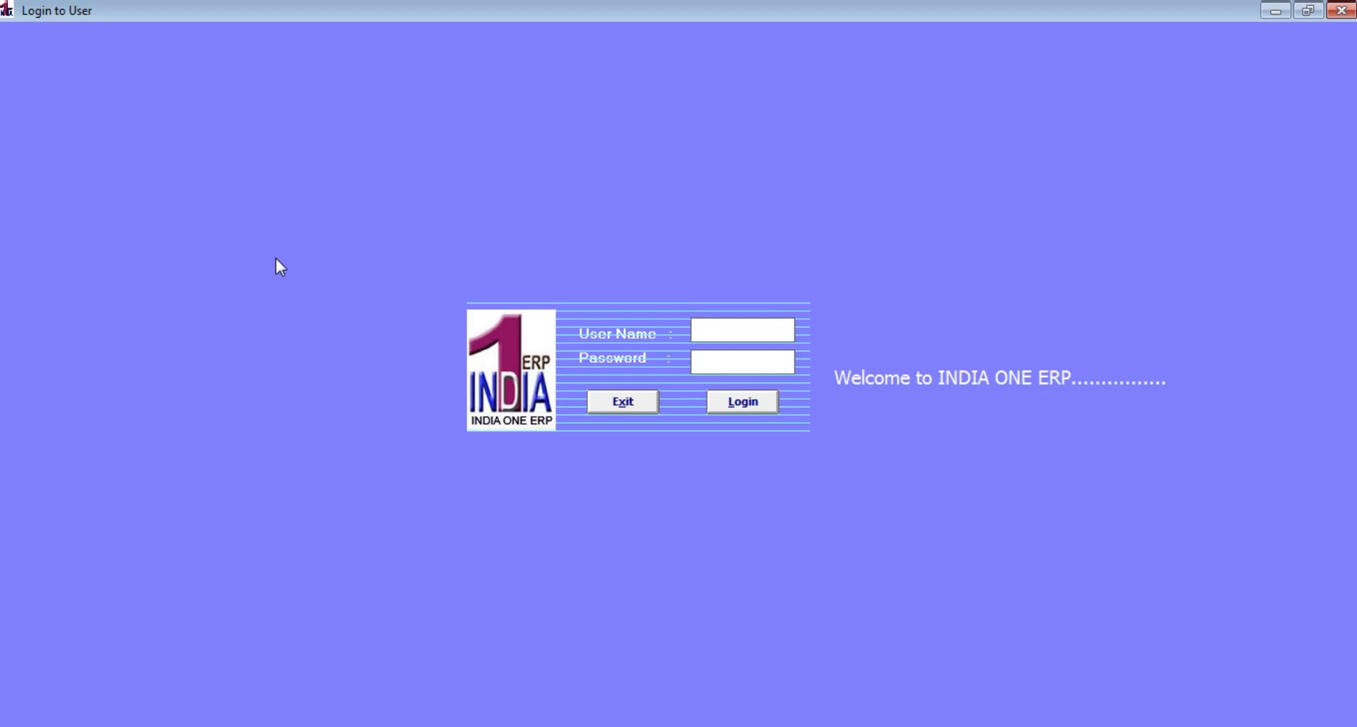
Log in to INDIA ONE ERP with the user name and password
text(s)
click(724, 361)
text(s)
click(734, 408)
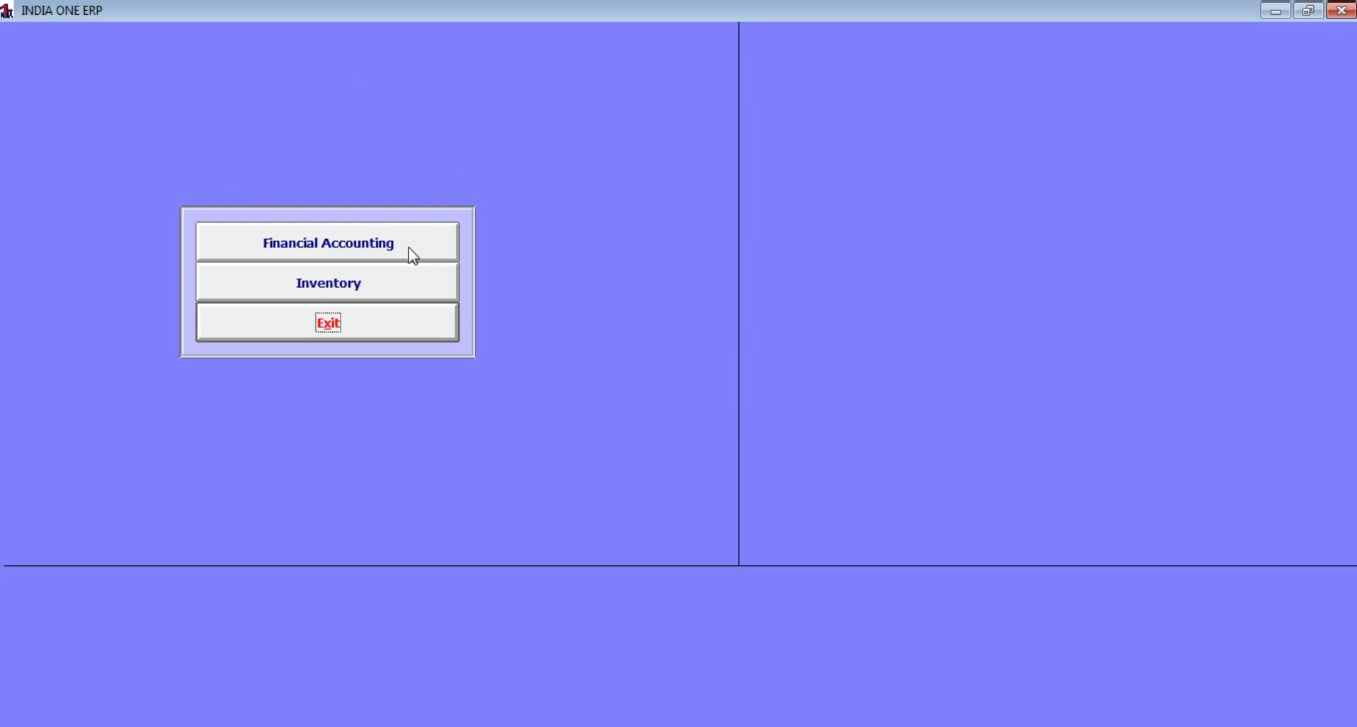
In Inventory, view HAMEED STORES under Manage Company, then review the user privilege settings
click(402, 284)
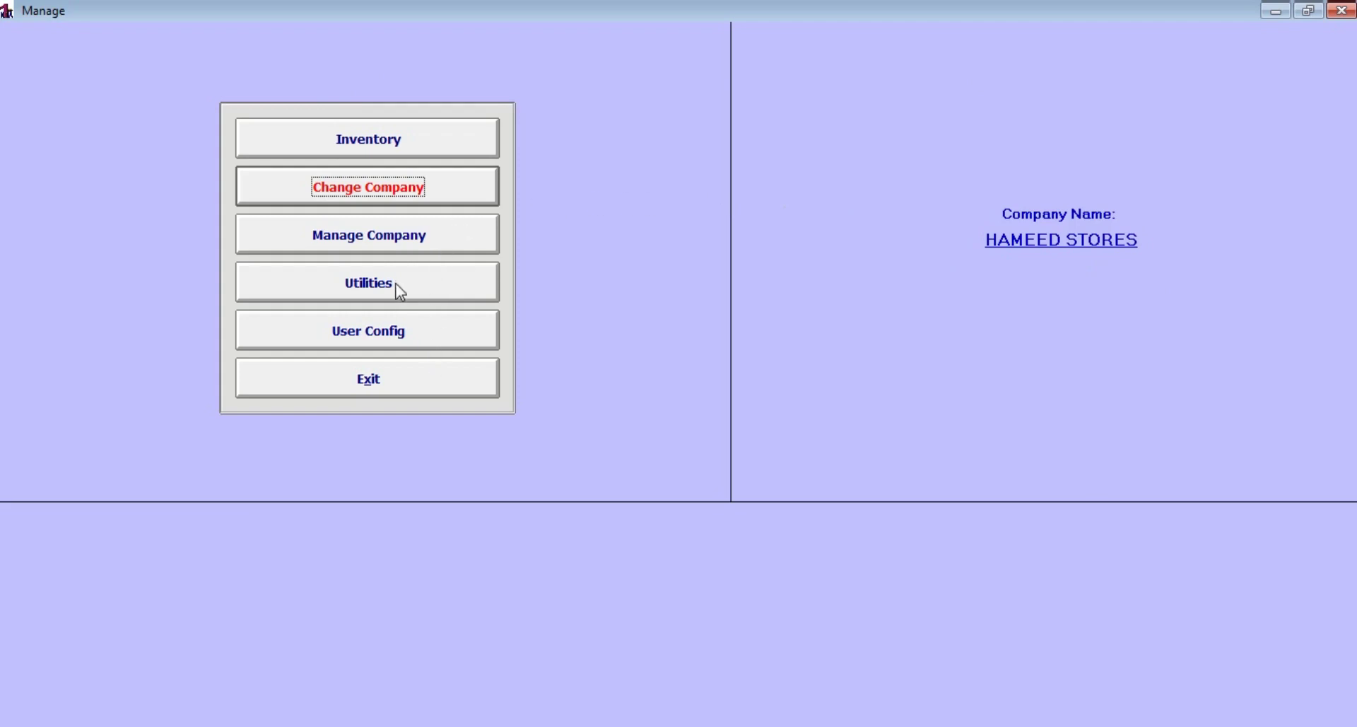
click(423, 244)
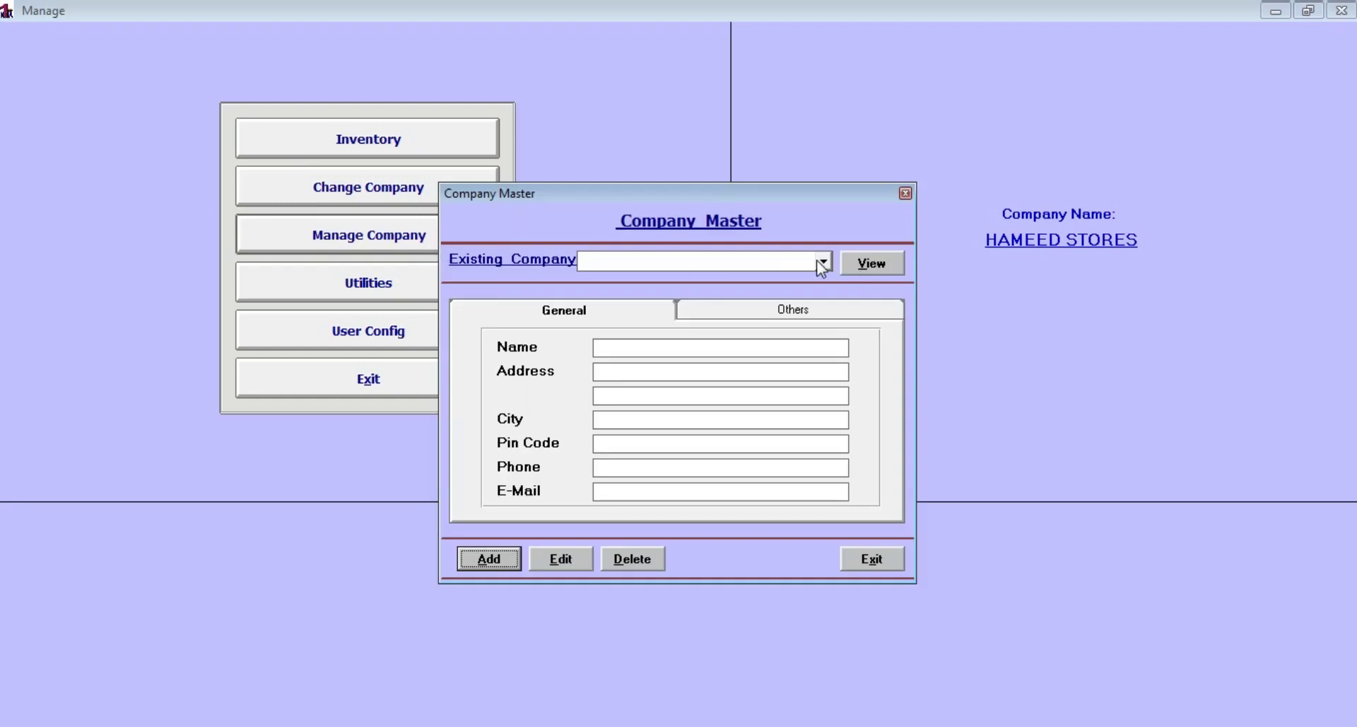
click(822, 263)
click(787, 277)
click(854, 269)
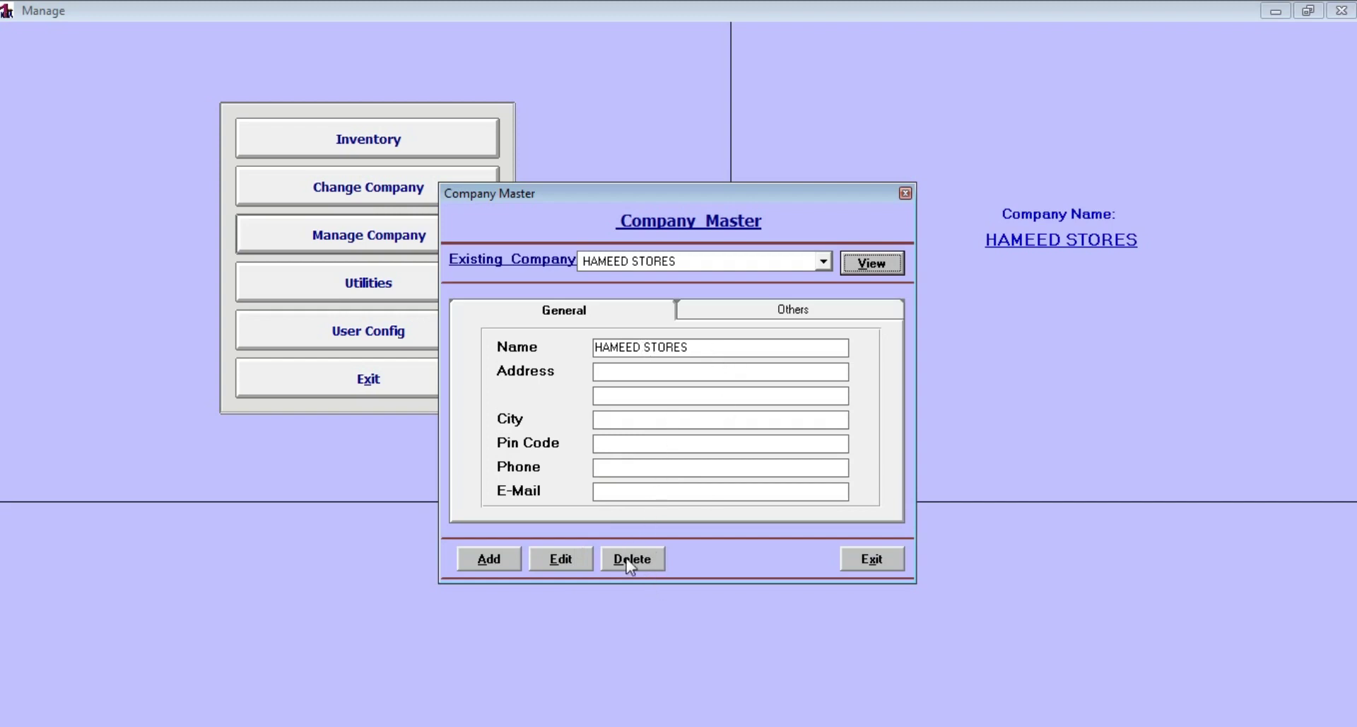
click(873, 560)
click(428, 284)
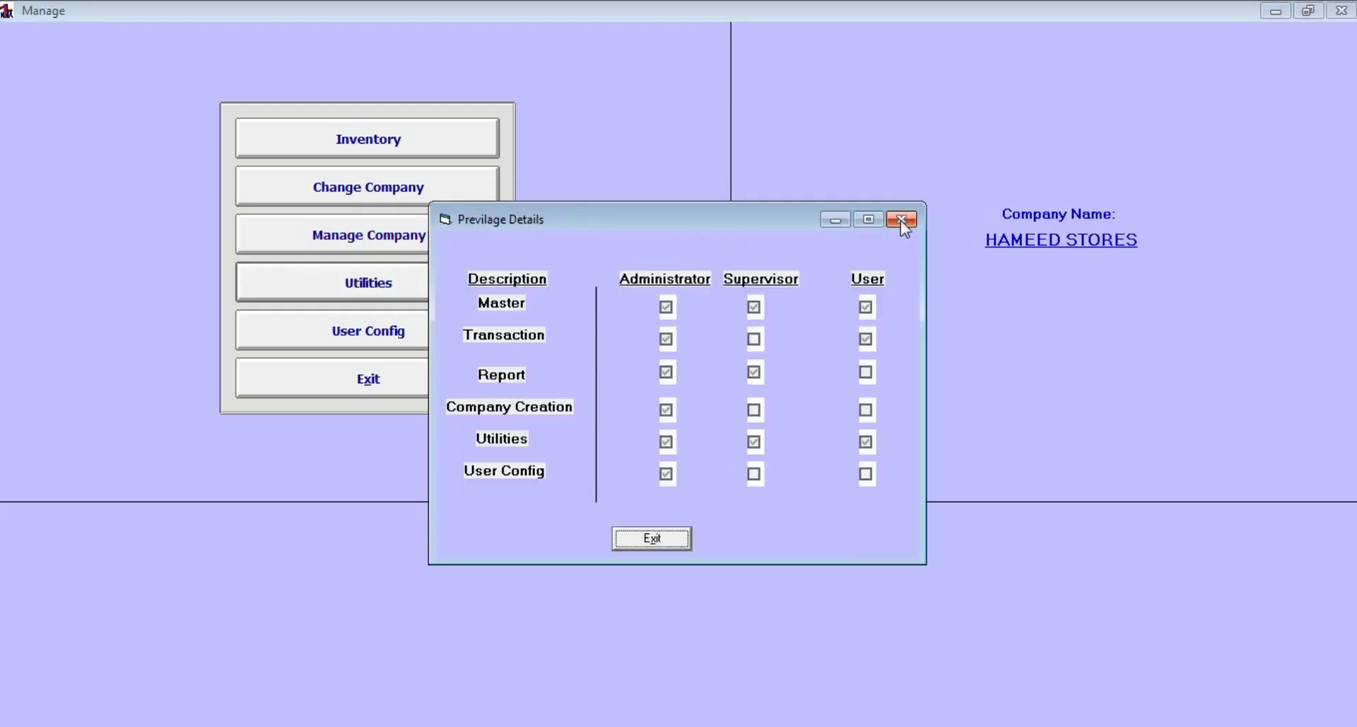
click(676, 546)
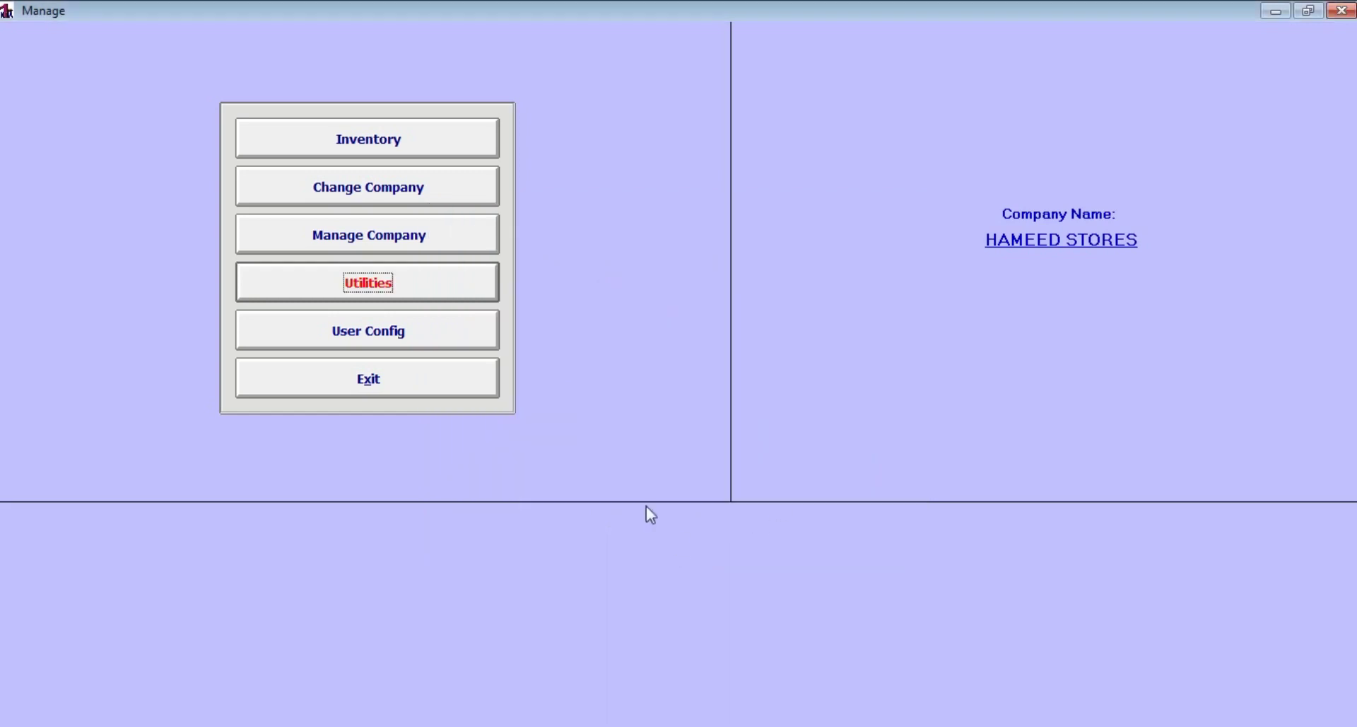
click(409, 342)
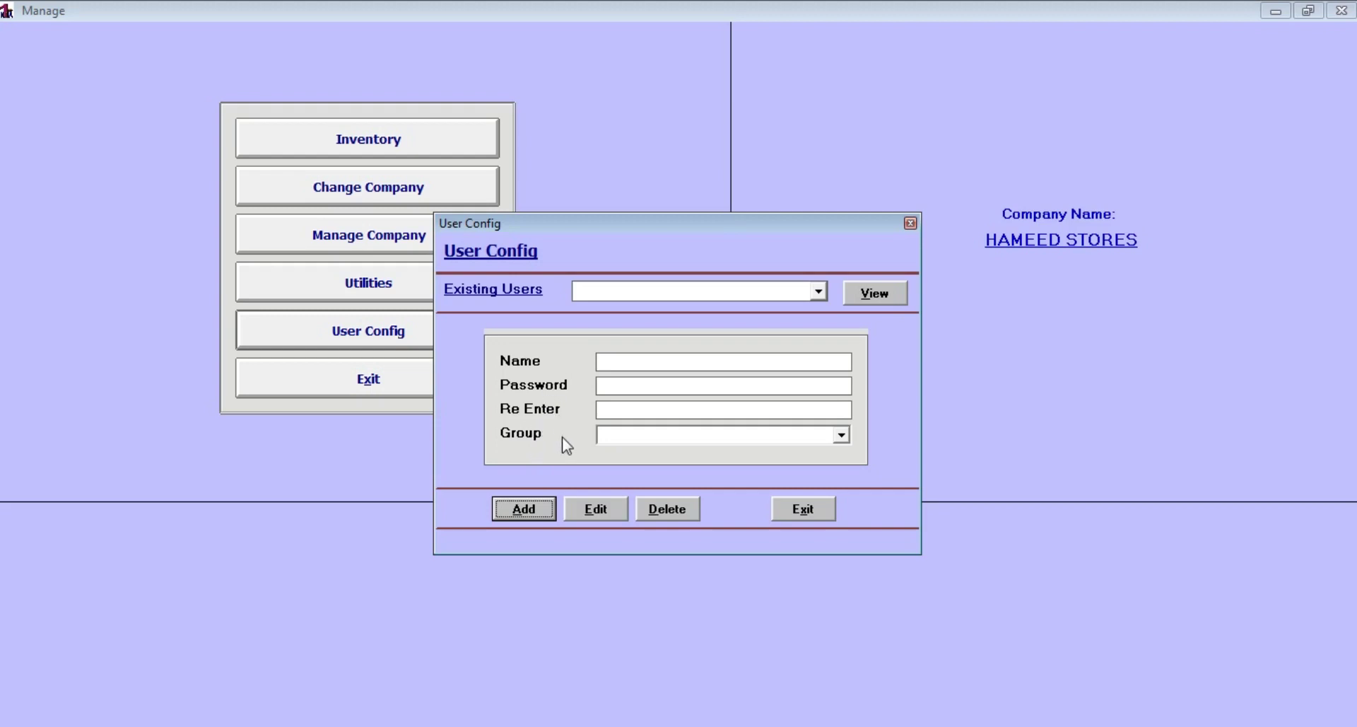
click(846, 436)
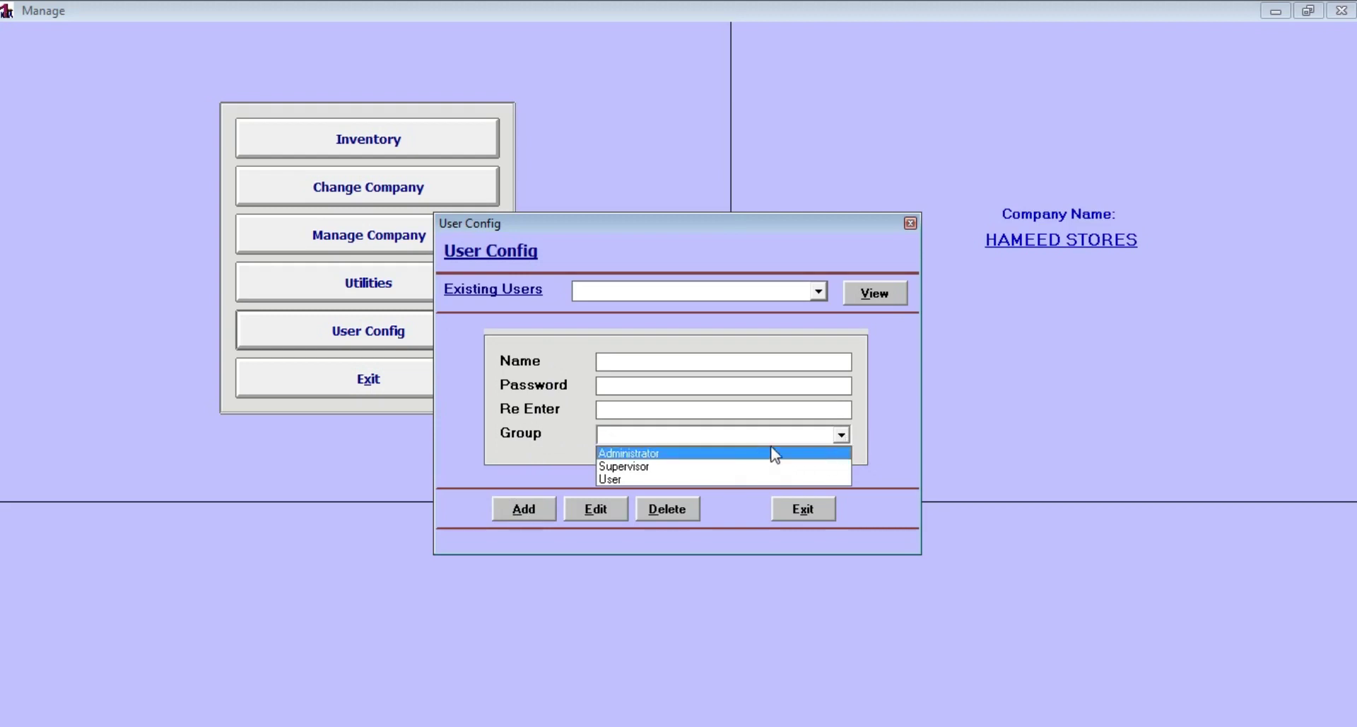
click(881, 440)
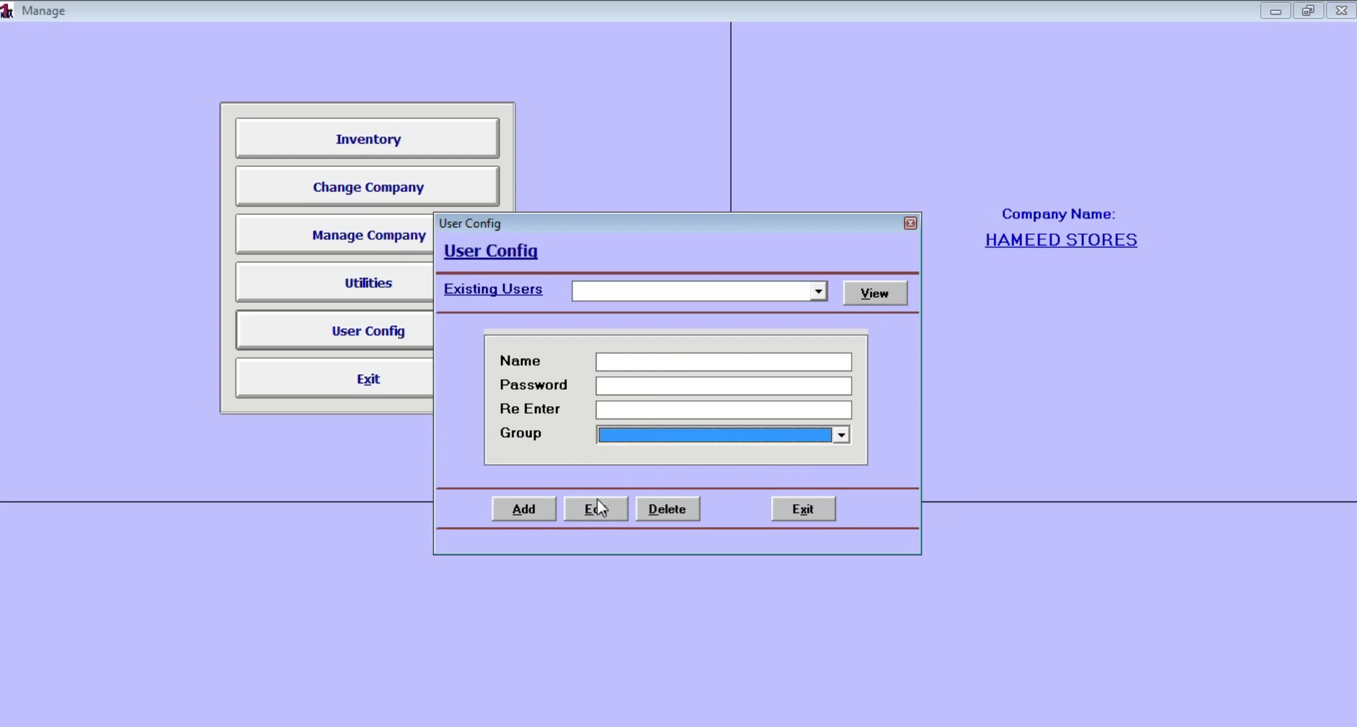
click(818, 292)
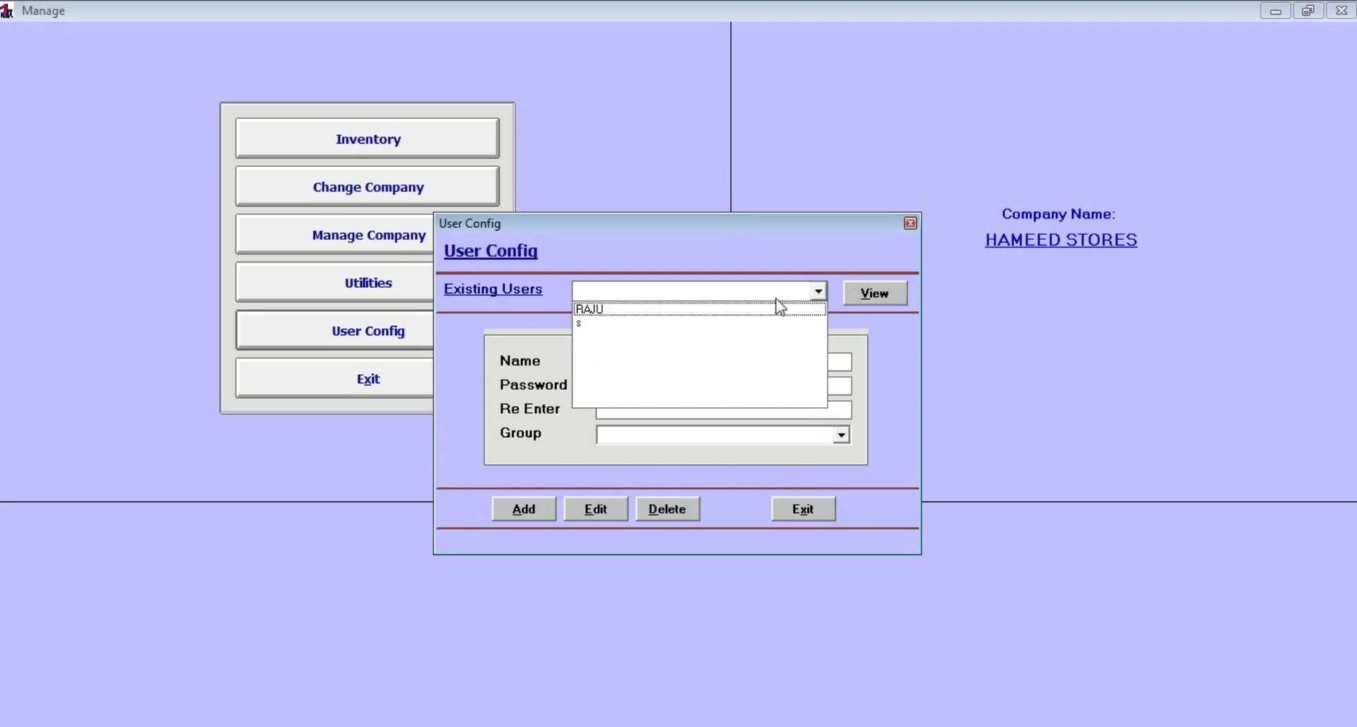
click(685, 326)
click(876, 293)
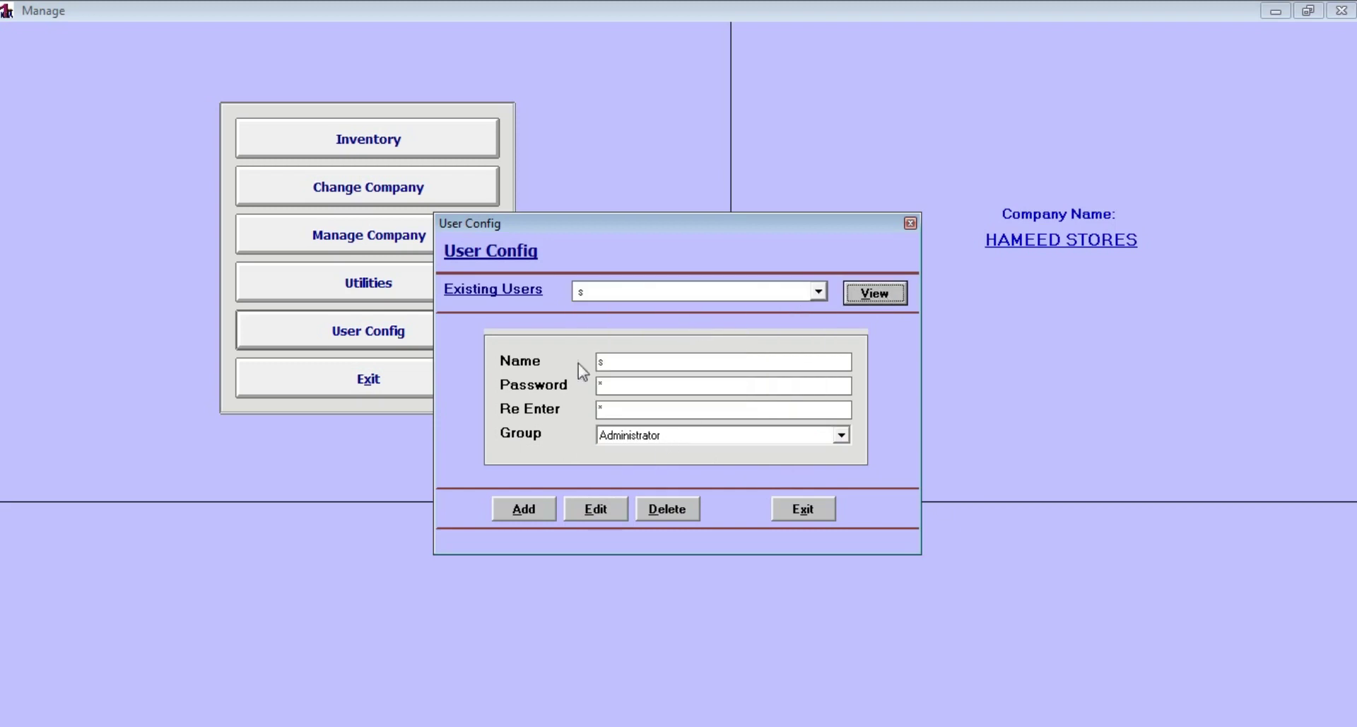
click(814, 511)
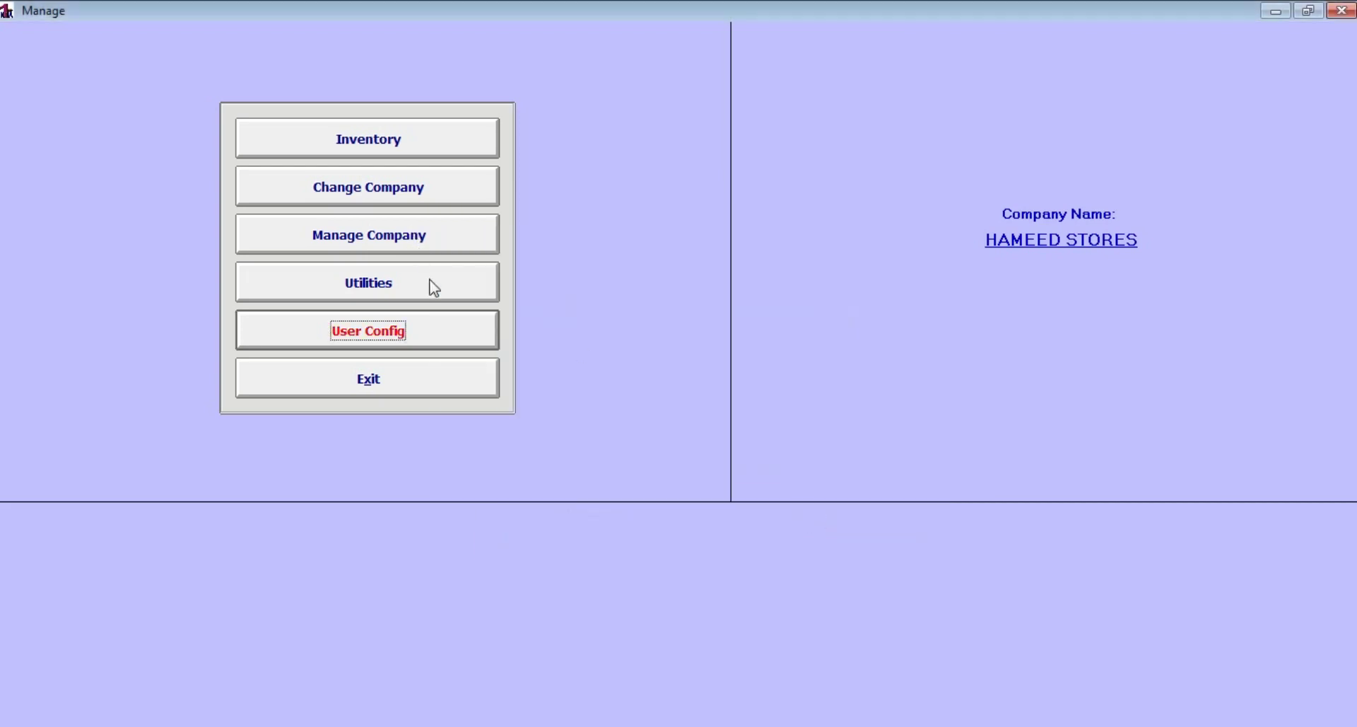
Open the Inventory workspace and browse its Master, Simple Accounts and Outward menus
click(376, 145)
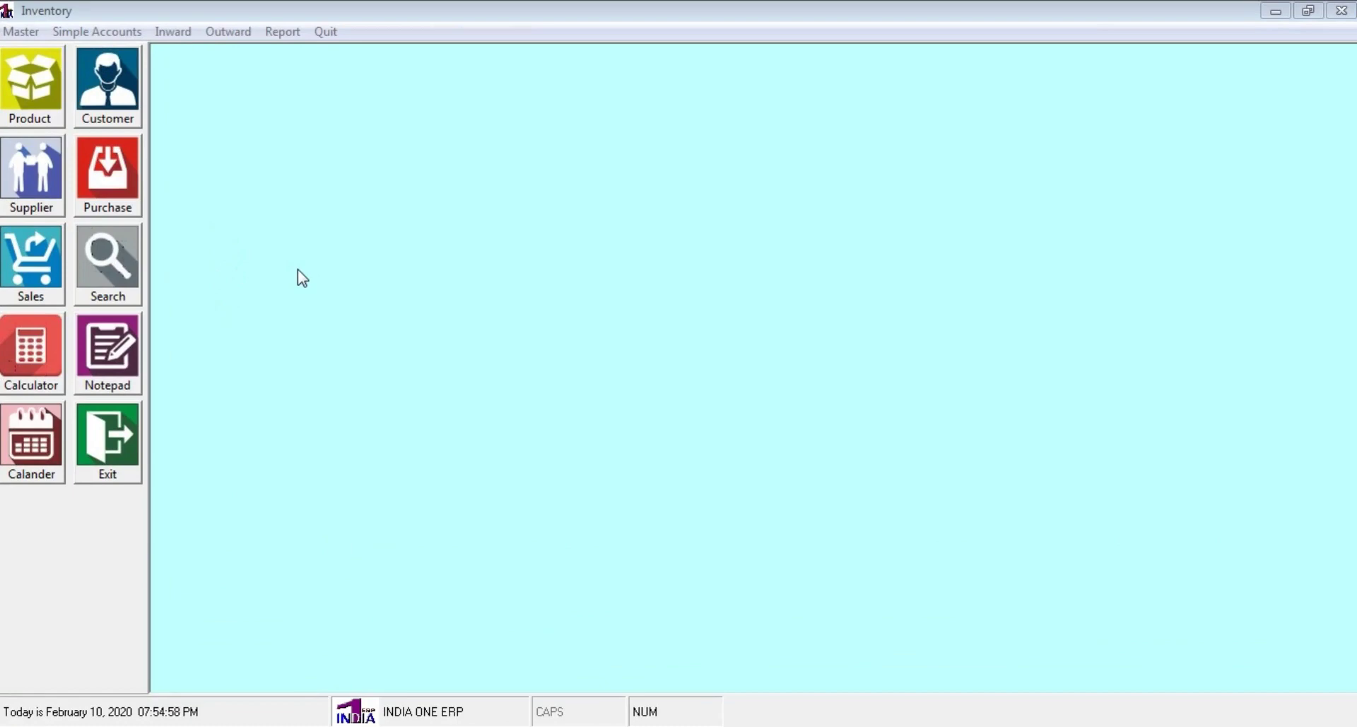
click(20, 32)
mouse_move(105, 34)
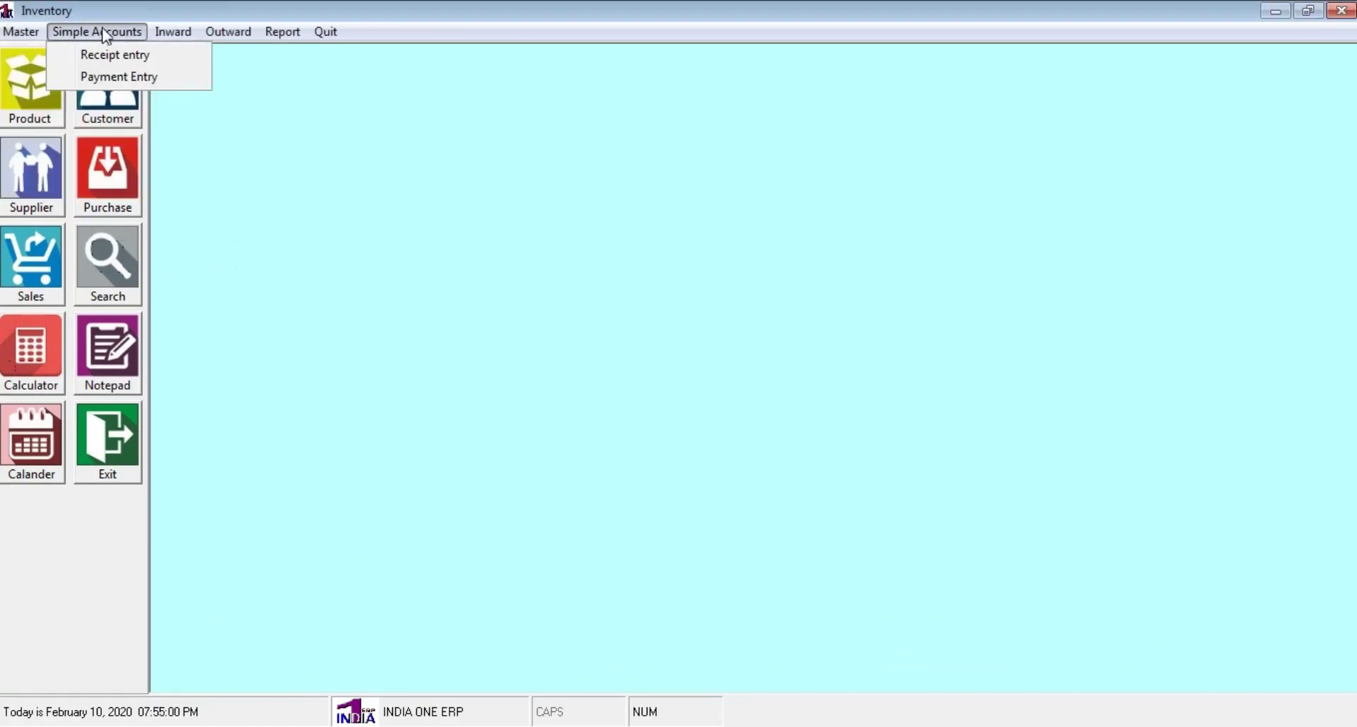
mouse_move(228, 35)
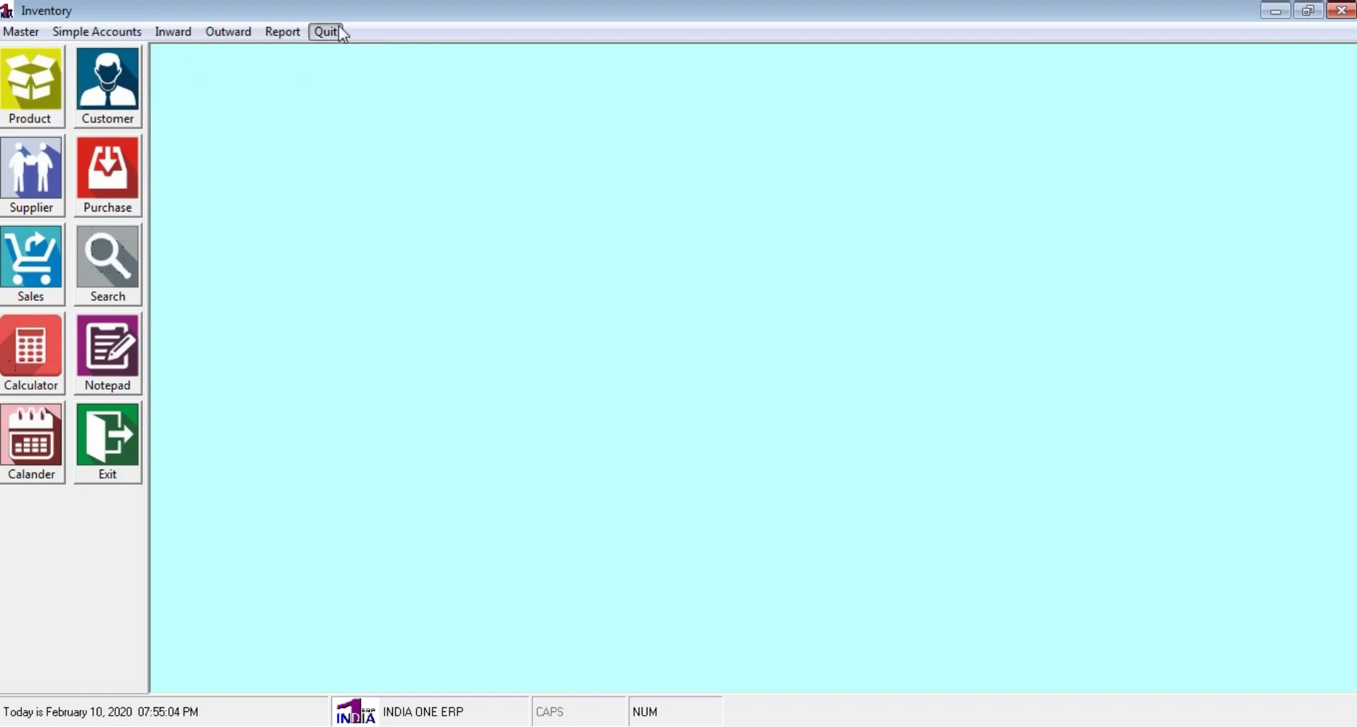
mouse_move(22, 34)
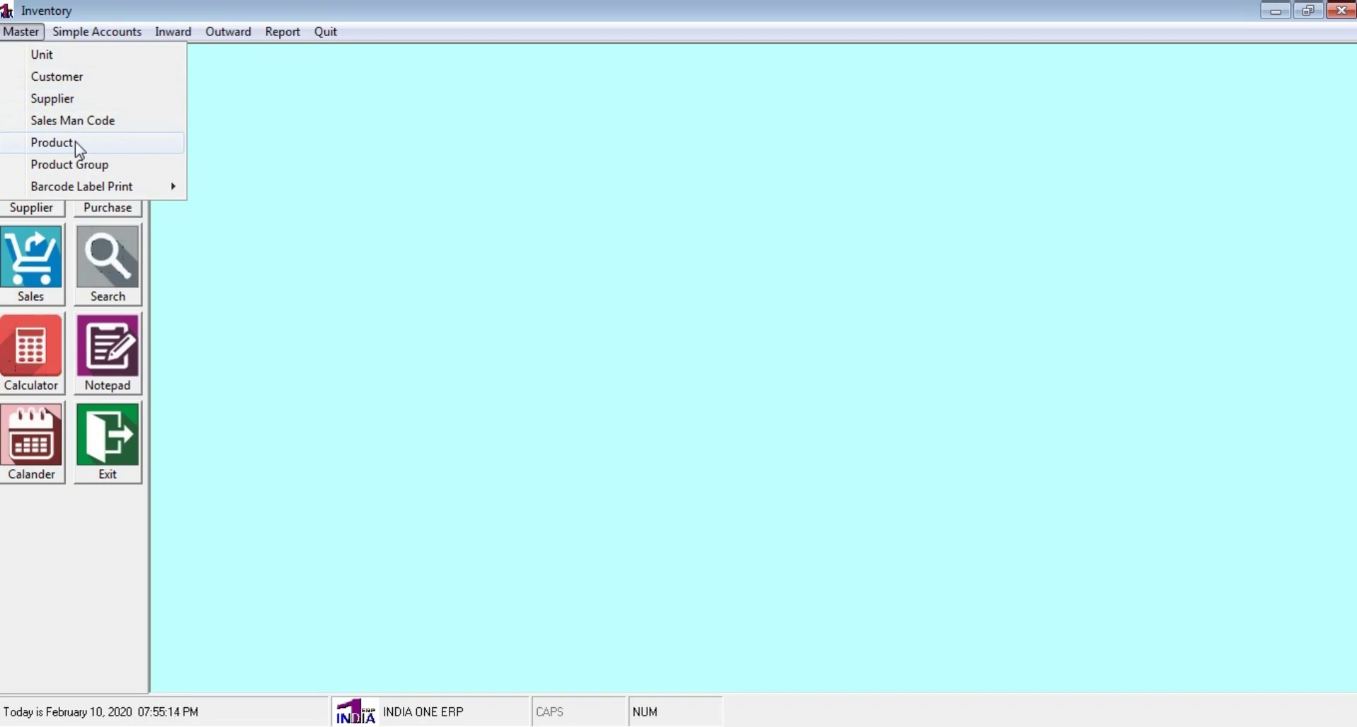
click(258, 102)
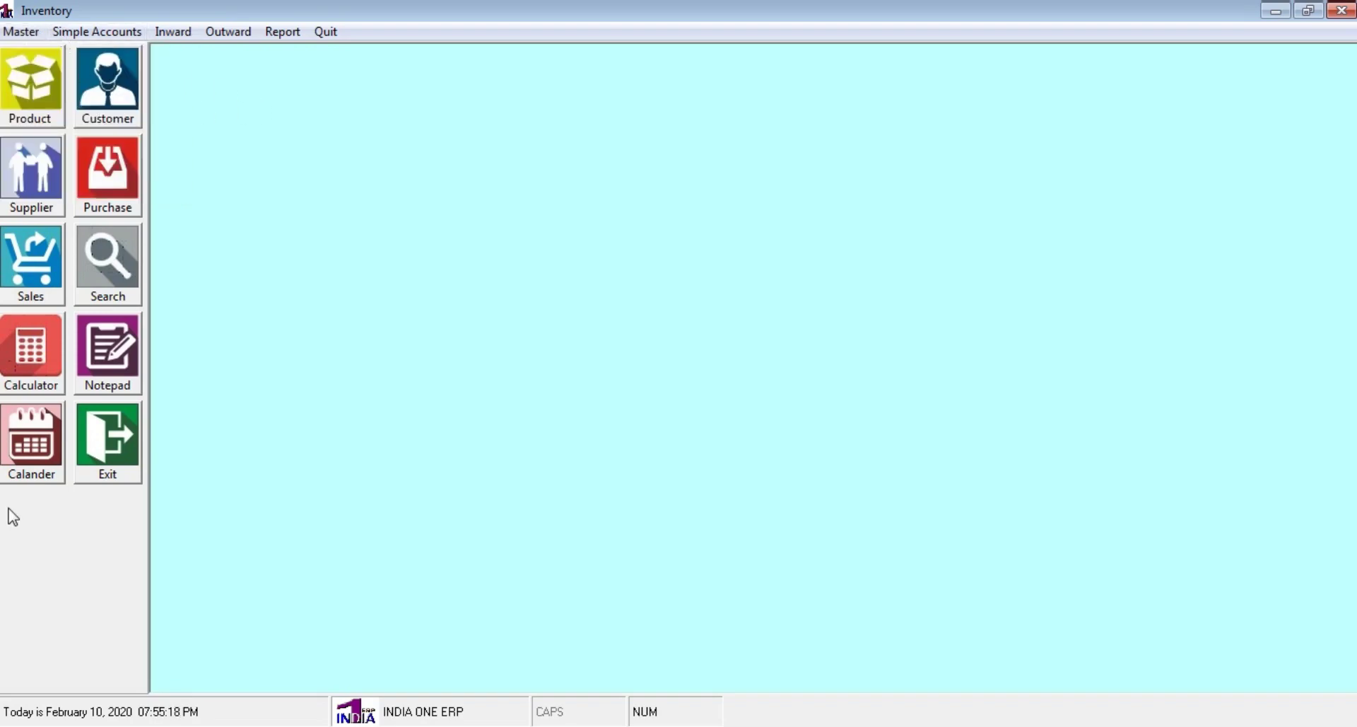
Open the Product Master form from the Master menu and close it, twice
click(46, 98)
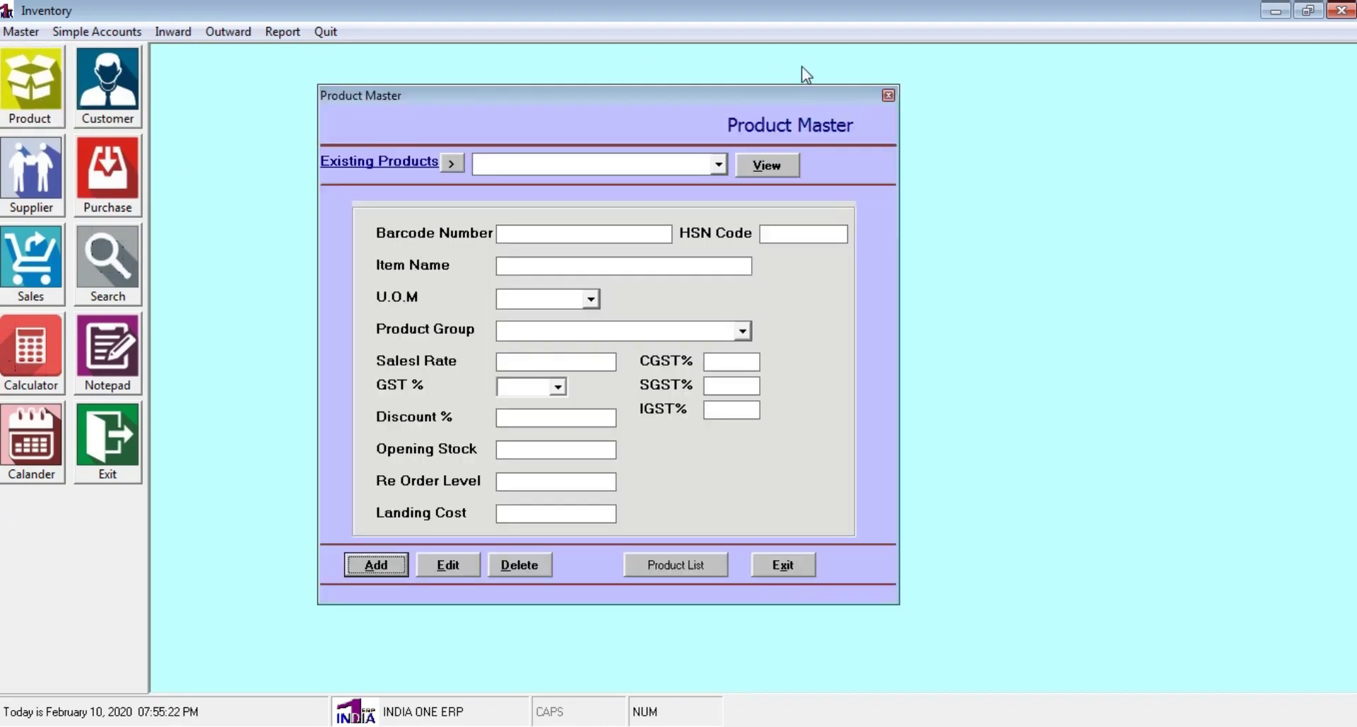
click(791, 567)
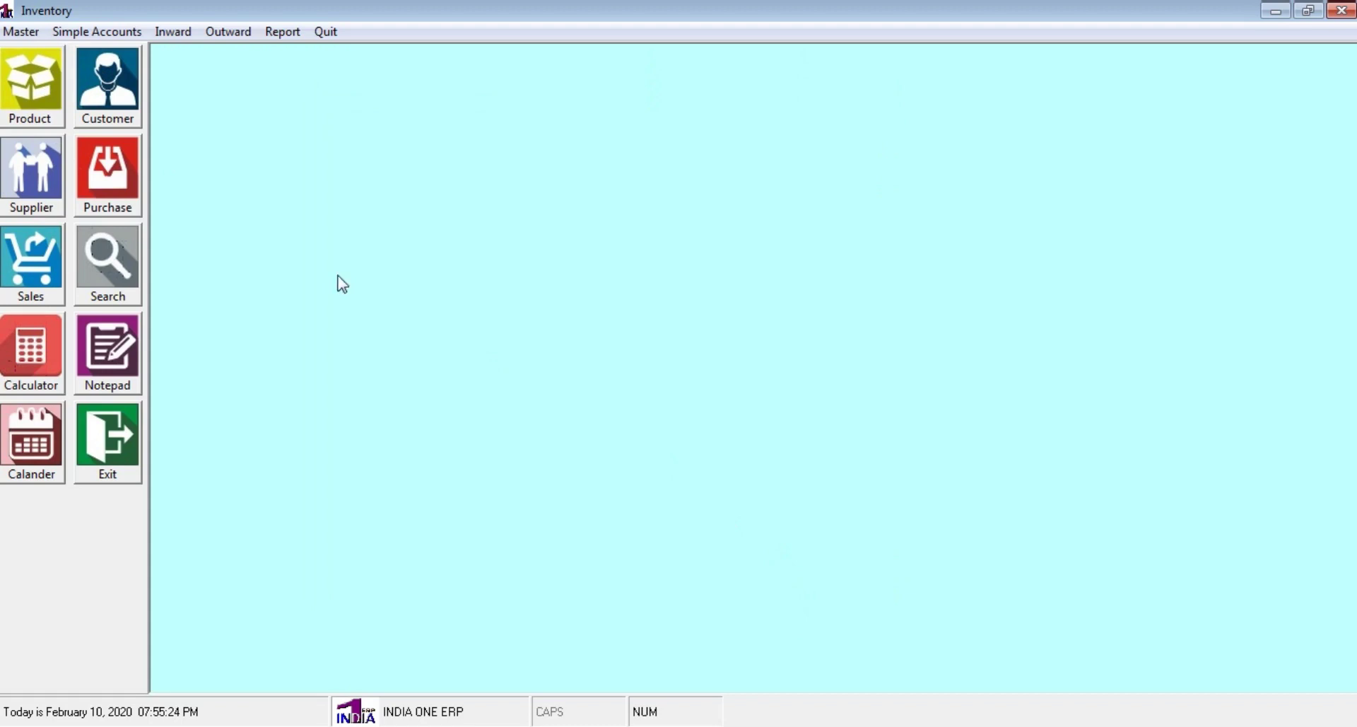
click(23, 32)
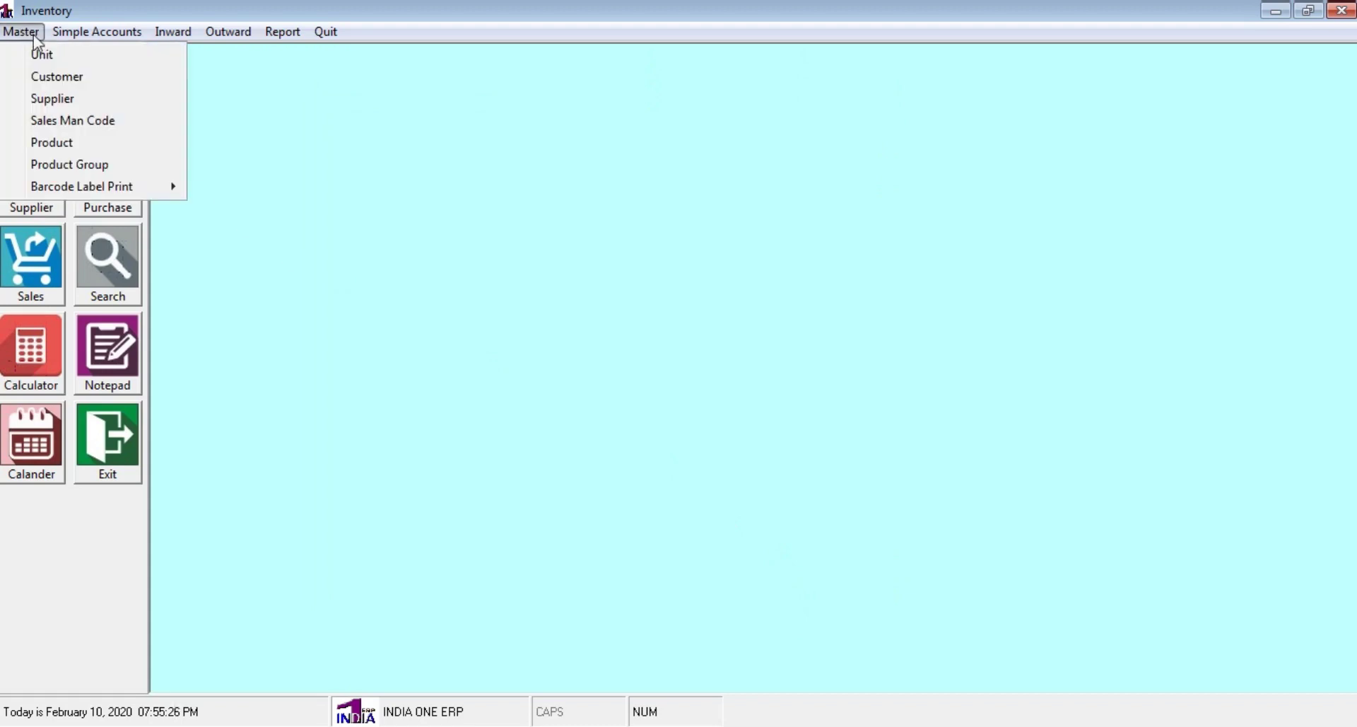
click(95, 143)
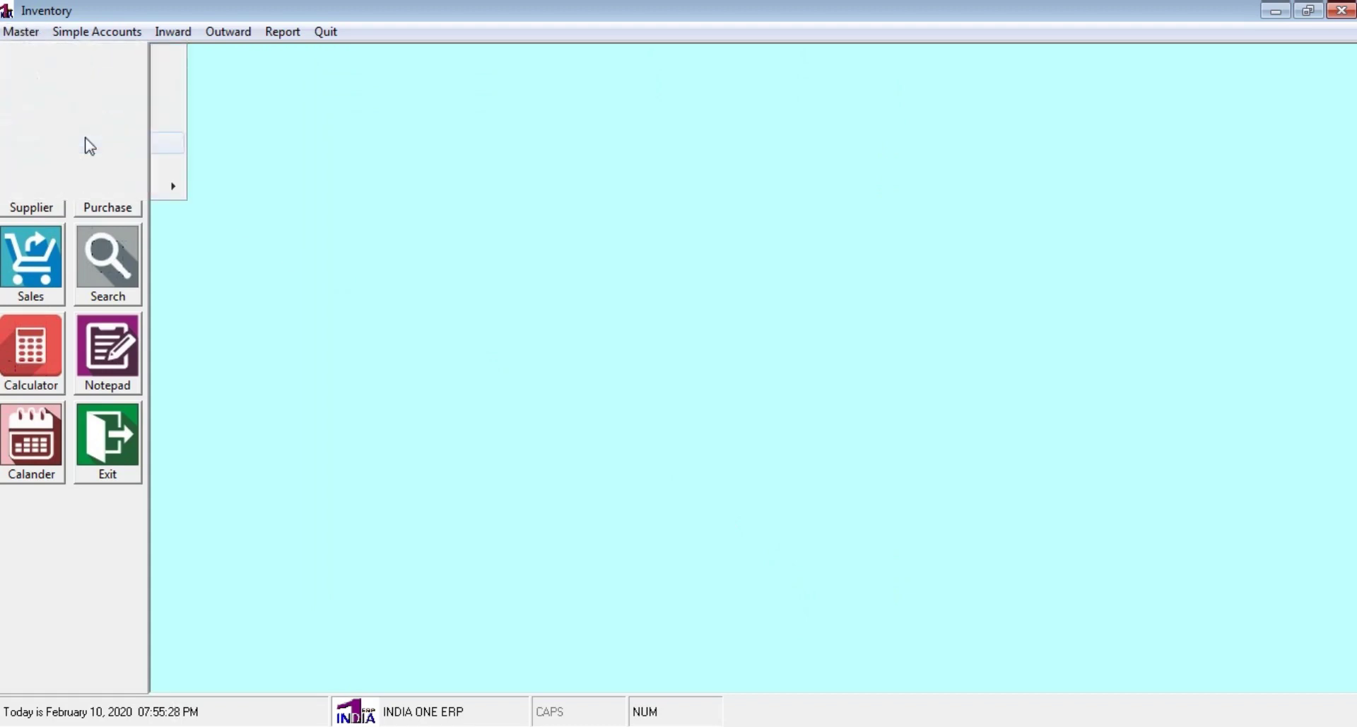
click(793, 571)
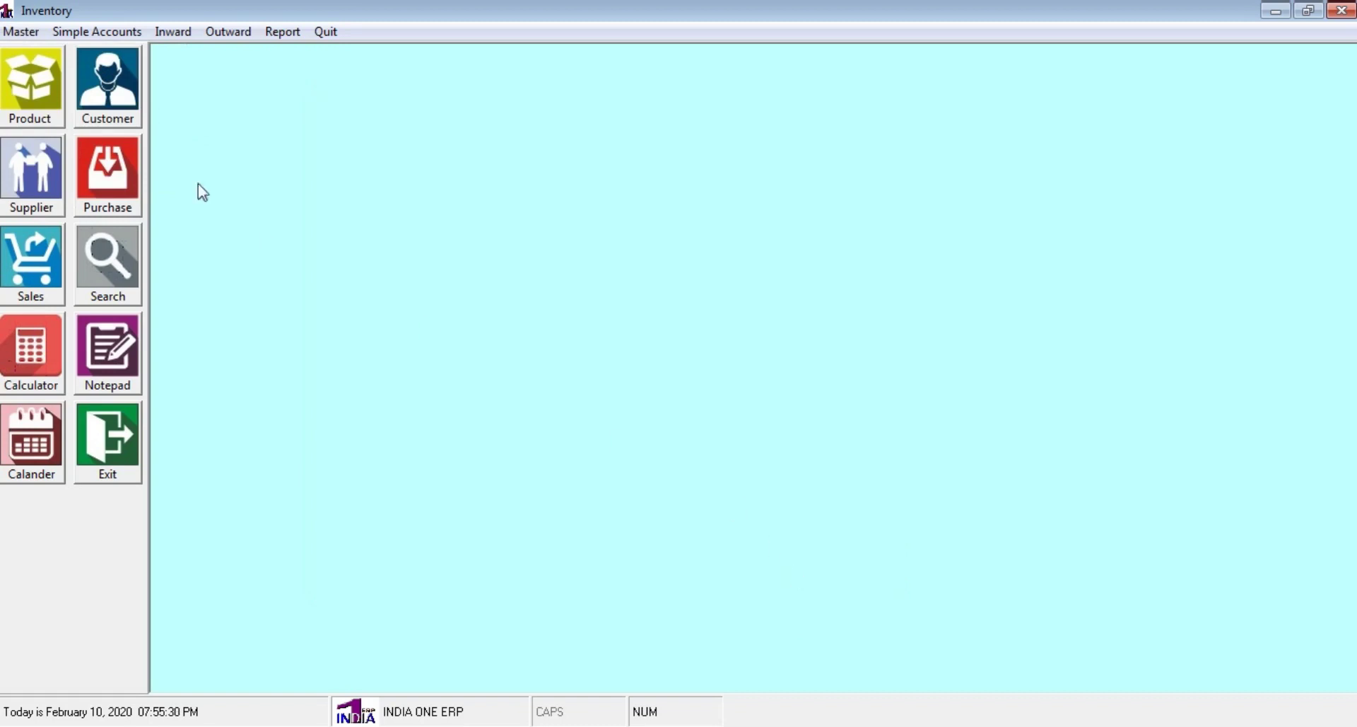
click(16, 32)
click(44, 57)
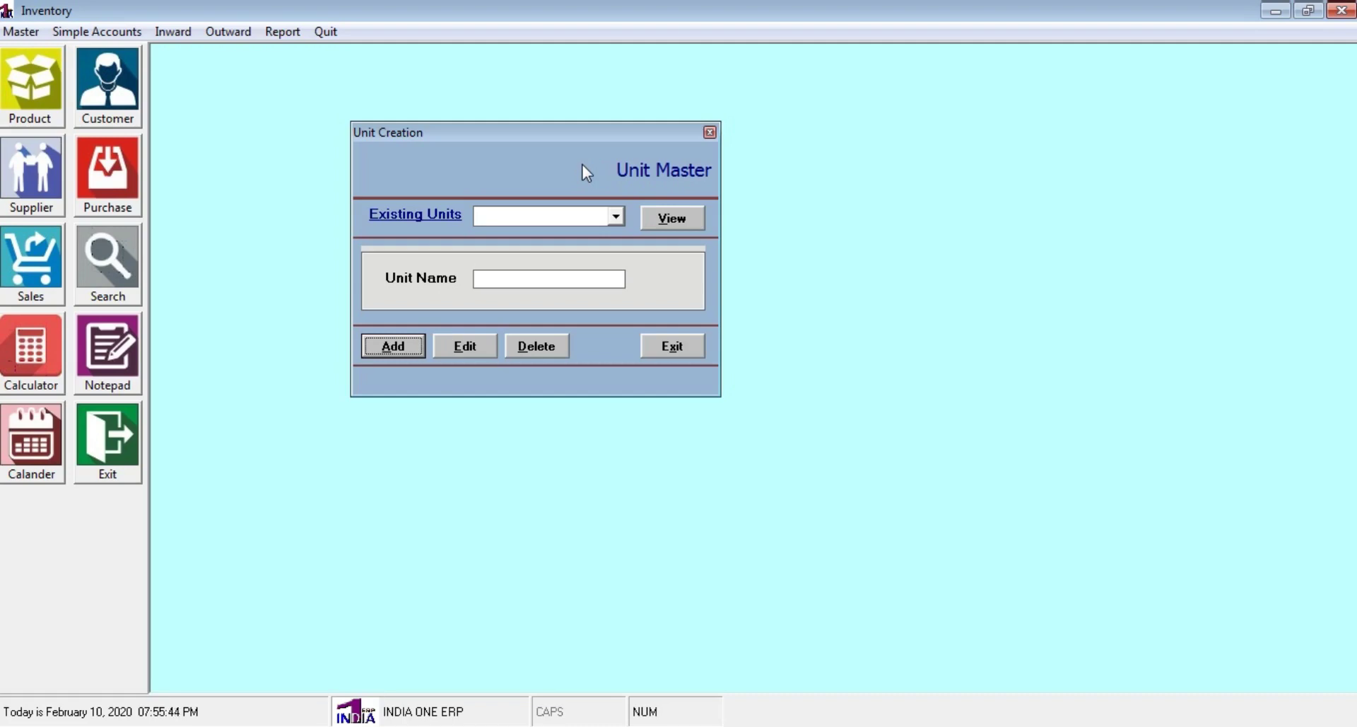
click(616, 218)
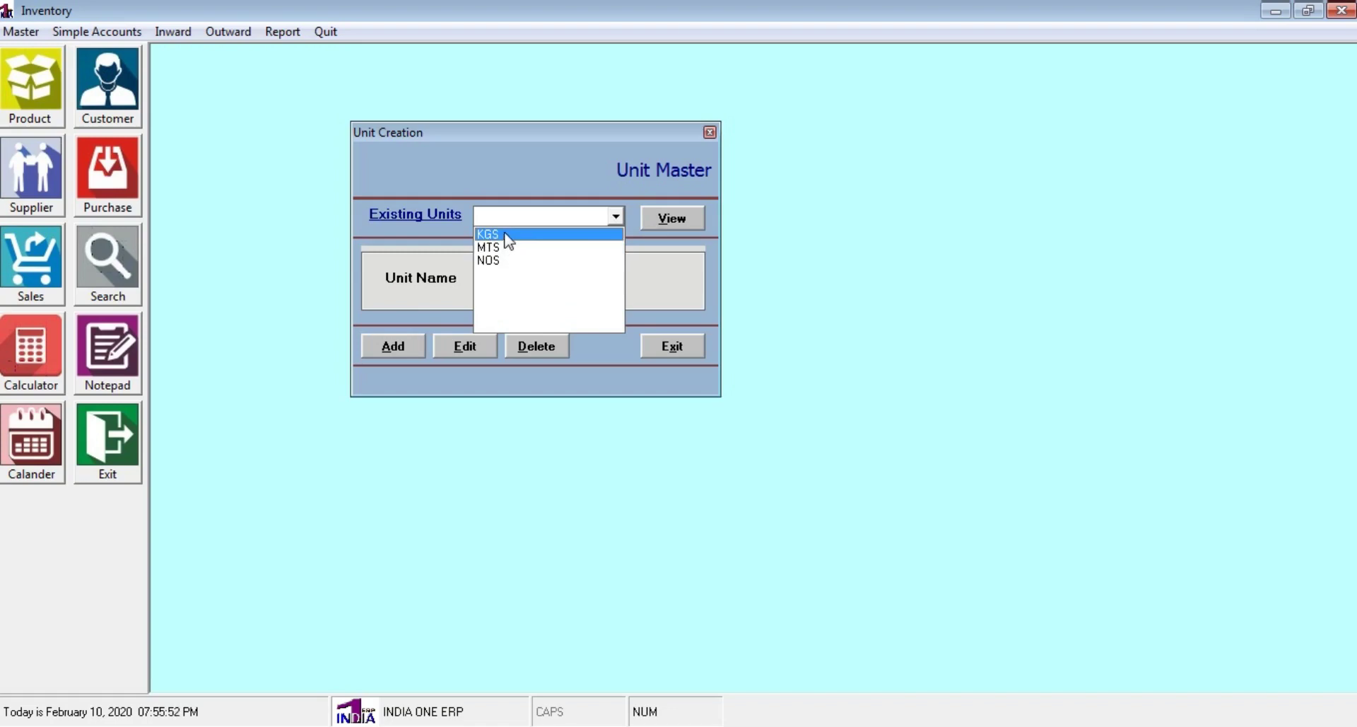
click(506, 235)
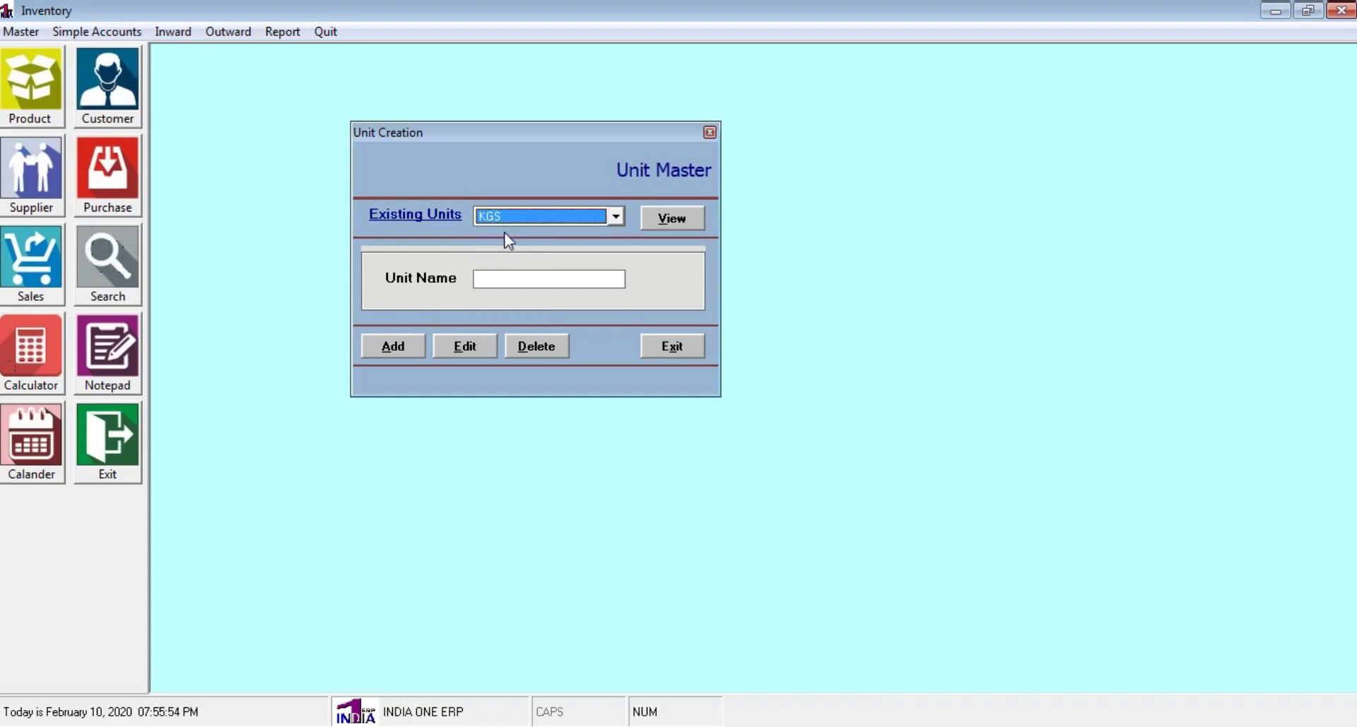
click(673, 219)
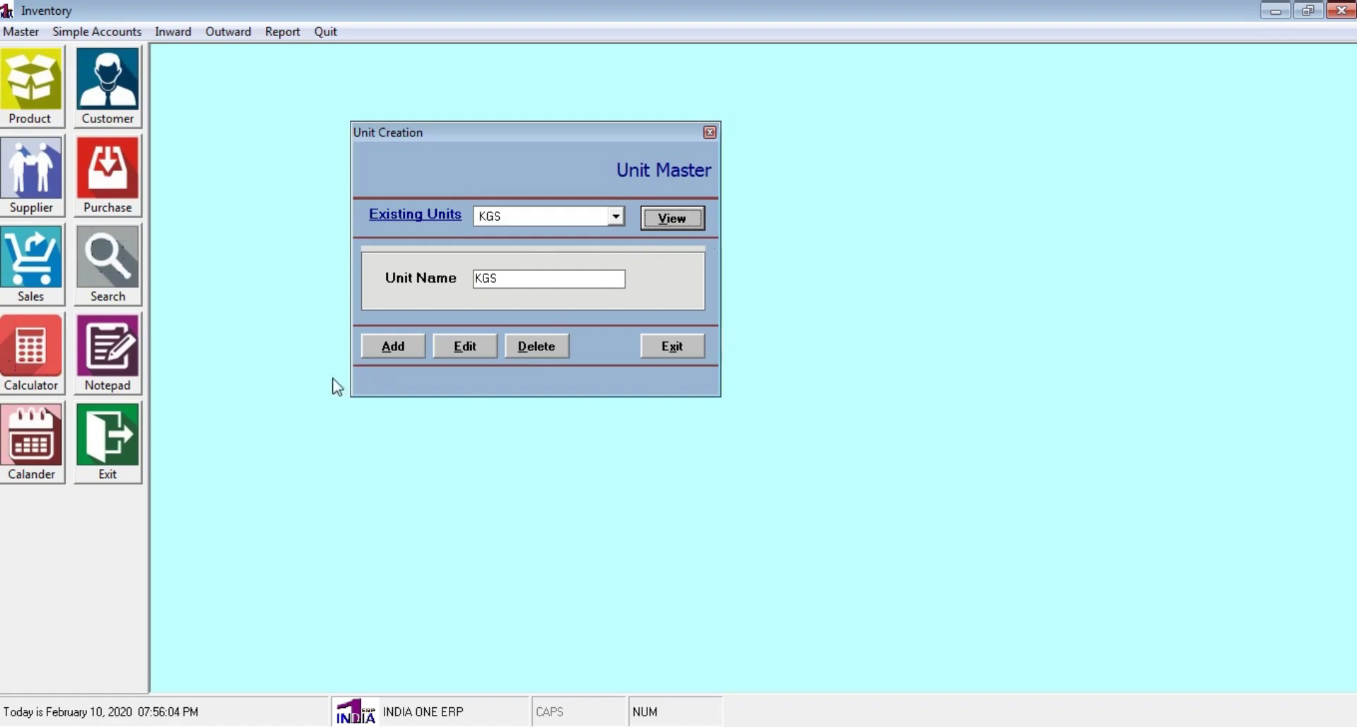
click(393, 350)
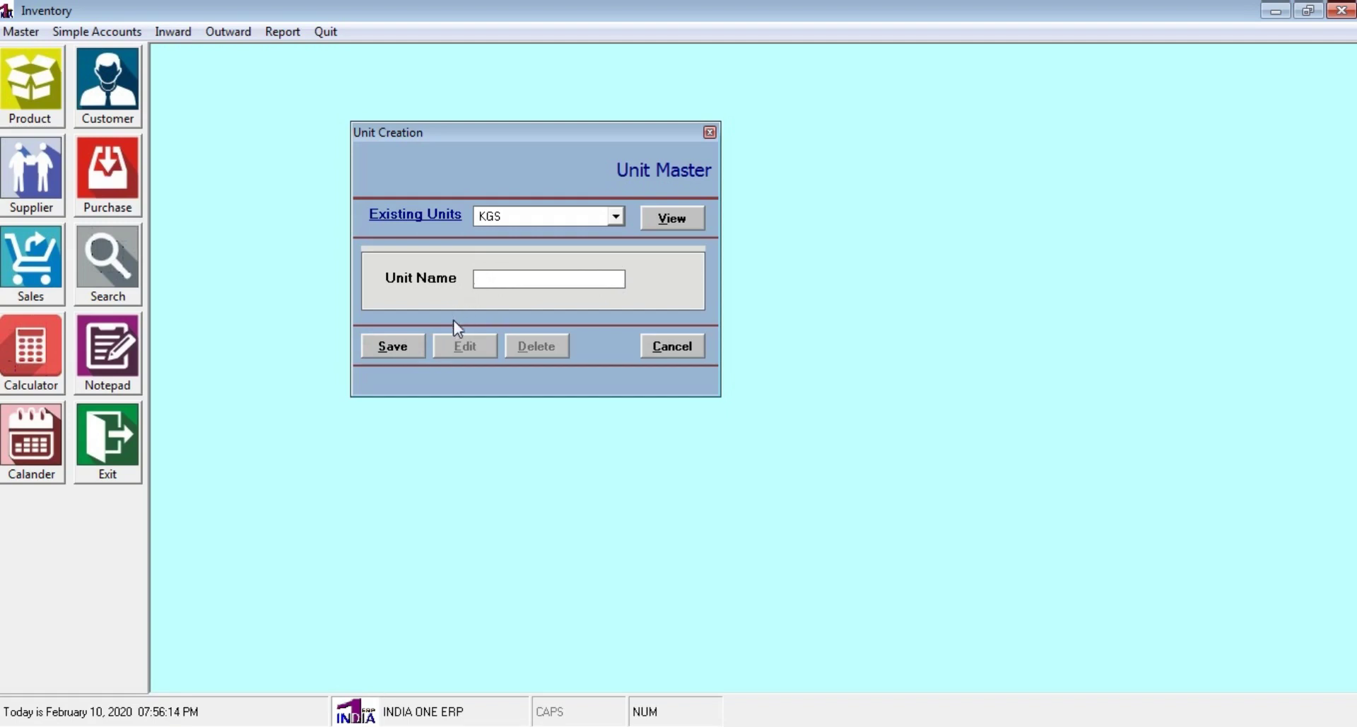
click(676, 345)
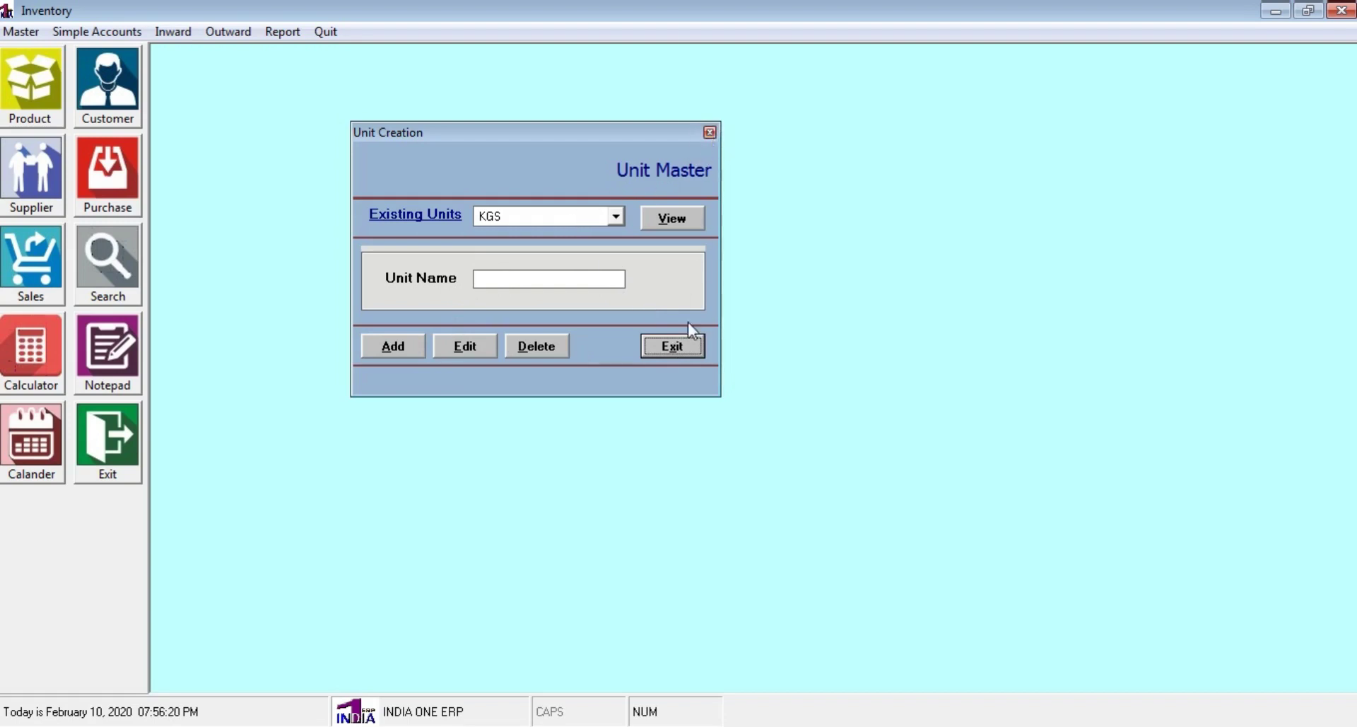
click(685, 348)
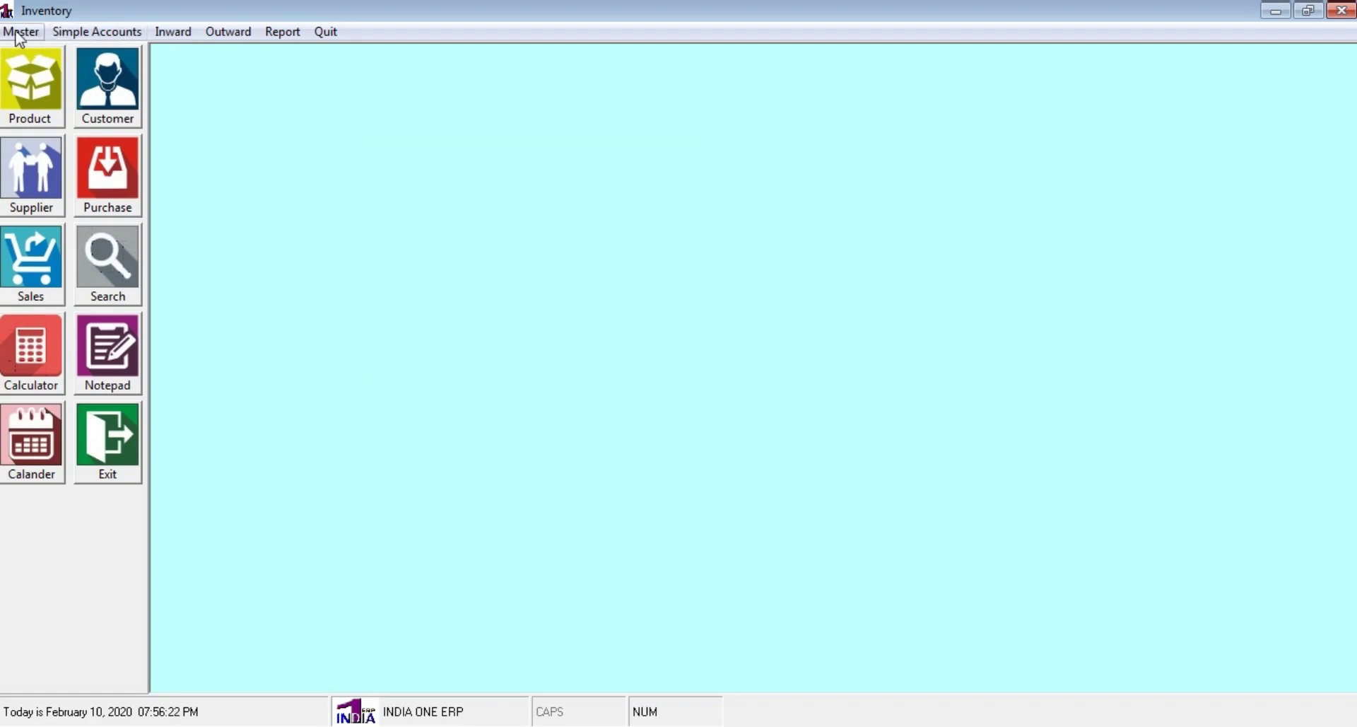
Open Master > Customer and verify the Existing Customer list is empty
click(17, 34)
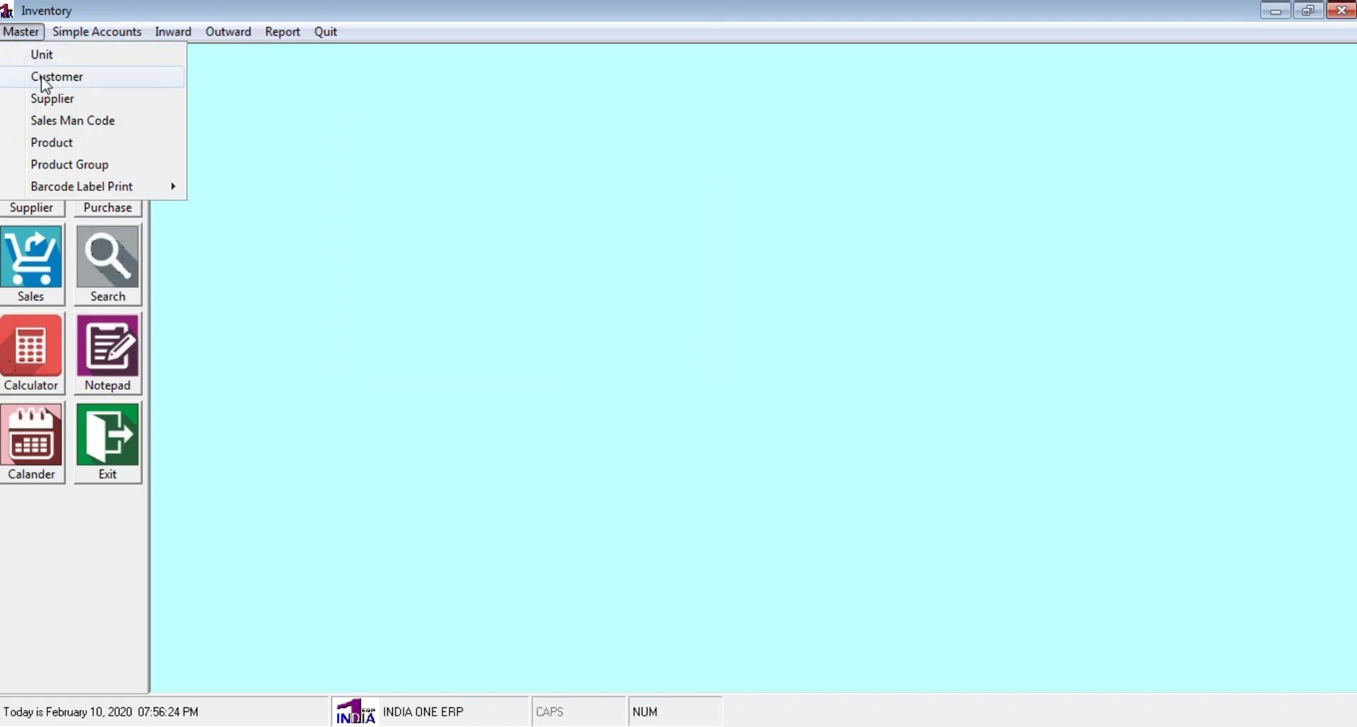
click(42, 78)
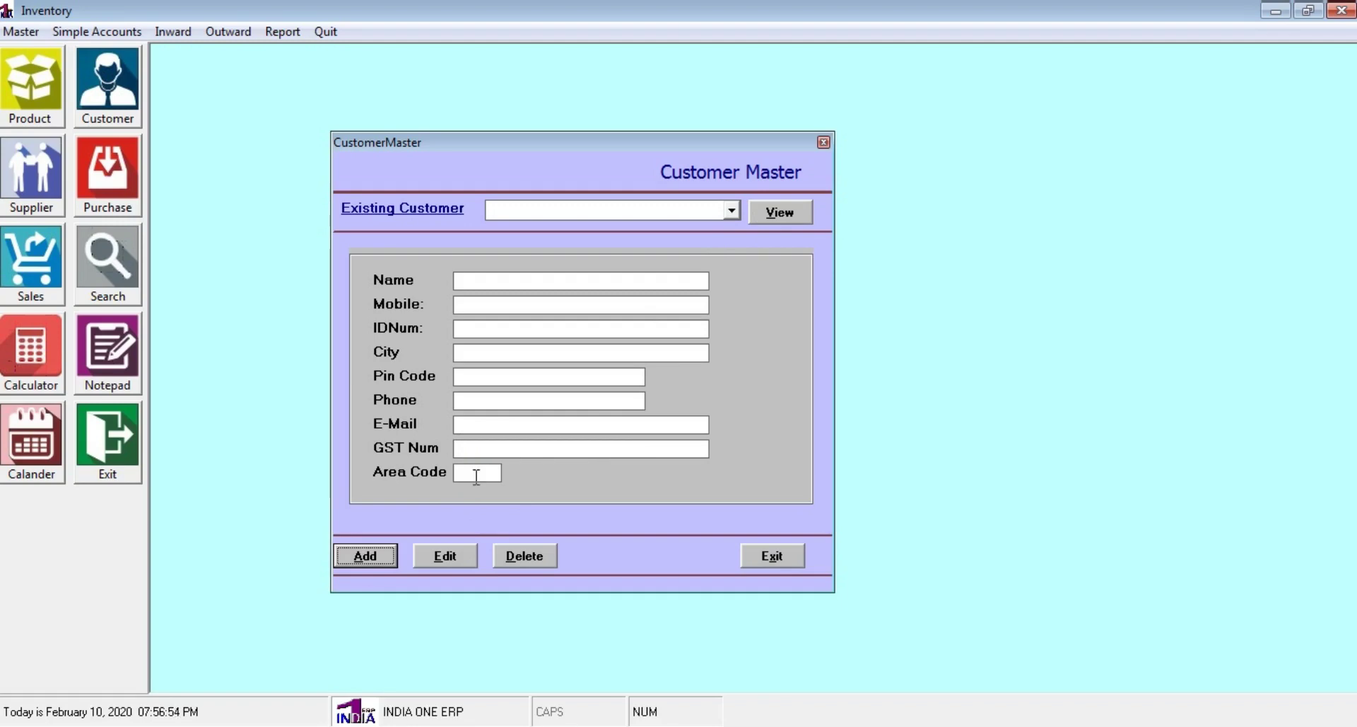
click(732, 210)
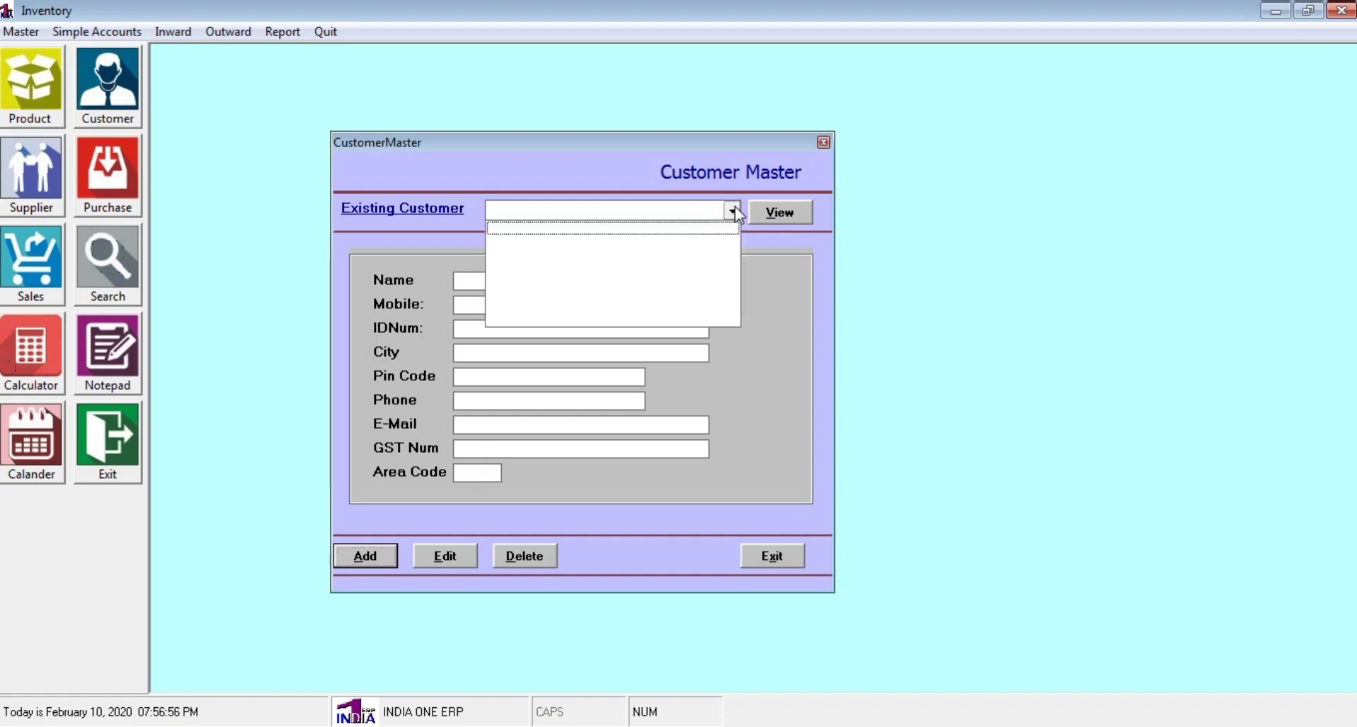
click(734, 212)
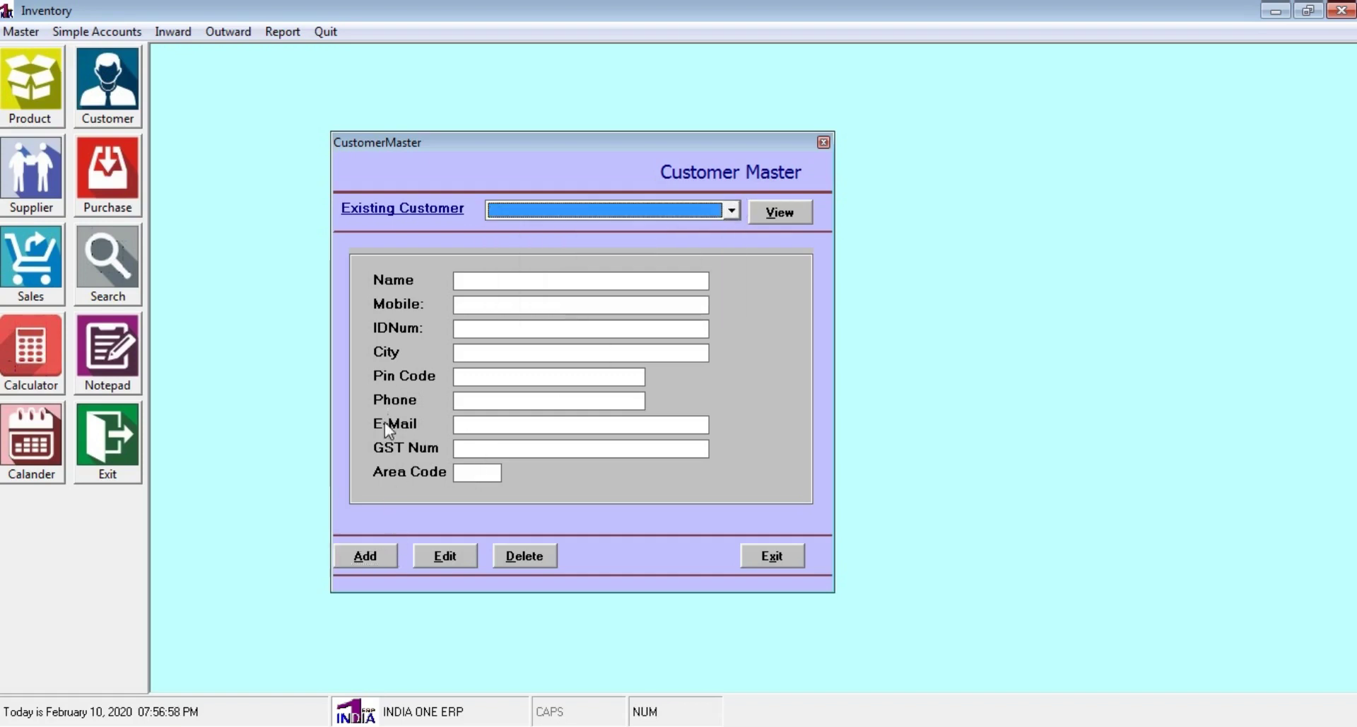
Add a new customer with the customer's name, mobile number and ID 01
click(371, 555)
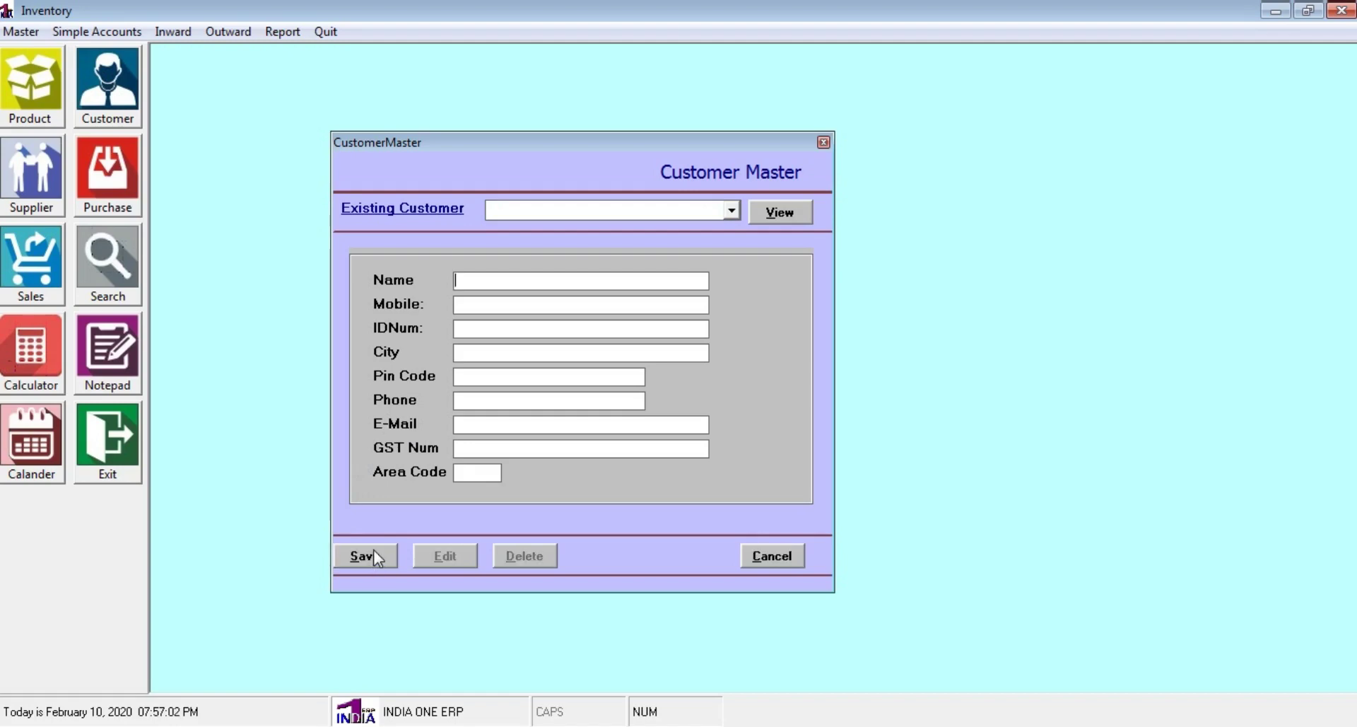
click(505, 307)
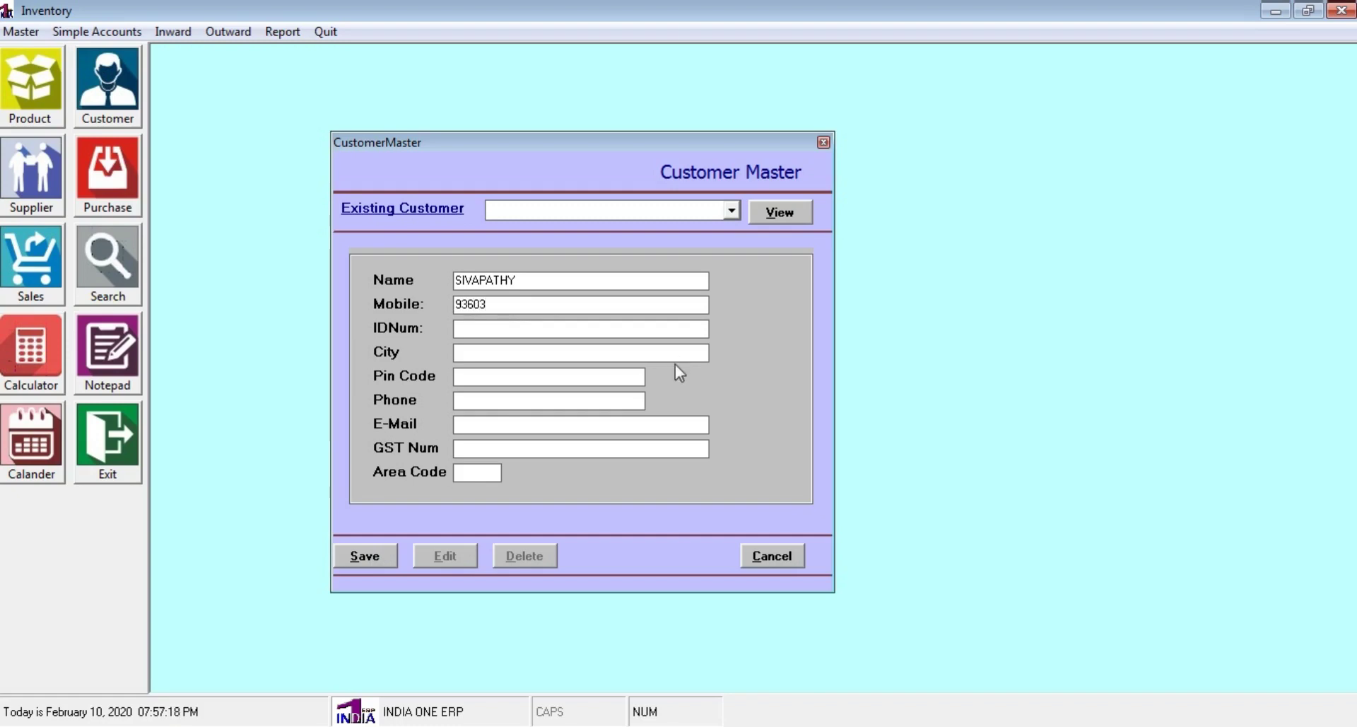
click(478, 331)
text(01)
Enter city CHENNAI, the GST number and area code 33, then save
click(491, 355)
text(che)
key(BackSpace)
key(BackSpace)
key(BackSpace)
key(Caps_Lock)
text(CHE)
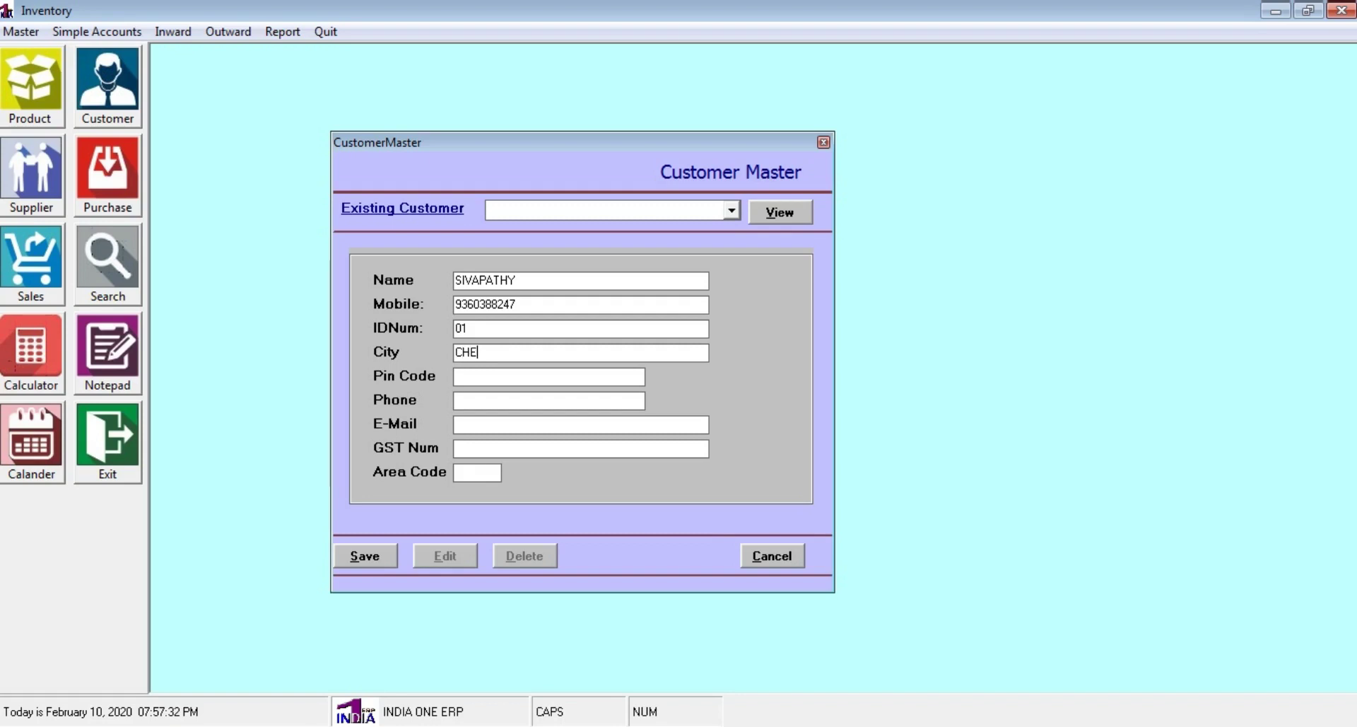
text(NNAI)
click(467, 448)
text(5564654564654)
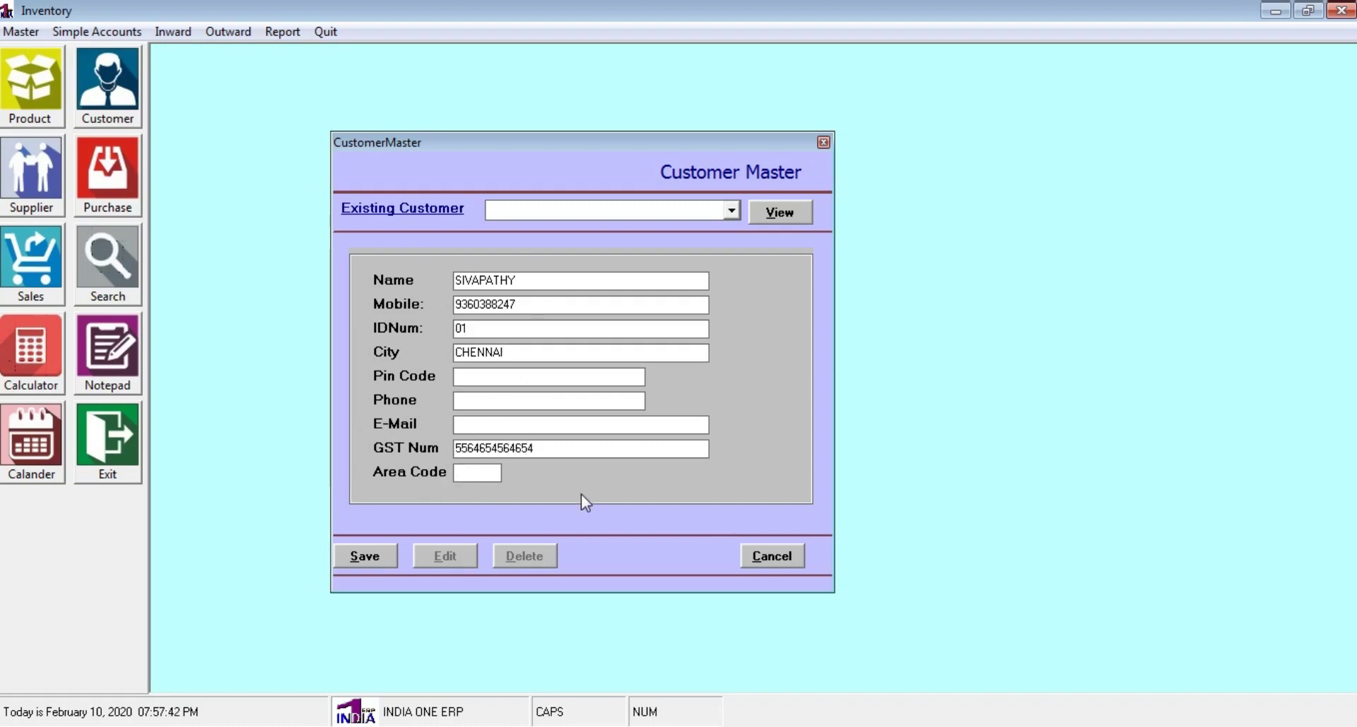
click(478, 474)
text(33)
click(372, 560)
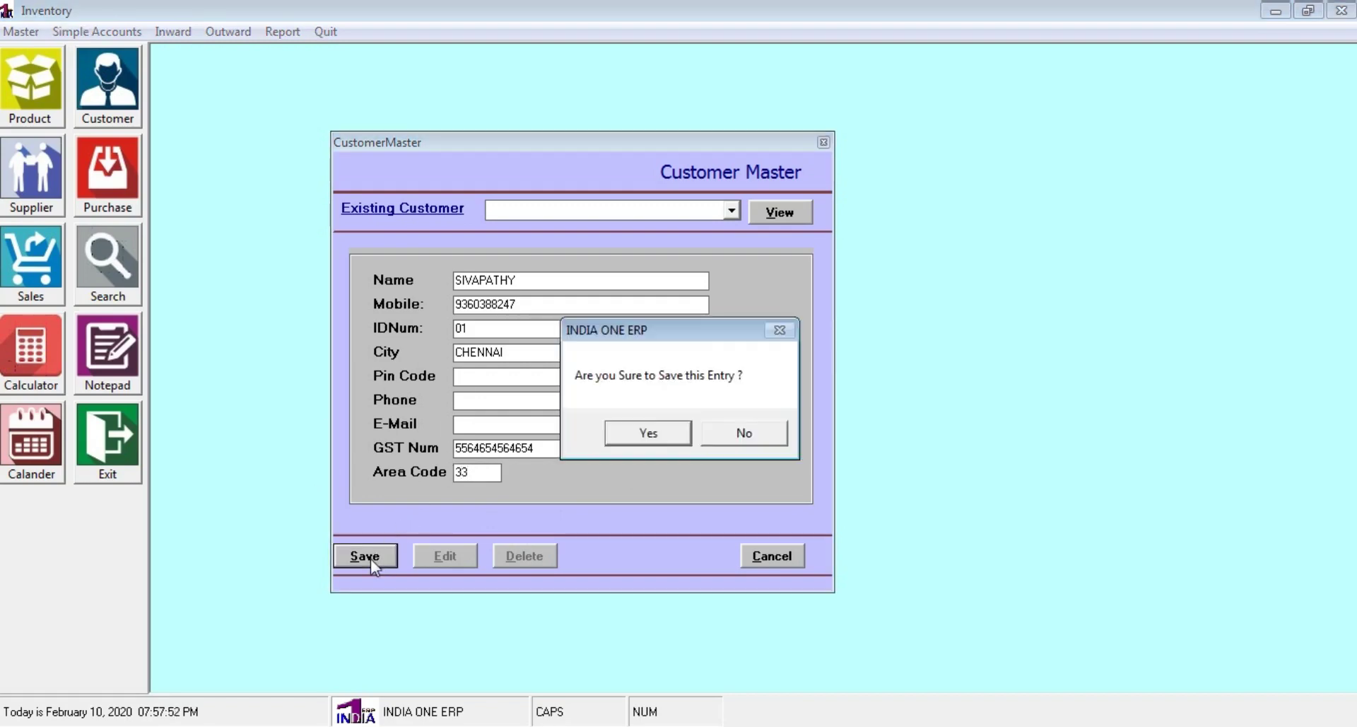
Confirm saving the new customer and close the Customer Master
click(670, 439)
click(735, 437)
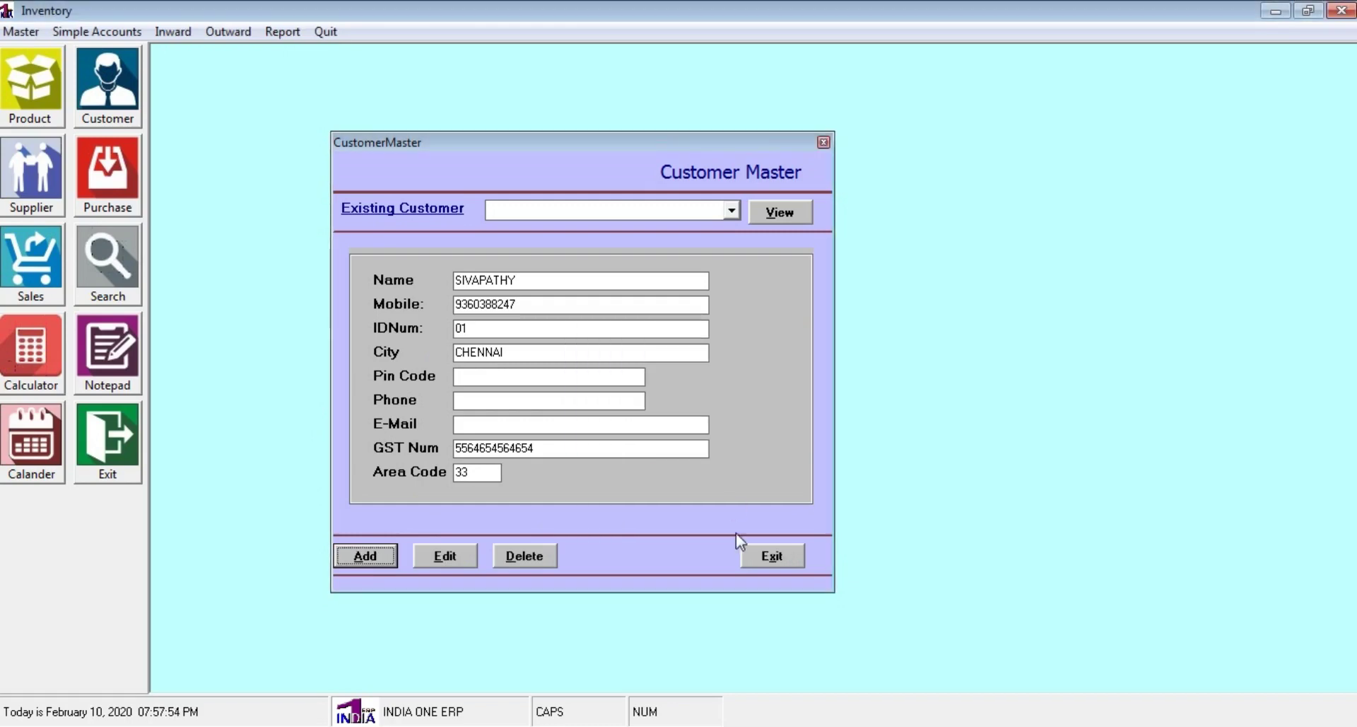
click(750, 557)
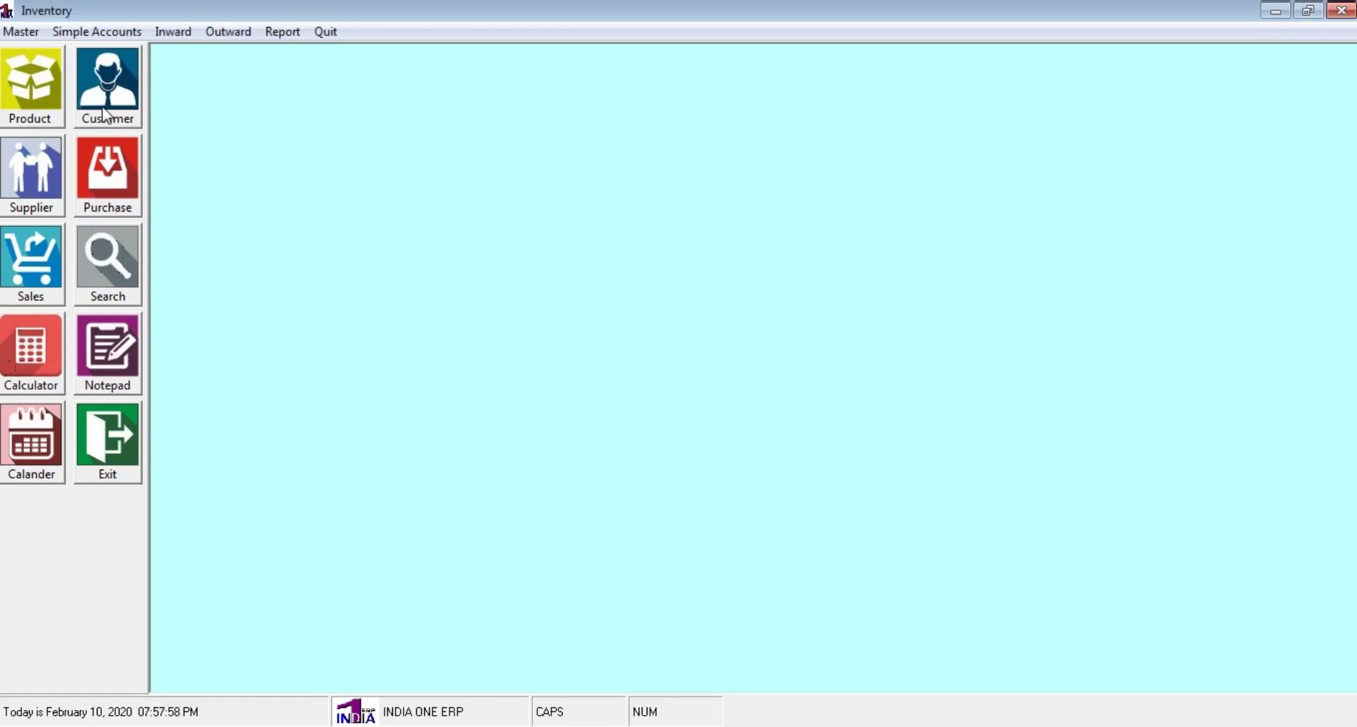
Open the Supplier Master from the Master menu and start a new supplier
click(19, 33)
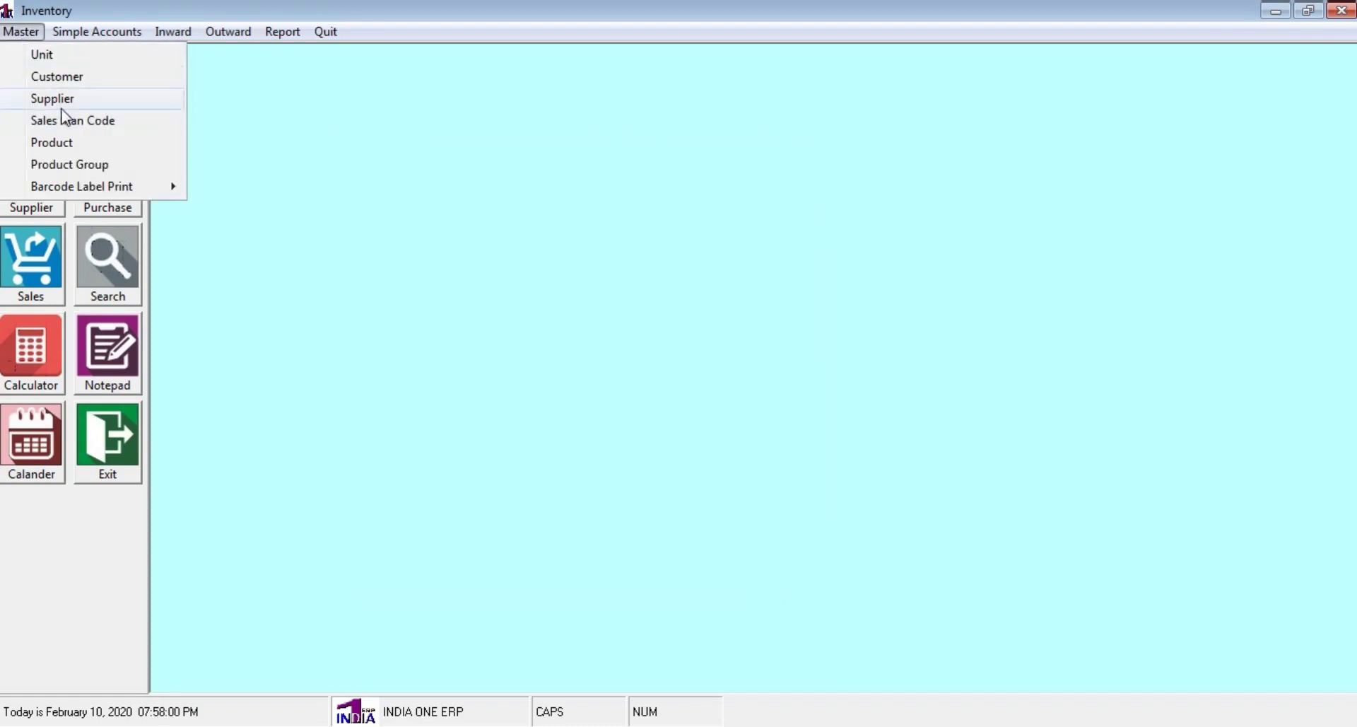
click(63, 101)
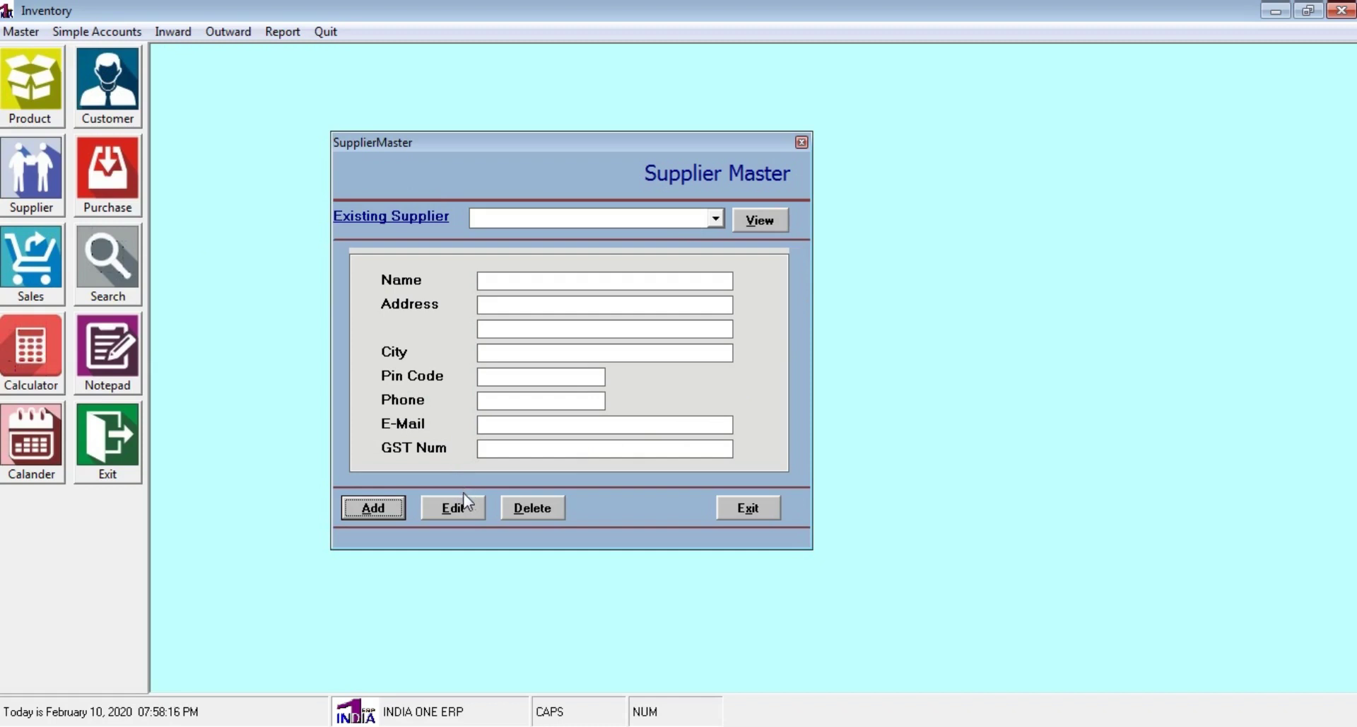
click(374, 508)
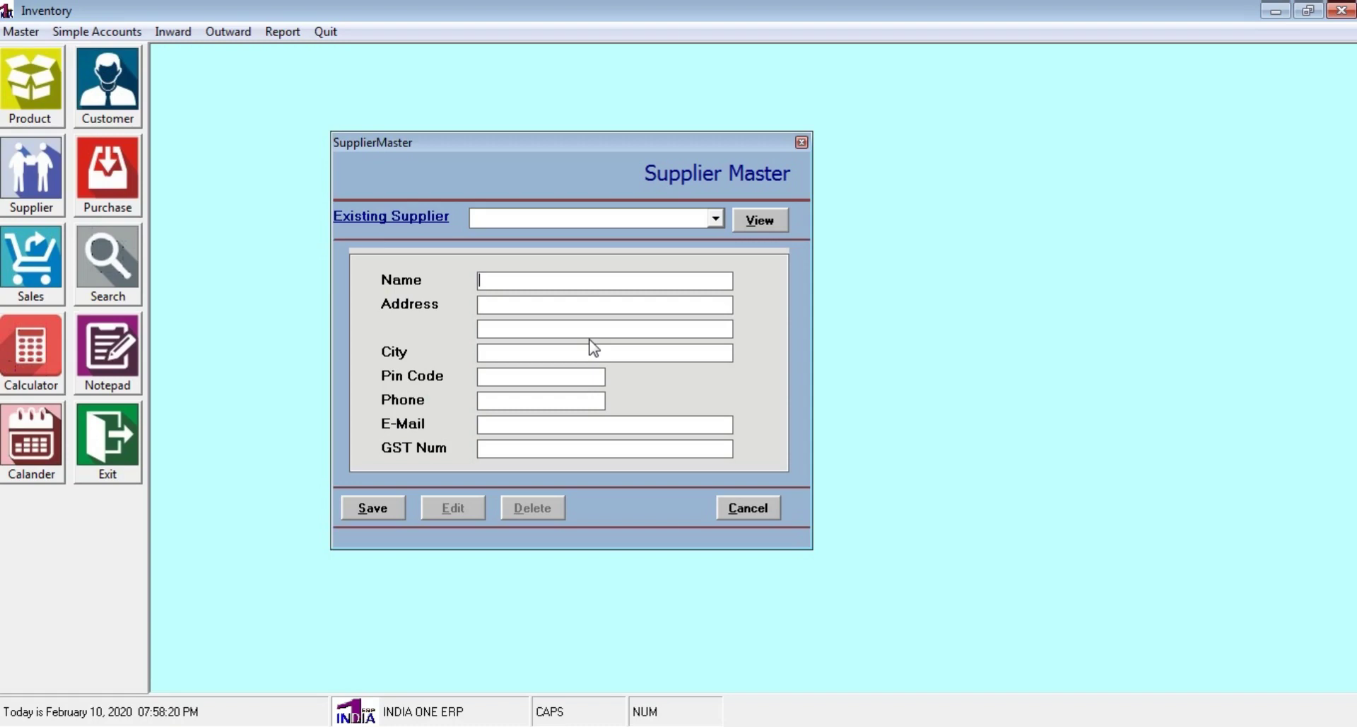
Enter supplier name BANU INDUSTRIES with its two address lines and pin code
text(BANU INDUSTRIES)
click(509, 306)
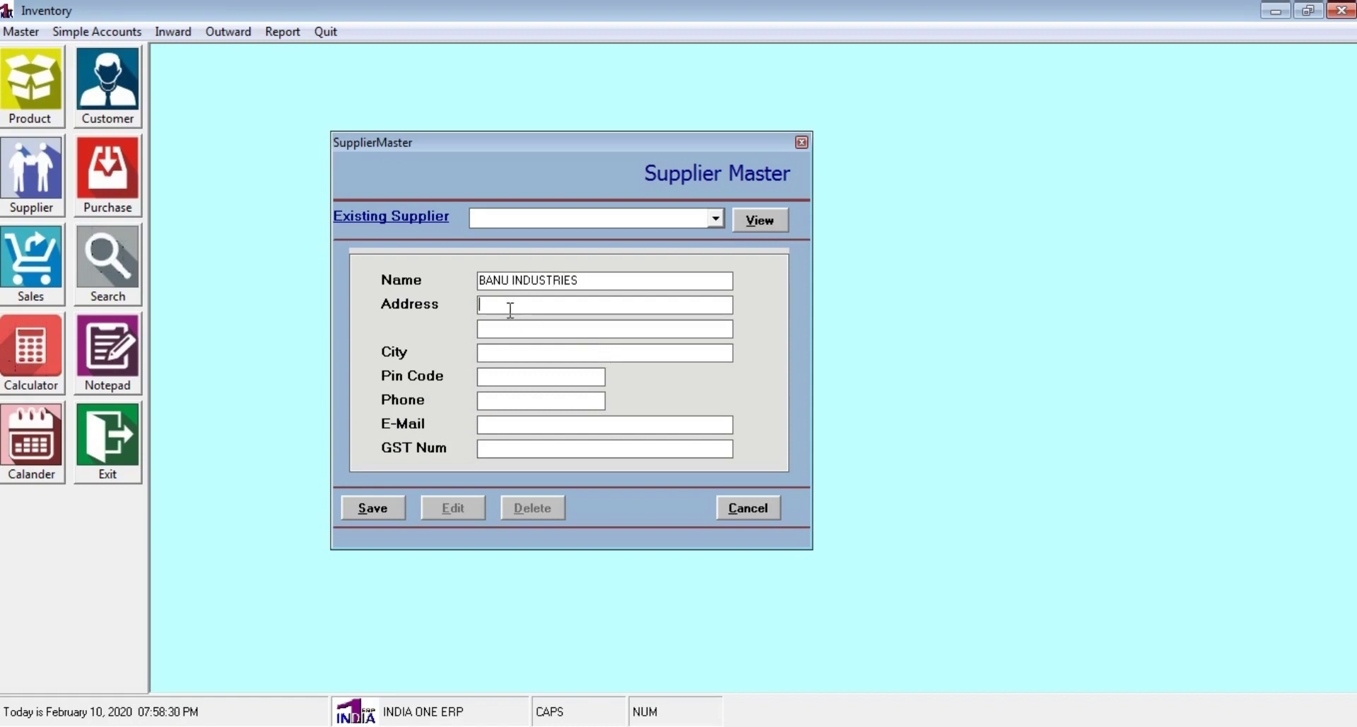
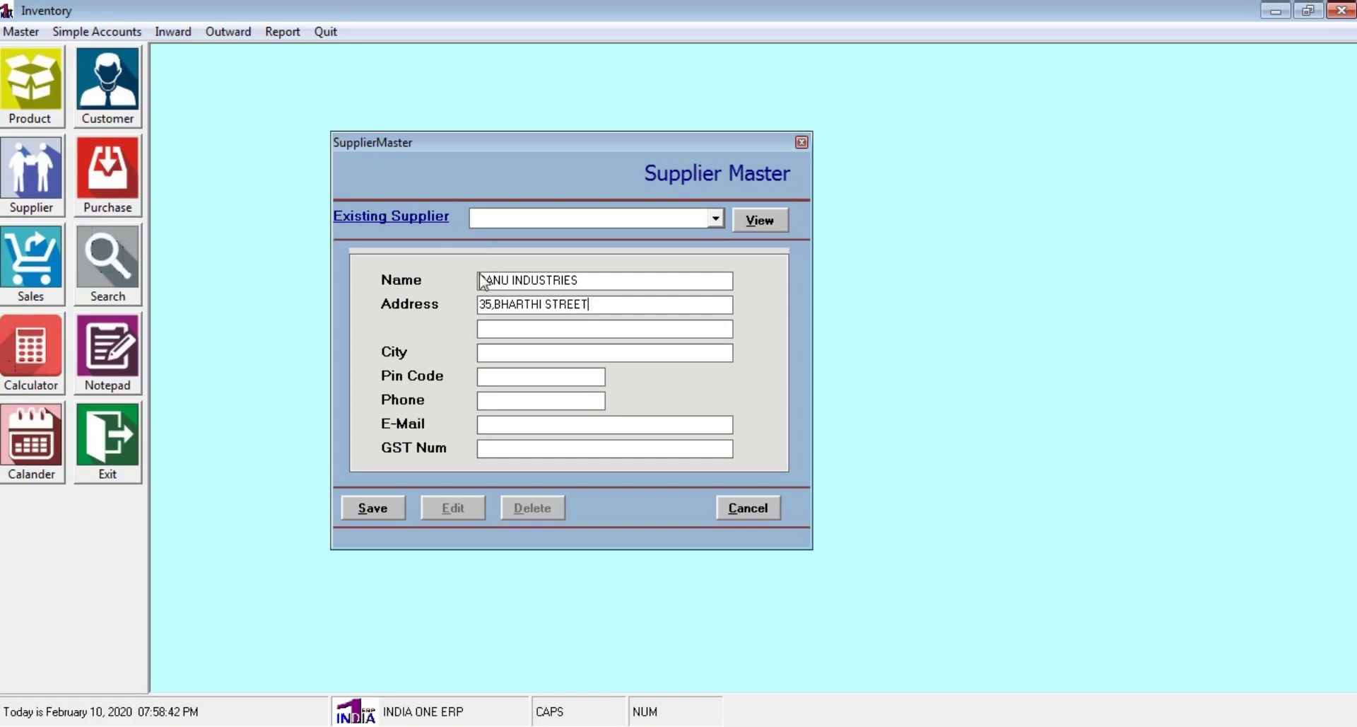
click(495, 329)
text(PONDICHERRY)
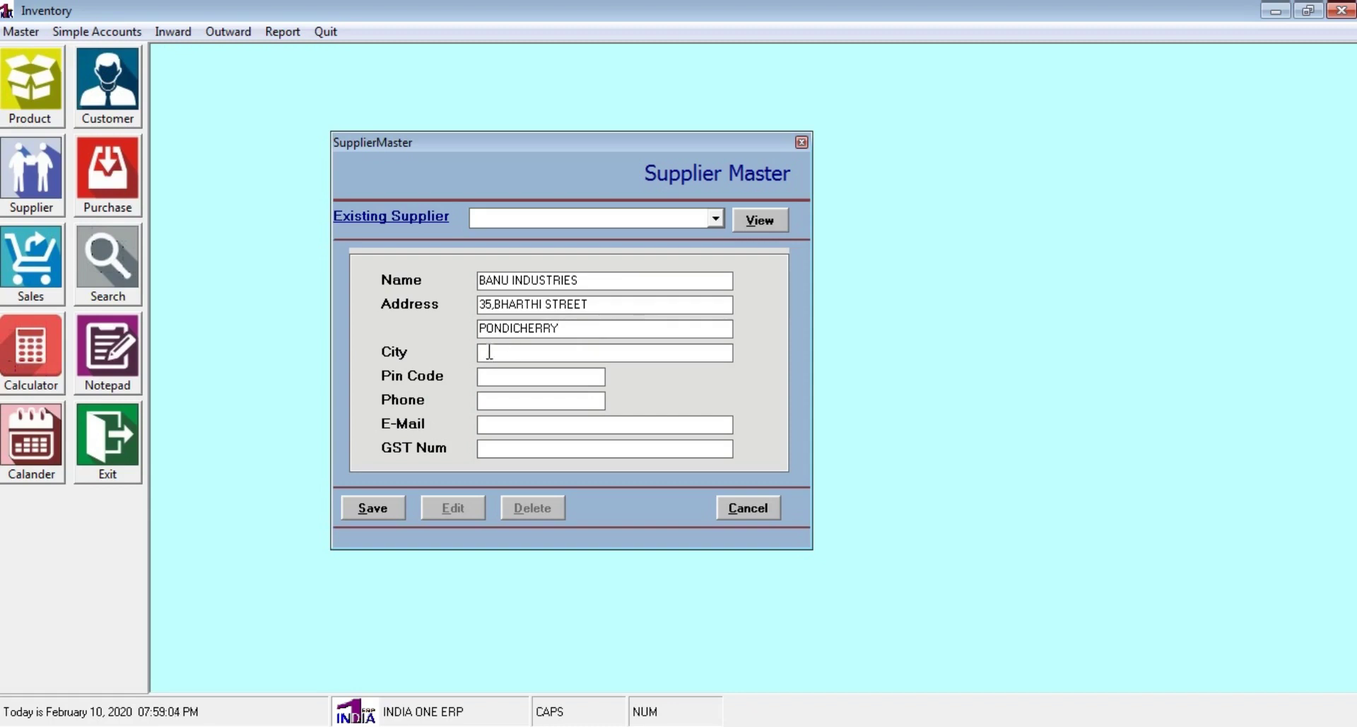
click(497, 378)
text(605)
text(001)
Add the supplier's phone and GST number, save and confirm, then close the form
click(554, 400)
text(65564564)
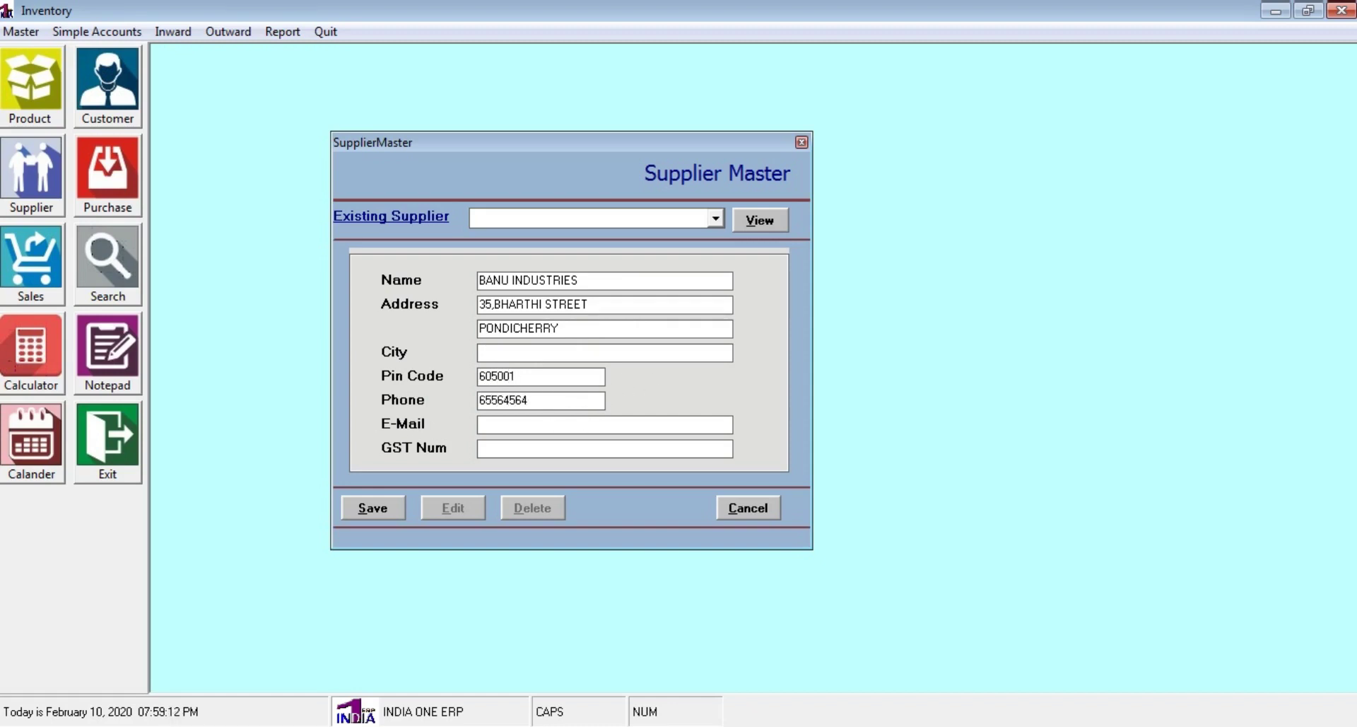
text(5)
click(495, 450)
text(34DFDKJJJKKK1)
click(380, 507)
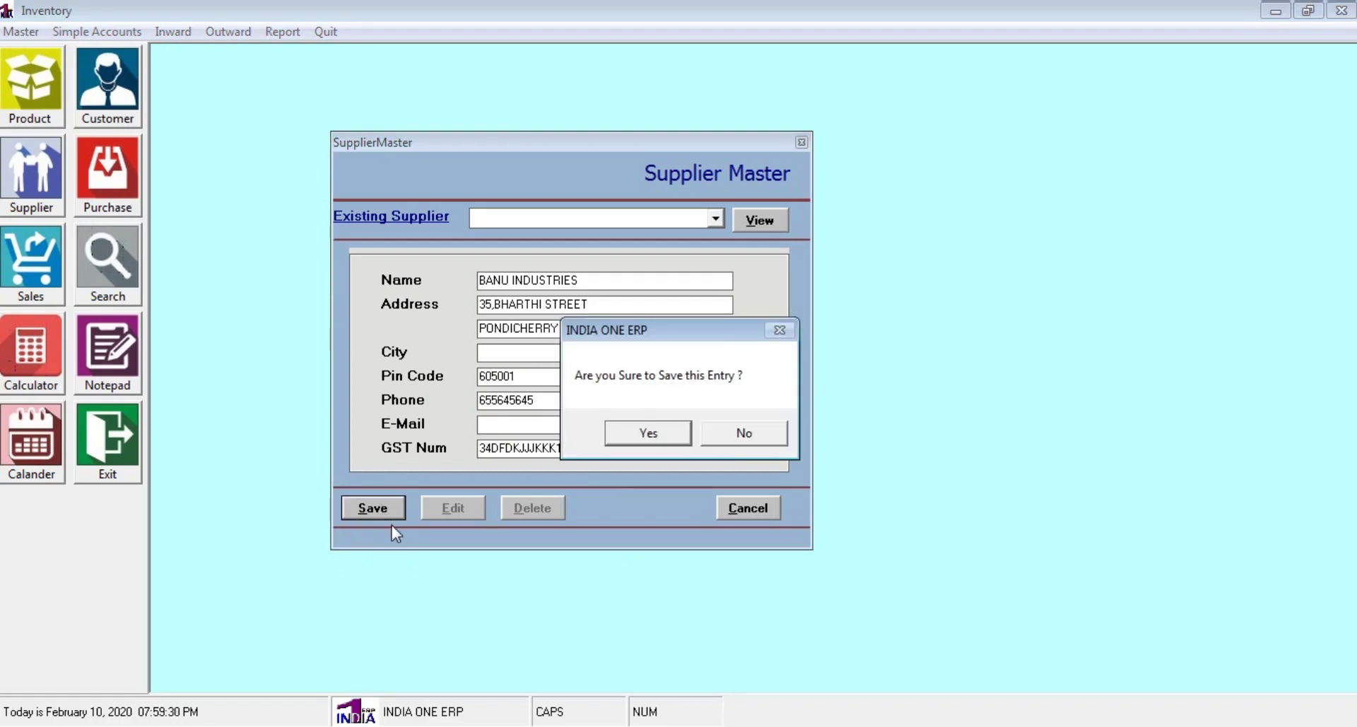
click(680, 441)
click(763, 444)
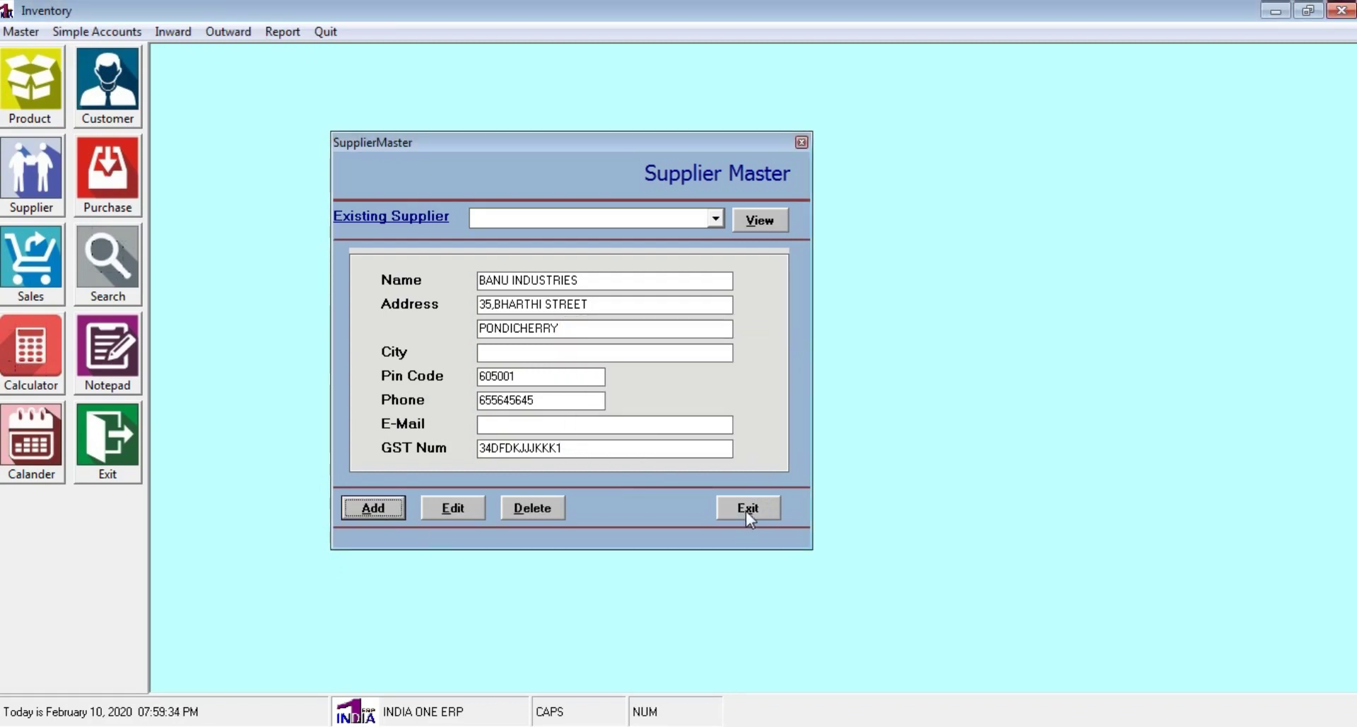
click(747, 510)
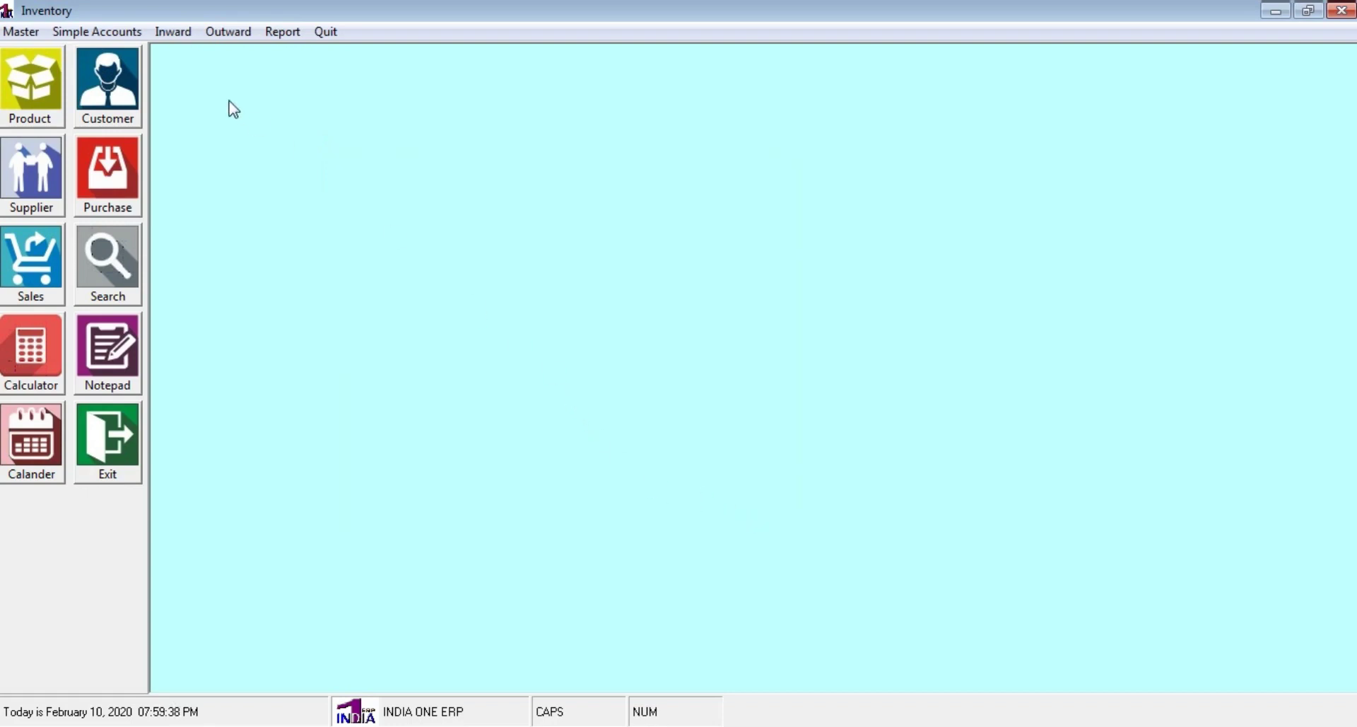
View the saved customer's details in Customer Master, then close the form
click(103, 75)
click(733, 212)
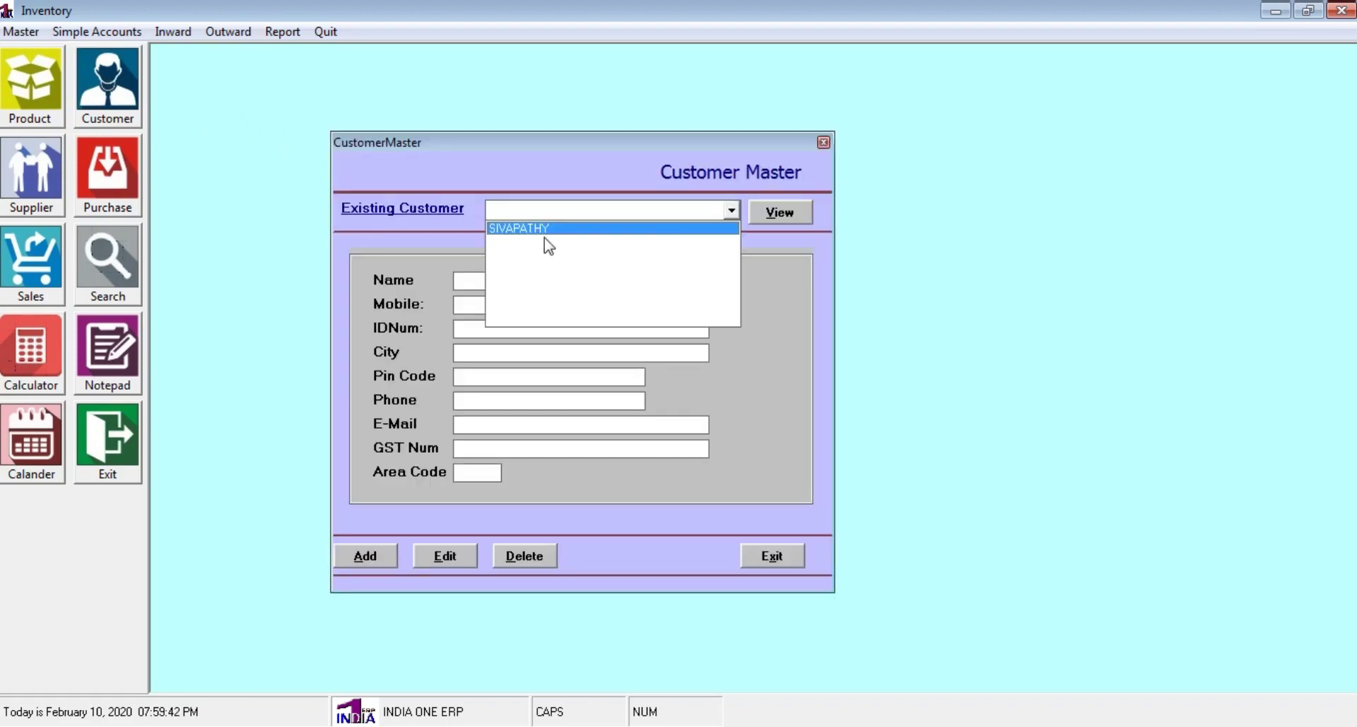
click(545, 230)
click(780, 212)
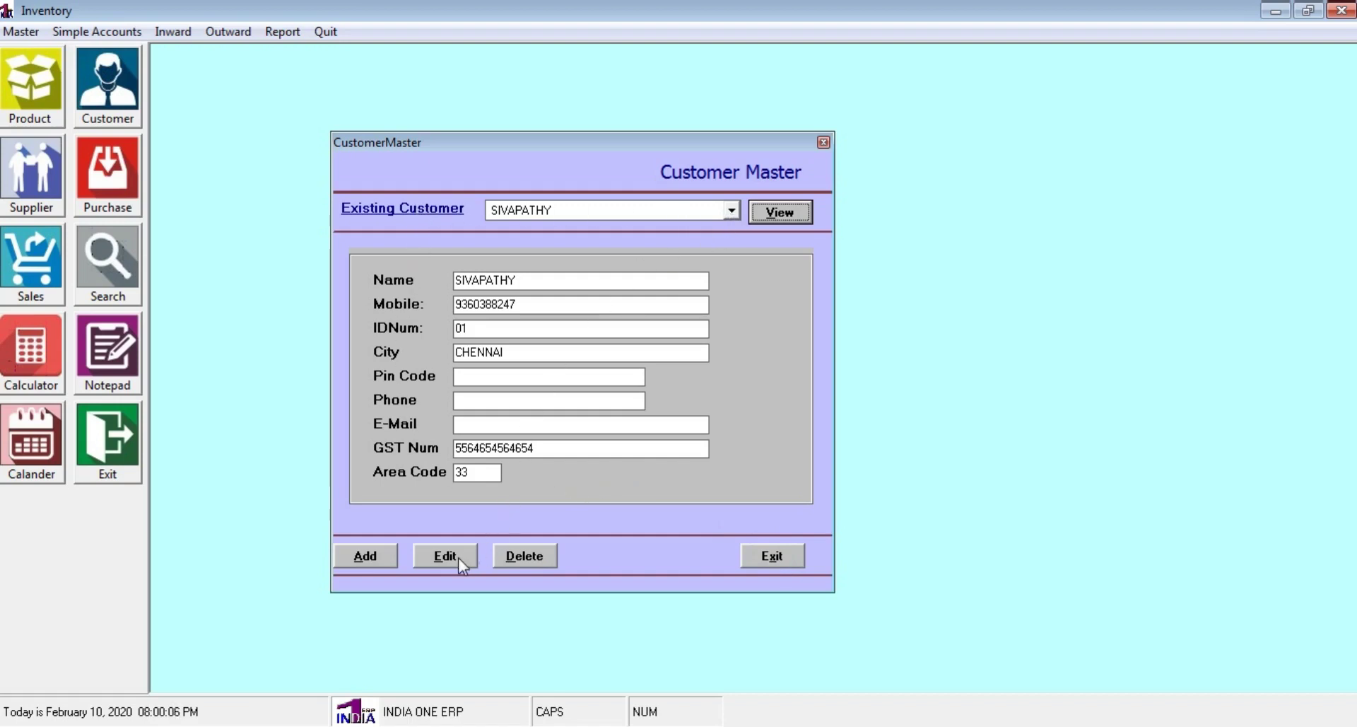
click(779, 557)
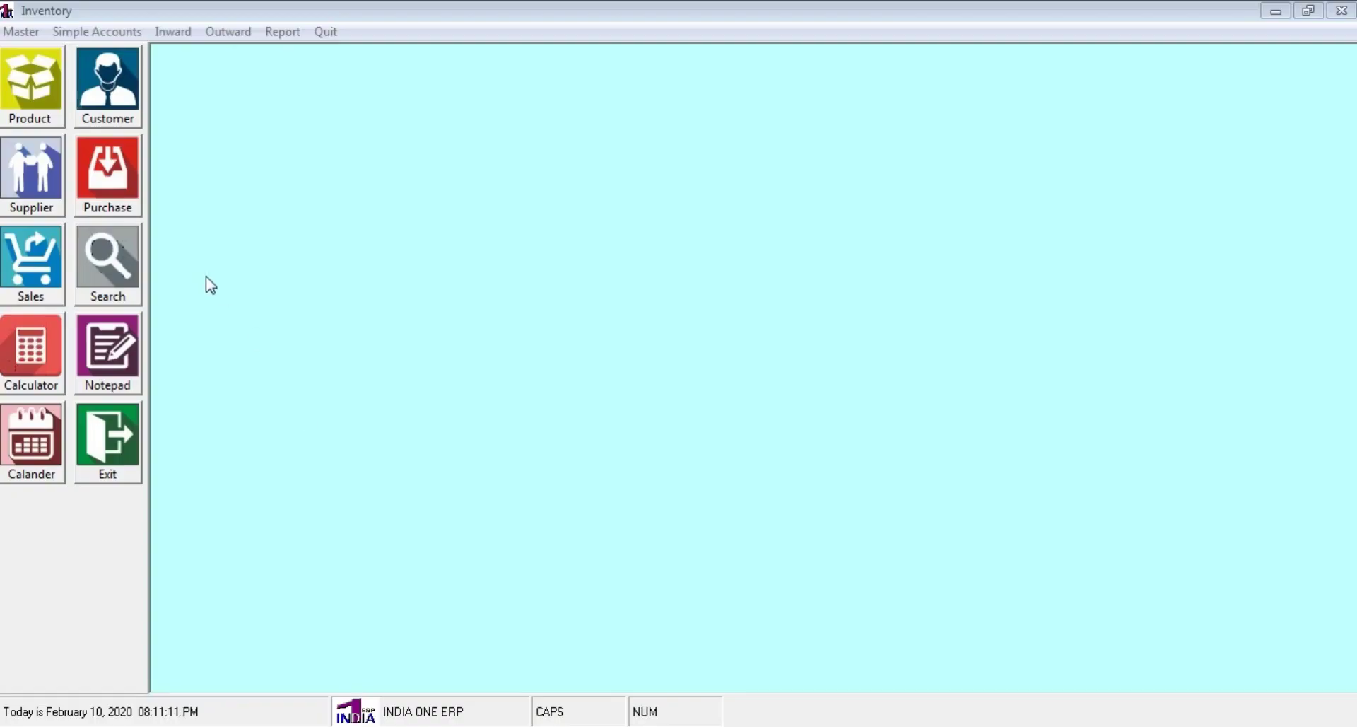
click(14, 34)
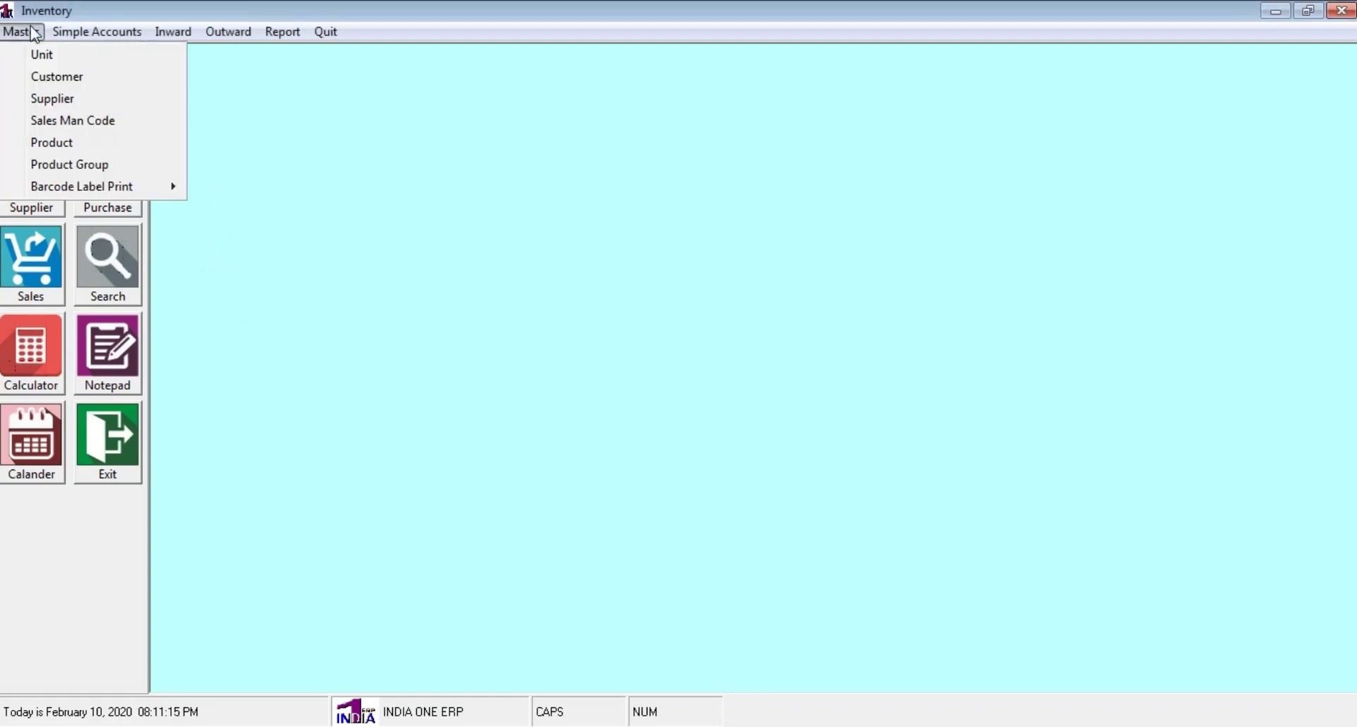
click(74, 164)
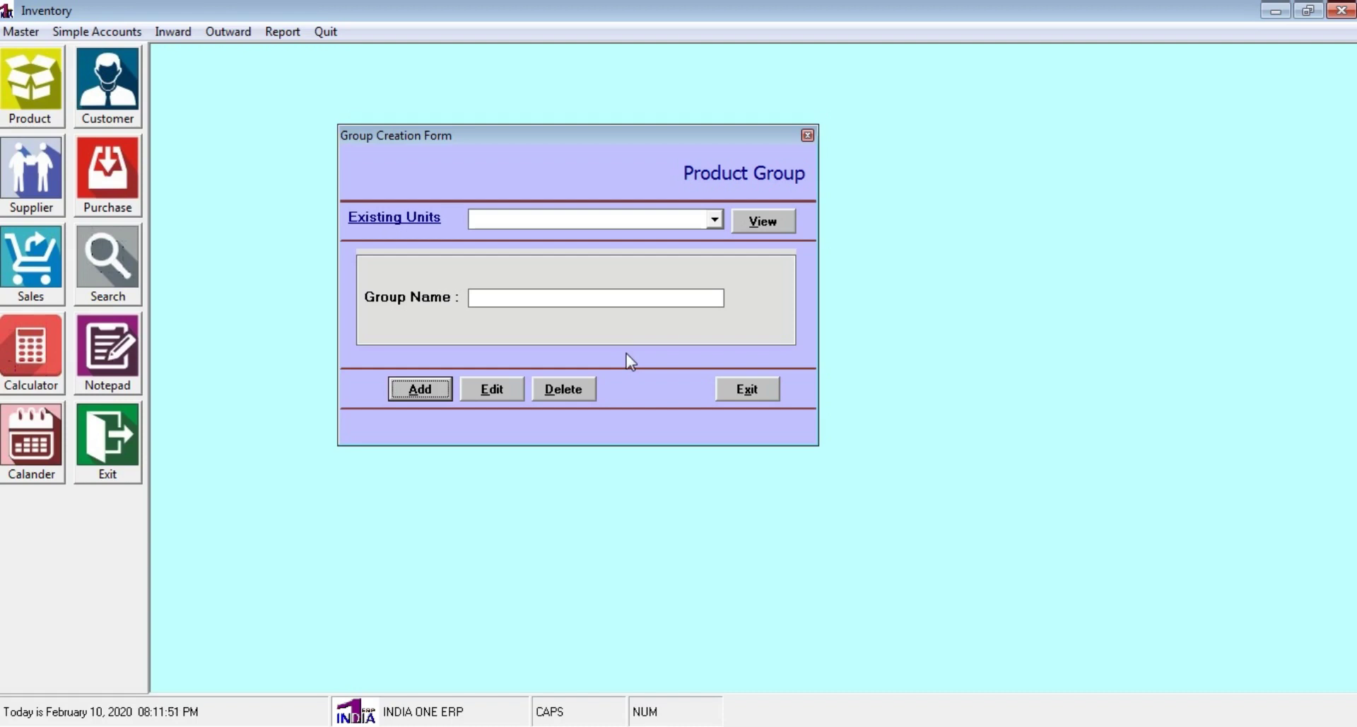
click(715, 220)
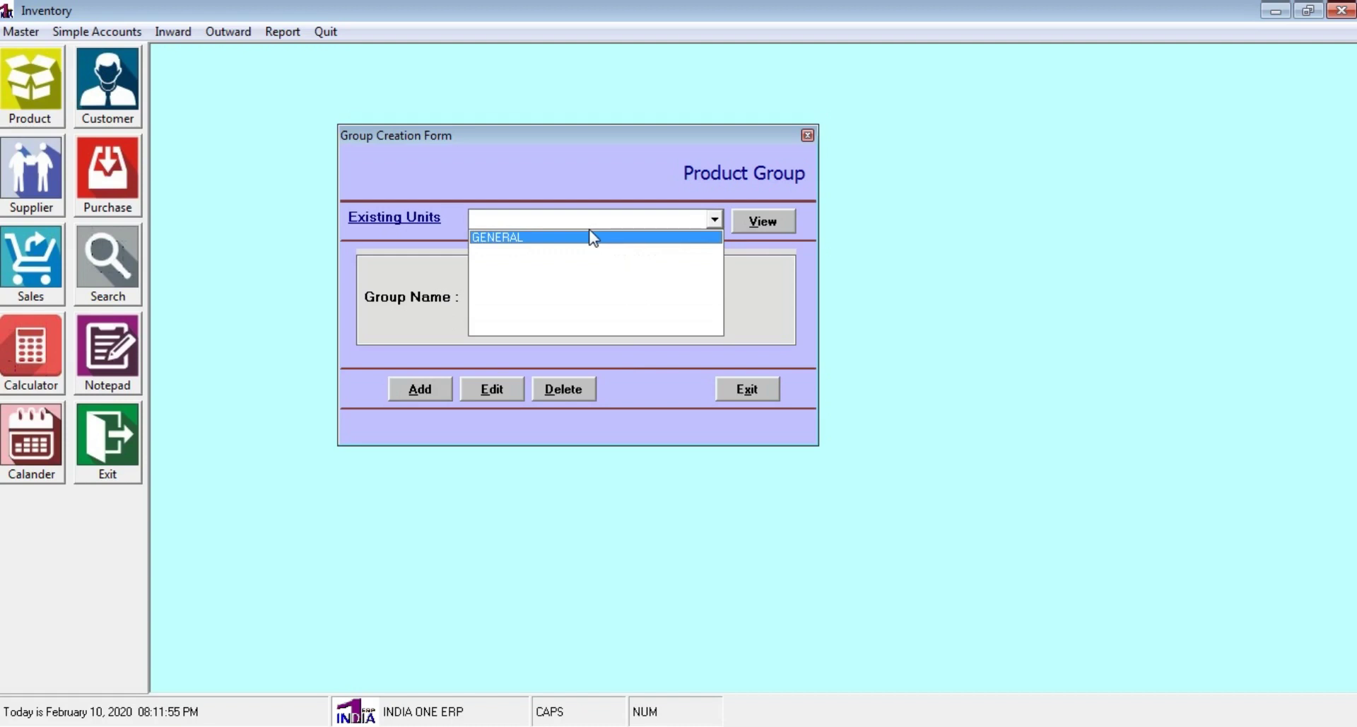
click(762, 222)
click(757, 440)
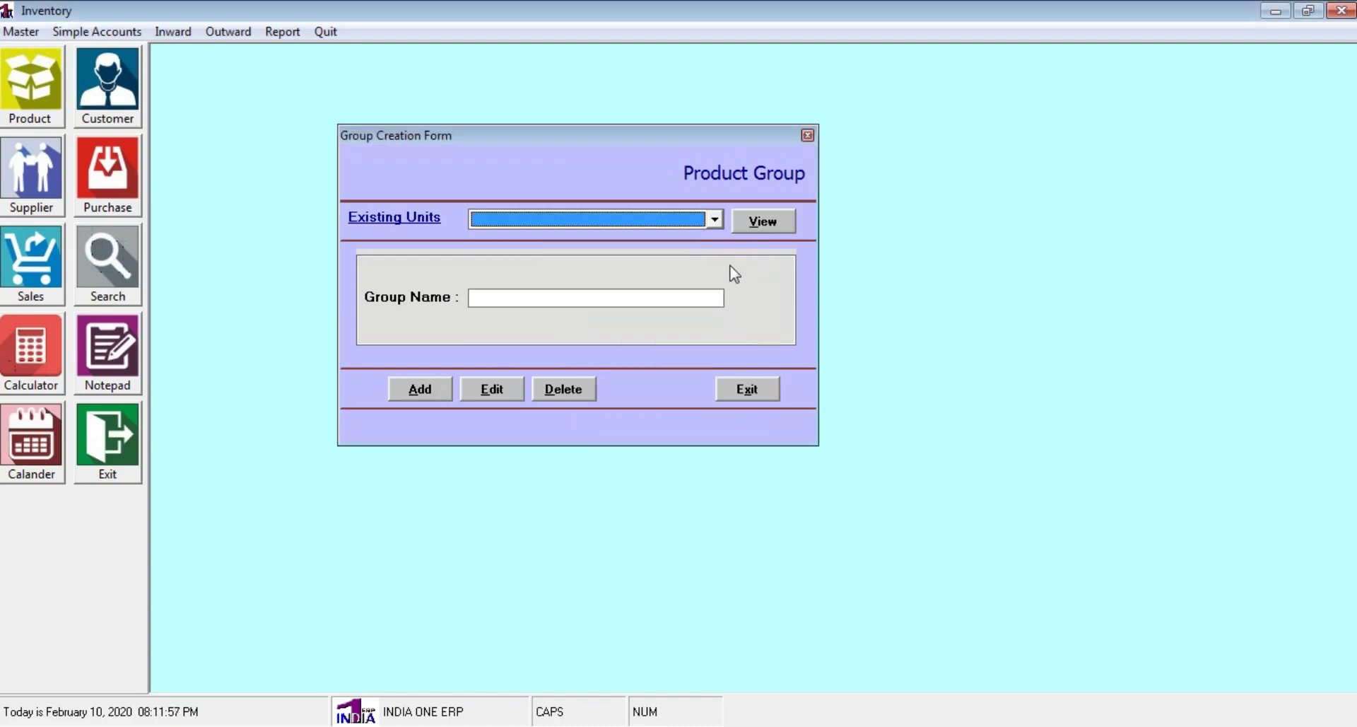
click(715, 220)
click(678, 238)
click(750, 221)
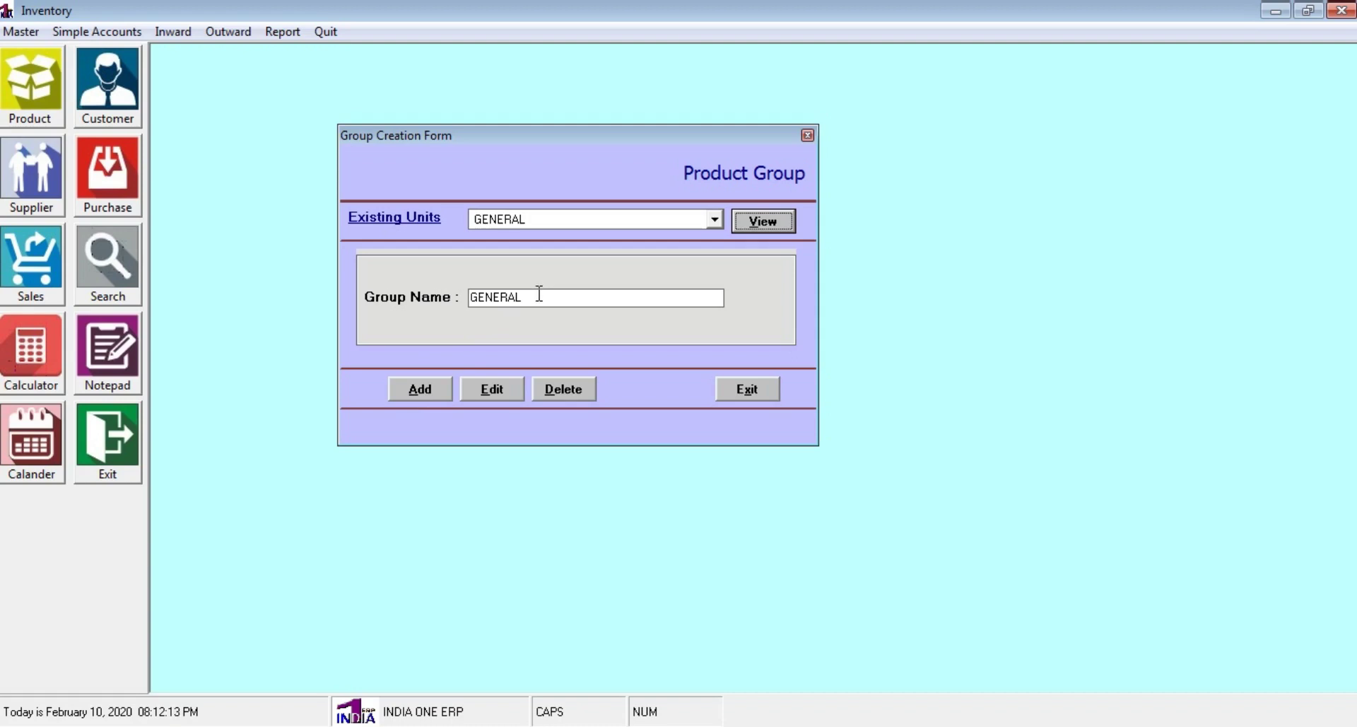
click(715, 220)
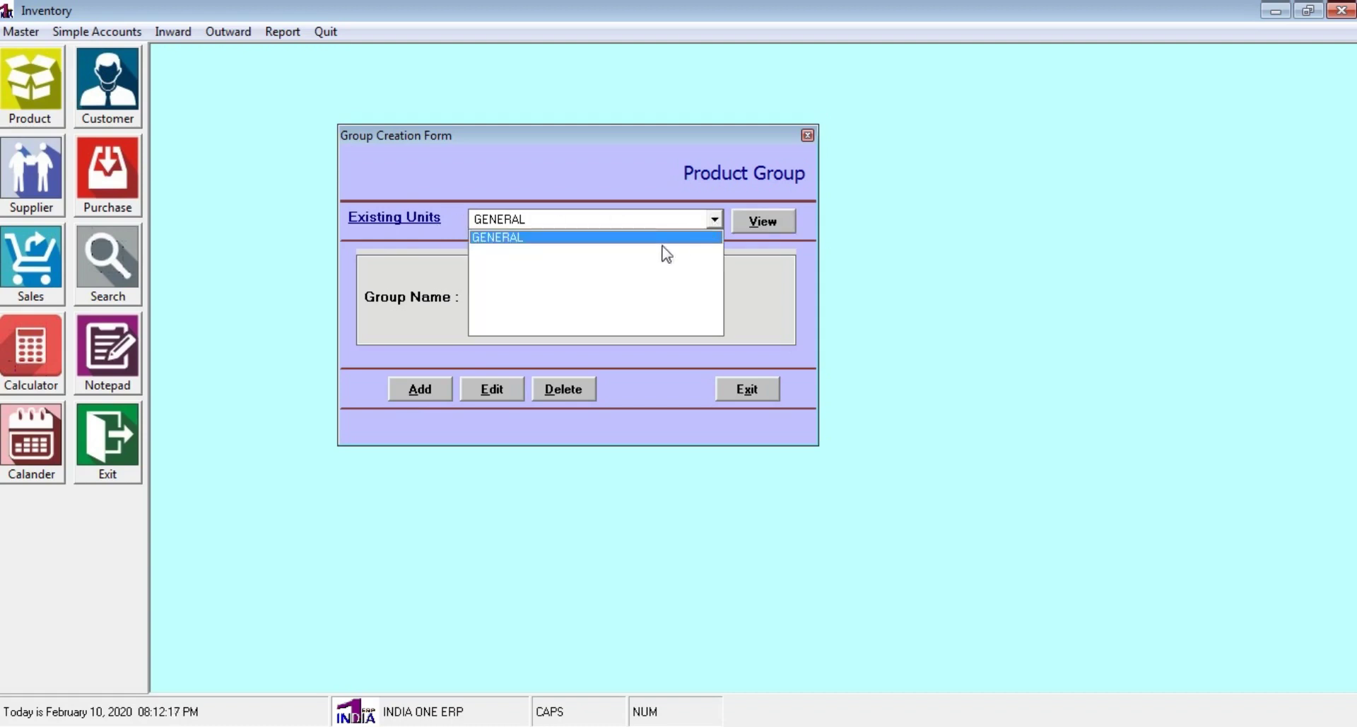
click(654, 237)
click(758, 221)
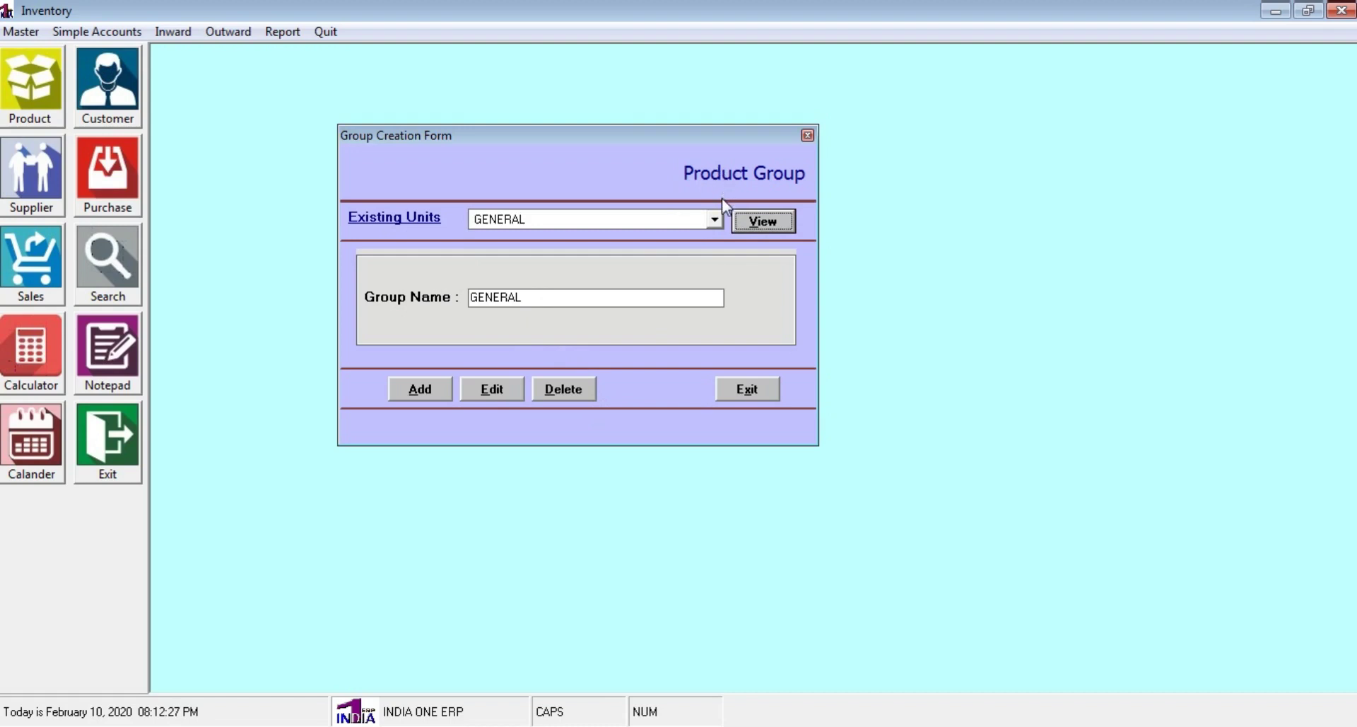
click(764, 391)
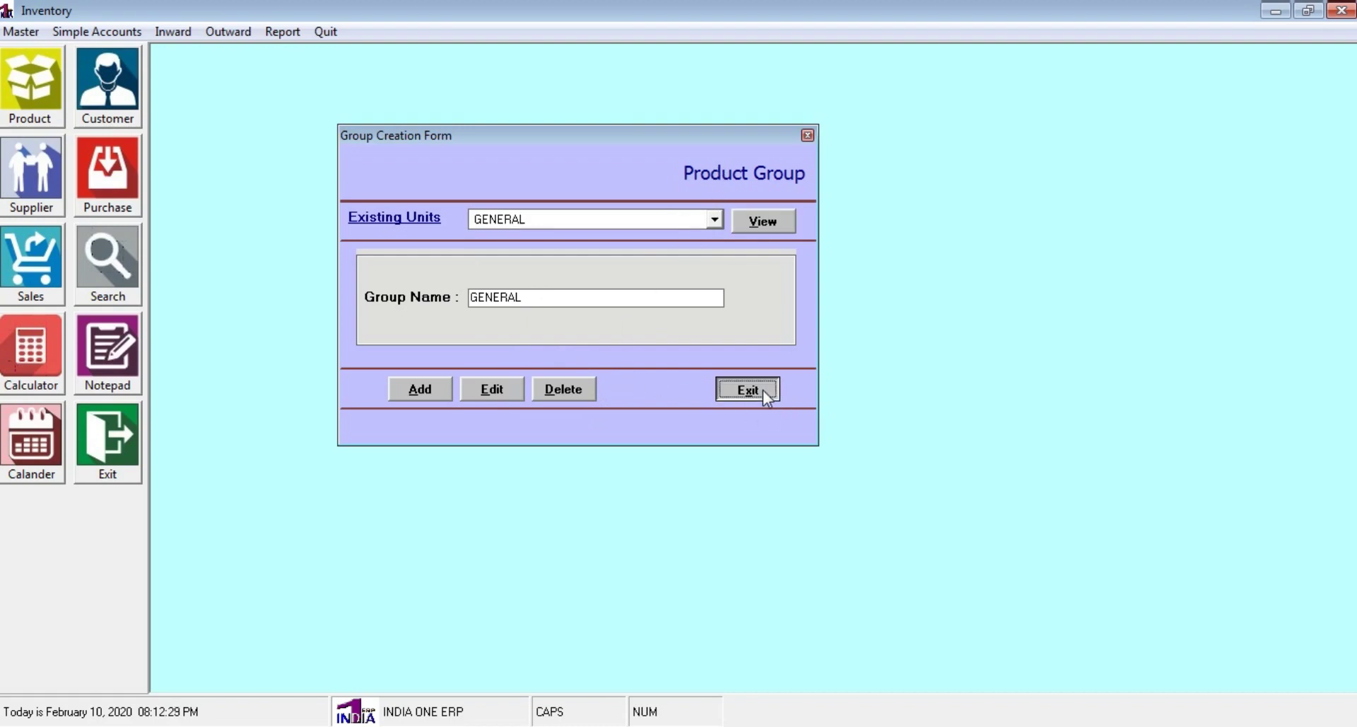
click(14, 32)
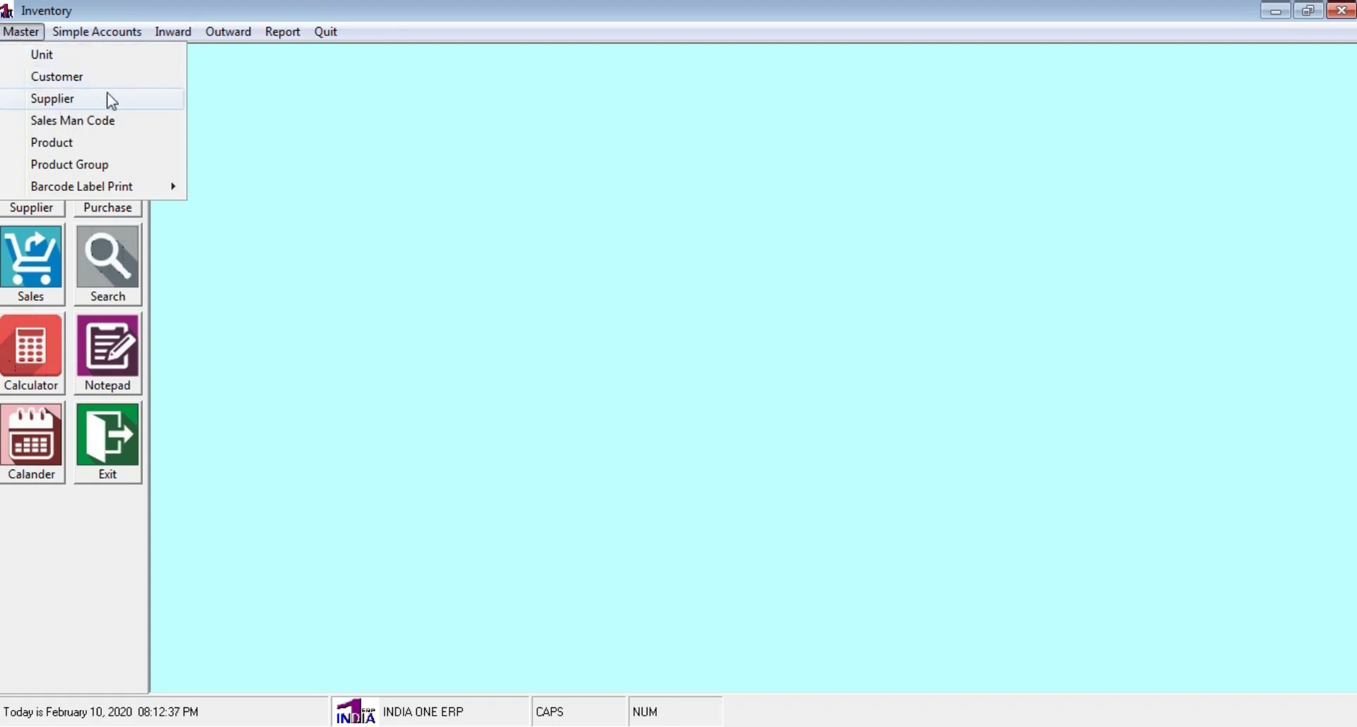
click(137, 126)
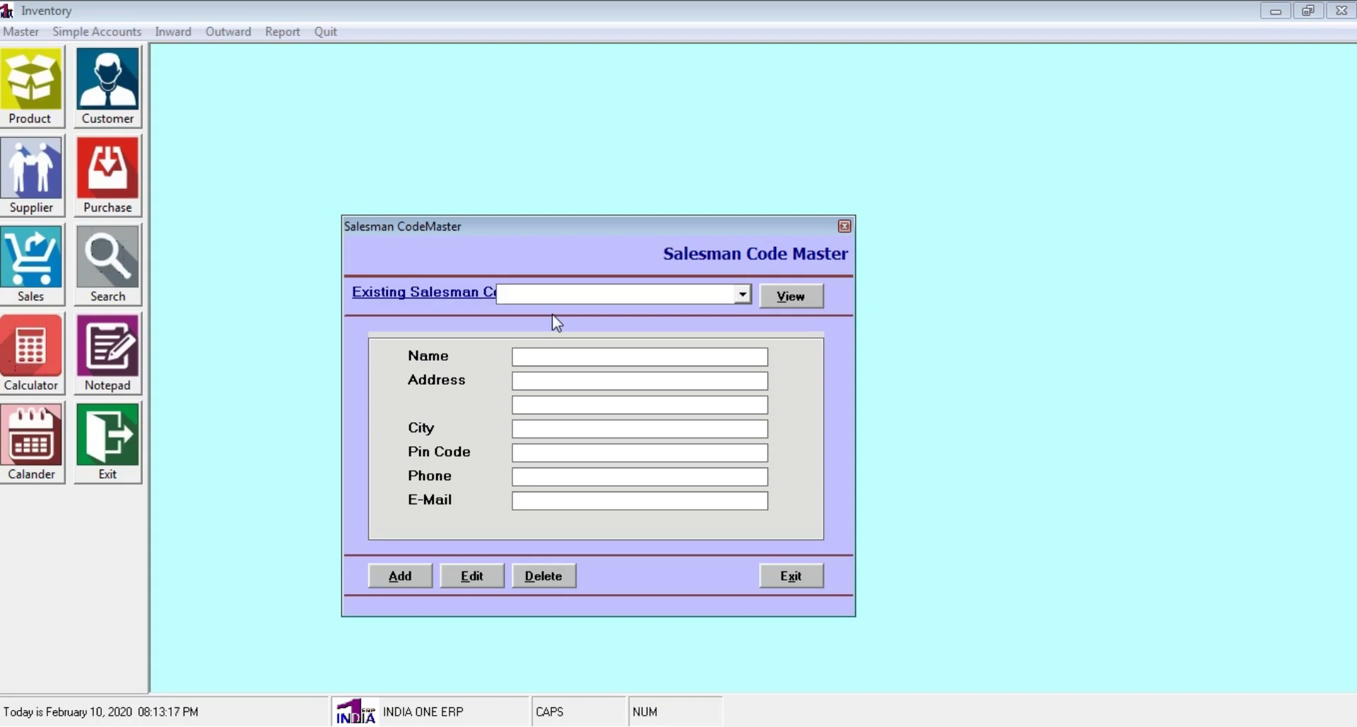
click(807, 575)
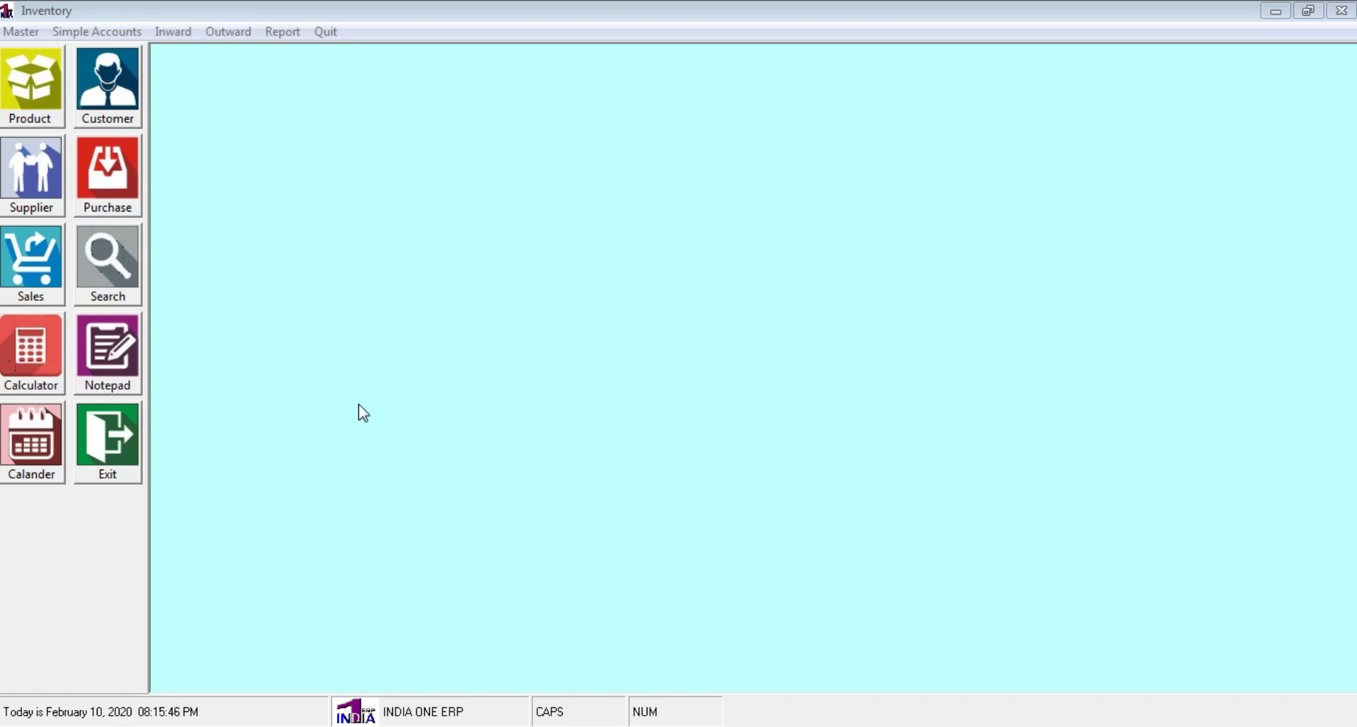
Add product LUX SOAP with barcode 323322 and HSN code 545455
click(40, 102)
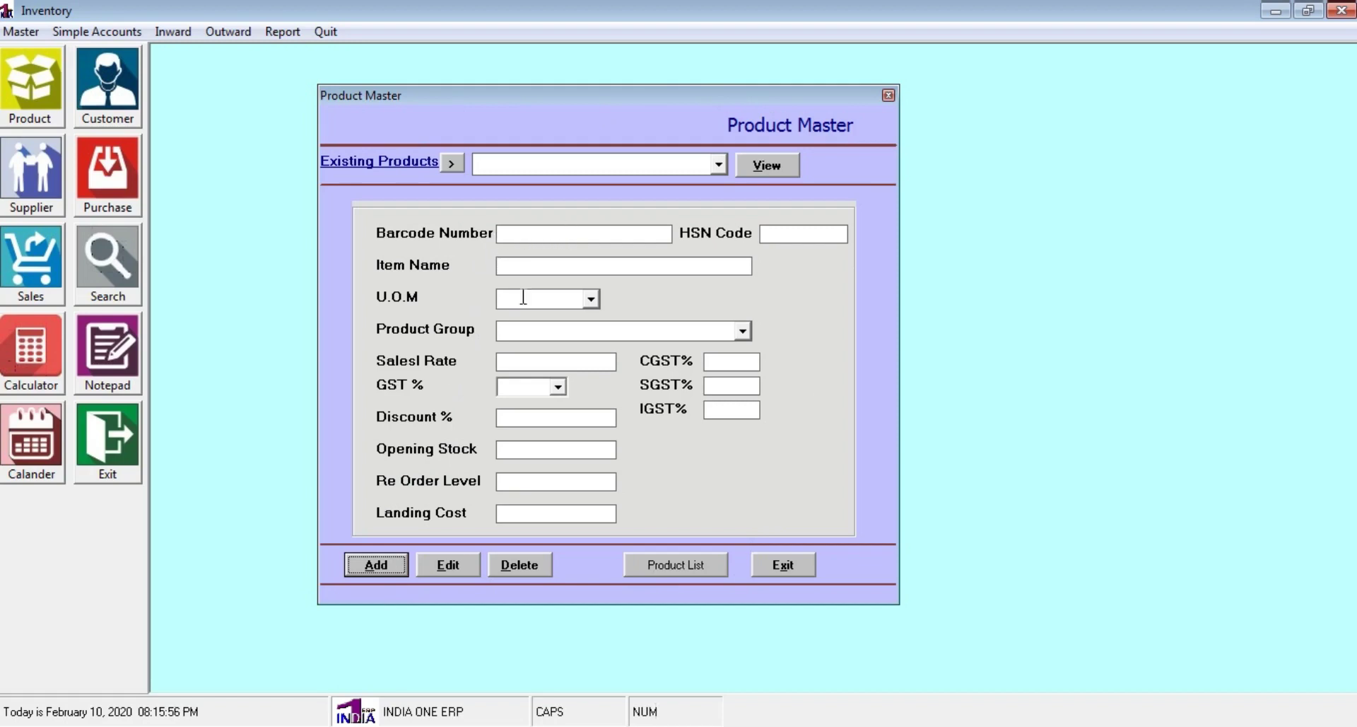
click(377, 564)
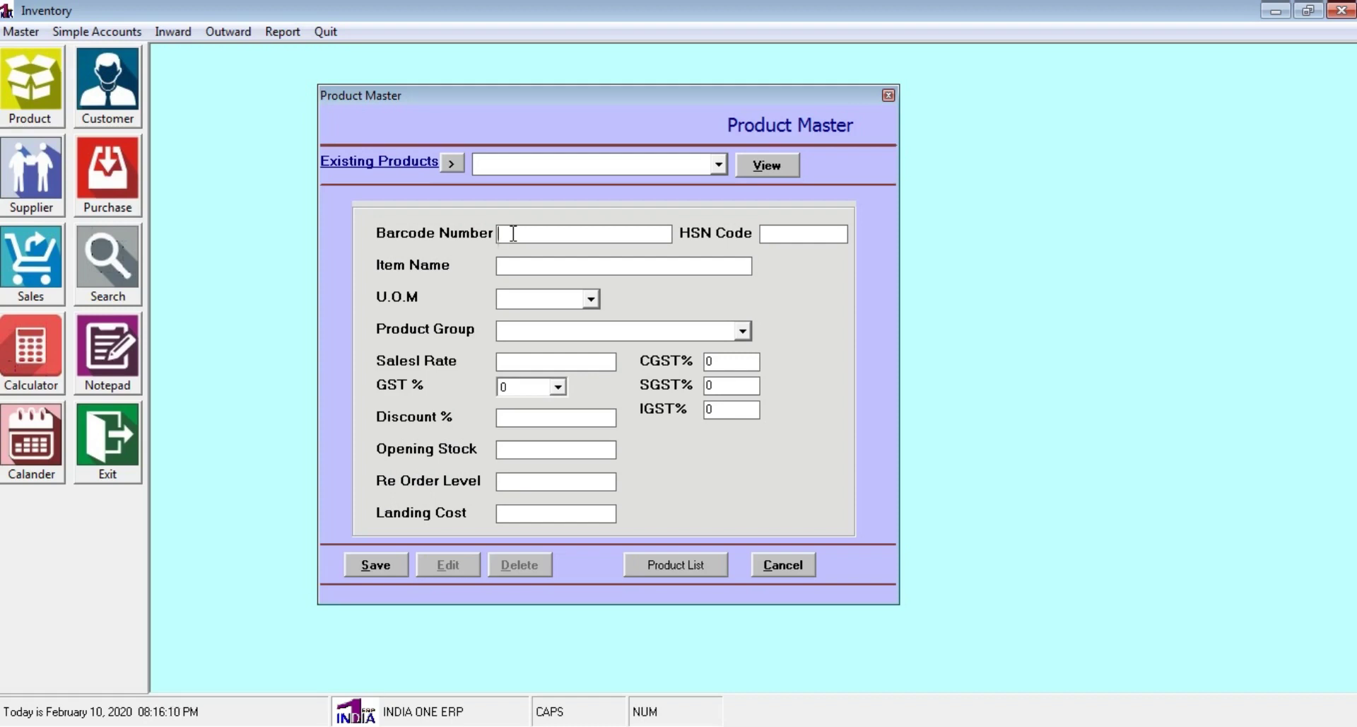
text(323322)
click(537, 263)
text(LUXSOAP)
key(Left)
key(Left)
key(Left)
key(Left)
click(804, 231)
text(545455)
Set unit NOS, product group GENERAL and sales rate 50
click(591, 300)
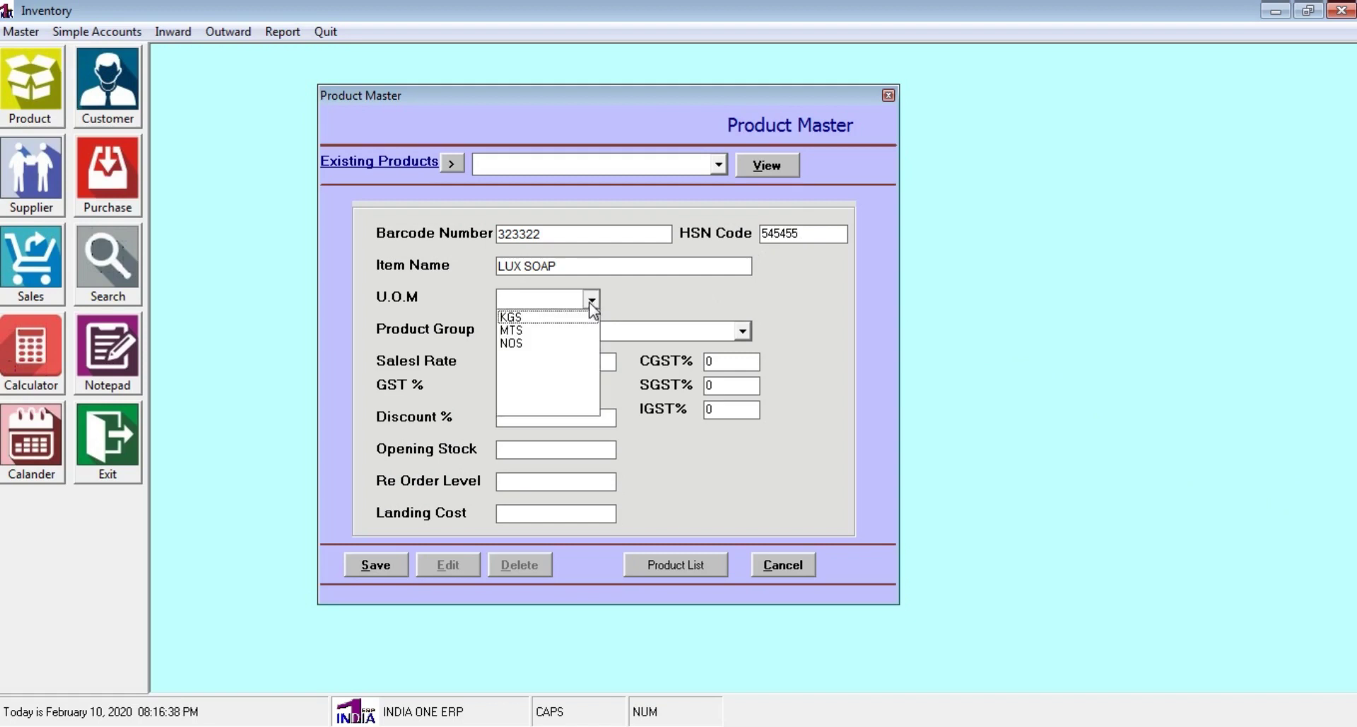
click(533, 343)
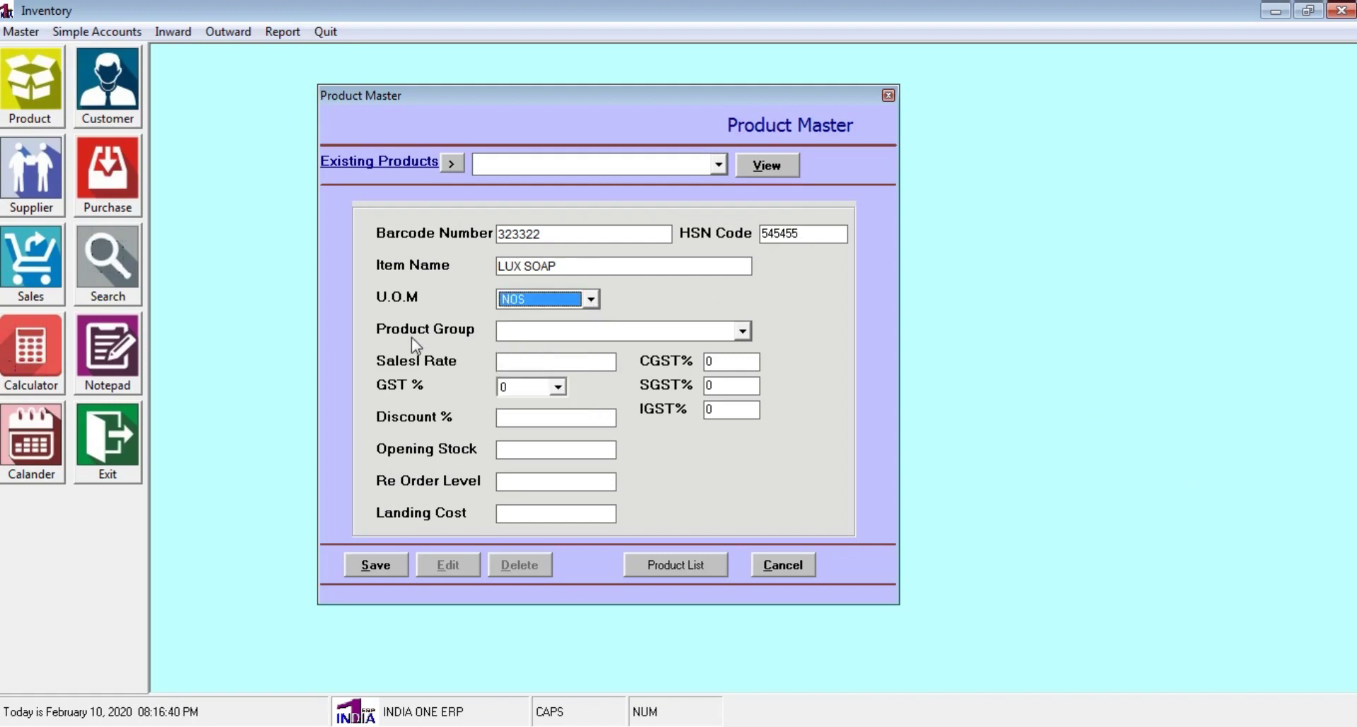
click(742, 331)
click(647, 347)
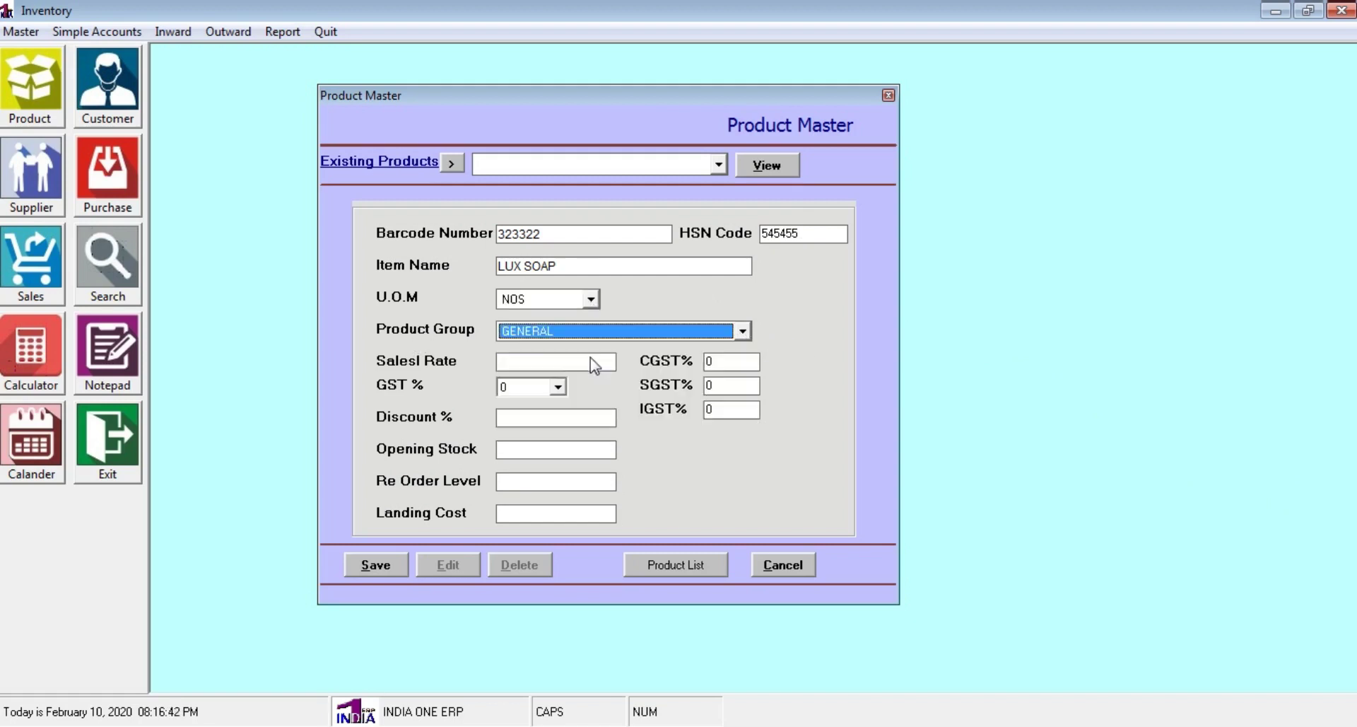
click(518, 362)
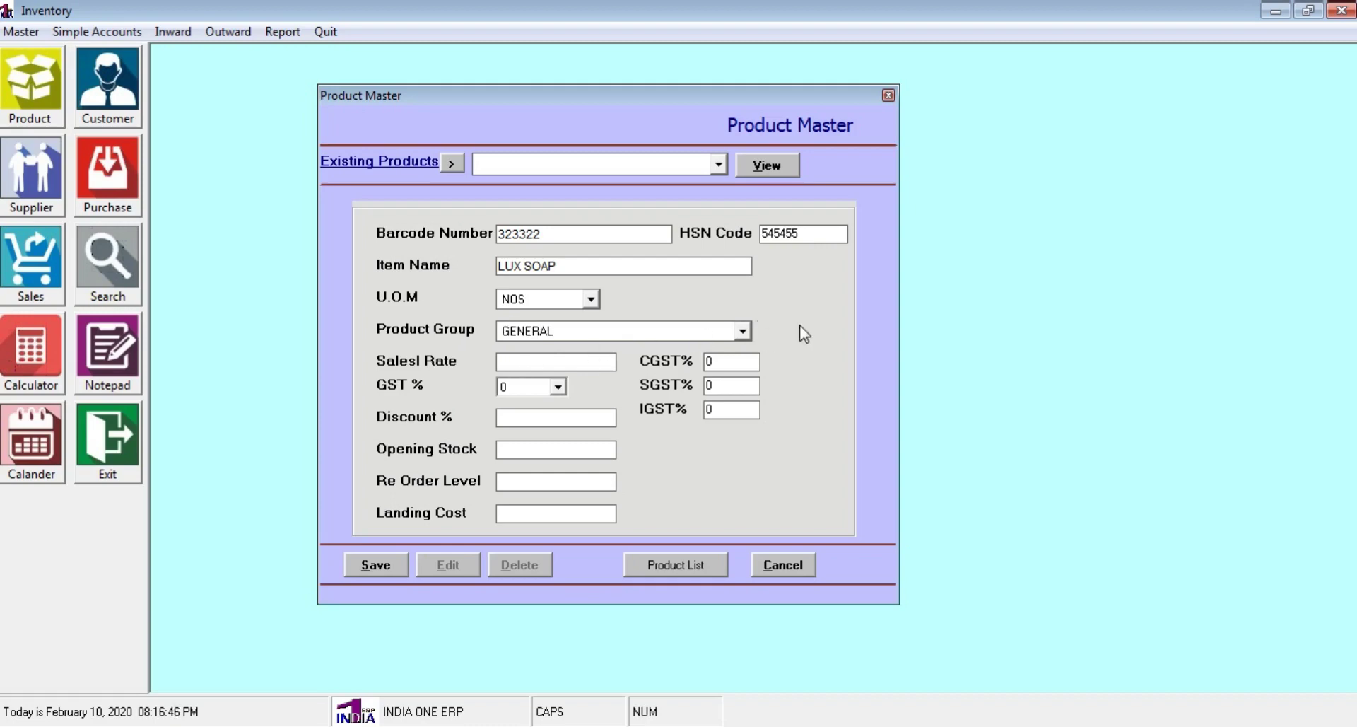
text(50)
Set GST 5%, discount 1, opening stock 100 and re-order level 10
click(558, 388)
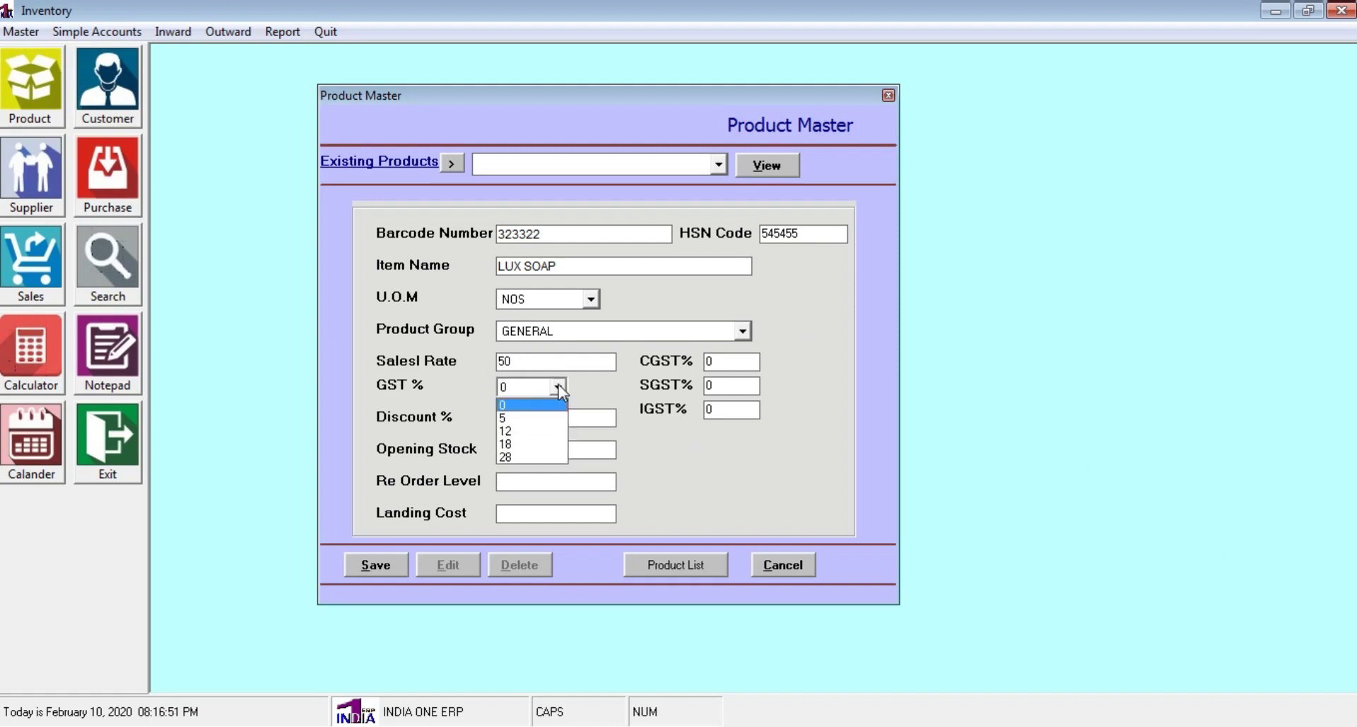
click(519, 421)
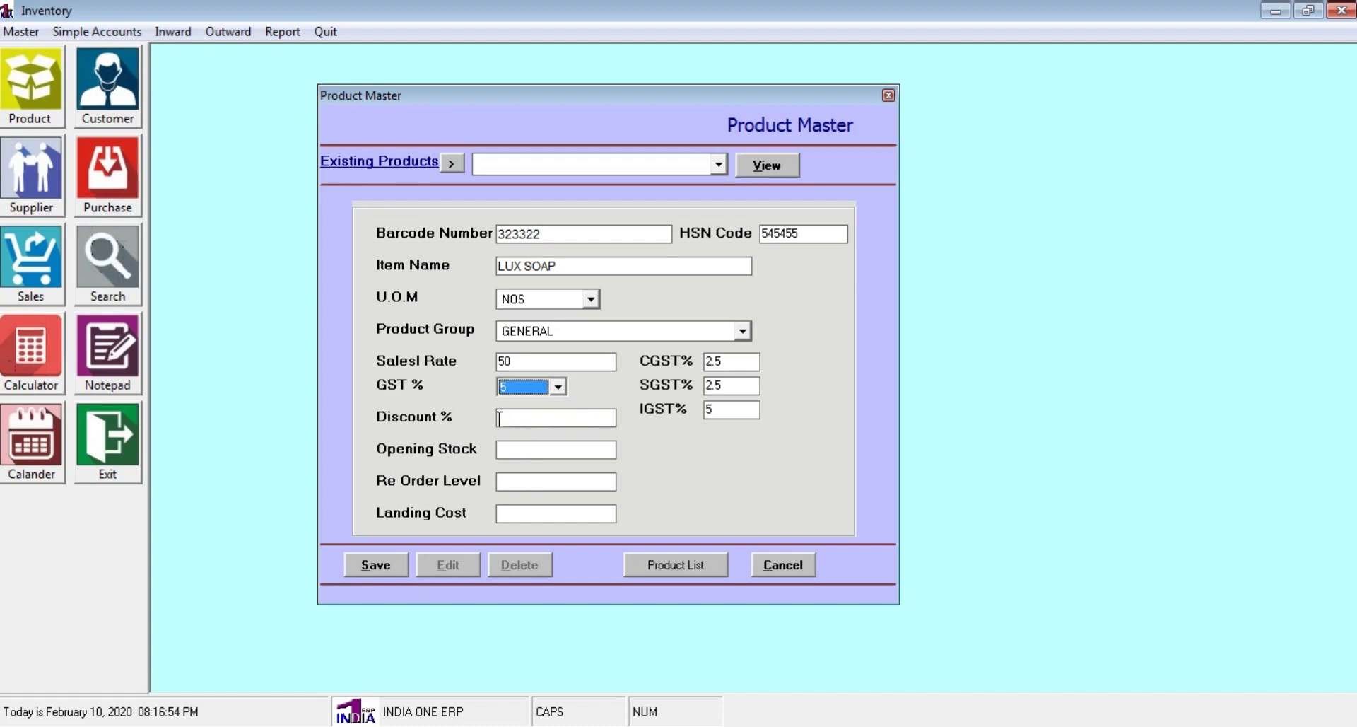
click(501, 421)
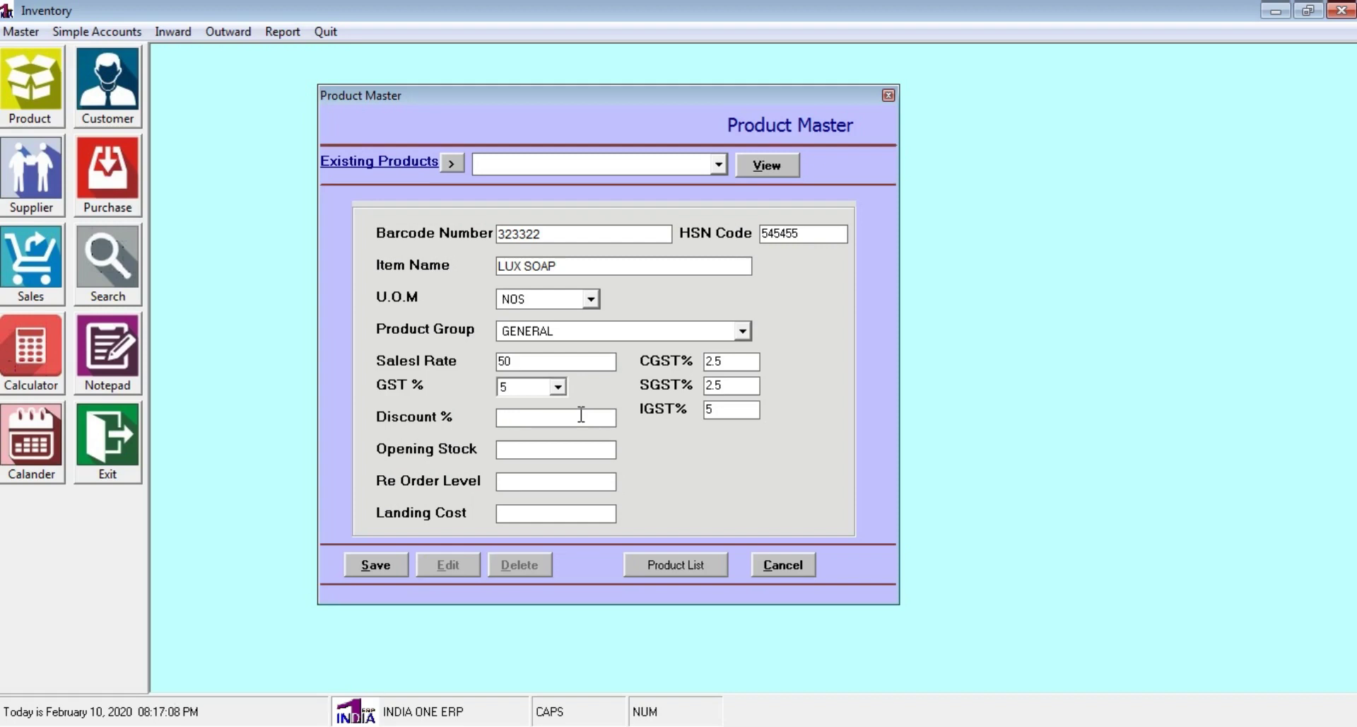
text(1)
click(507, 449)
text(100)
click(546, 482)
text(10)
Enter landing cost 35 and save the LUX SOAP product
click(535, 510)
text(35)
click(389, 566)
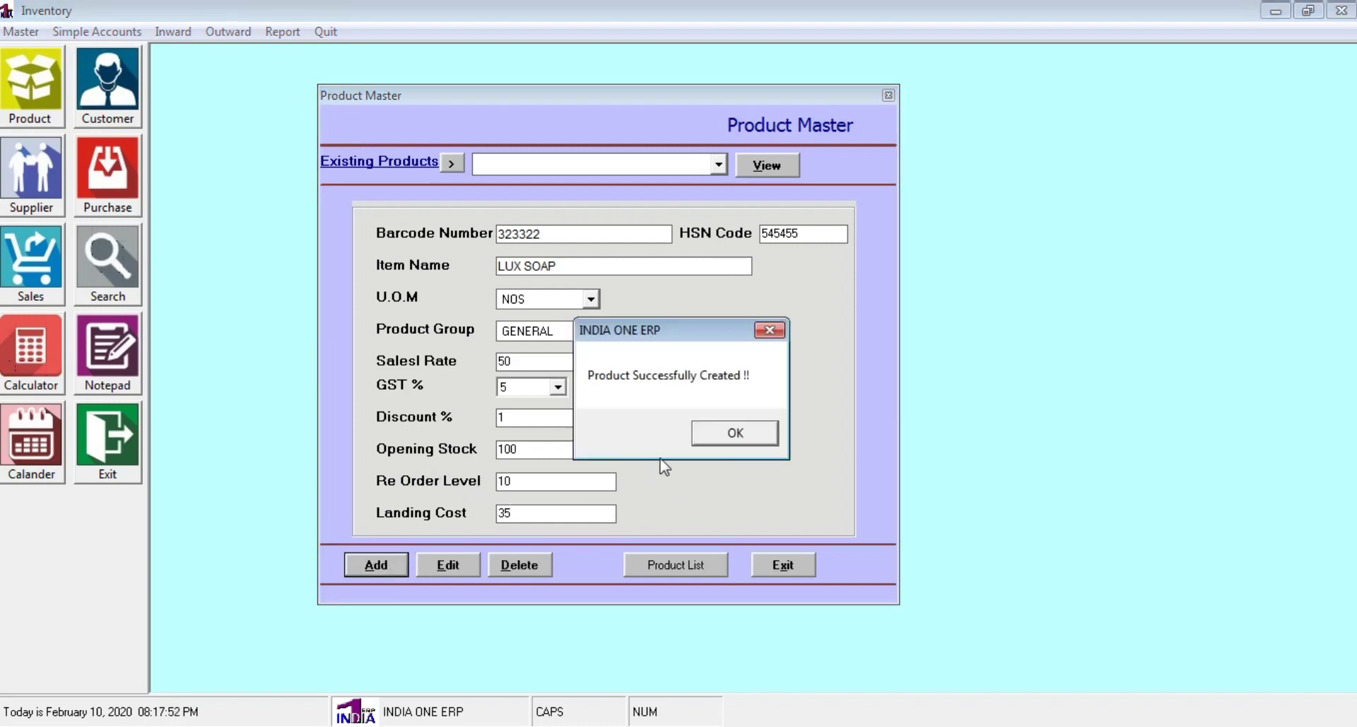
click(735, 434)
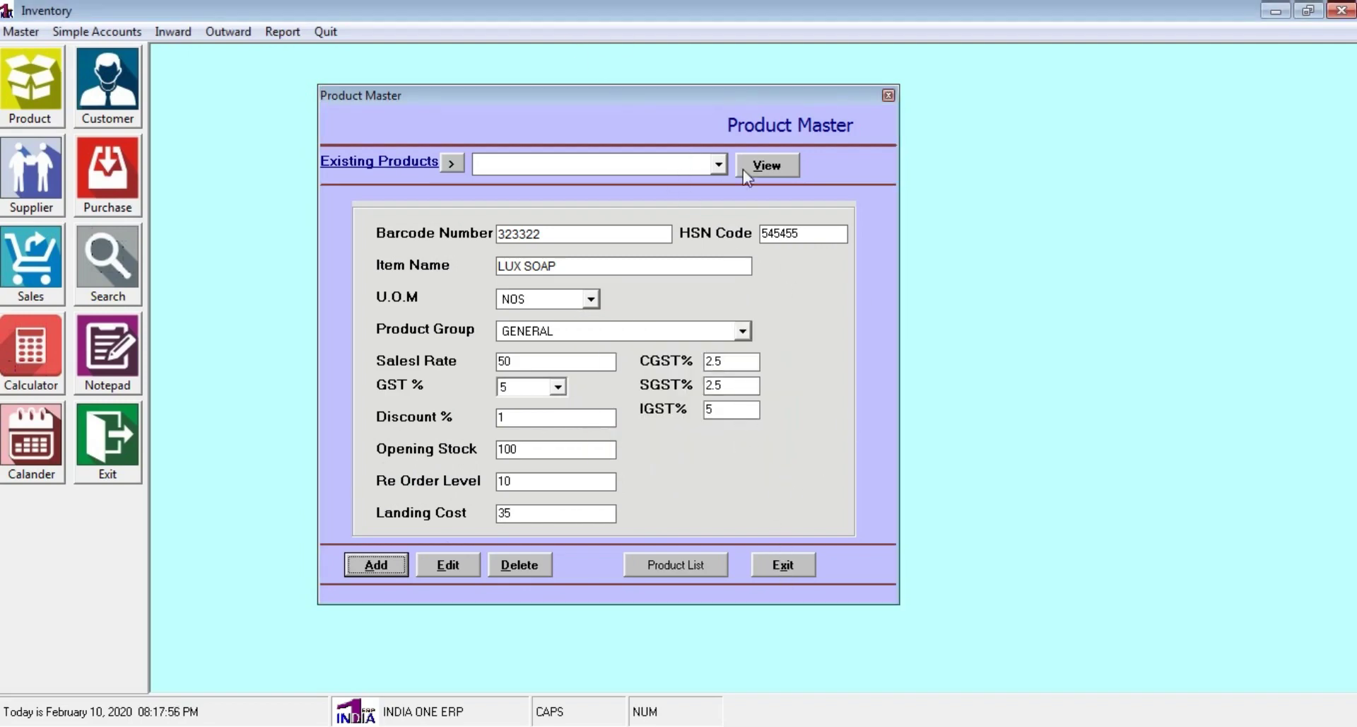
View product 323322 (LUX SOAP) from Existing Products, then reopen Product Master and view it again
click(719, 166)
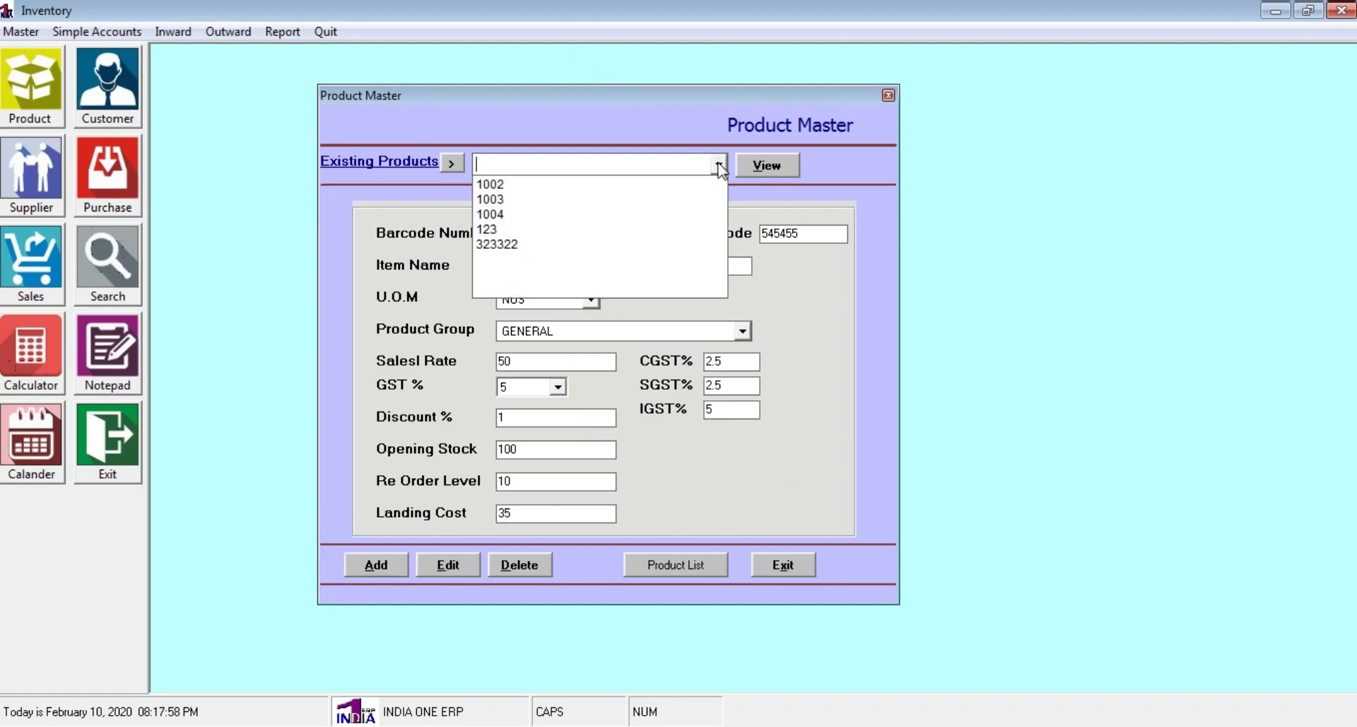
click(627, 246)
click(779, 163)
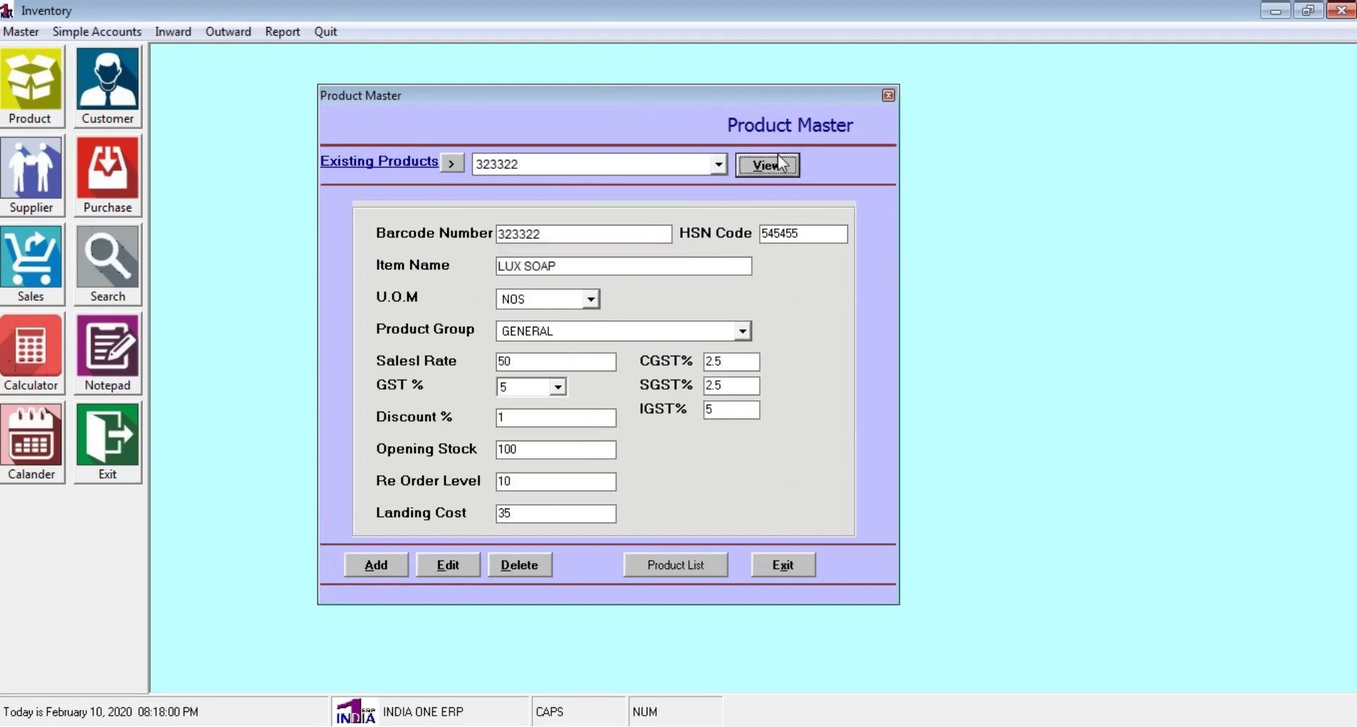
click(795, 558)
click(14, 84)
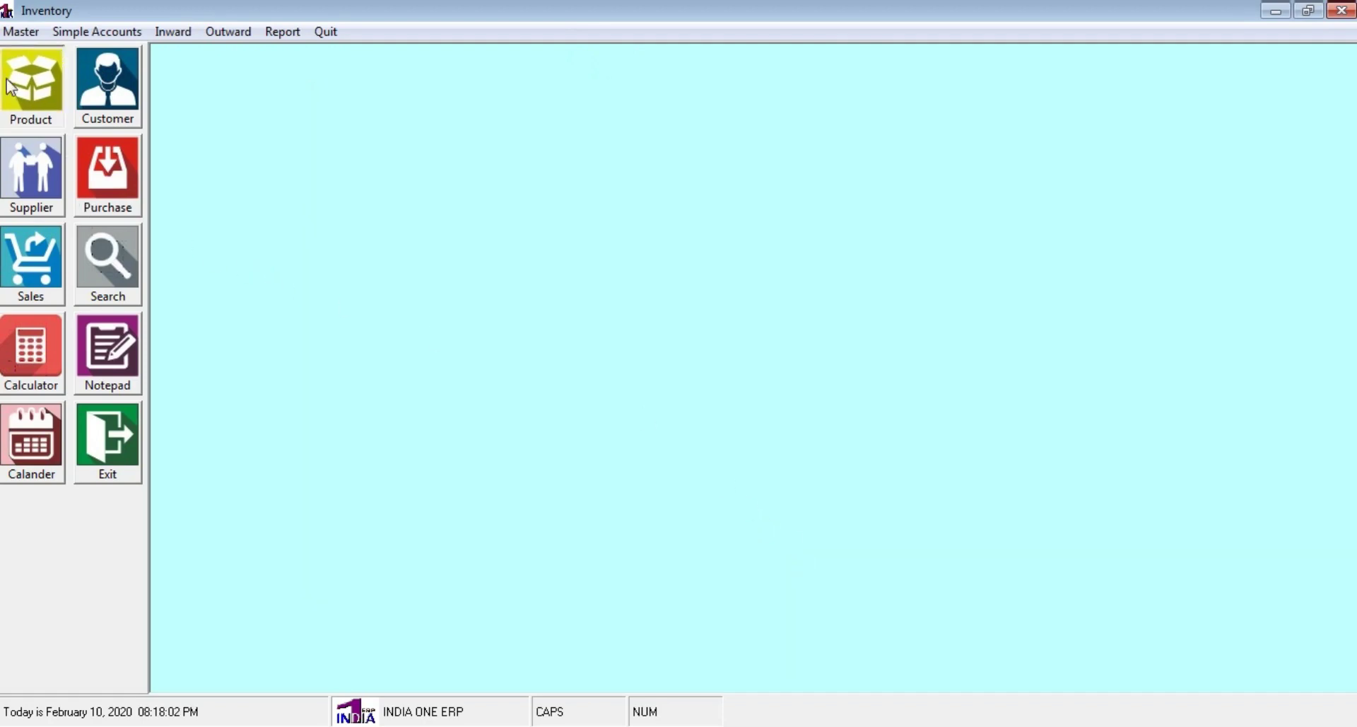
click(719, 165)
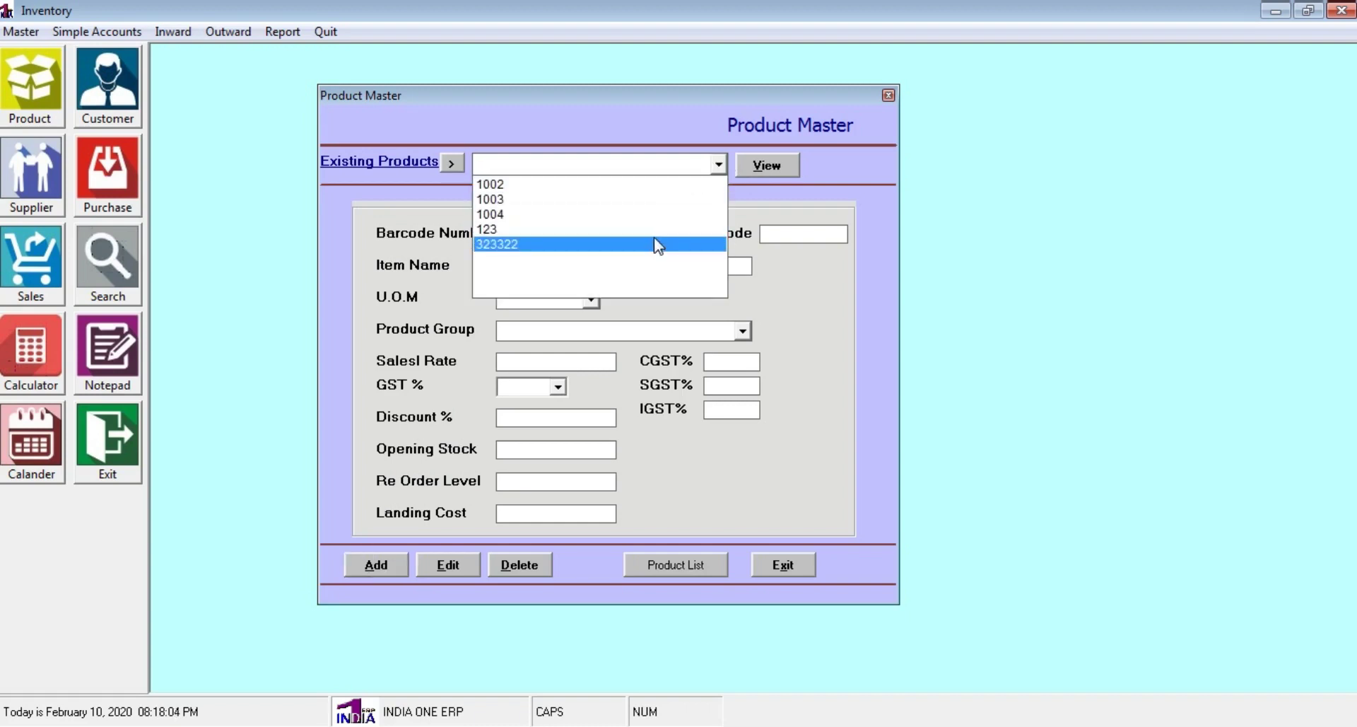
click(658, 246)
click(770, 164)
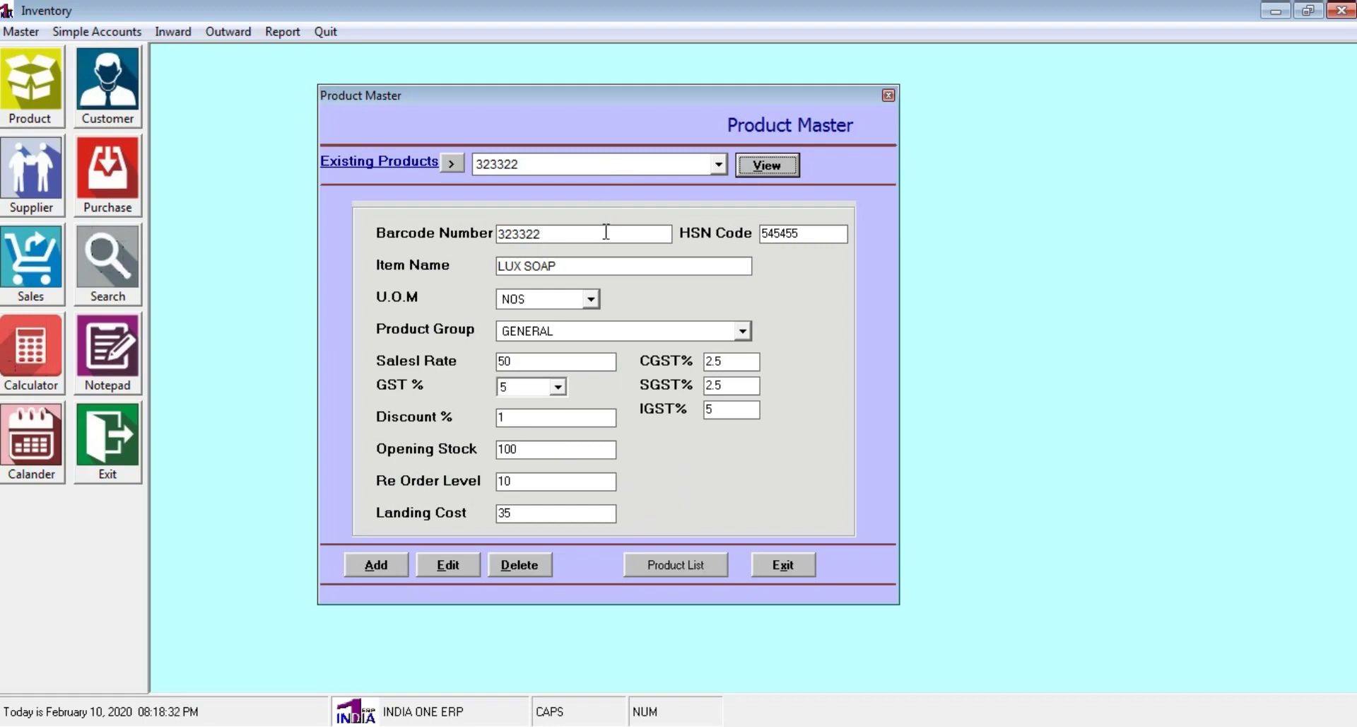
click(719, 164)
click(719, 163)
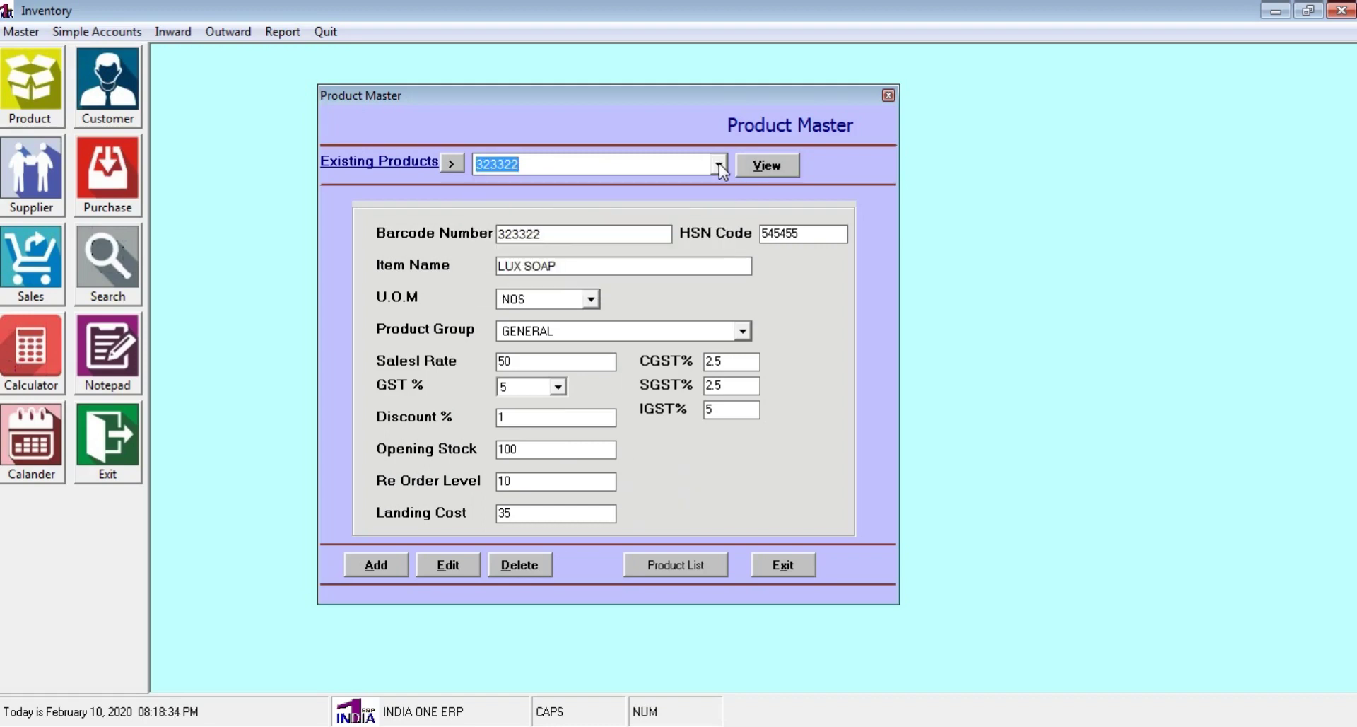
Search products by NAME for 'S', load and view SOAP, then exit Product Master
click(446, 164)
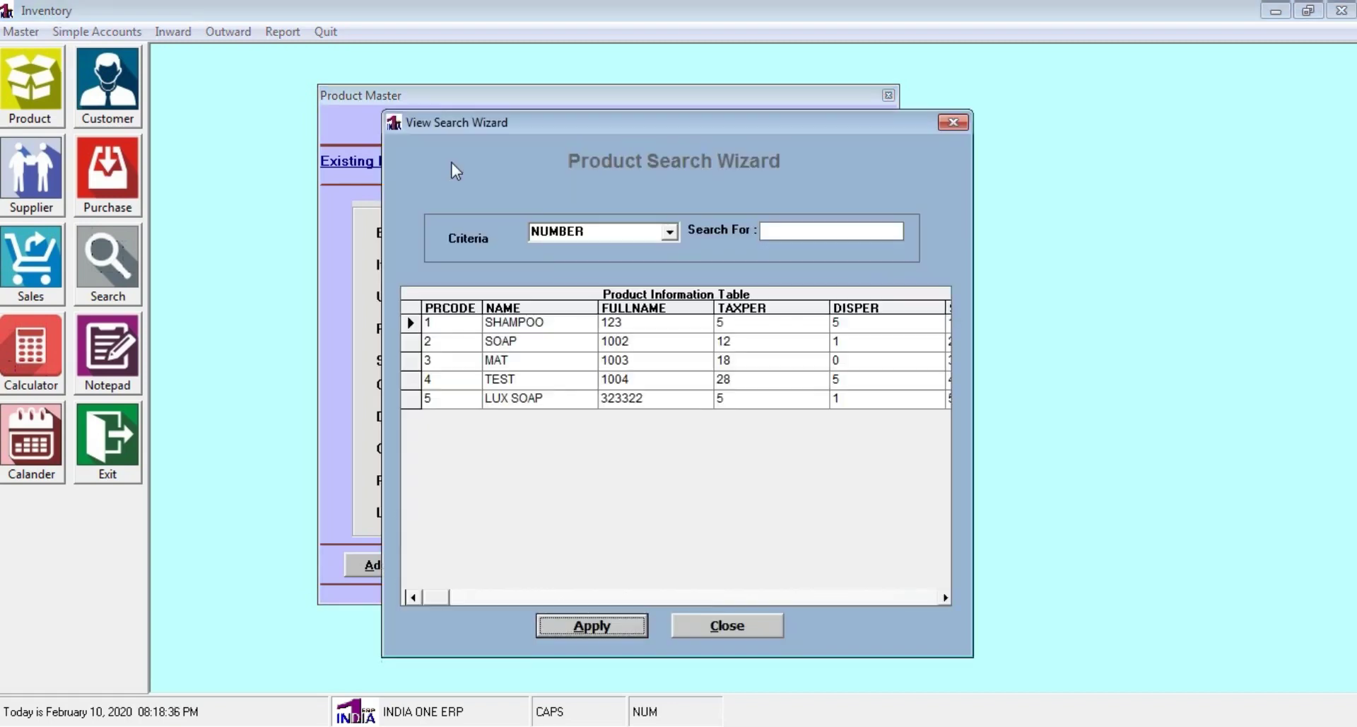
click(668, 231)
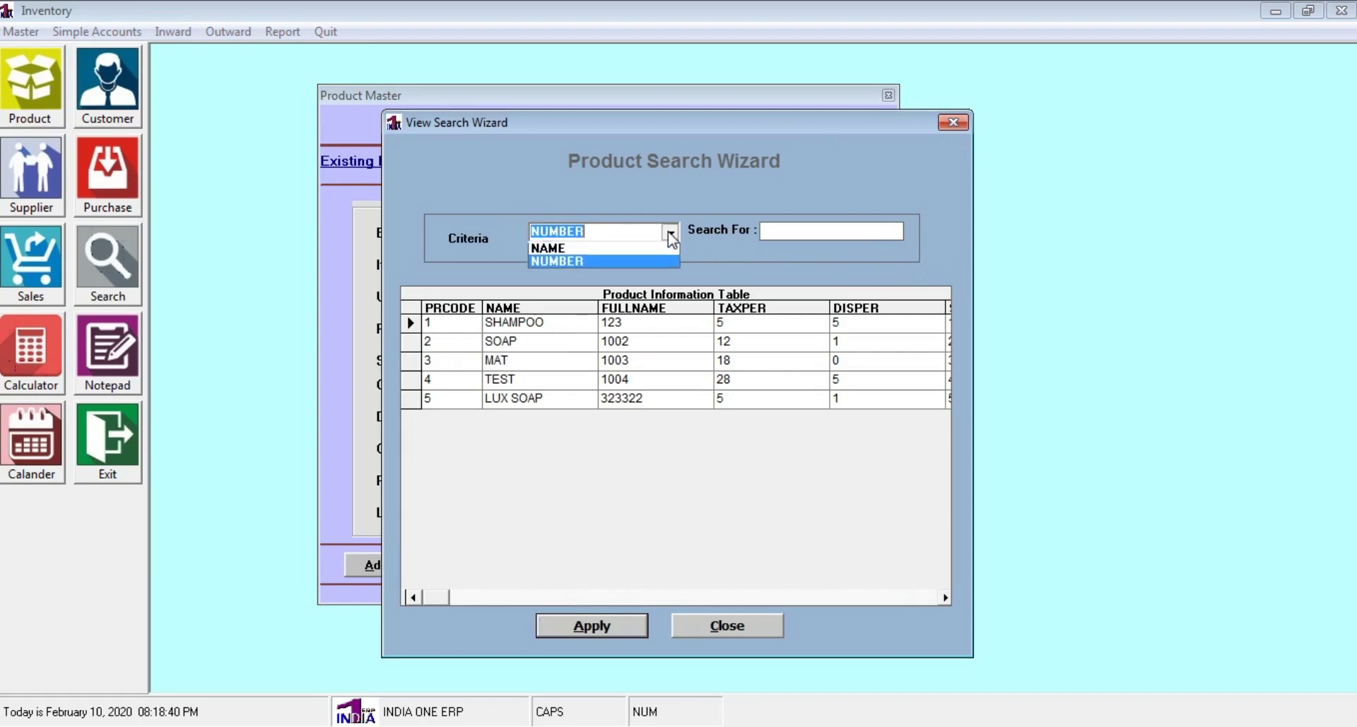
click(587, 252)
click(774, 232)
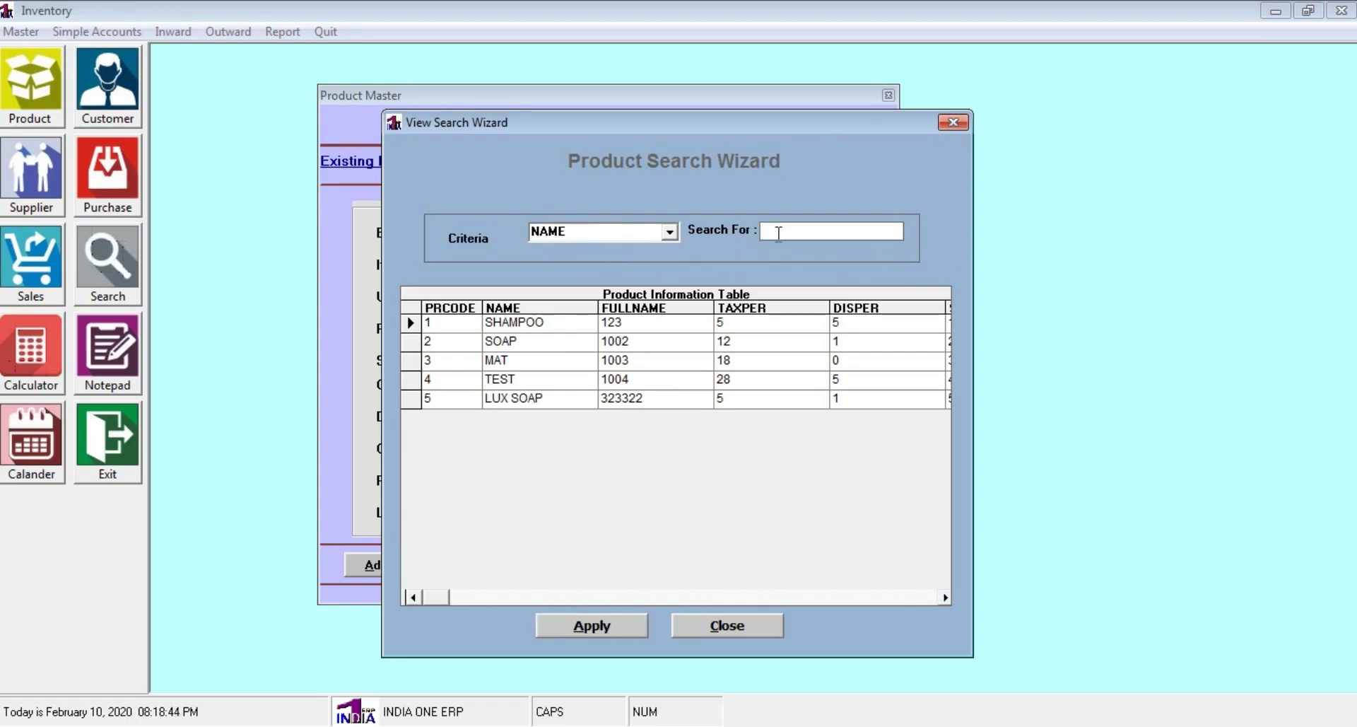
text(S)
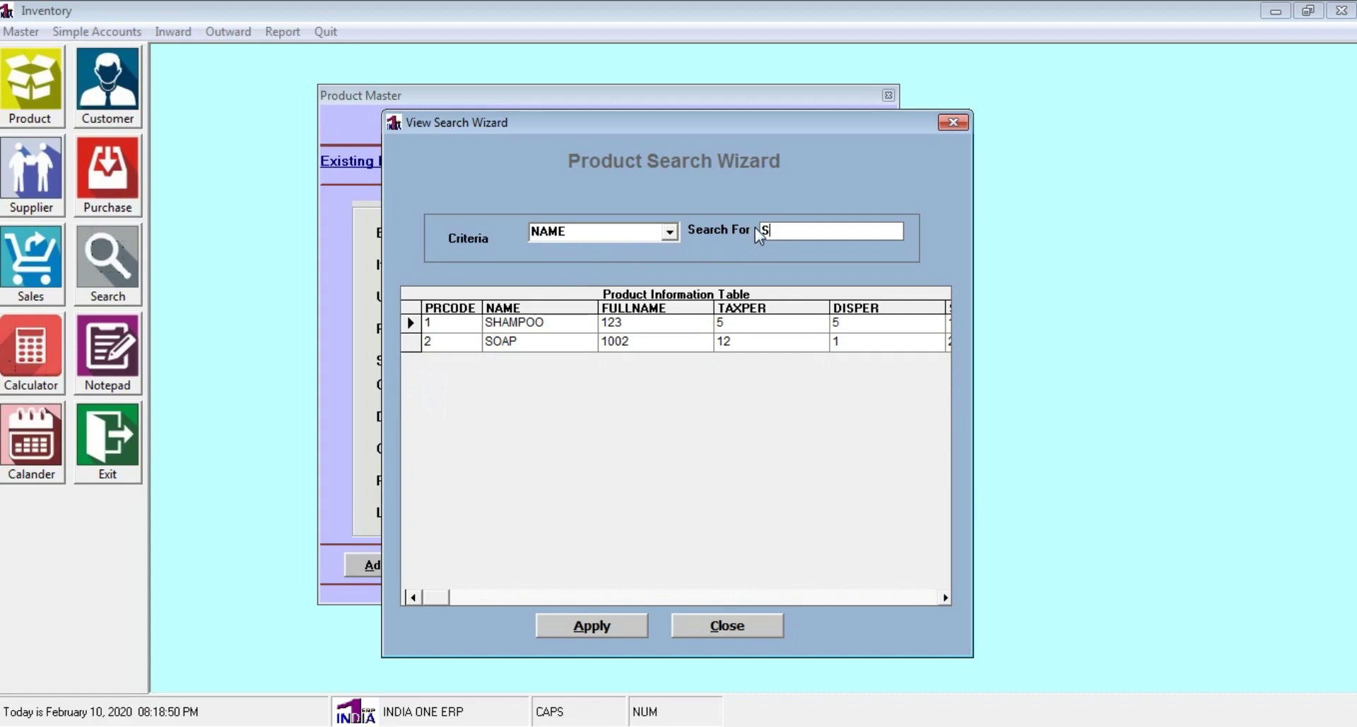
click(407, 342)
click(600, 626)
click(767, 167)
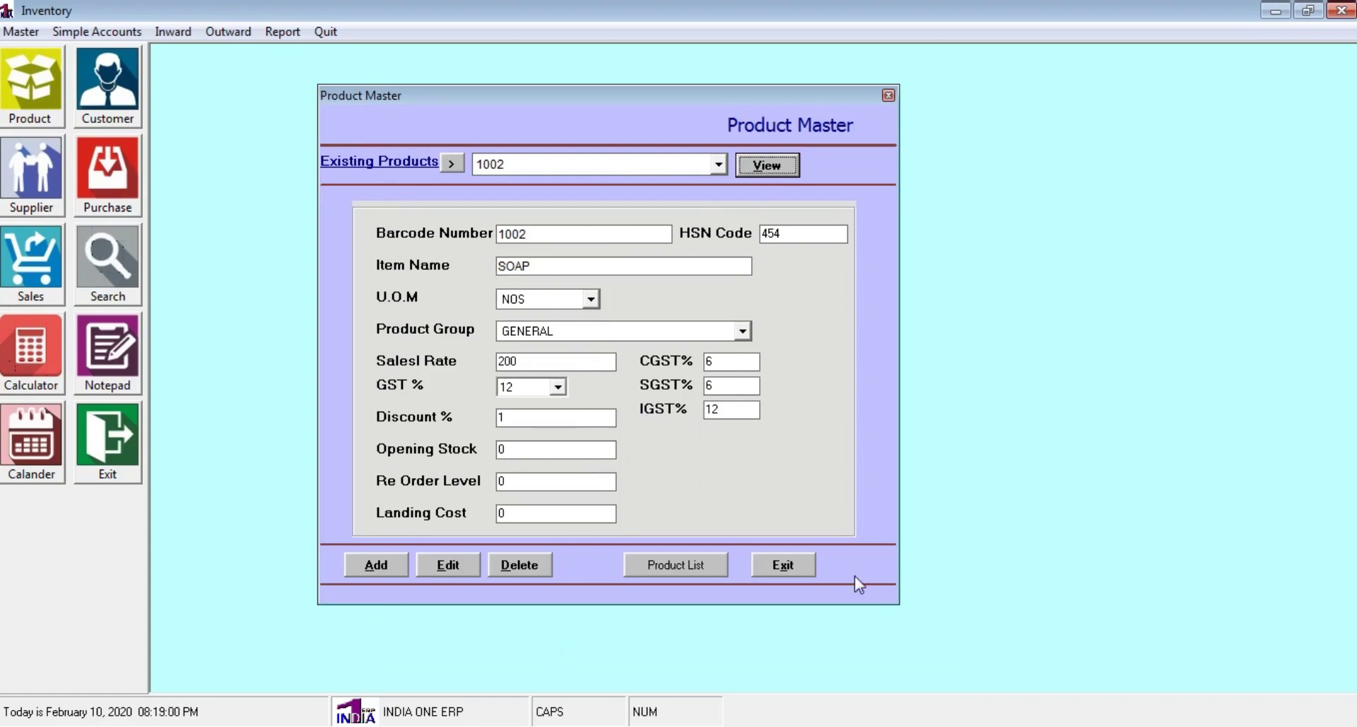
click(787, 567)
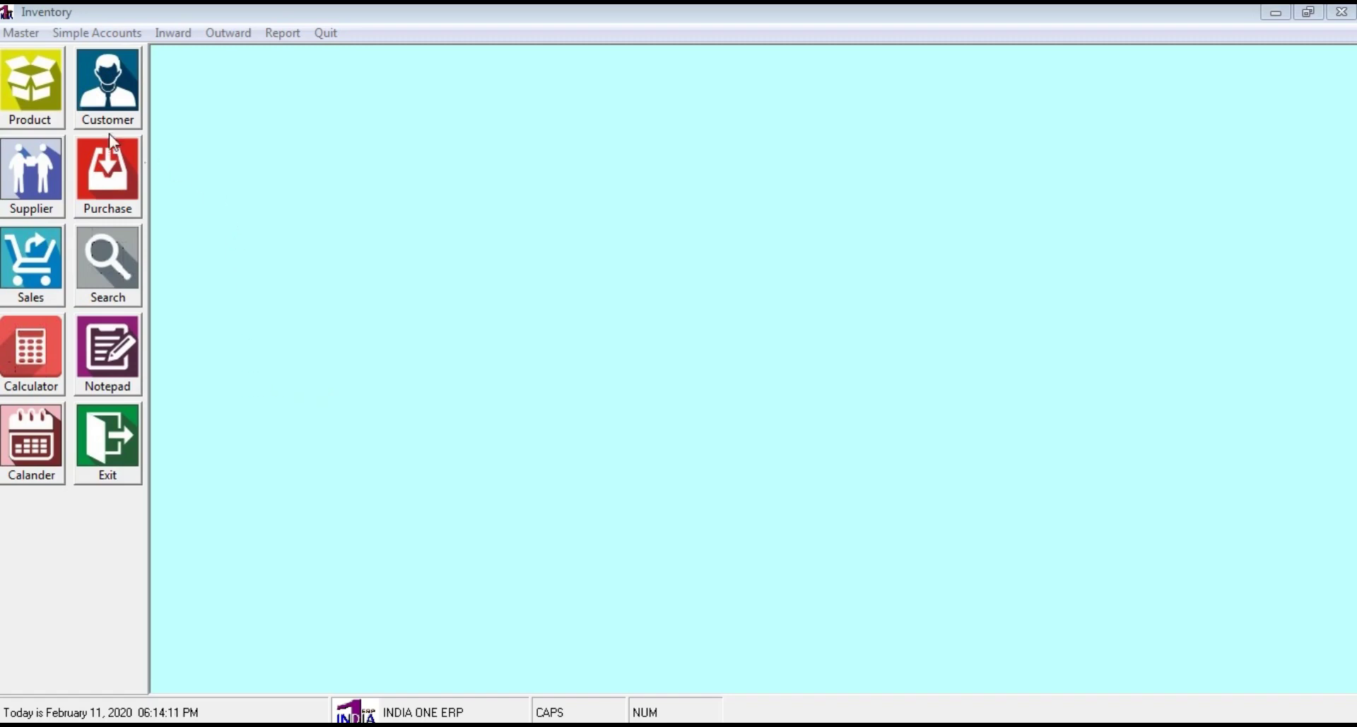
Open a blank Product Master form from the Product icon
click(48, 109)
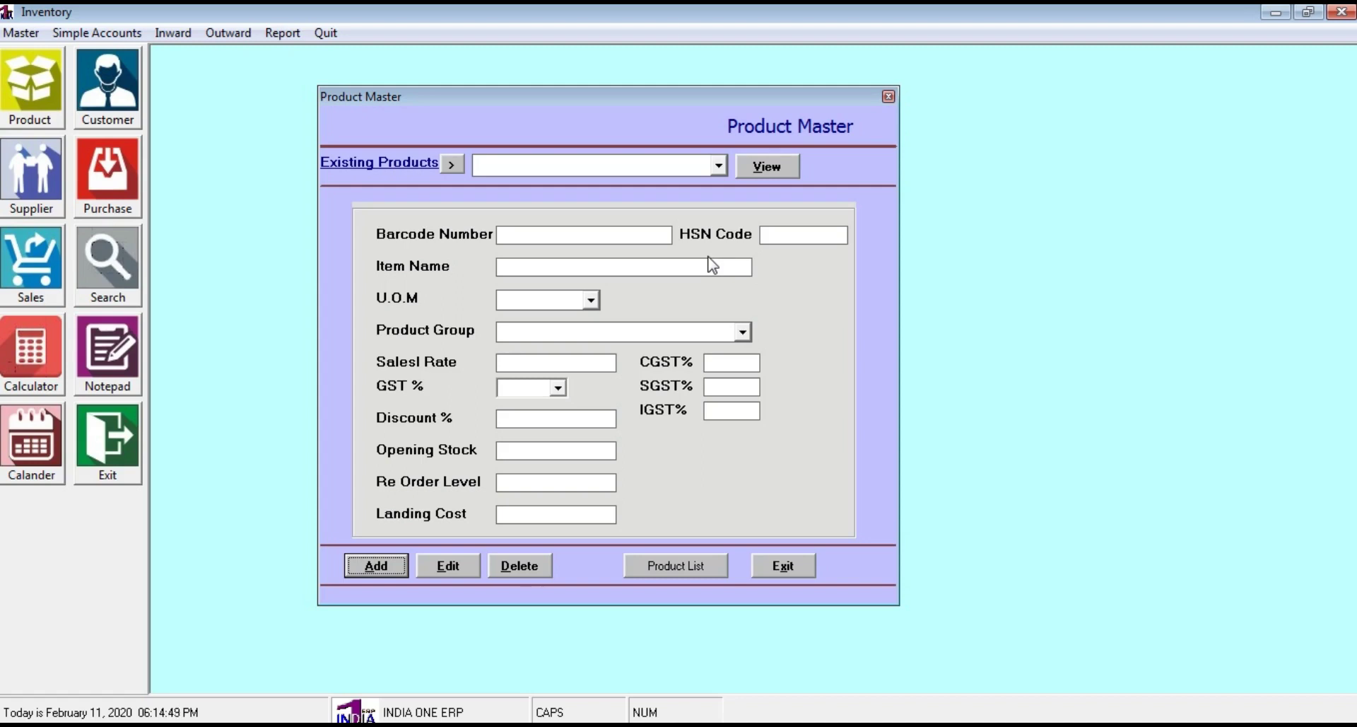
Enter a new product: barcode 1004, HSN 2333, name SUGAR 1KG, unit NOS, group GENERAL
click(377, 567)
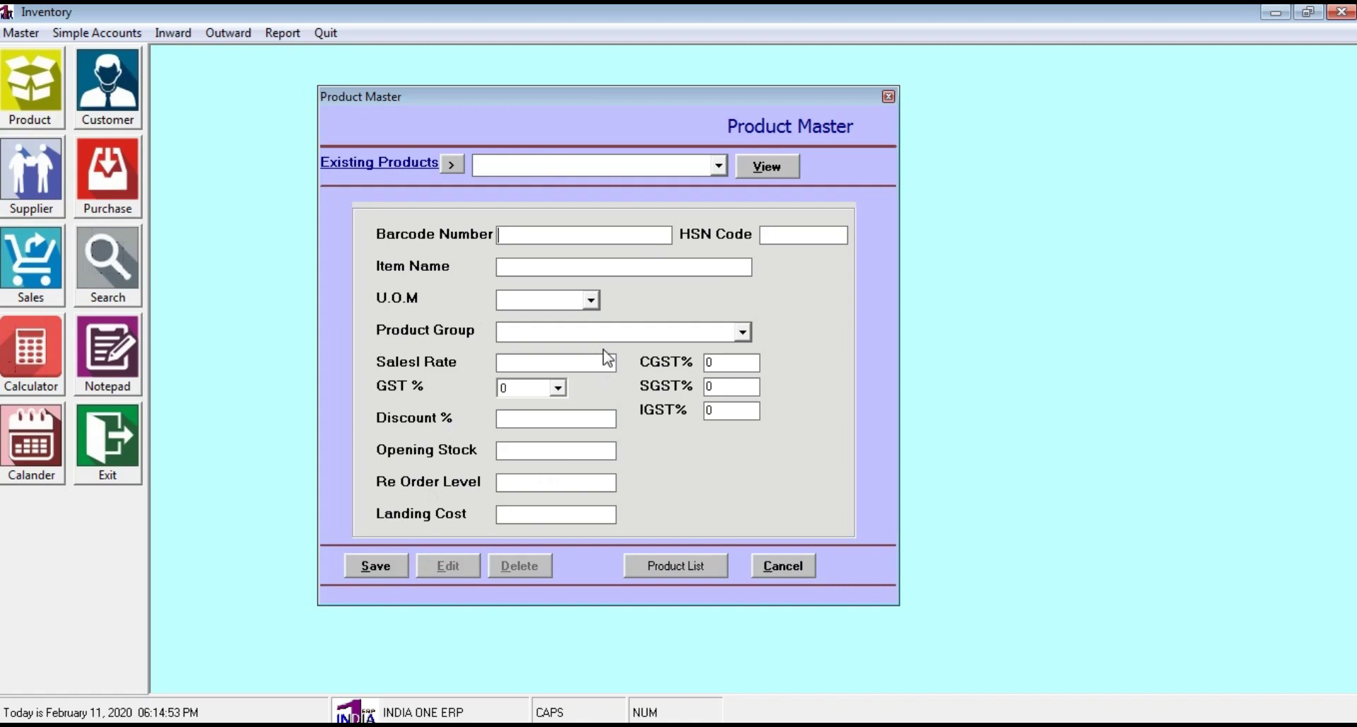
text(1004)
click(802, 238)
text(2333)
click(537, 261)
text(SUGAR)
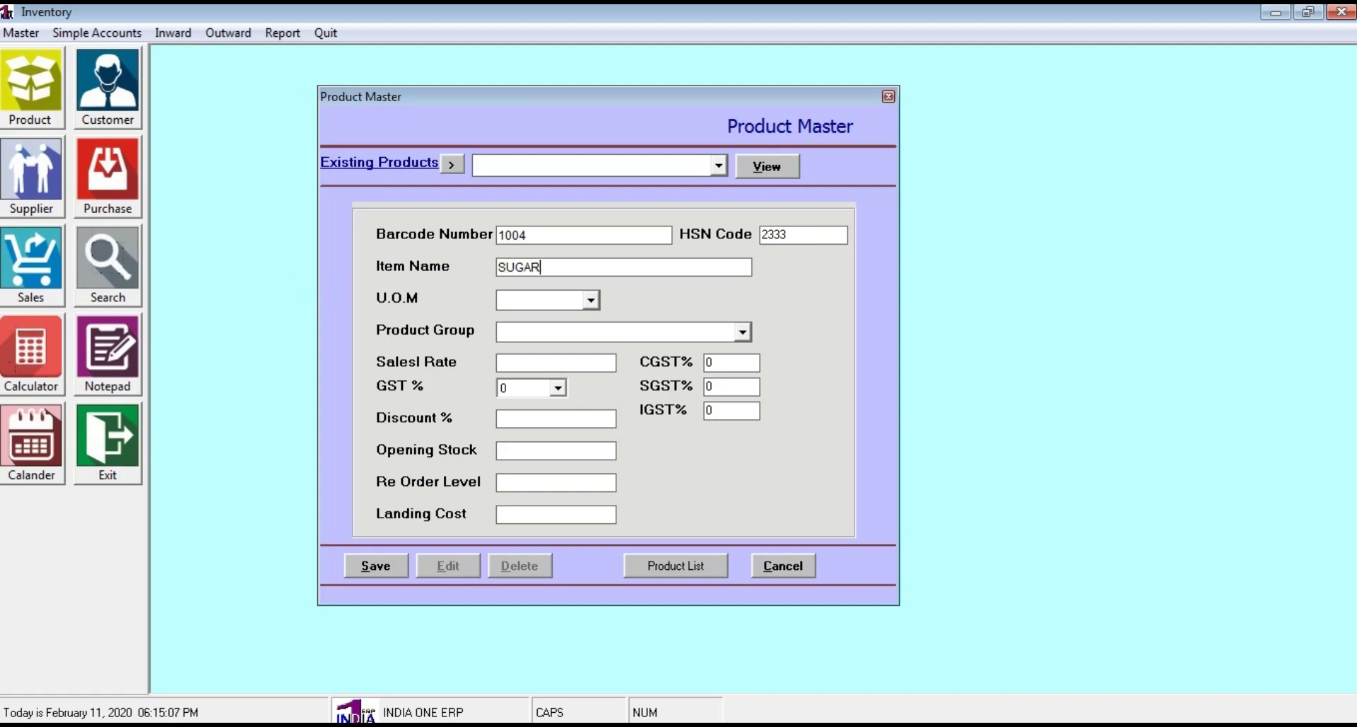
text( 1KG)
click(595, 301)
click(570, 344)
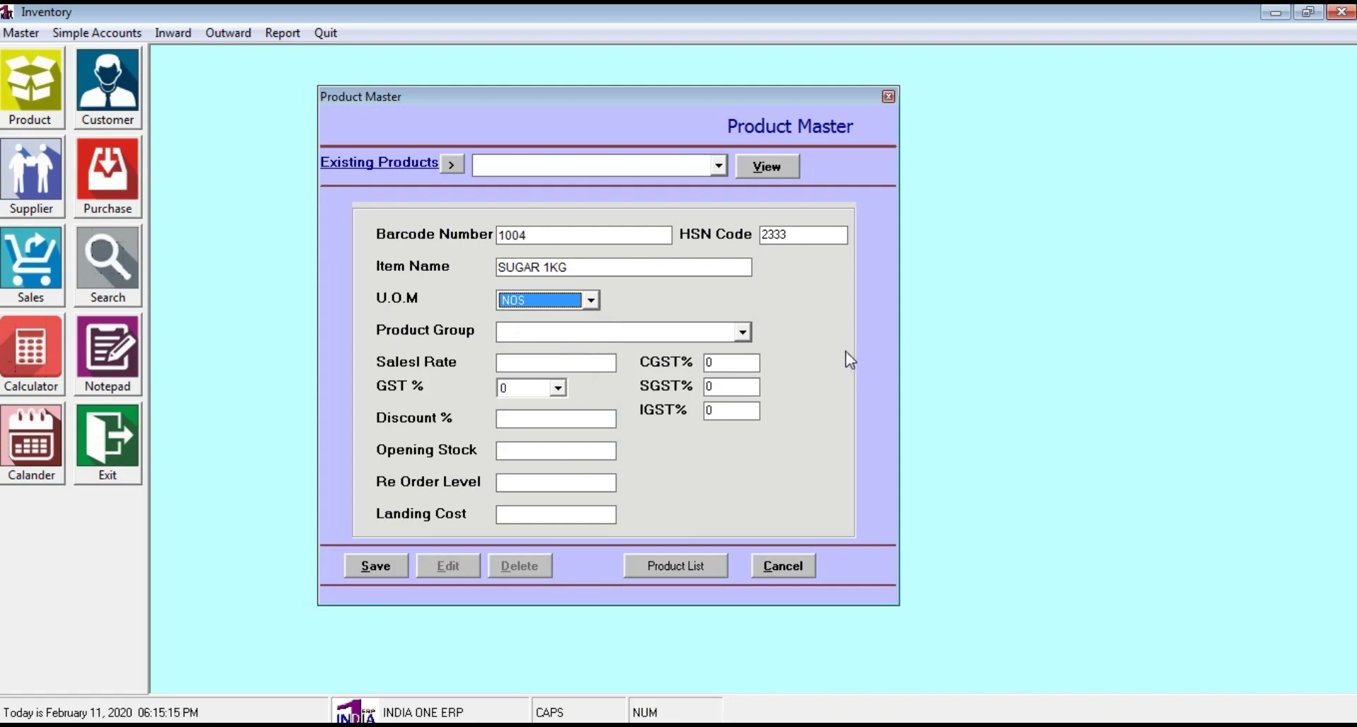
click(744, 333)
click(706, 350)
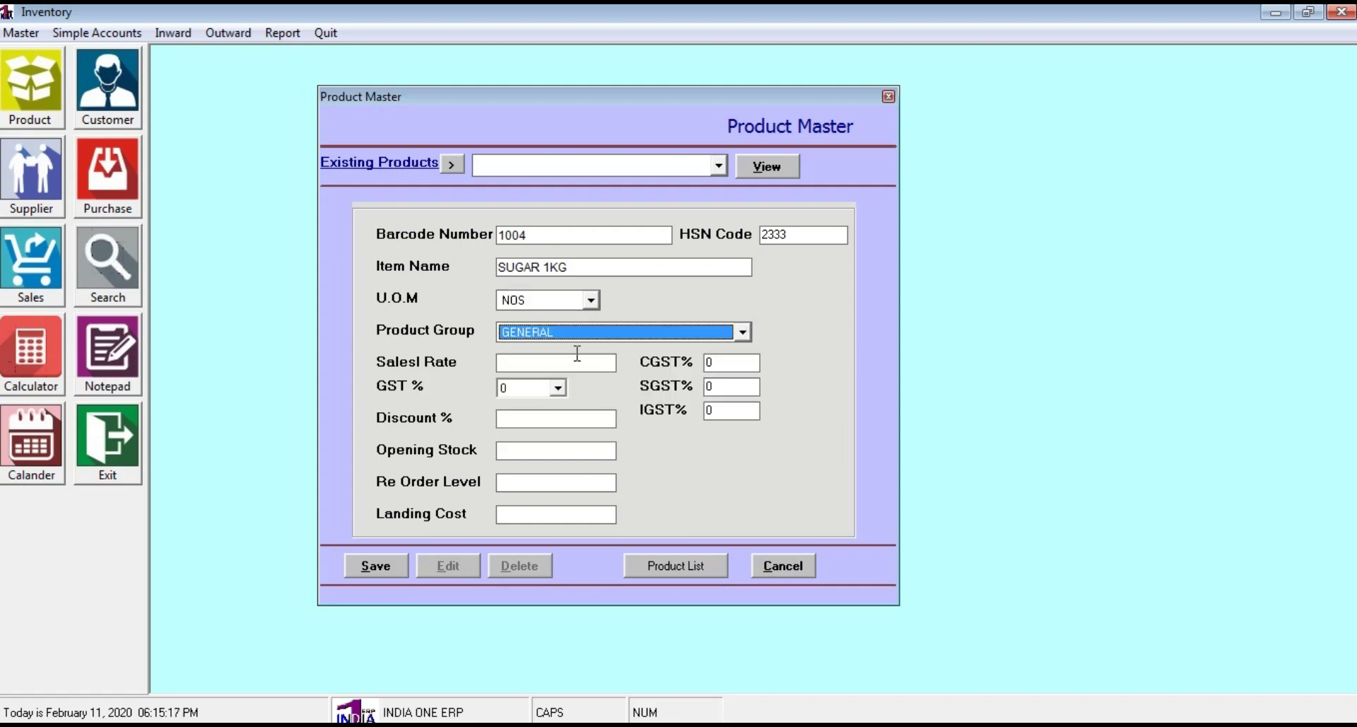
Set sales rate 50, GST 5%, discount 2, opening stock 100, re-order 10, landing cost 25, and save
click(583, 365)
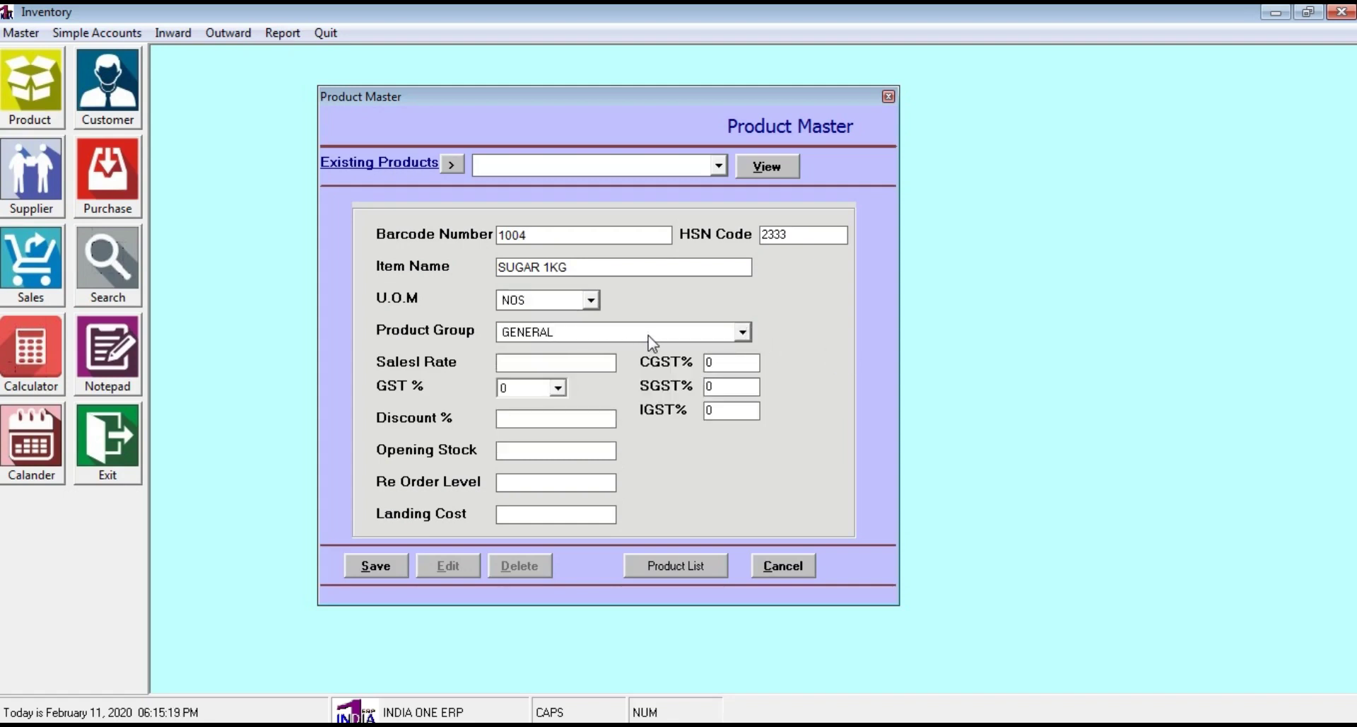
text(50)
click(559, 388)
click(532, 420)
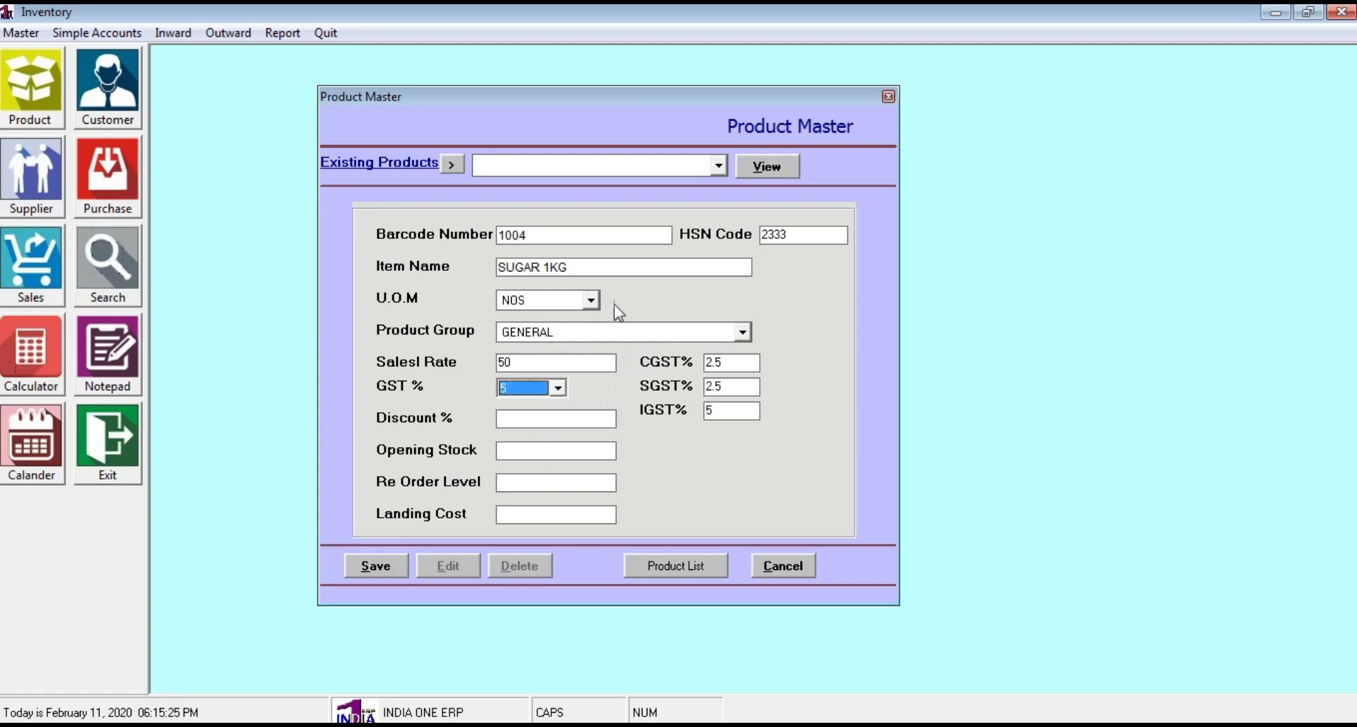
click(543, 418)
text(2)
click(529, 448)
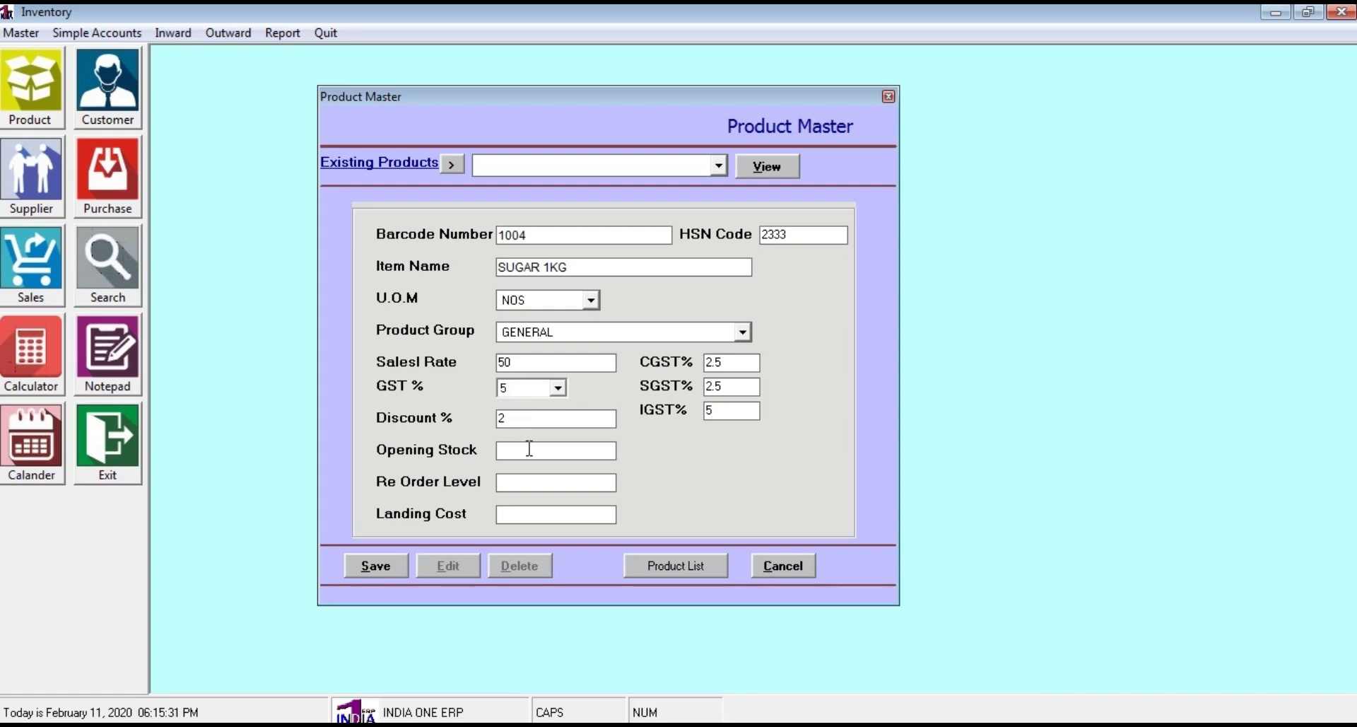
text(100)
click(518, 479)
text(10)
click(525, 513)
text(25)
click(373, 564)
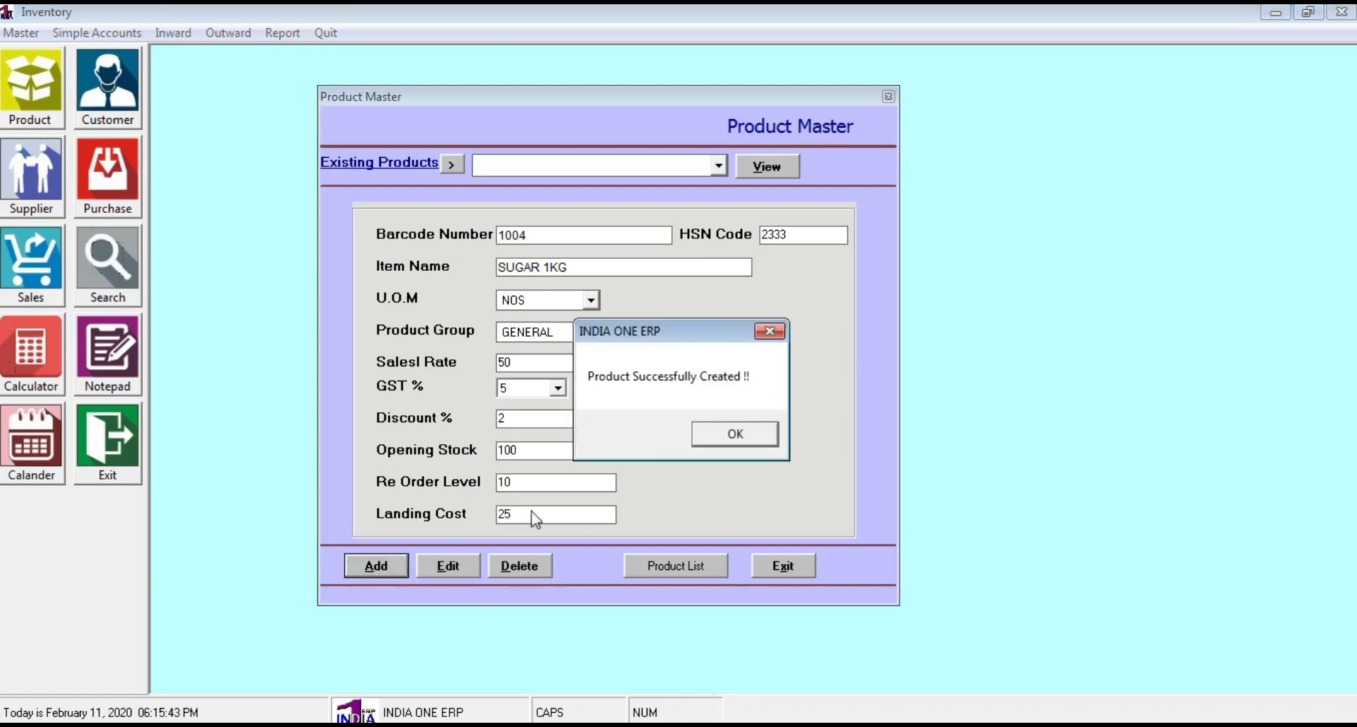
click(755, 433)
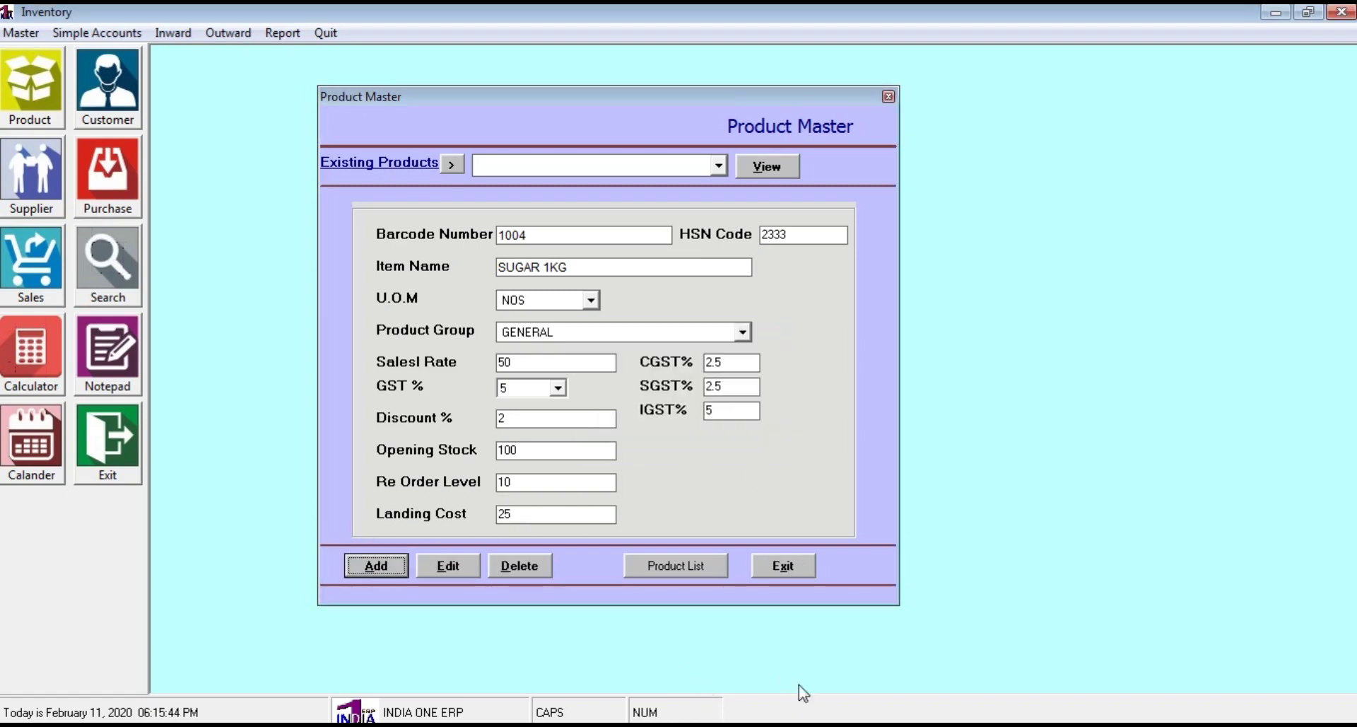
Close Product Master and open the Barcode Label 25 X 25 print form
click(800, 565)
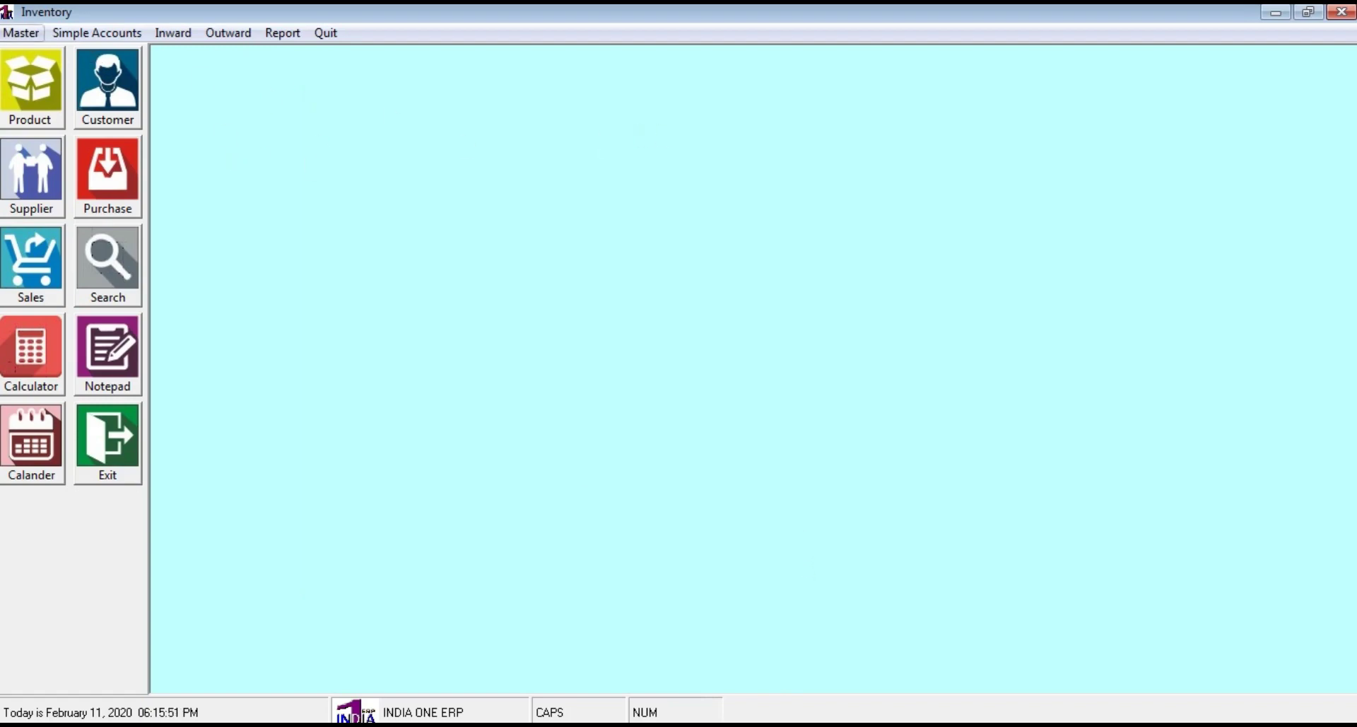
click(21, 33)
mouse_move(53, 189)
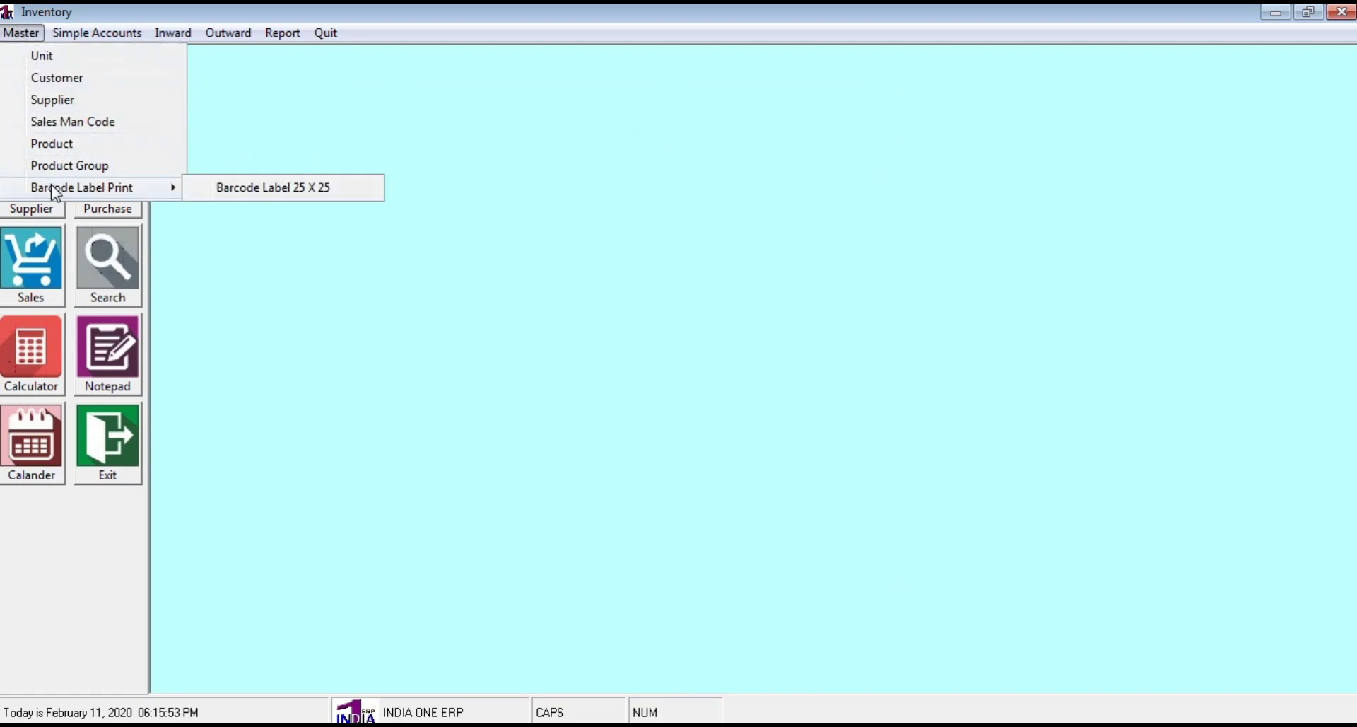
click(324, 187)
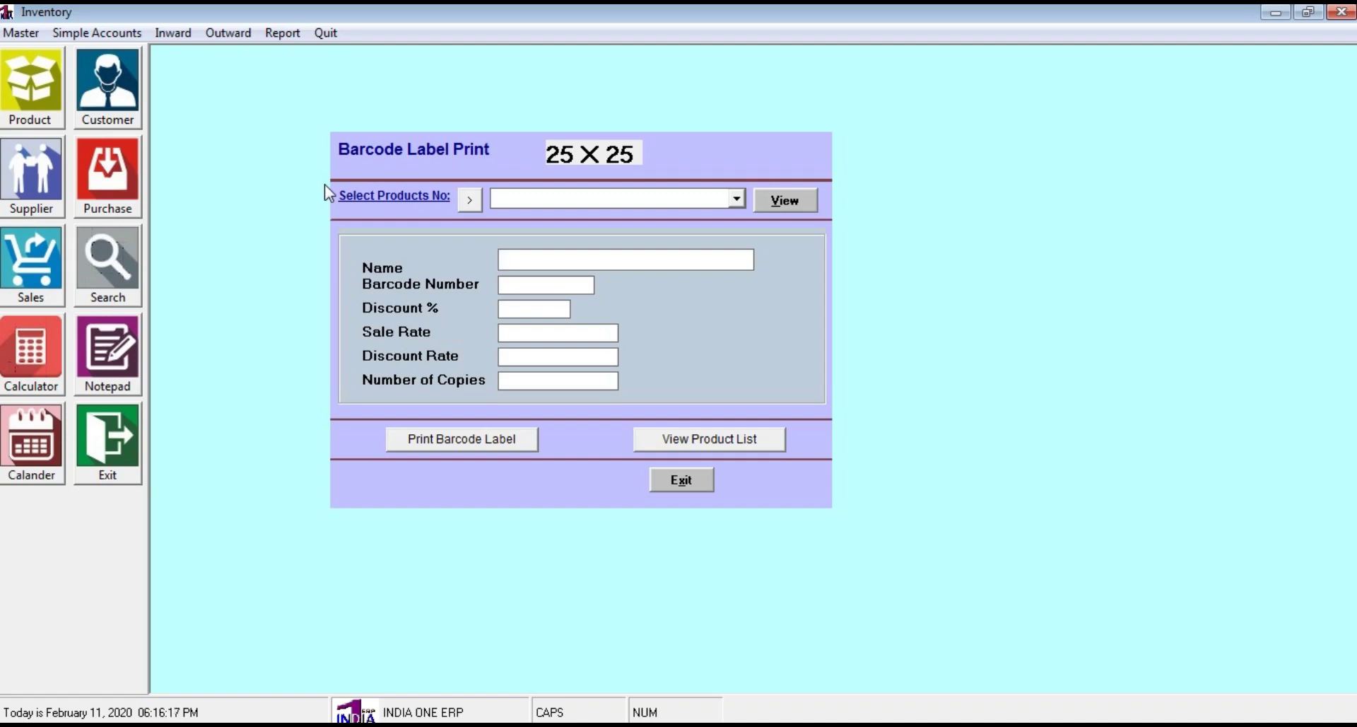
Load product 1004 into the label form, then close and reopen a blank 25 X 25 form
click(533, 196)
text(1004)
click(806, 200)
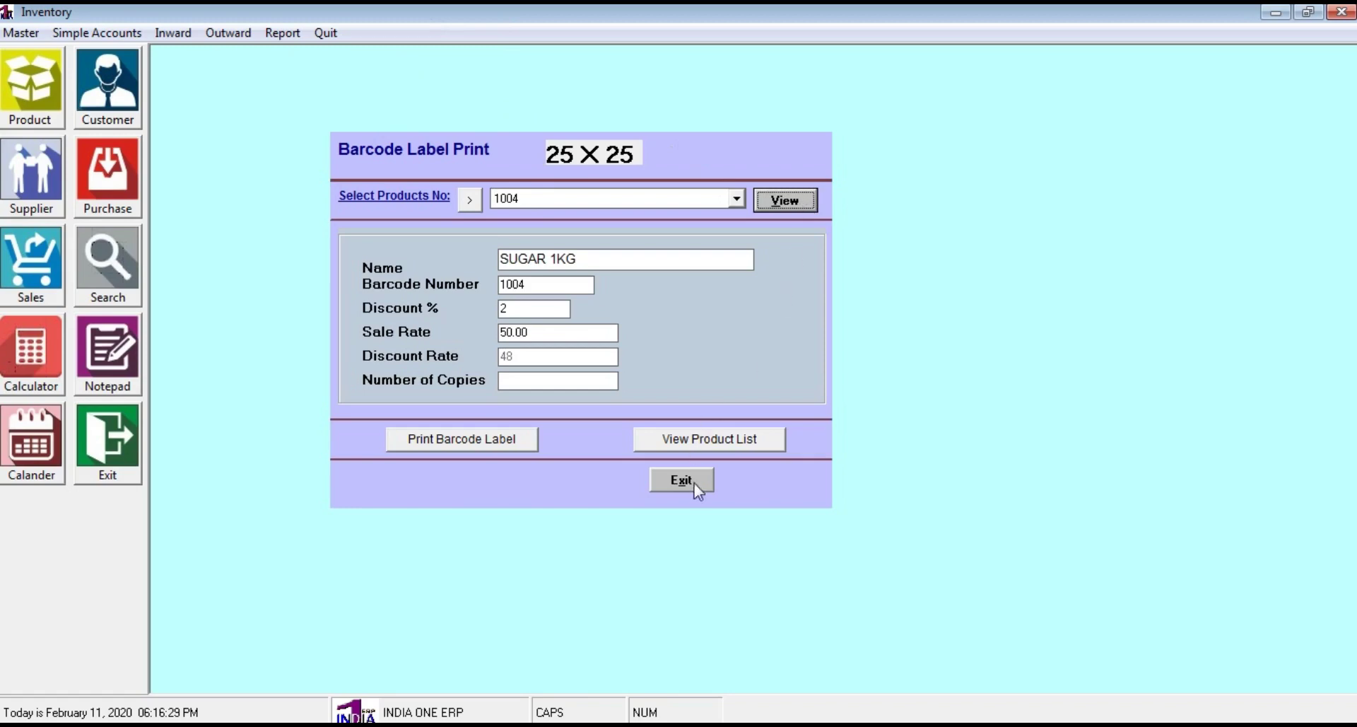
click(695, 482)
click(22, 33)
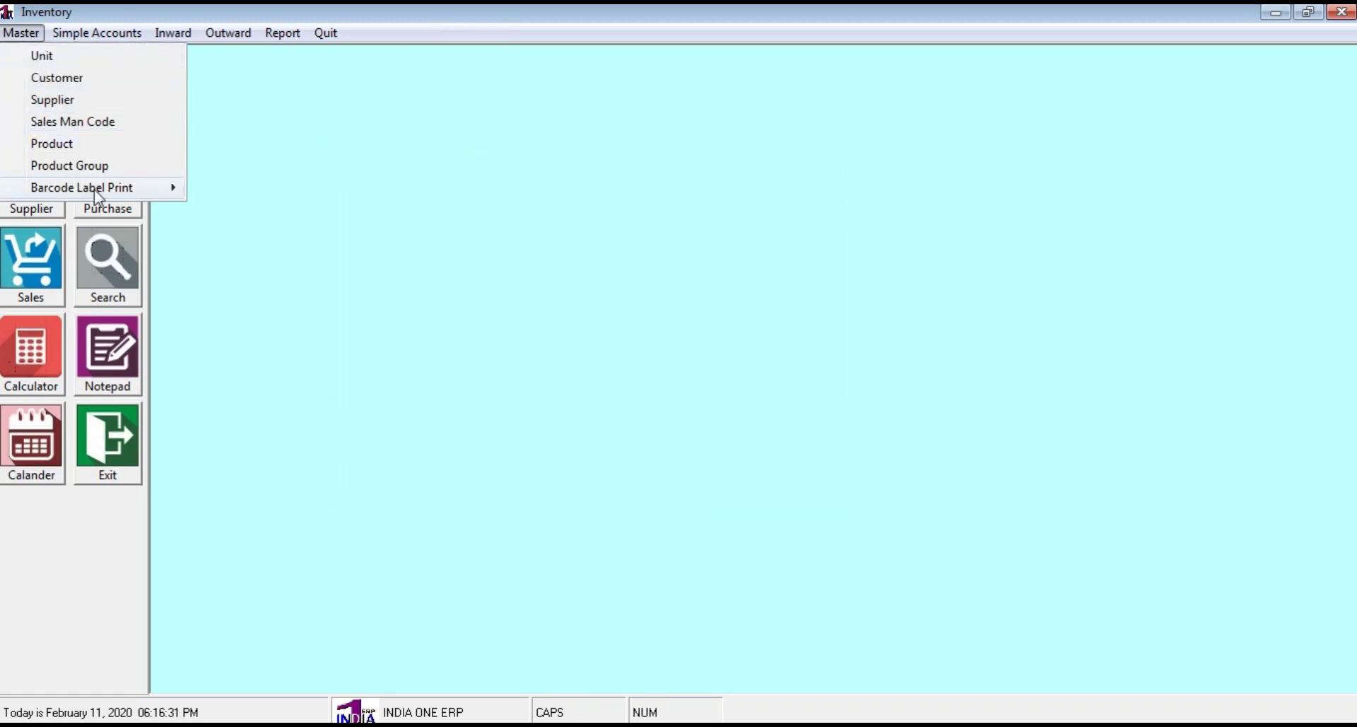
mouse_move(95, 188)
click(312, 192)
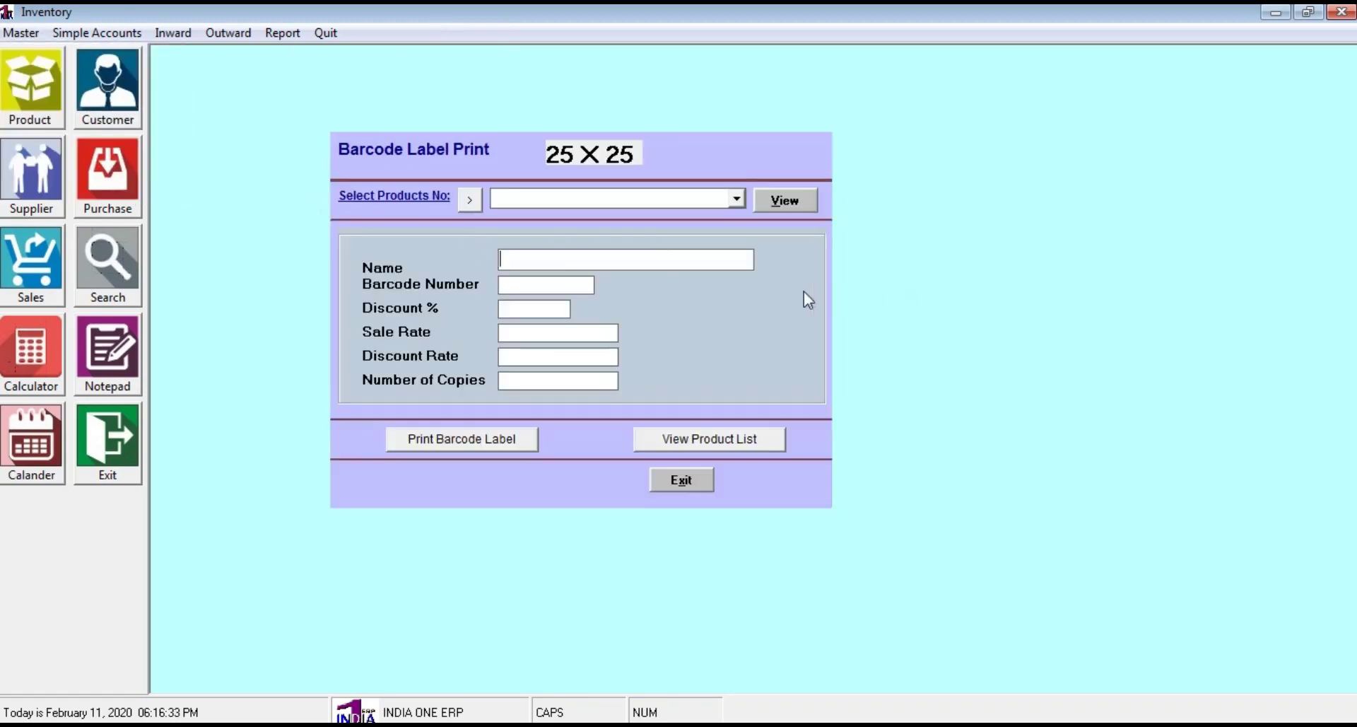
Load SUGAR 1KG (1004) through the product search wizard and set 4 copies
click(478, 201)
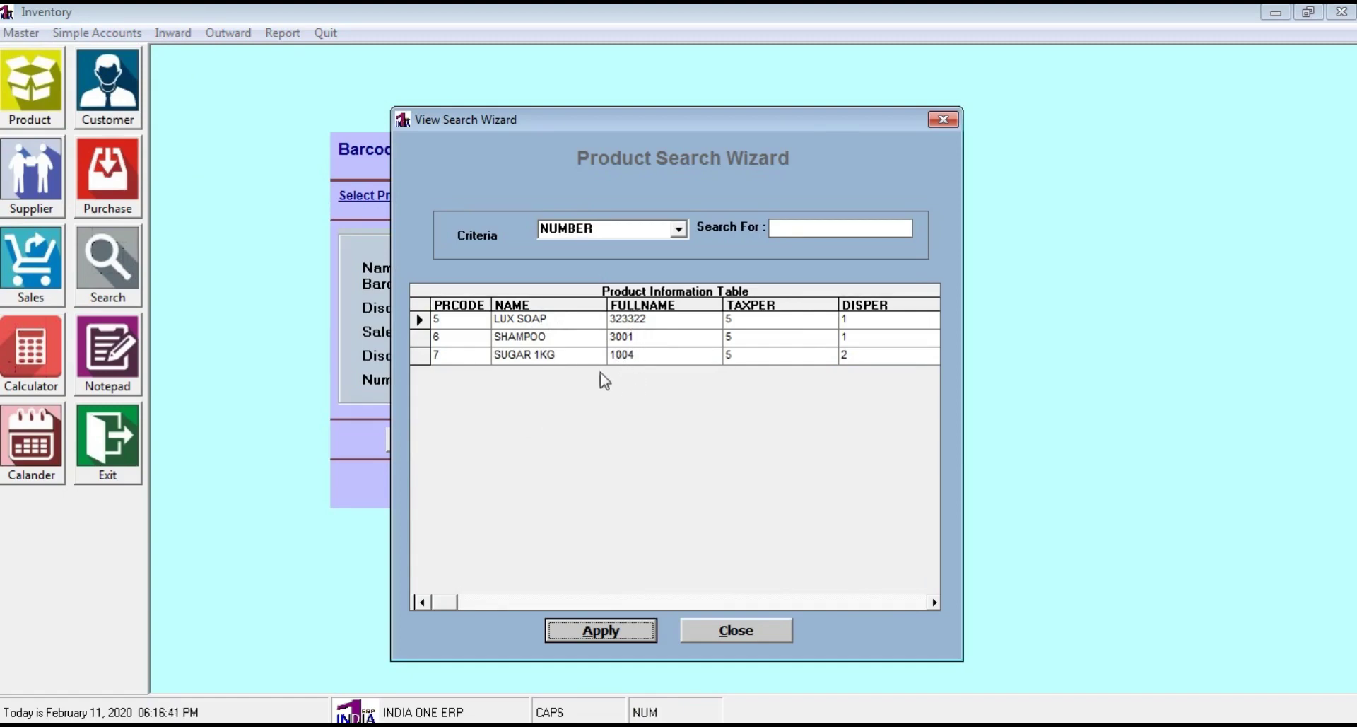
click(407, 356)
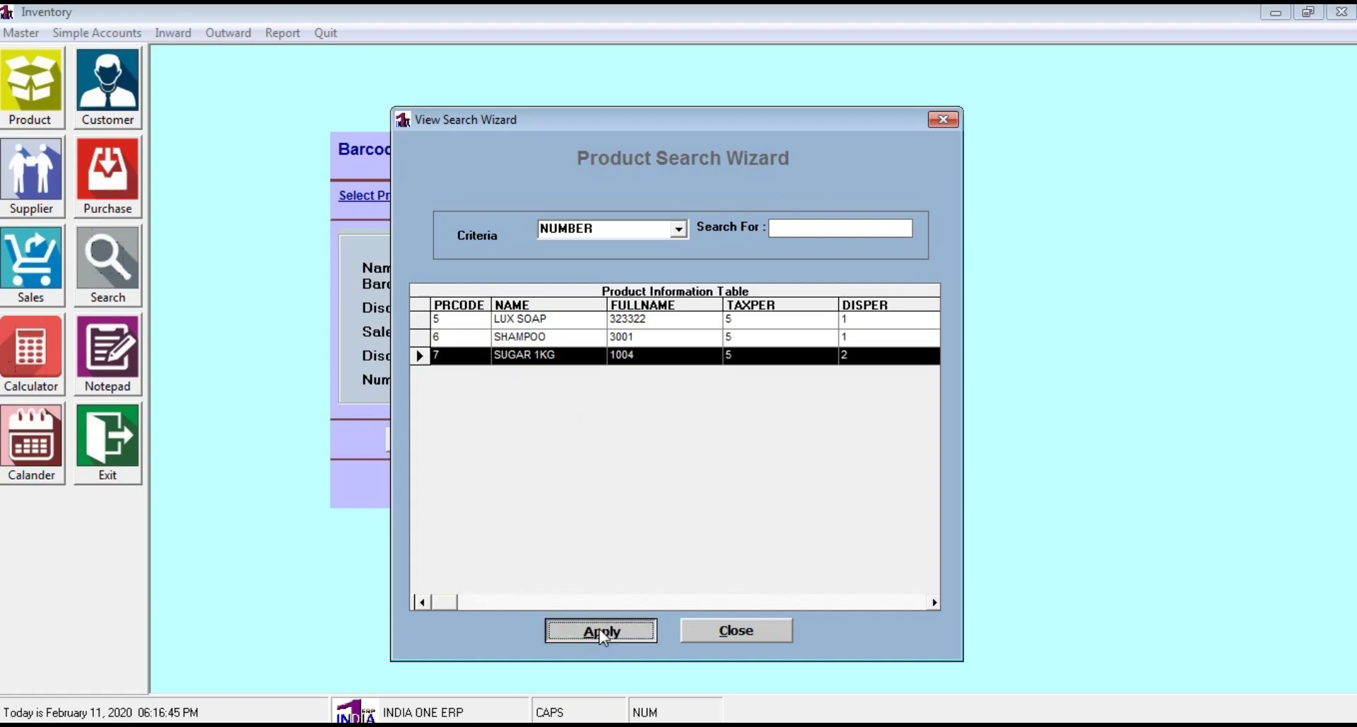
click(603, 631)
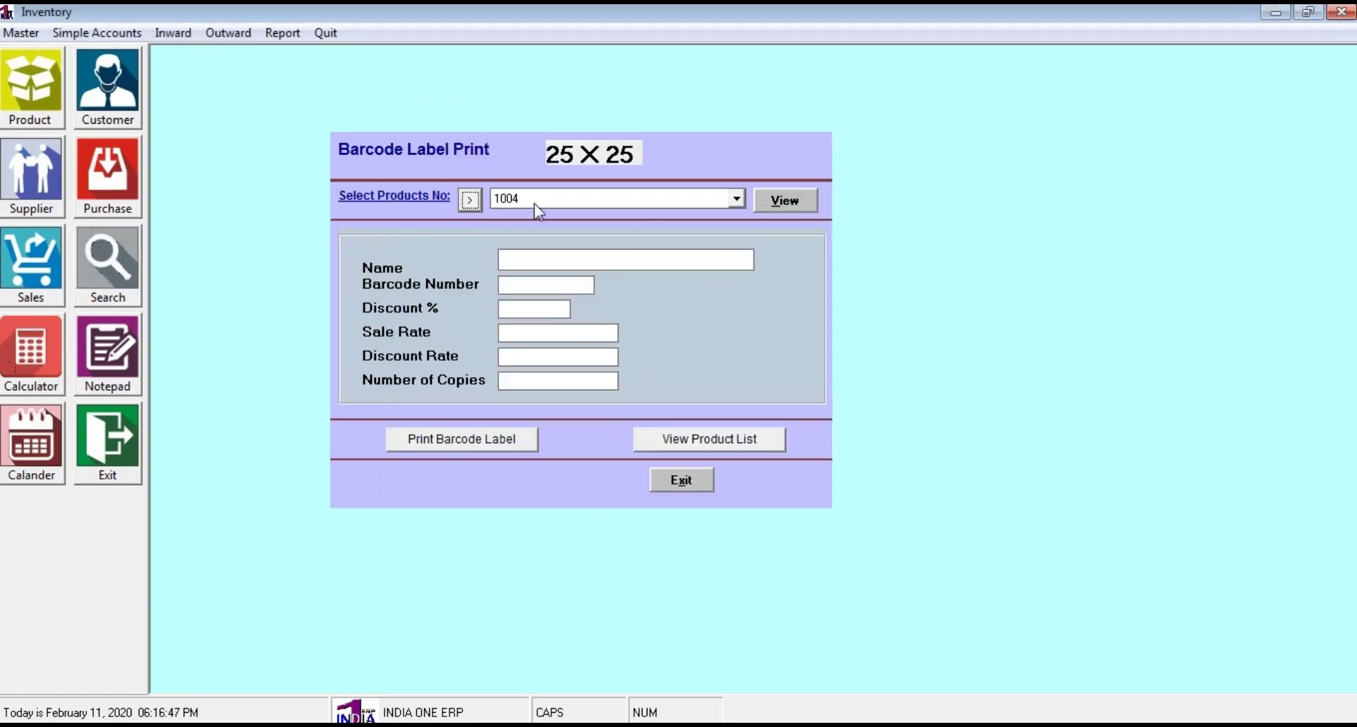
click(782, 199)
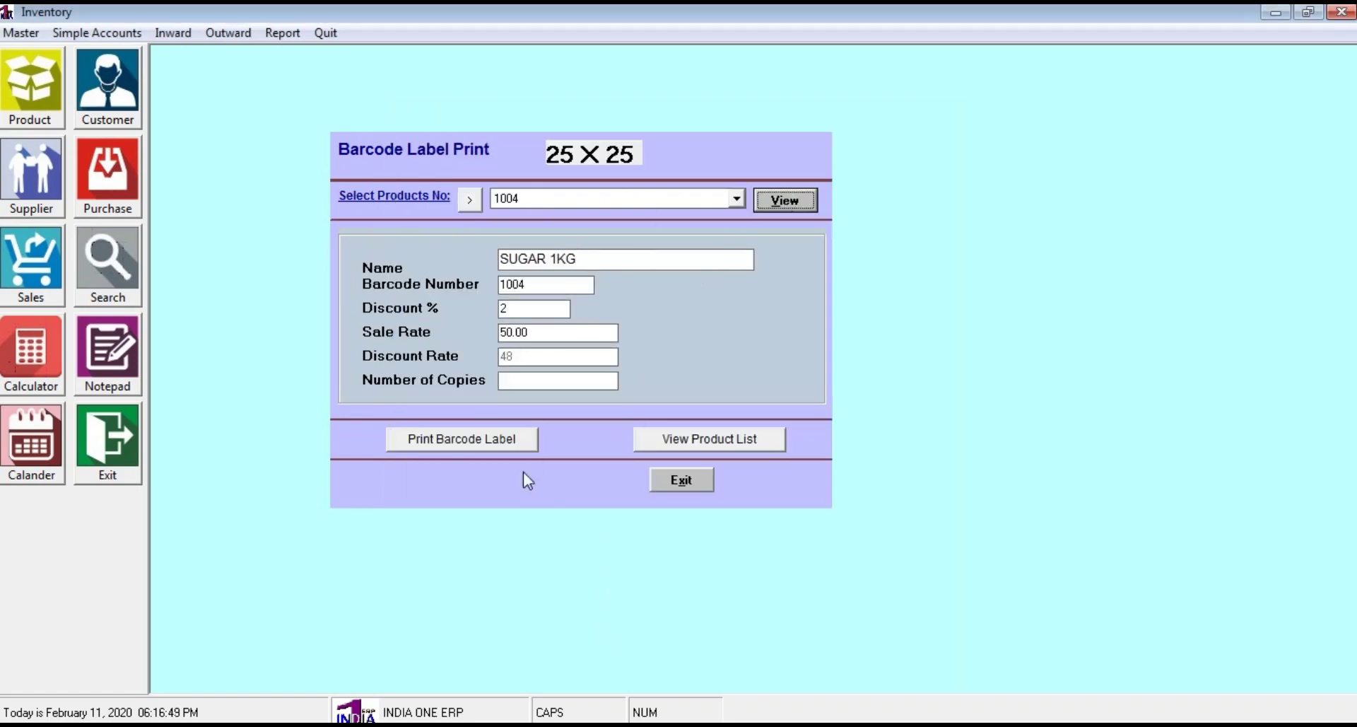
click(538, 380)
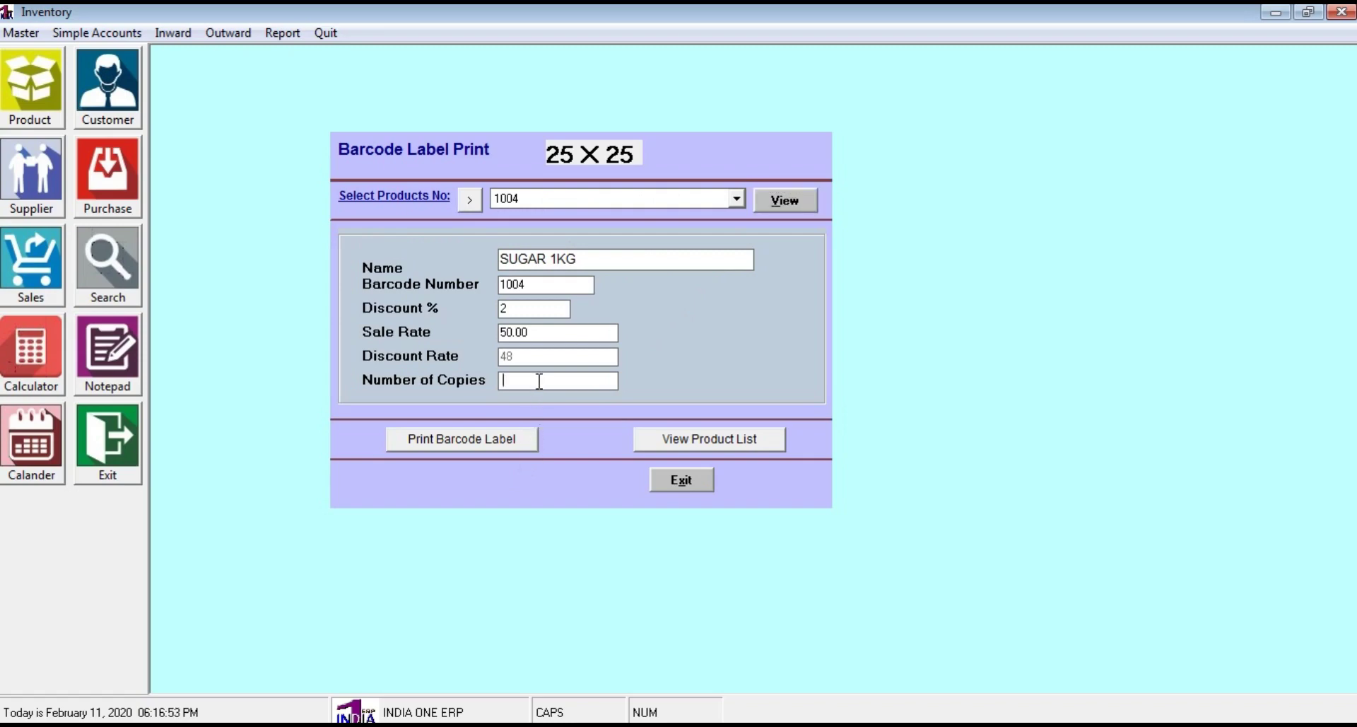
text(4)
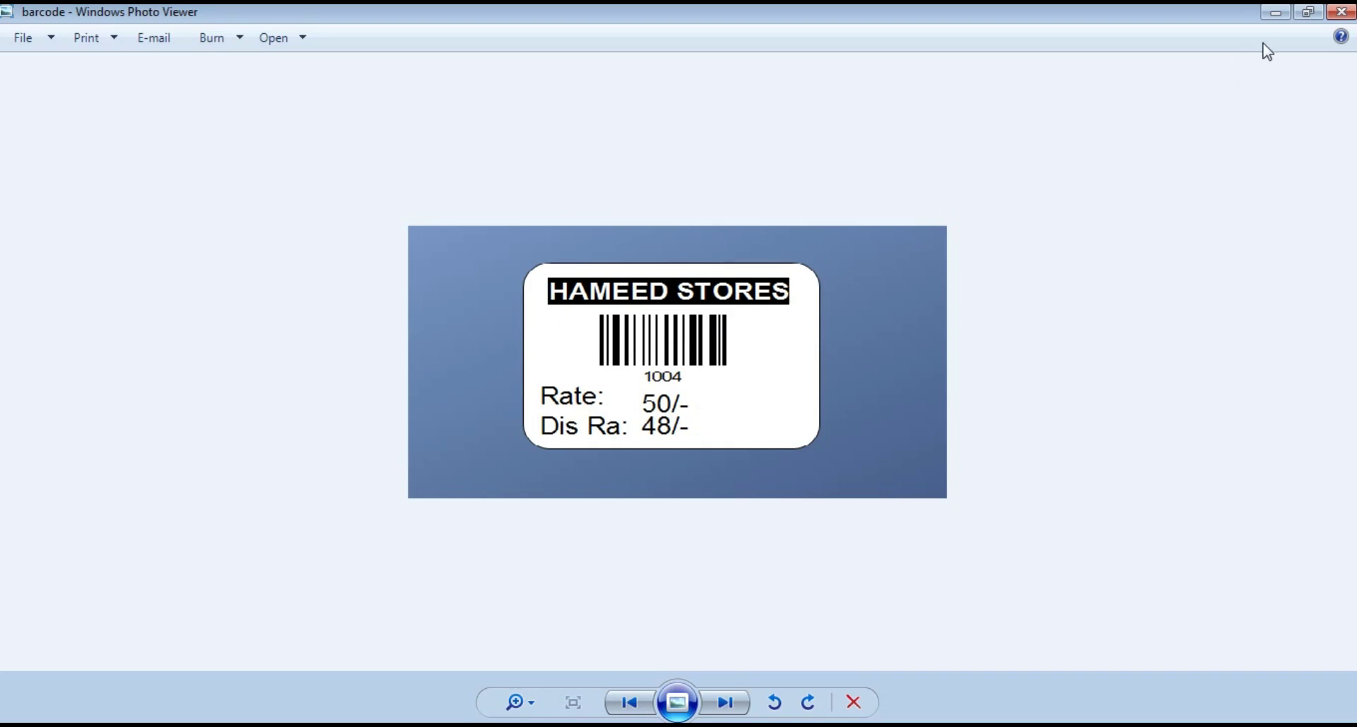
Close the 1004 label preview after checking Rate 50/- and Dis Ra 48/-
click(1352, 14)
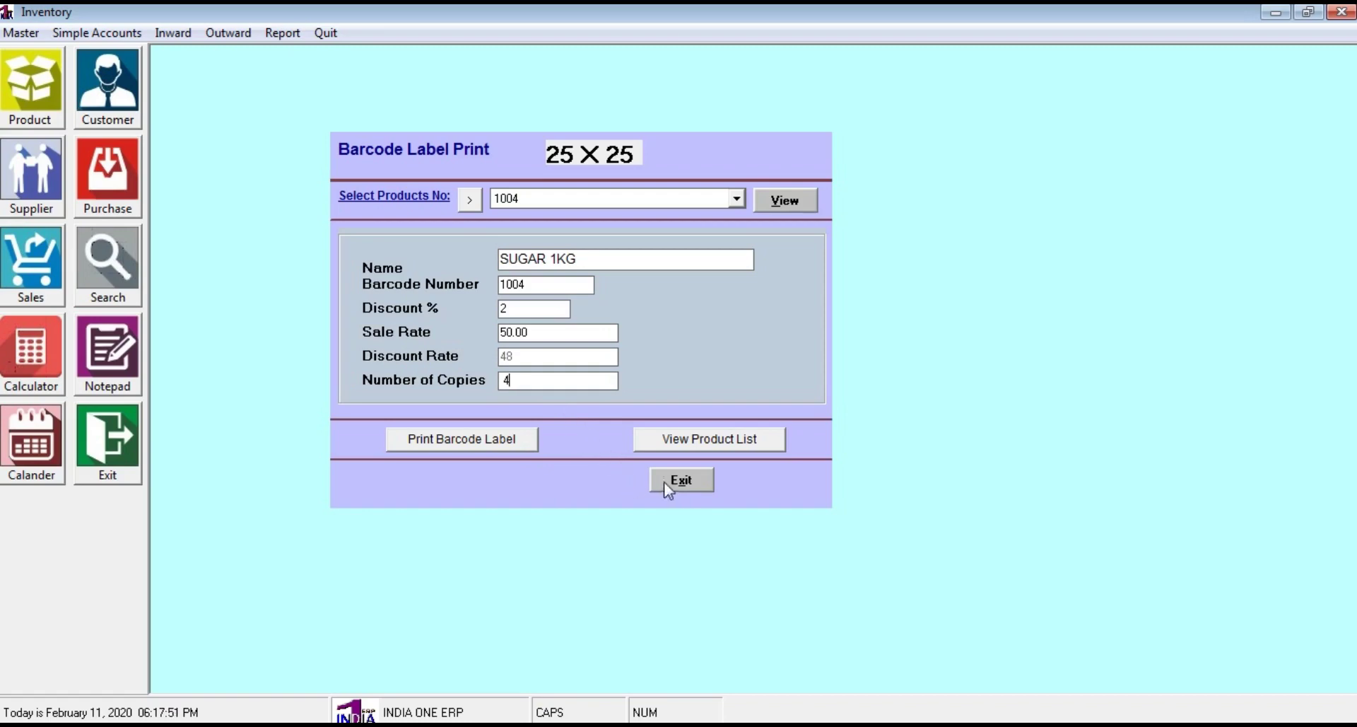
Exit the Barcode Label Print form
click(704, 486)
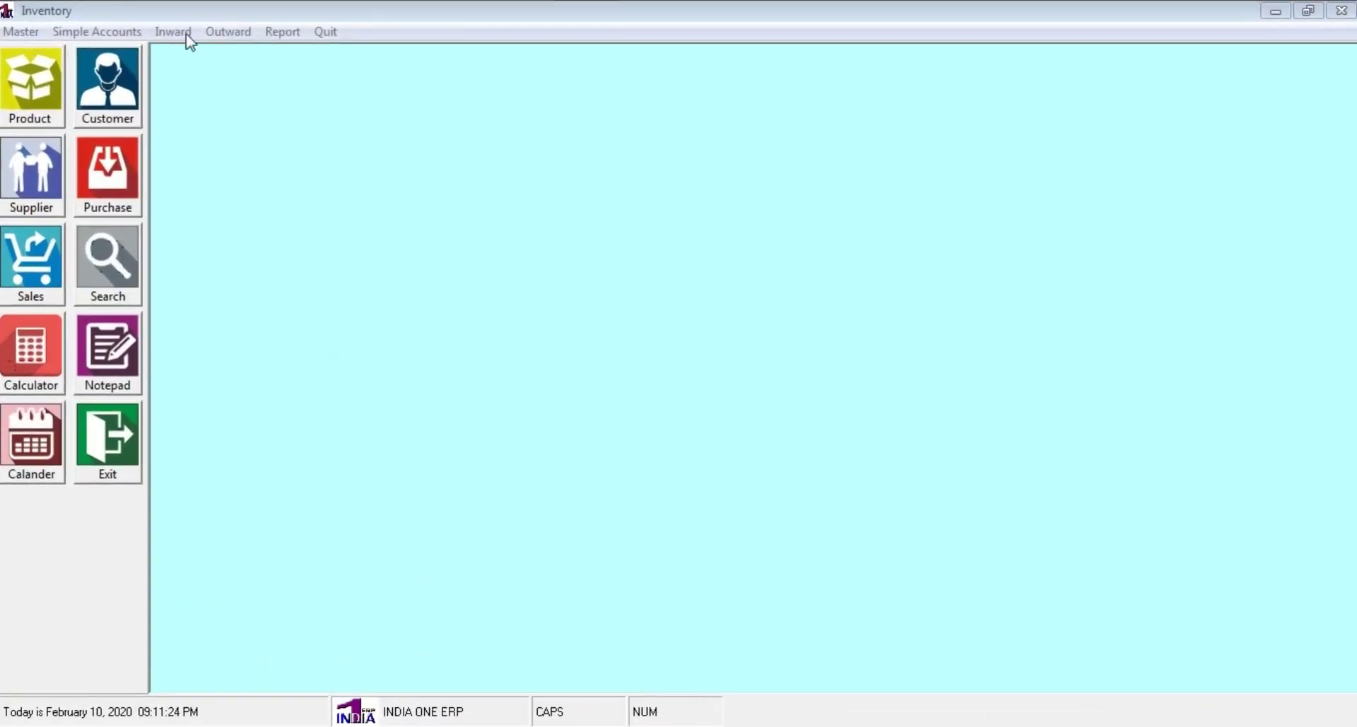
Add a purchase with invoice 123, date 10/02/2020, Credit payment and supplier BANU INDUSTRIES
click(121, 181)
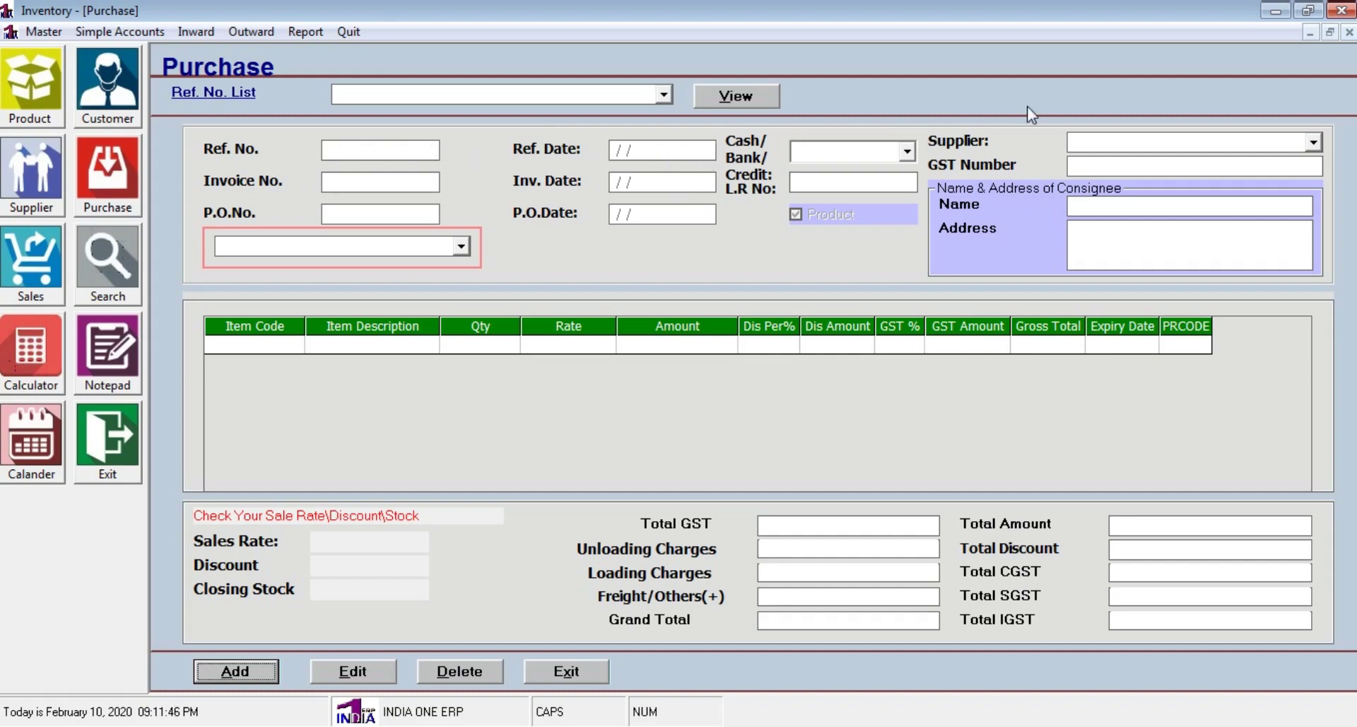
click(261, 673)
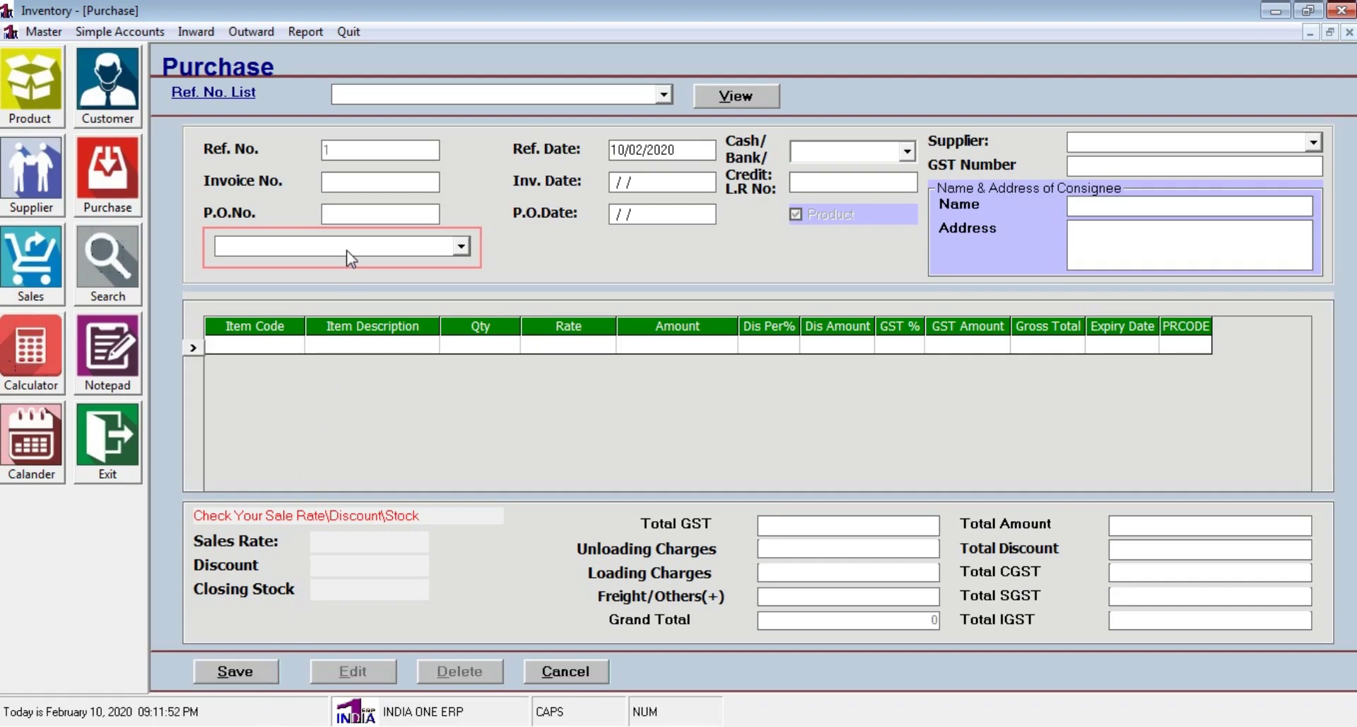
text(123)
key(Tab)
text(10/02/2020)
click(907, 151)
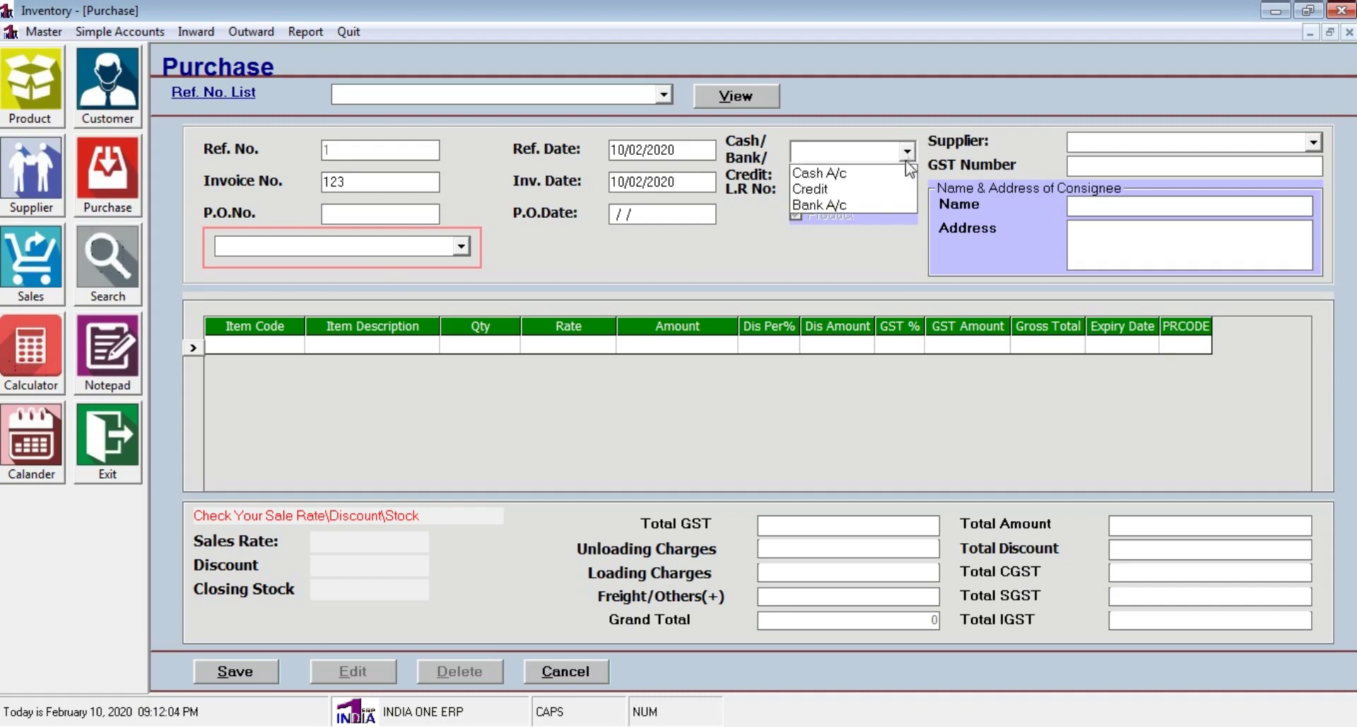
click(820, 189)
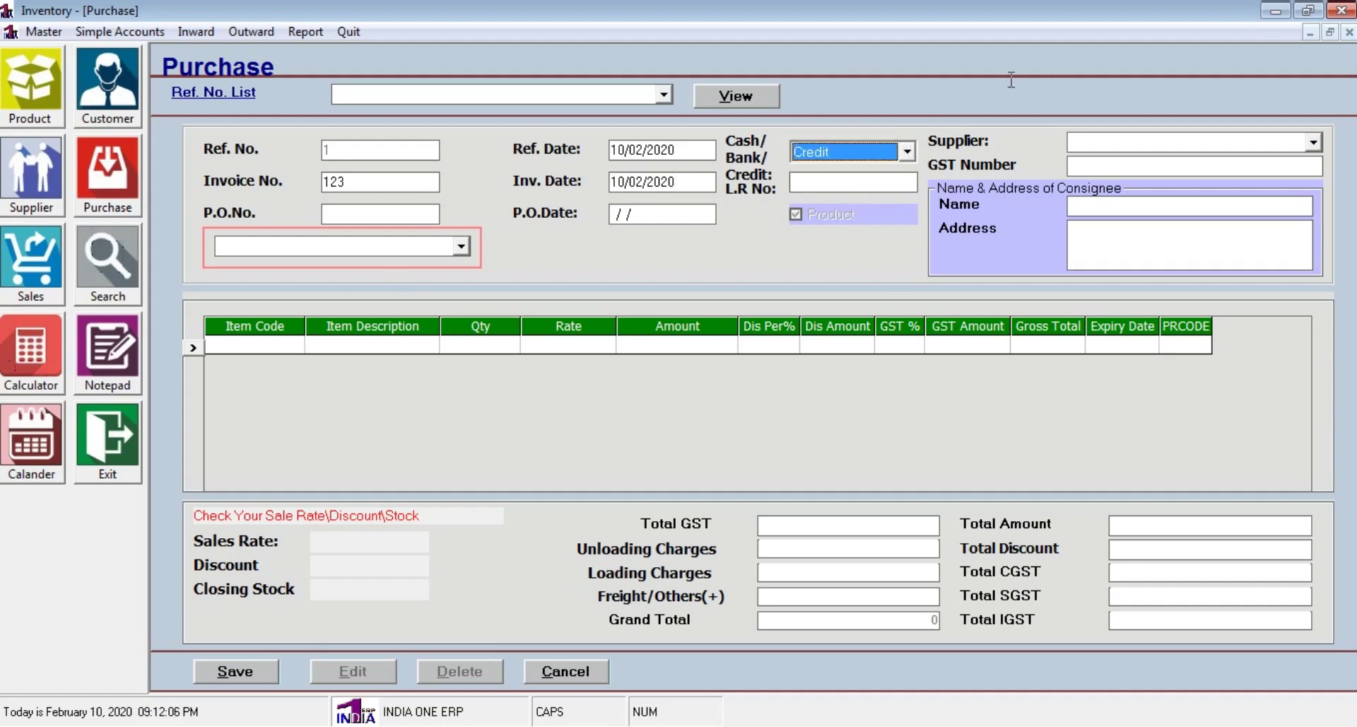
click(1312, 143)
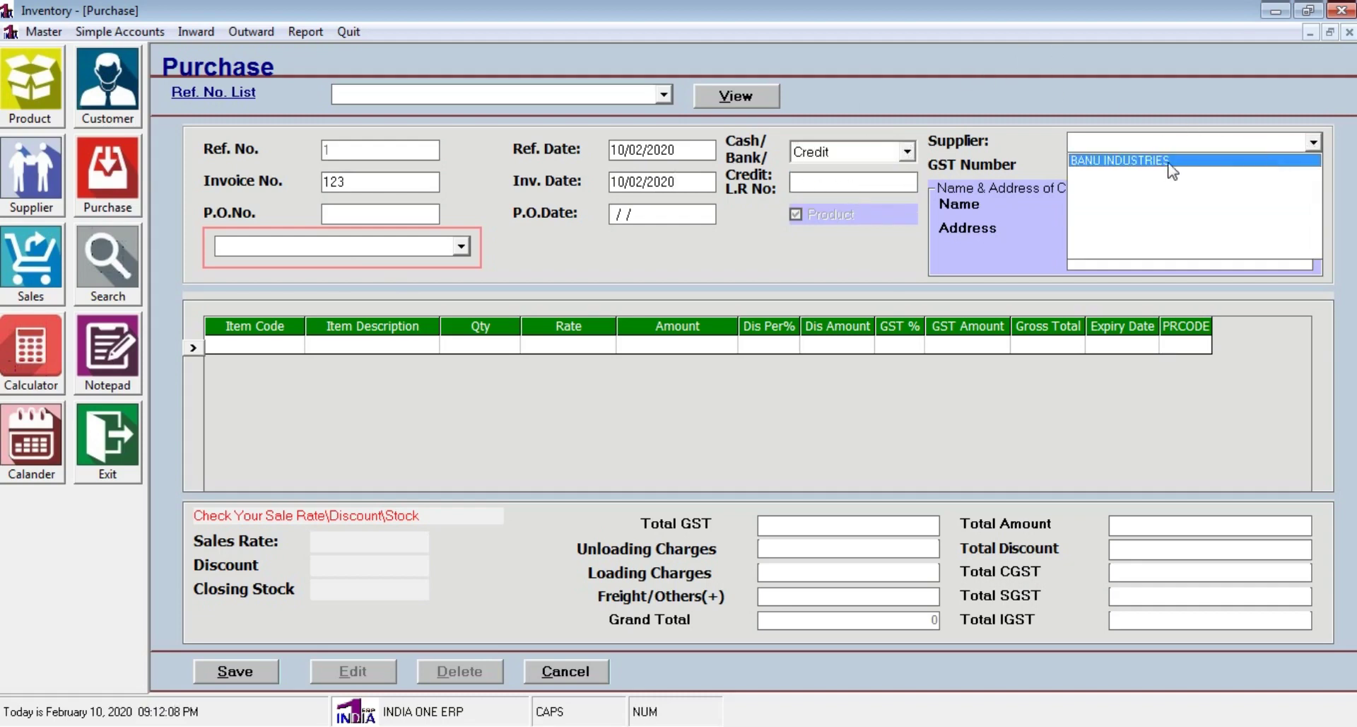
click(1145, 167)
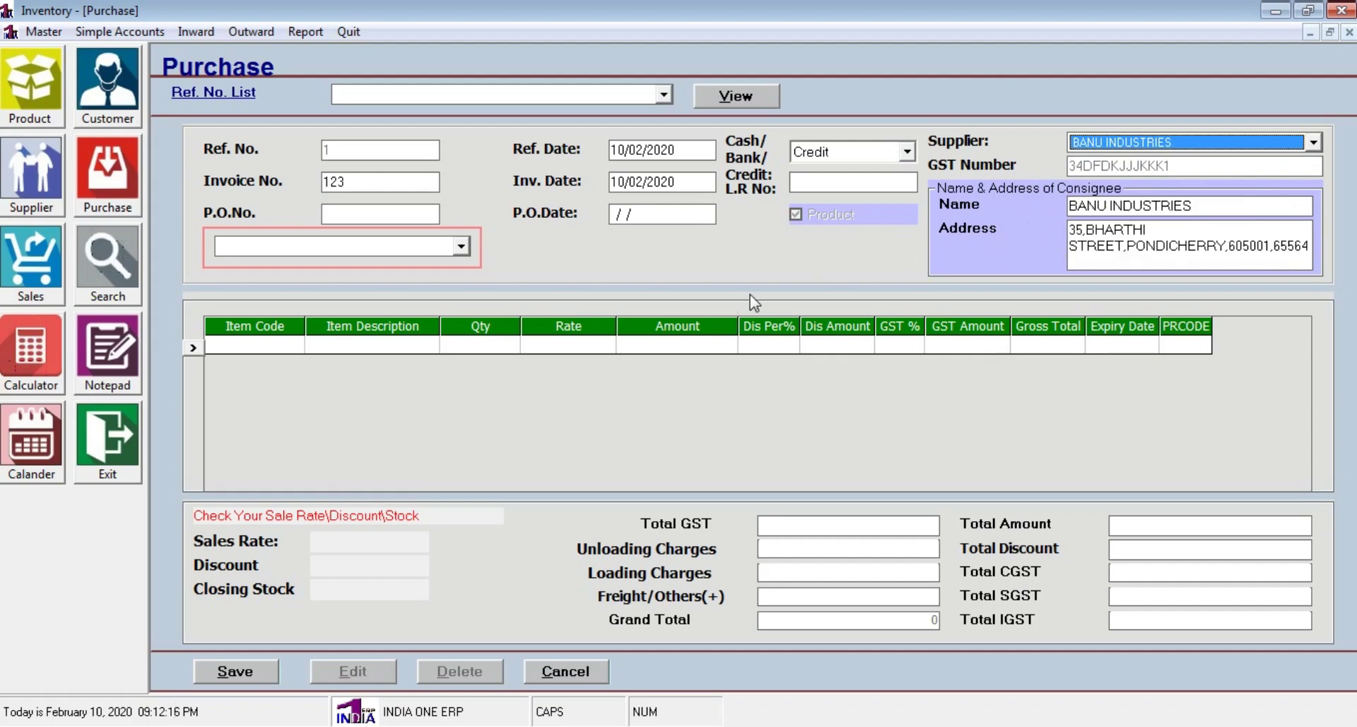
Add SHAMPOO (barcode 3001) with quantity 10 to the purchase, then bring up Product Master
click(347, 209)
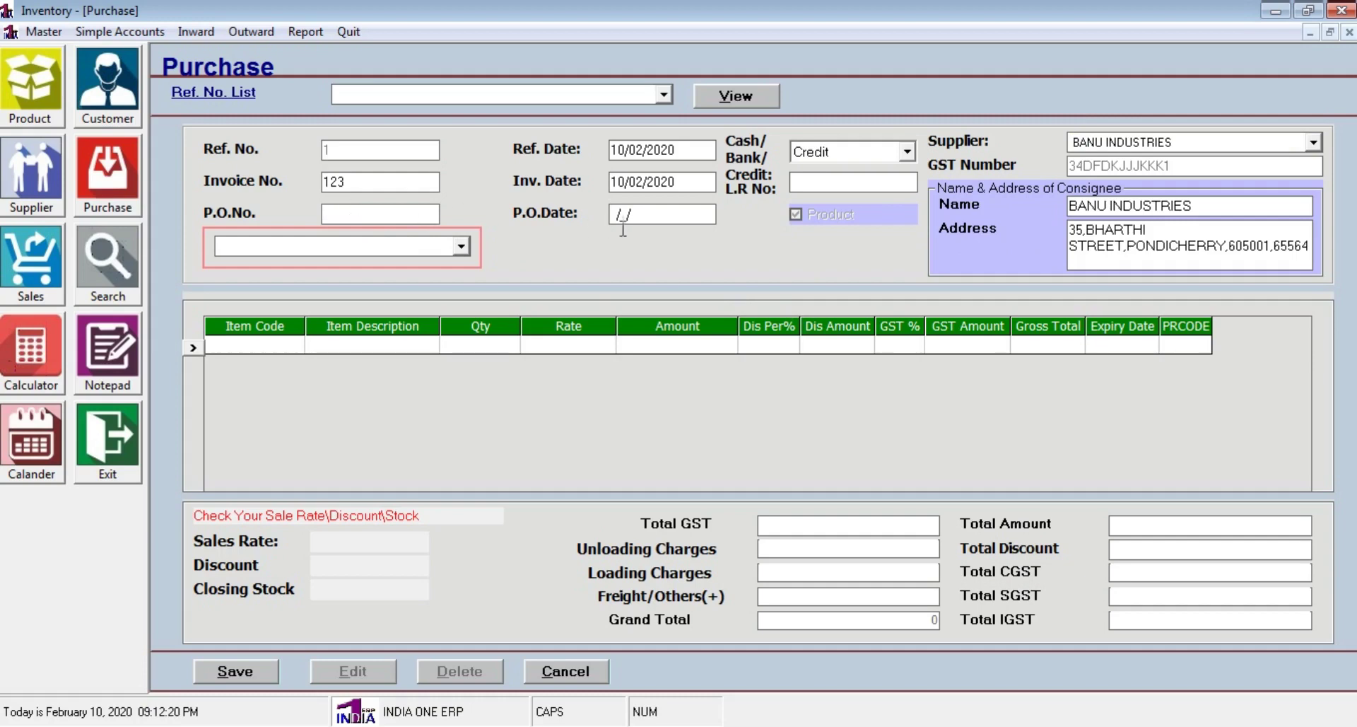
click(405, 247)
key(Return)
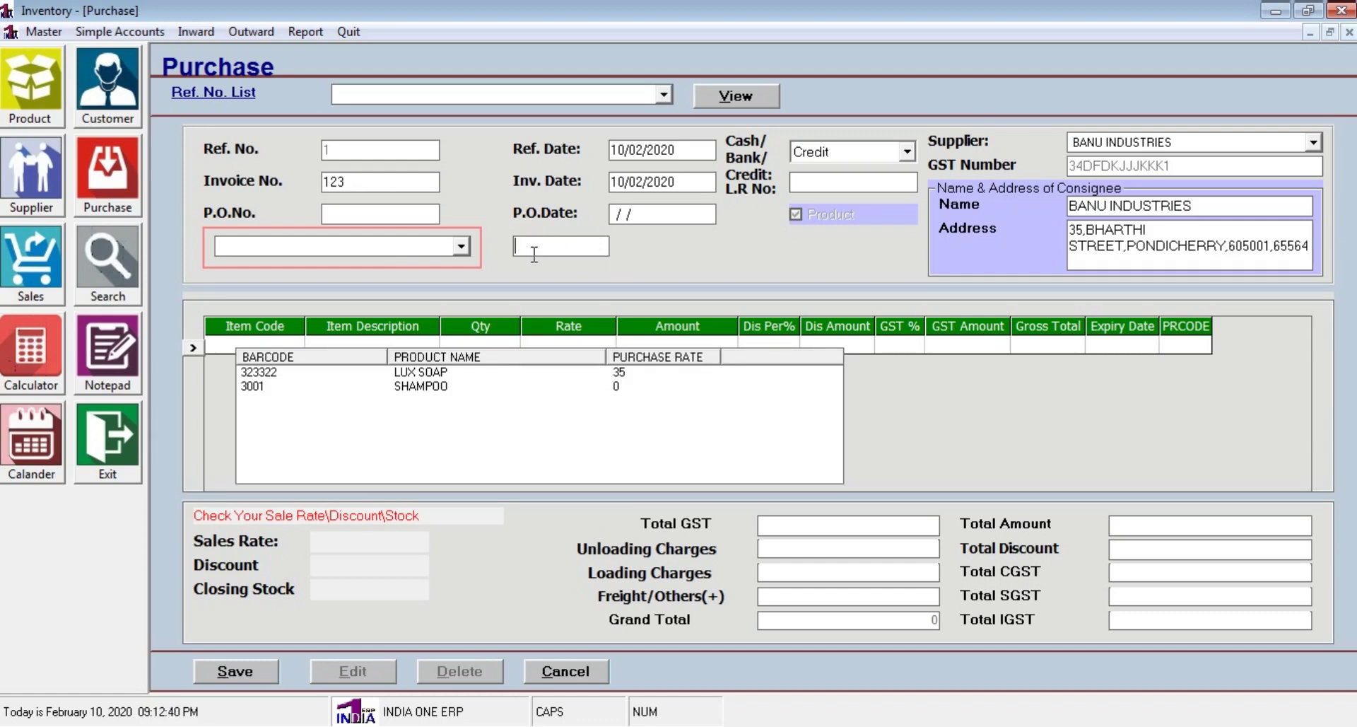
text(S)
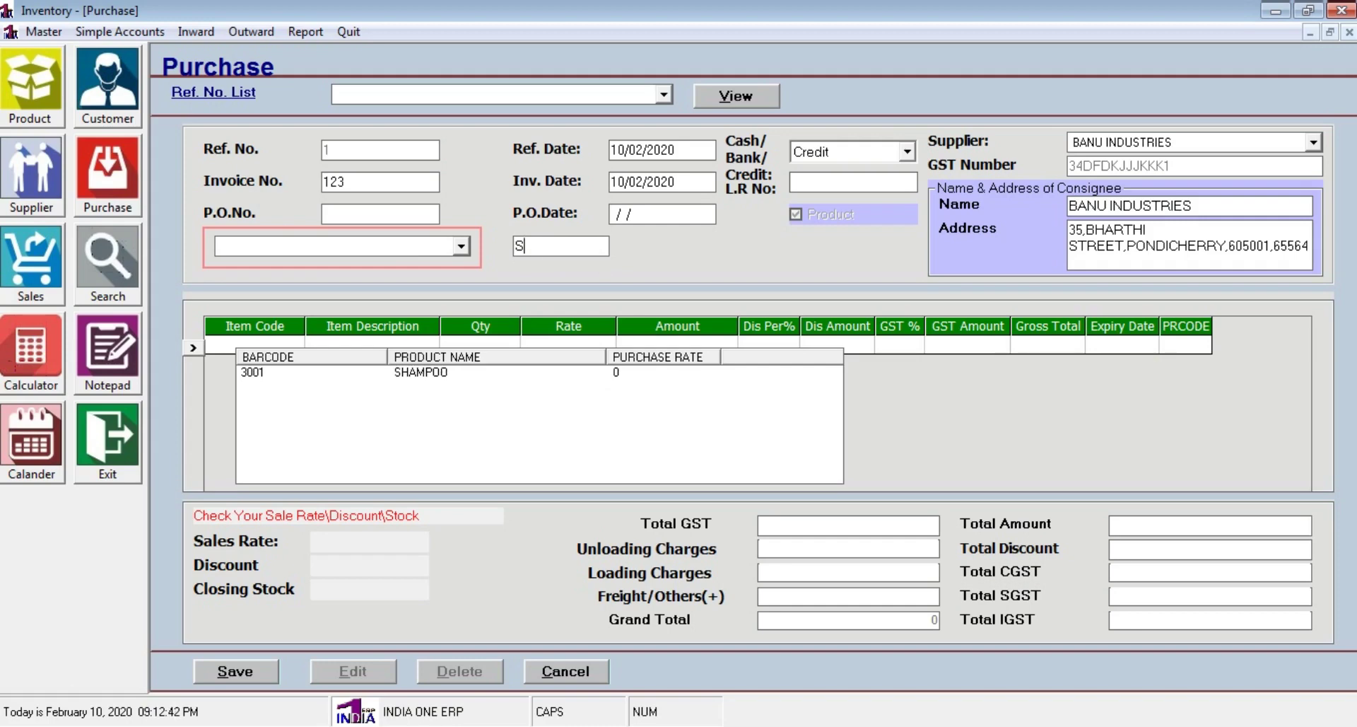
key(BackSpace)
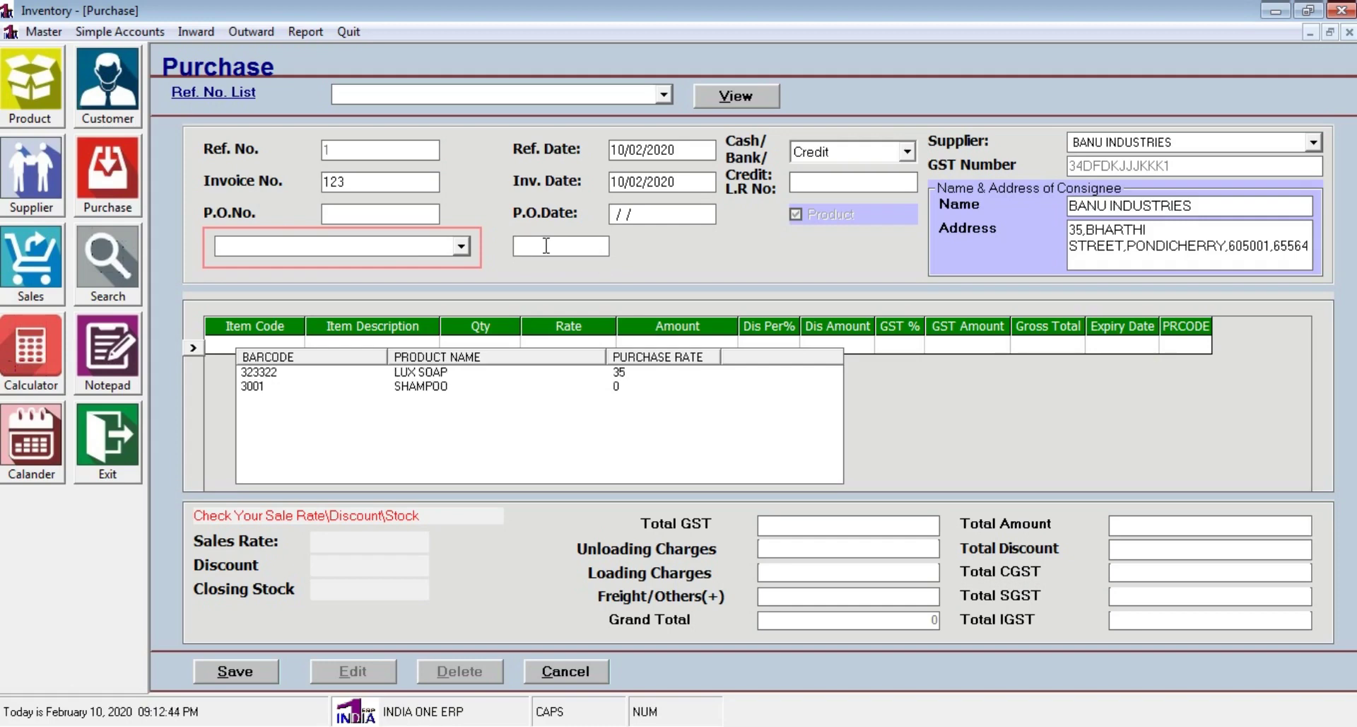
text(L)
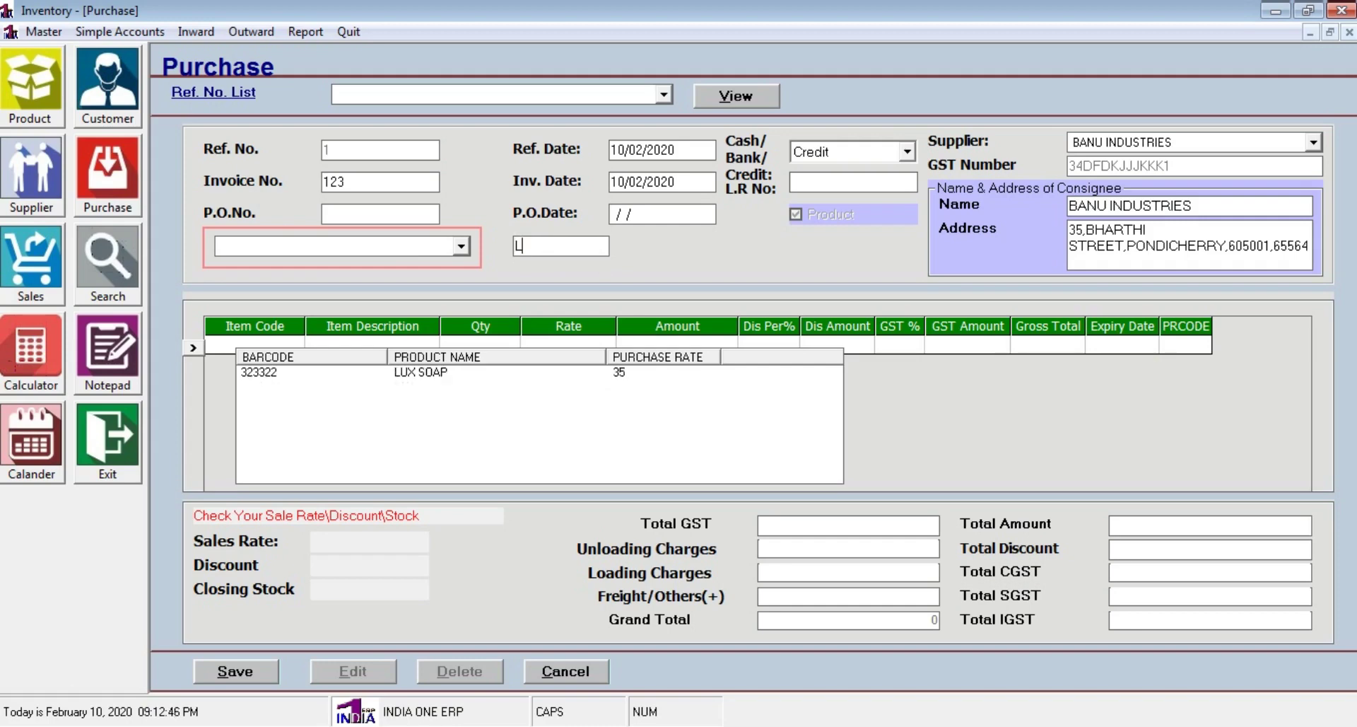
key(BackSpace)
click(253, 388)
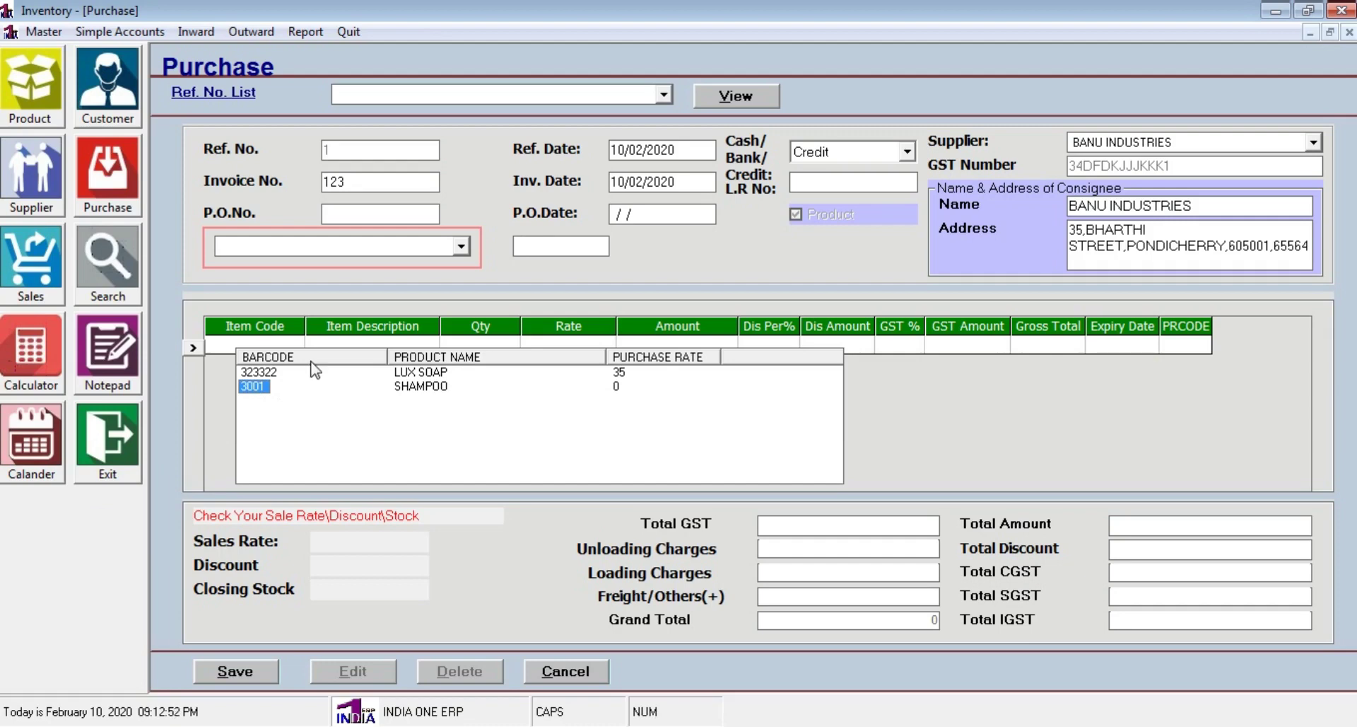
key(Return)
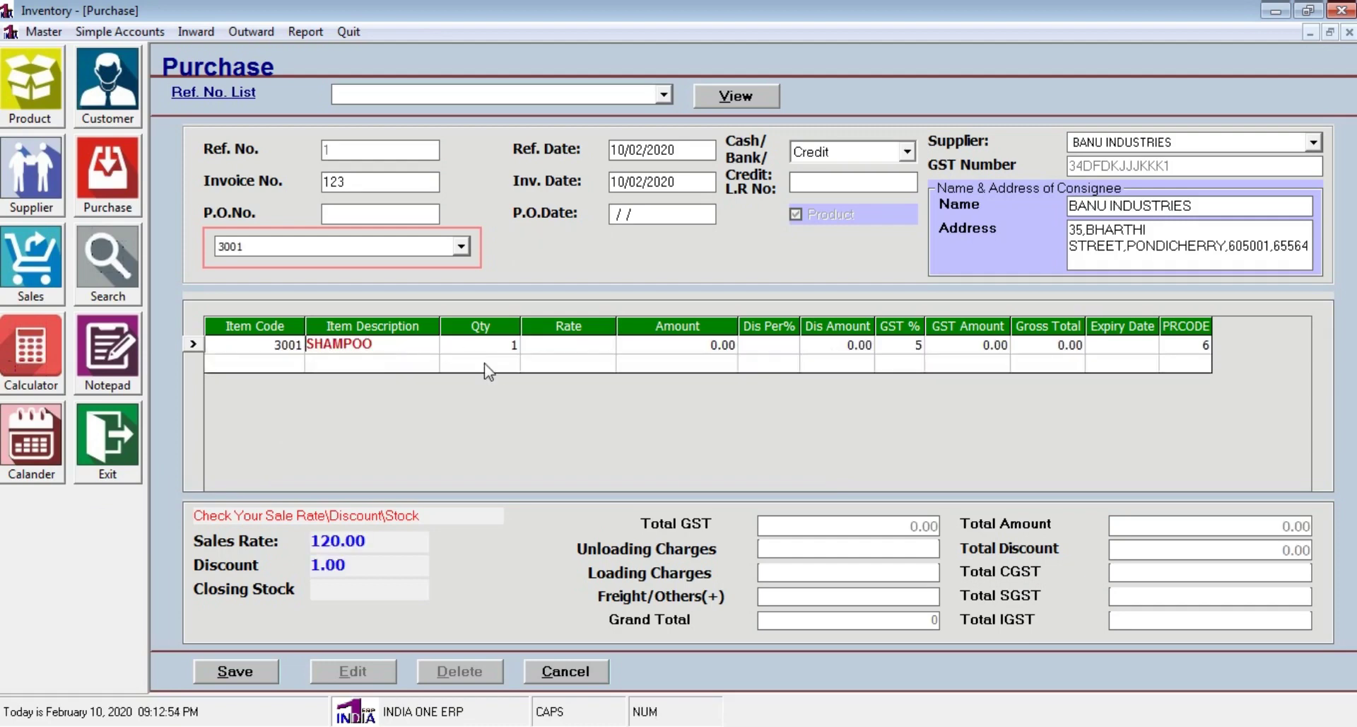
key(Return)
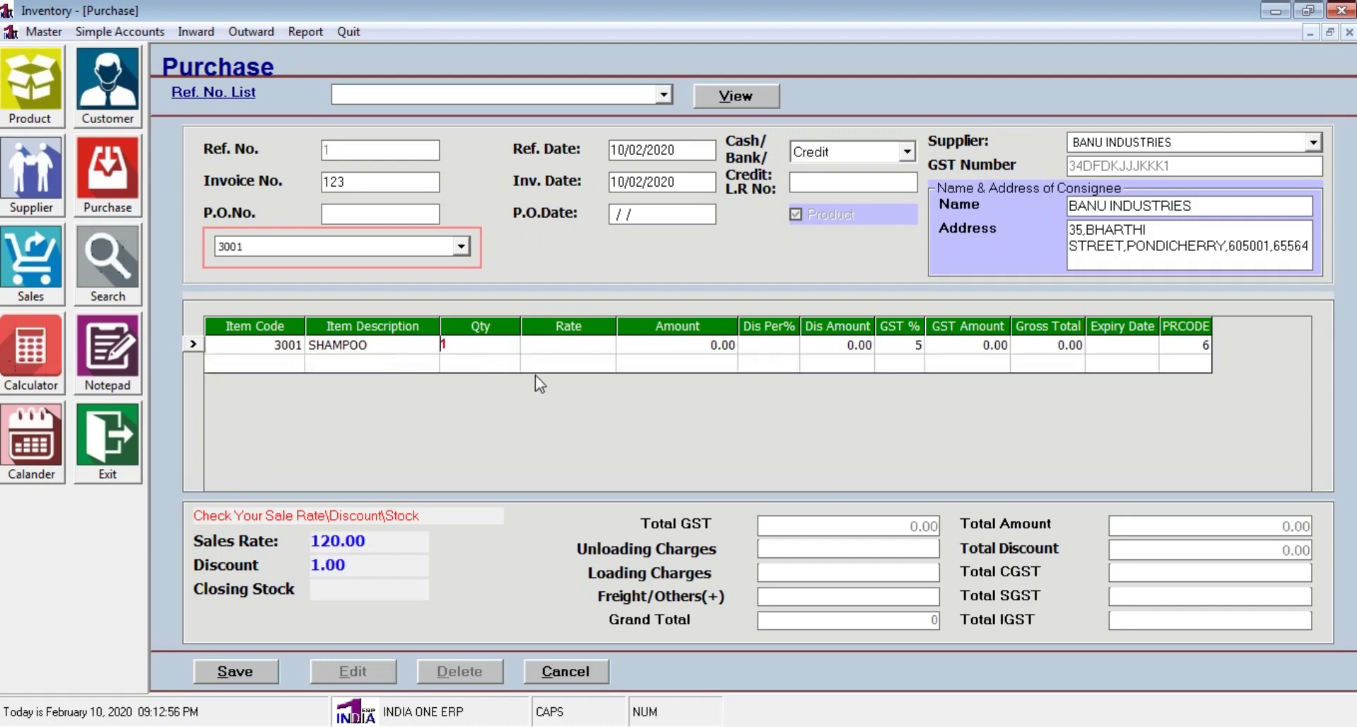
text(10)
click(45, 83)
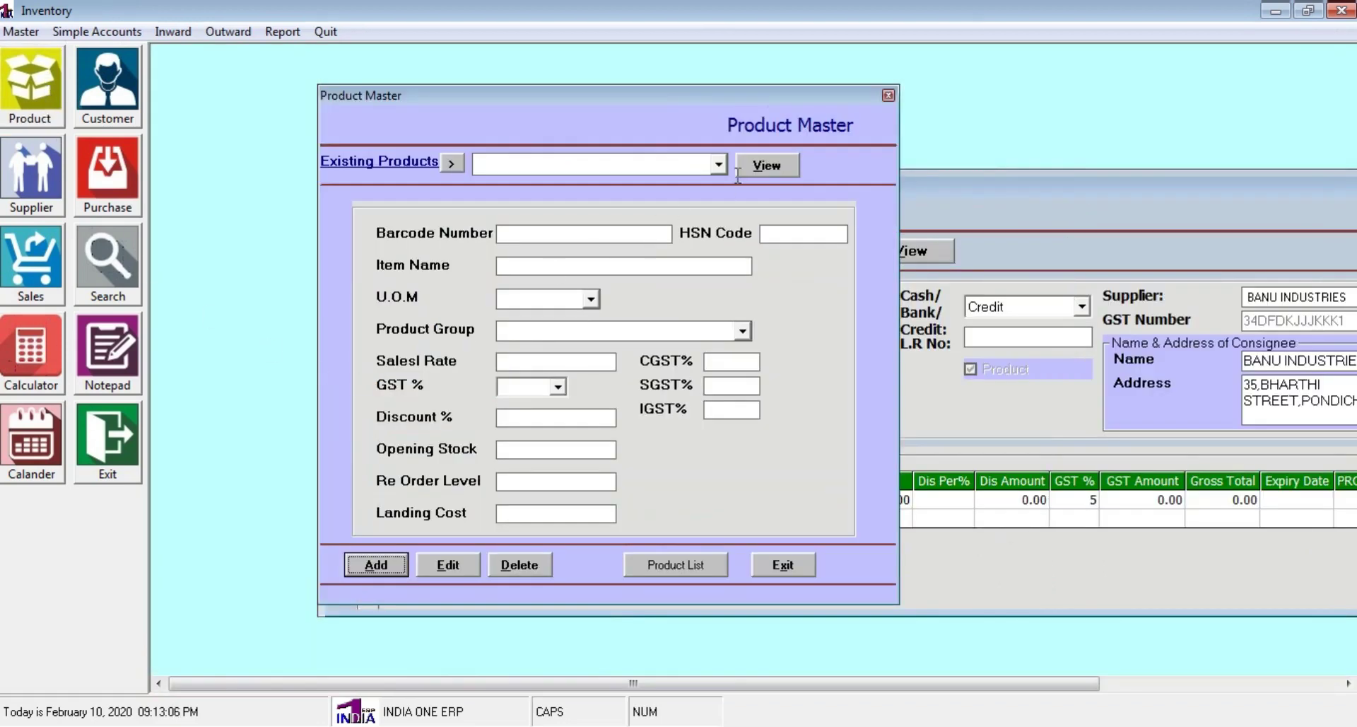
Check product 3001 SHAMPOO in Product Master, then close it and maximise the purchase window
click(717, 163)
click(681, 190)
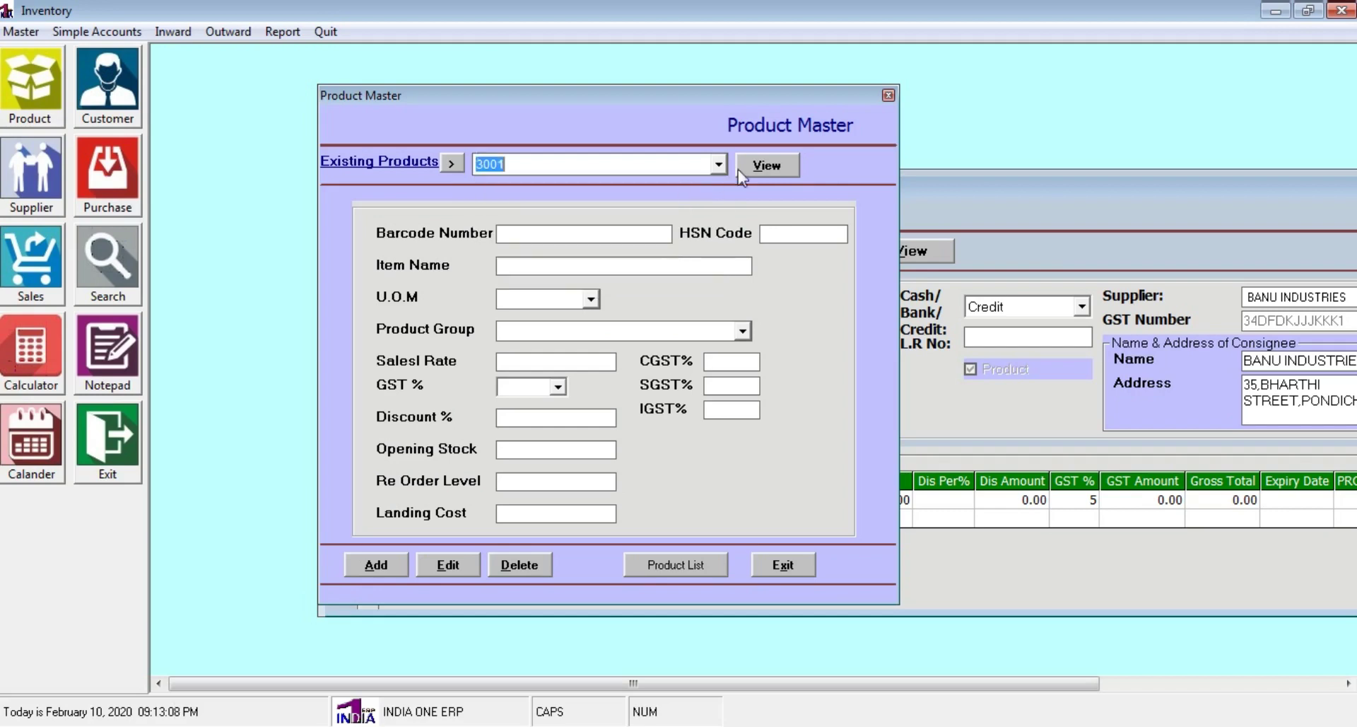
click(766, 164)
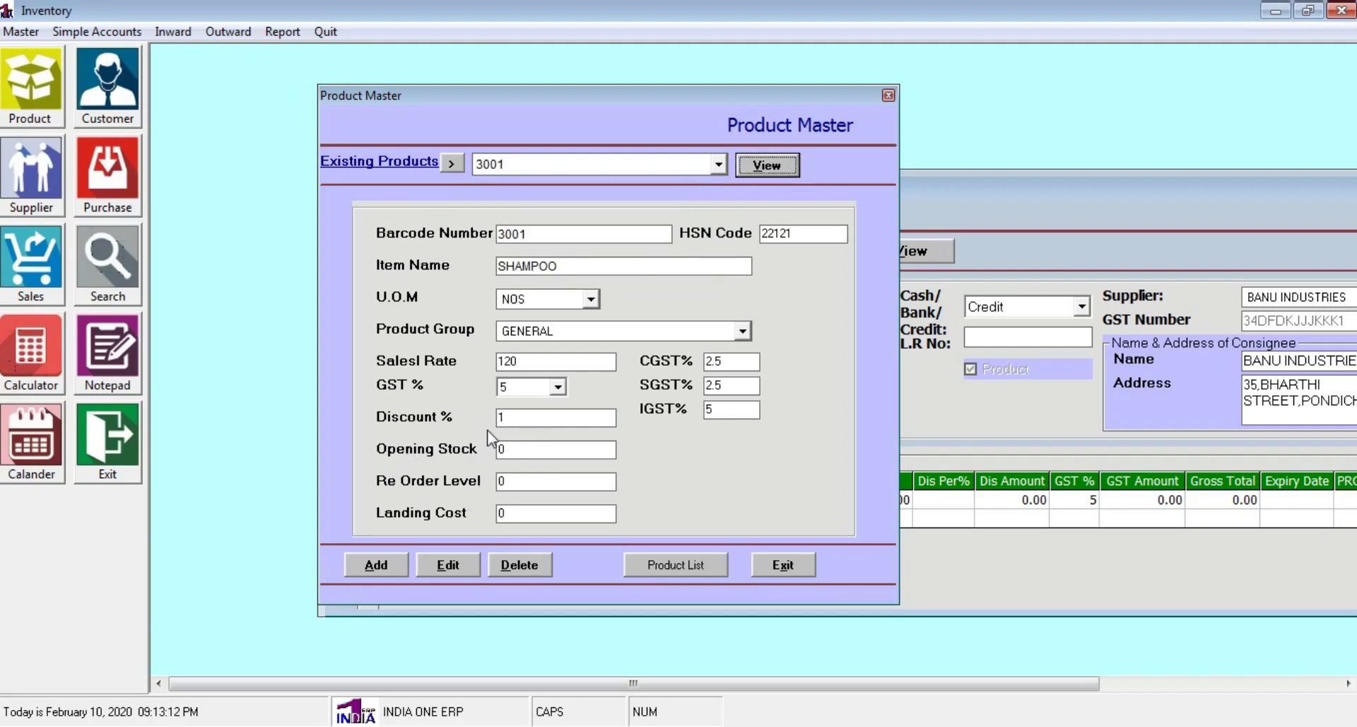
click(782, 566)
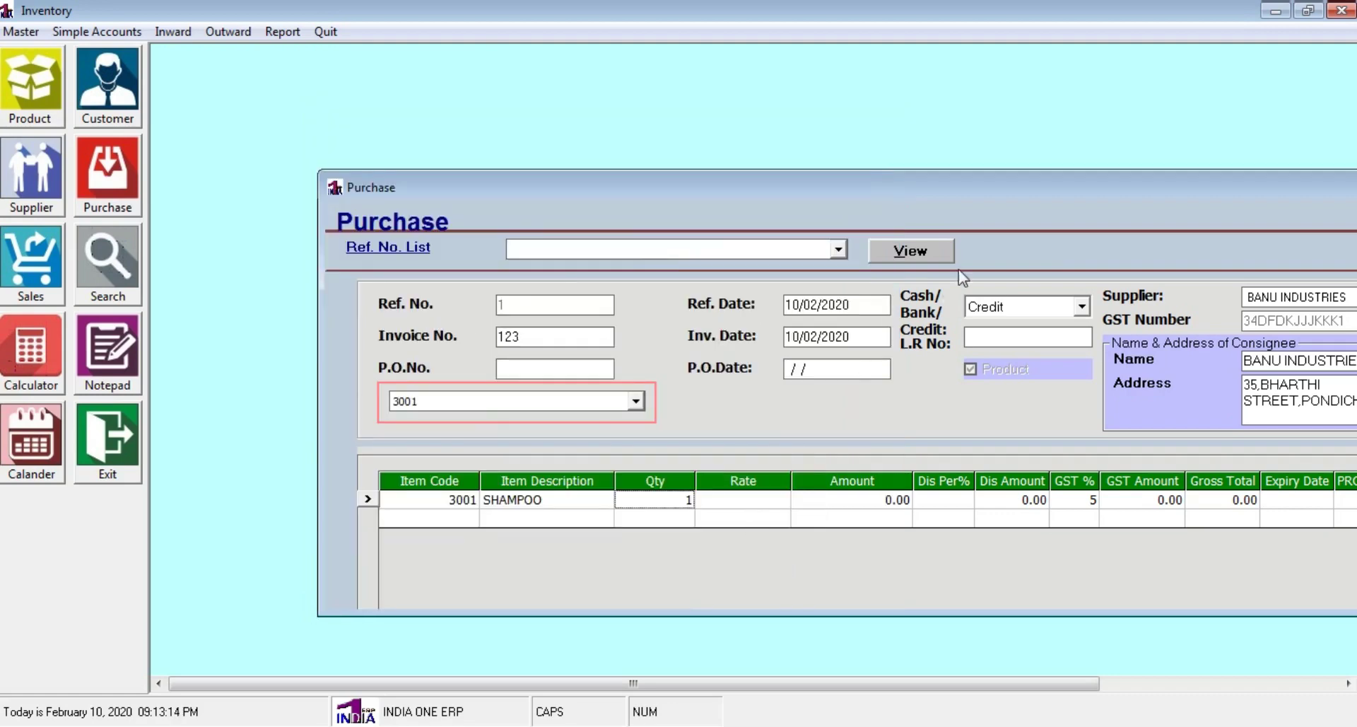
double_click(1018, 186)
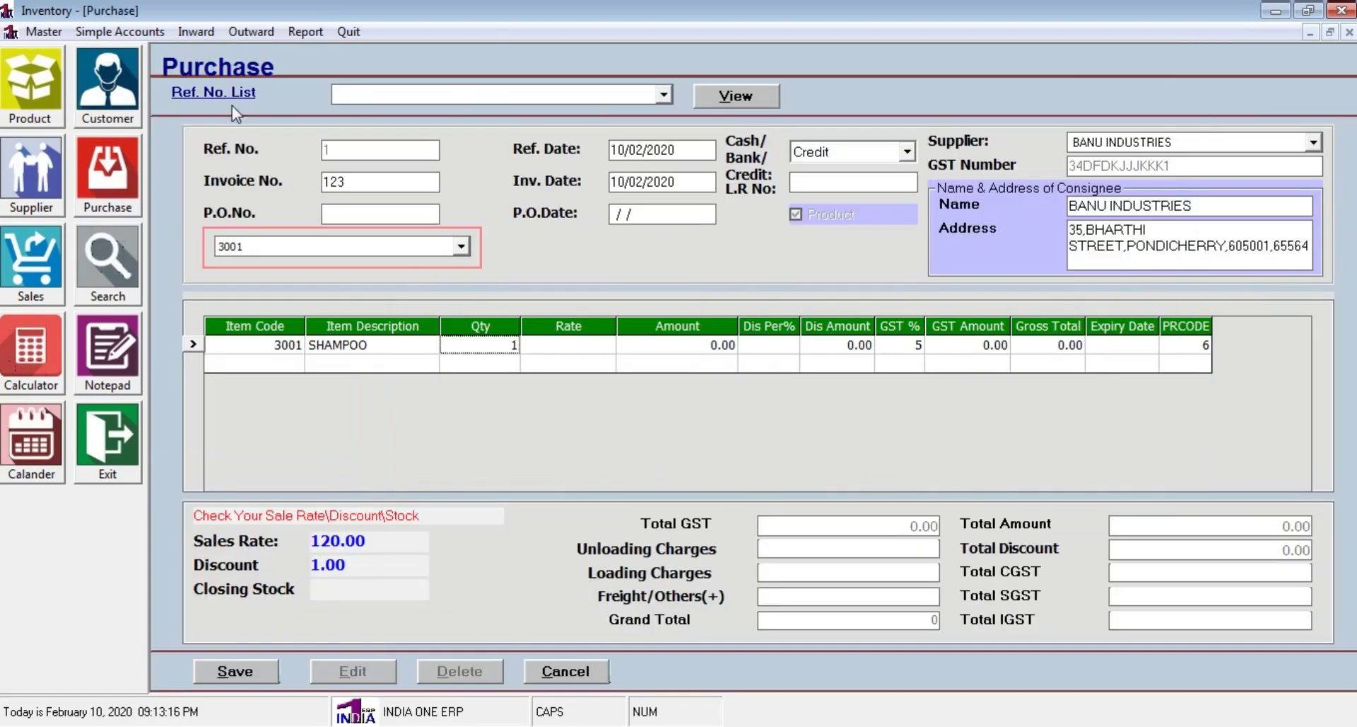
Set the SHAMPOO line to quantity 100 at rate 90, making the grand total 9450
click(510, 345)
click(466, 346)
click(506, 350)
click(449, 350)
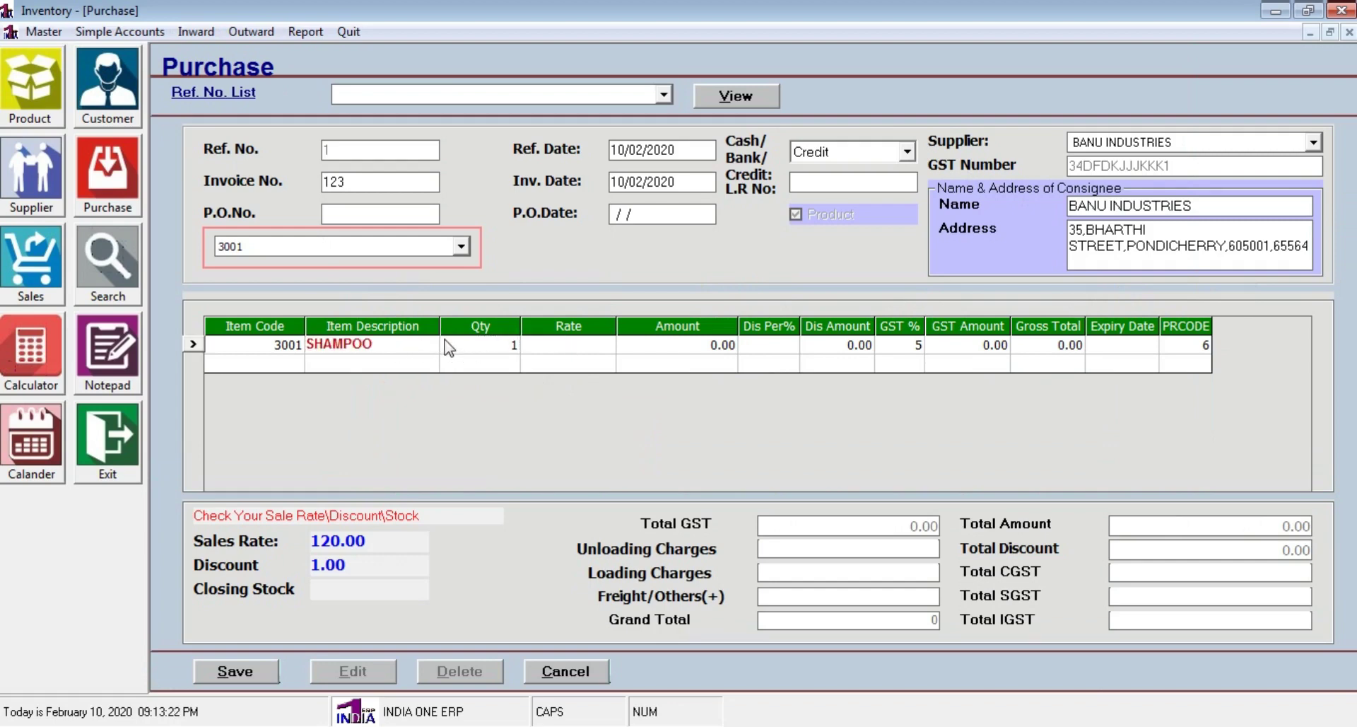
click(446, 344)
text(00)
key(Return)
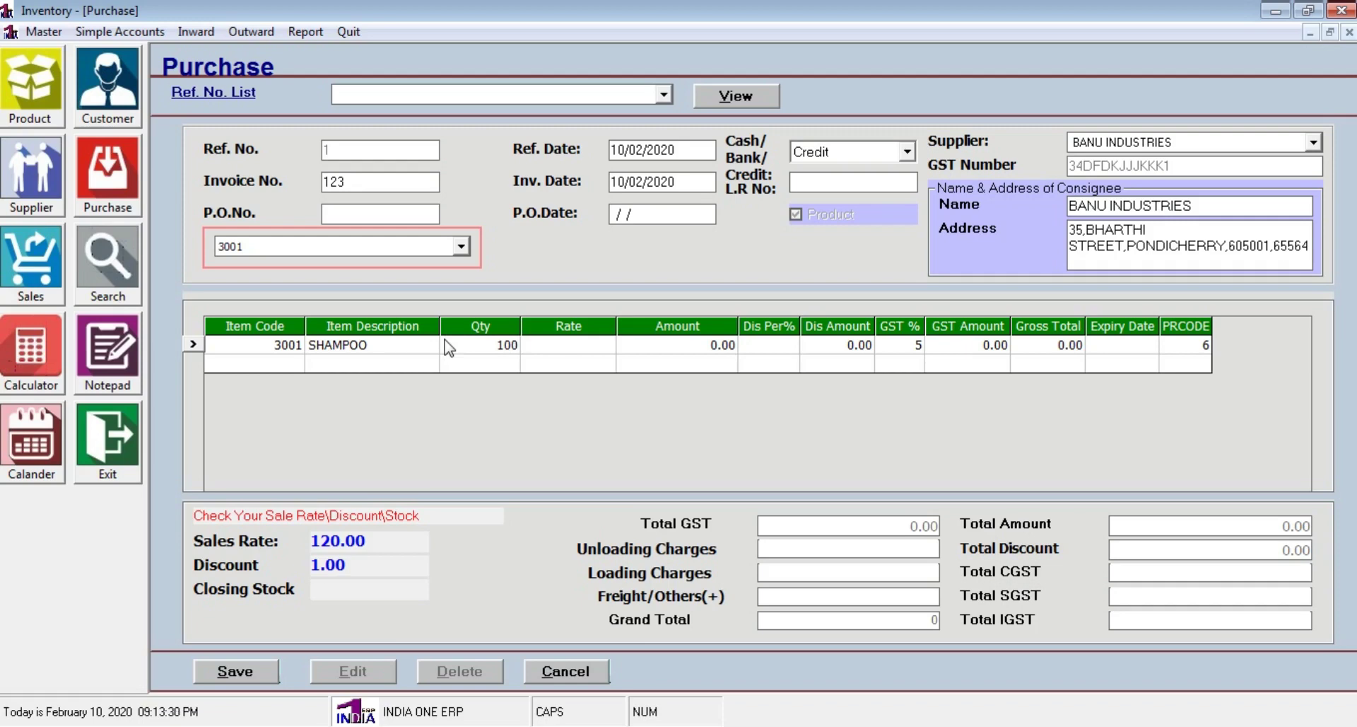
text(90)
key(Return)
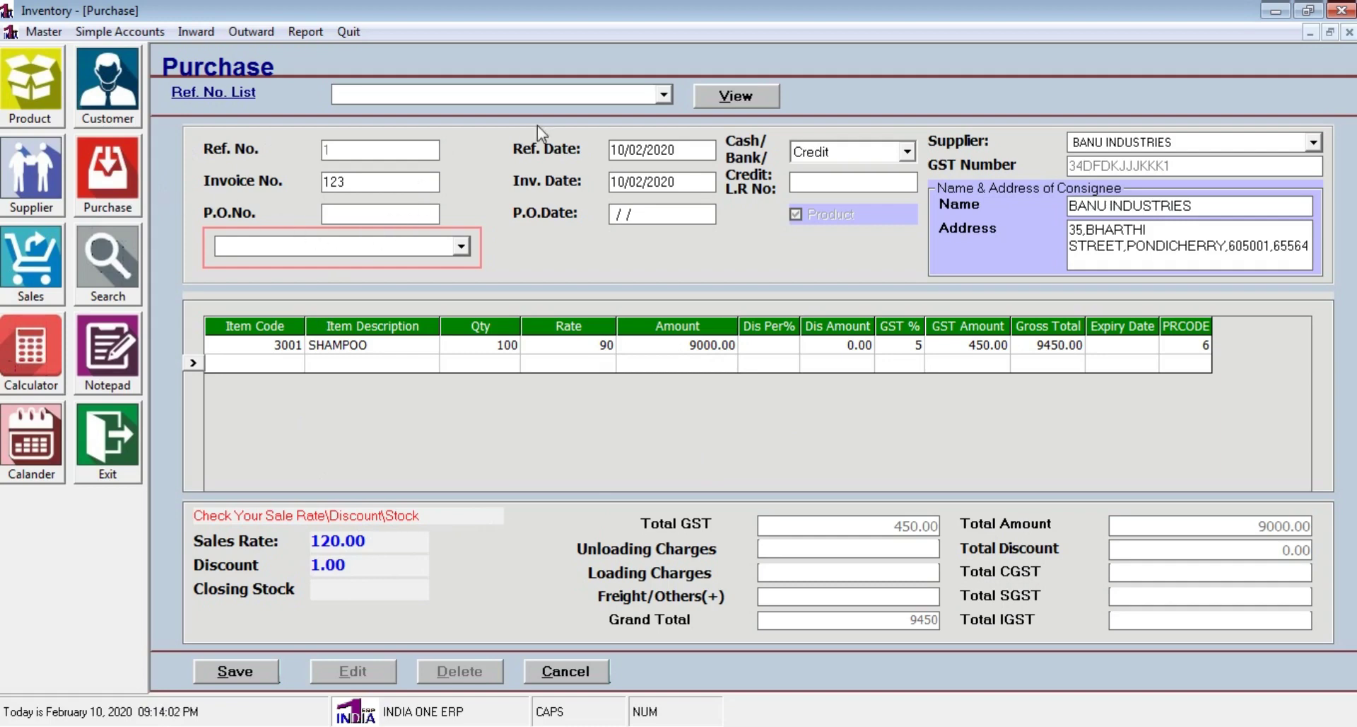
Save the SHAMPOO purchase entry, confirm it, and close the purchase form
click(241, 673)
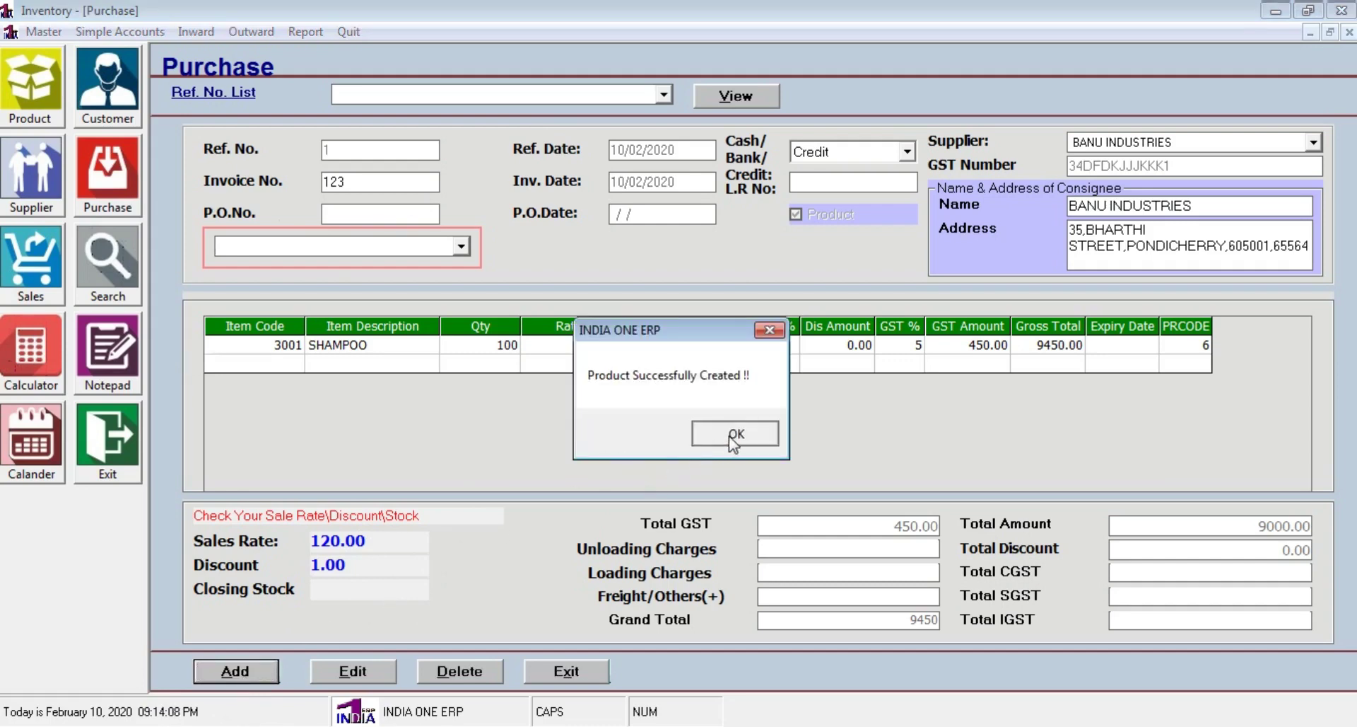
click(736, 520)
click(588, 671)
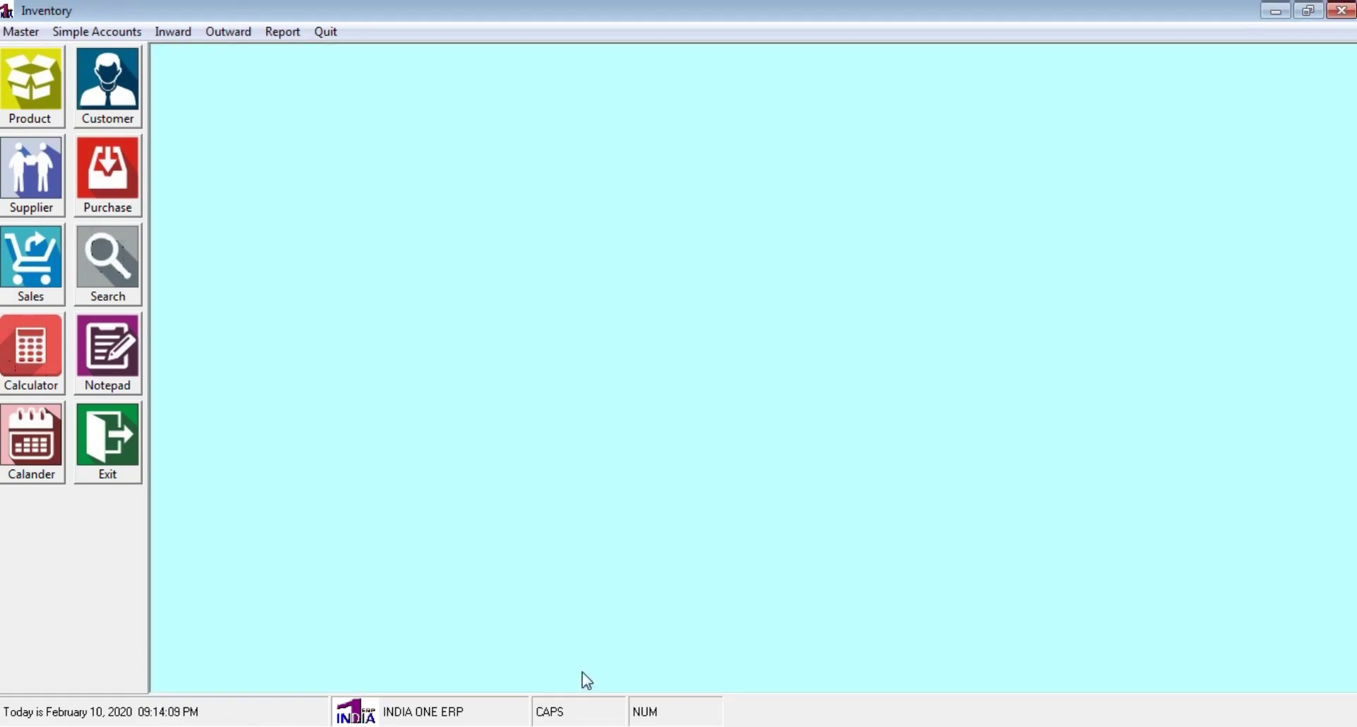
click(286, 34)
mouse_move(337, 146)
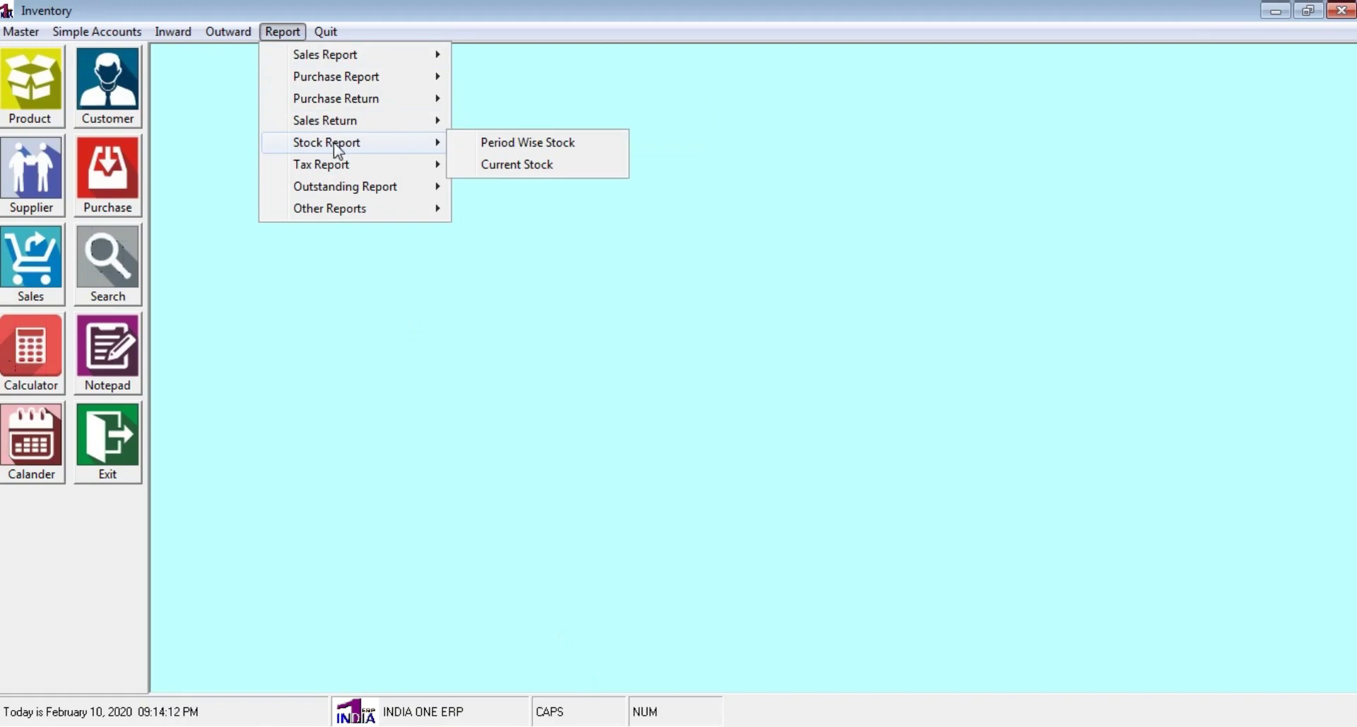
click(523, 169)
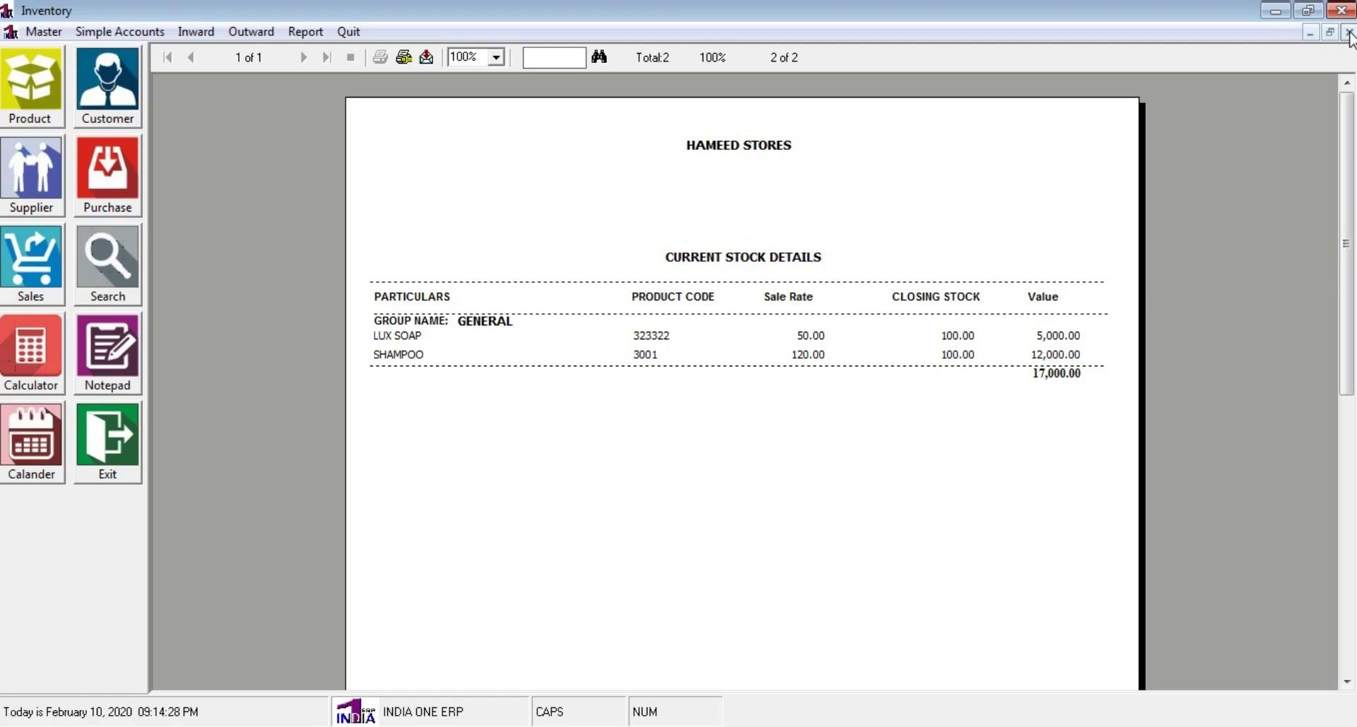
click(1349, 33)
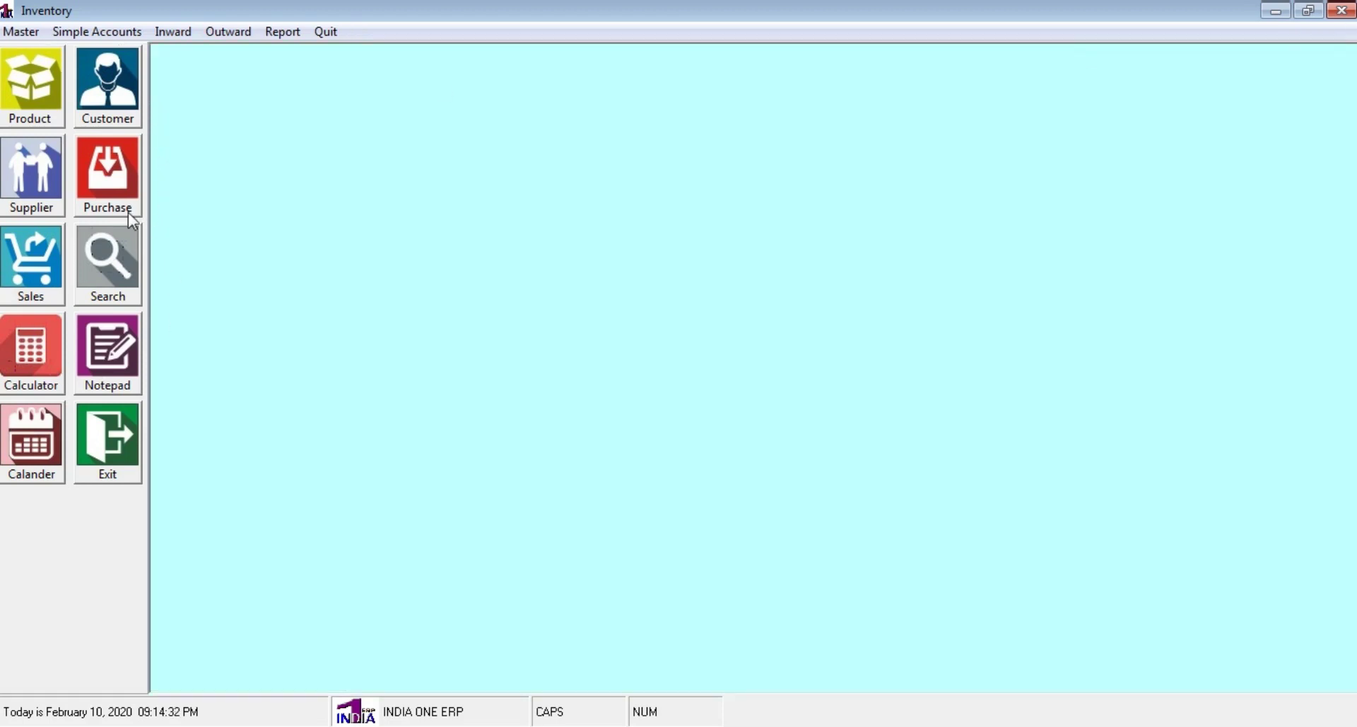
click(285, 33)
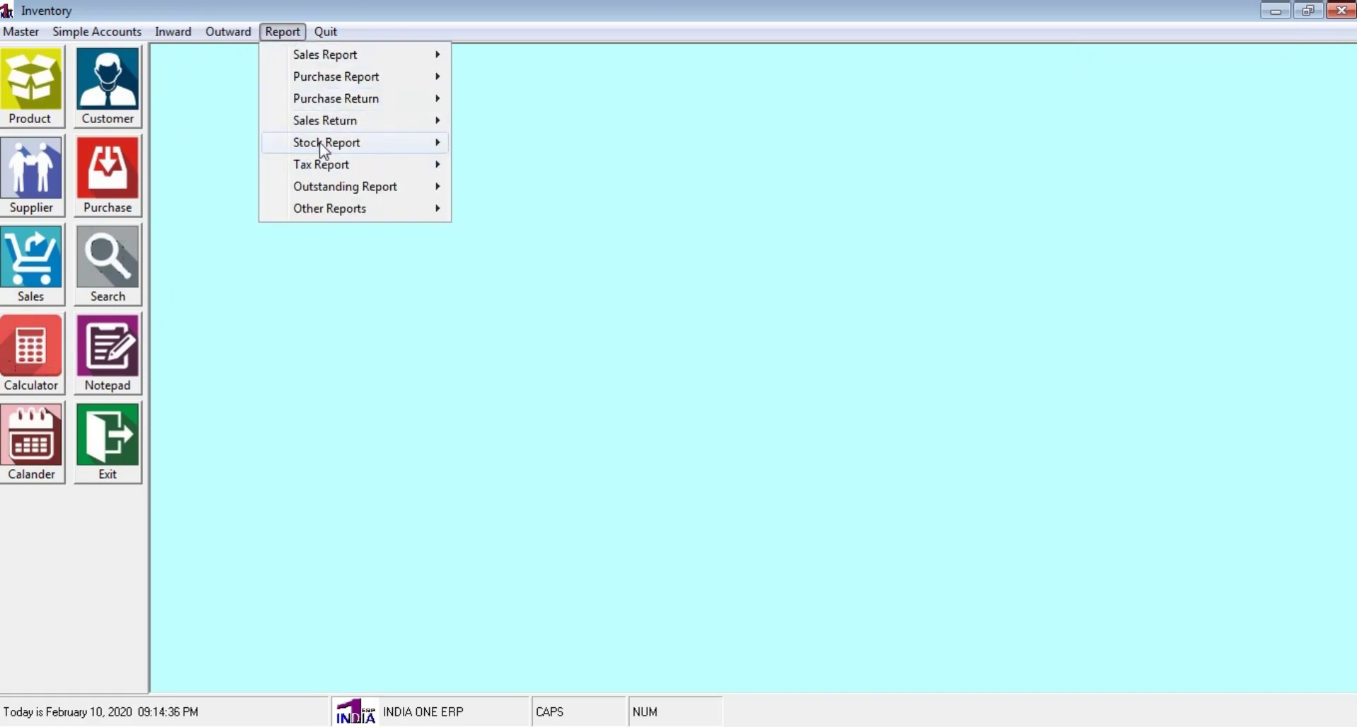
mouse_move(325, 144)
click(539, 144)
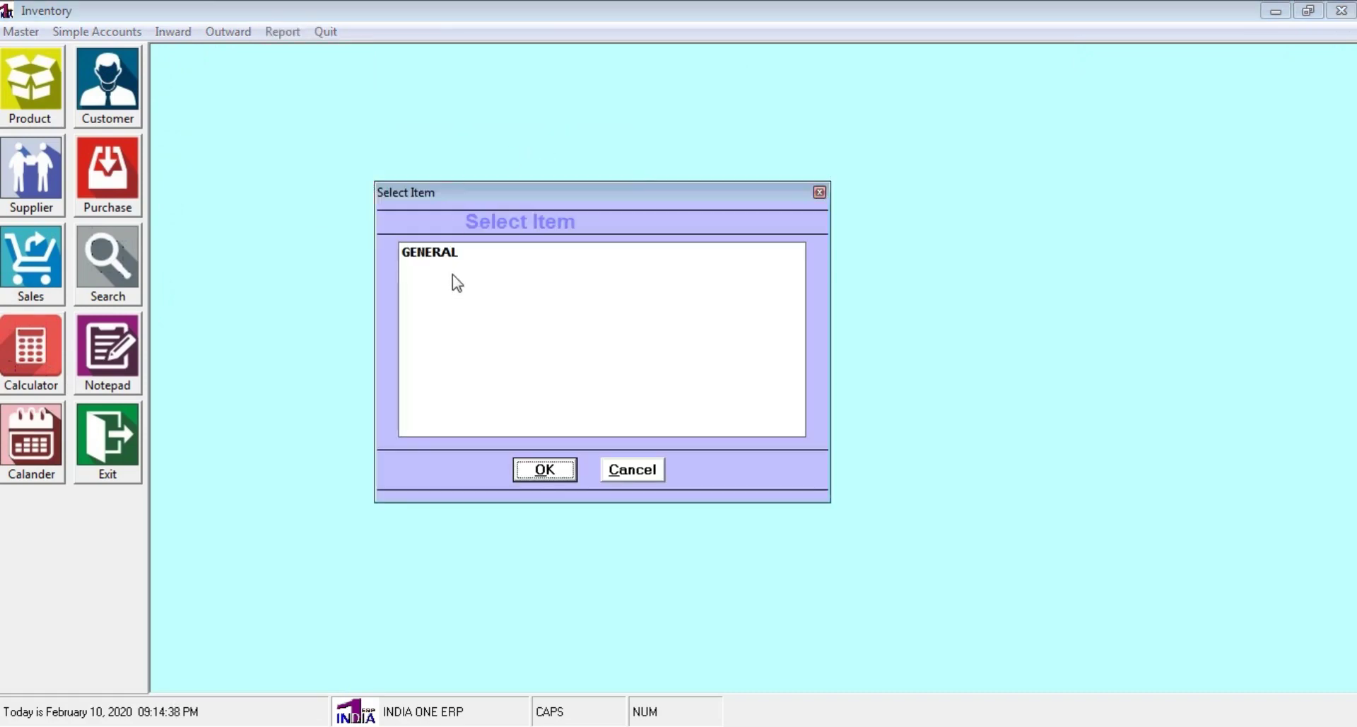
click(452, 255)
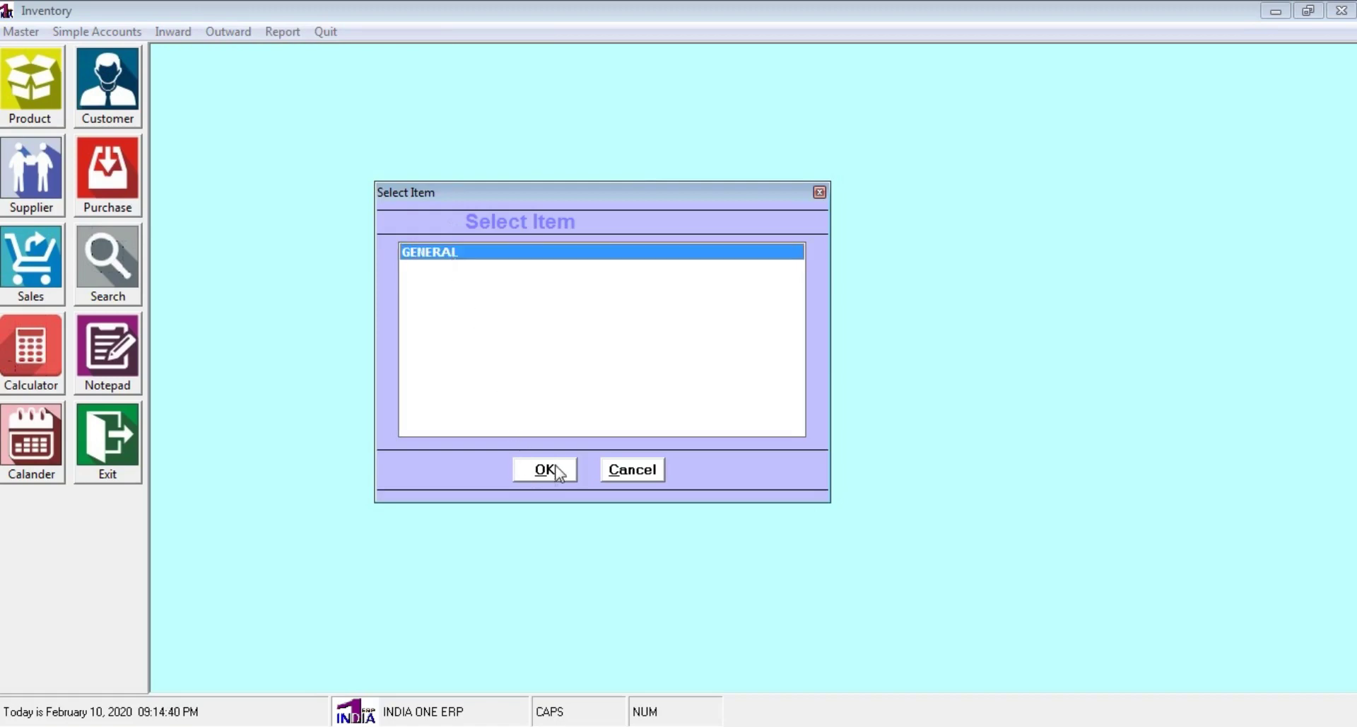
click(555, 470)
click(645, 435)
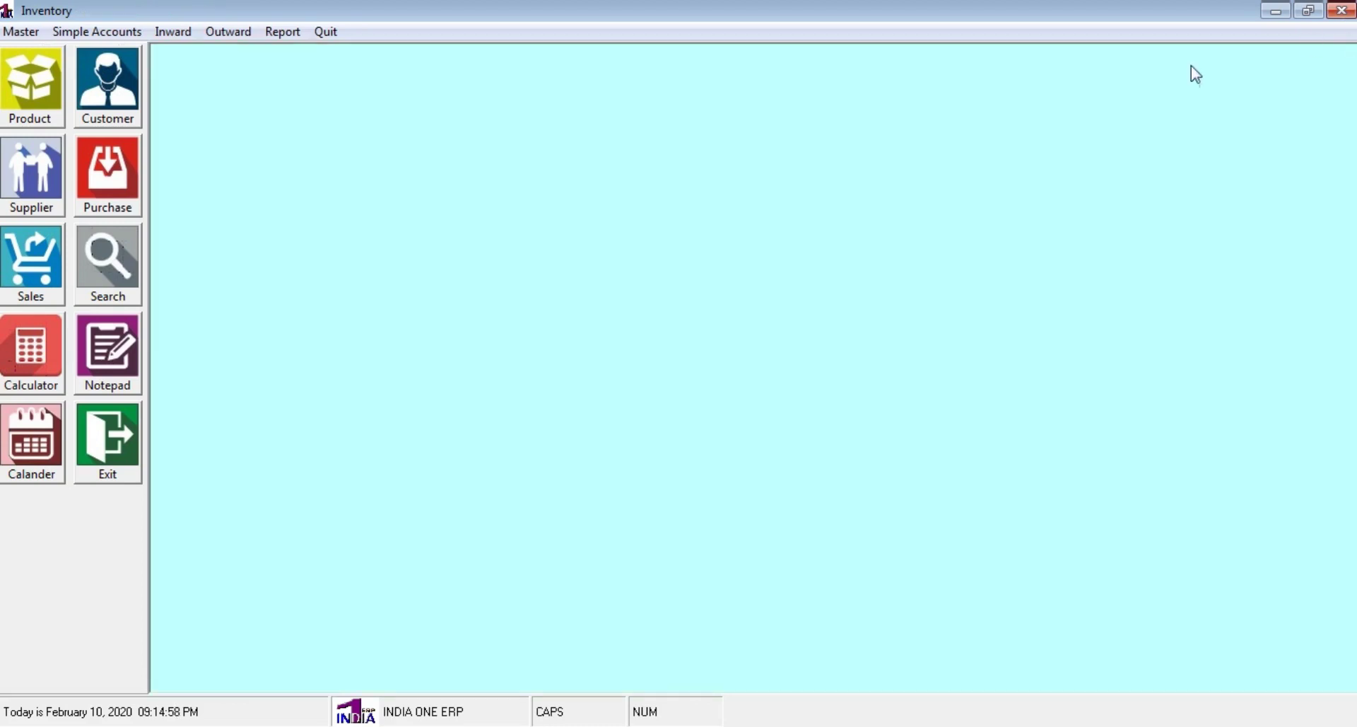
click(1349, 32)
Start a new Purchase Return from the Outward menu
click(225, 34)
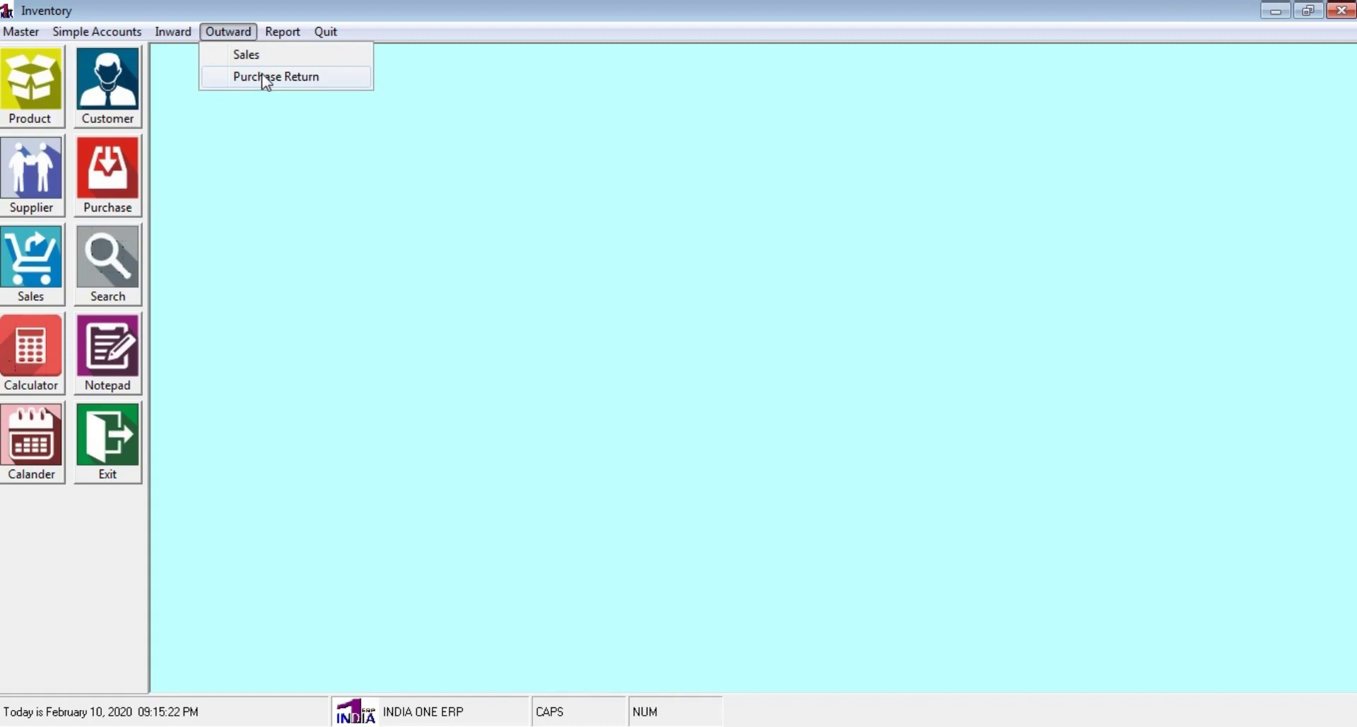
click(281, 174)
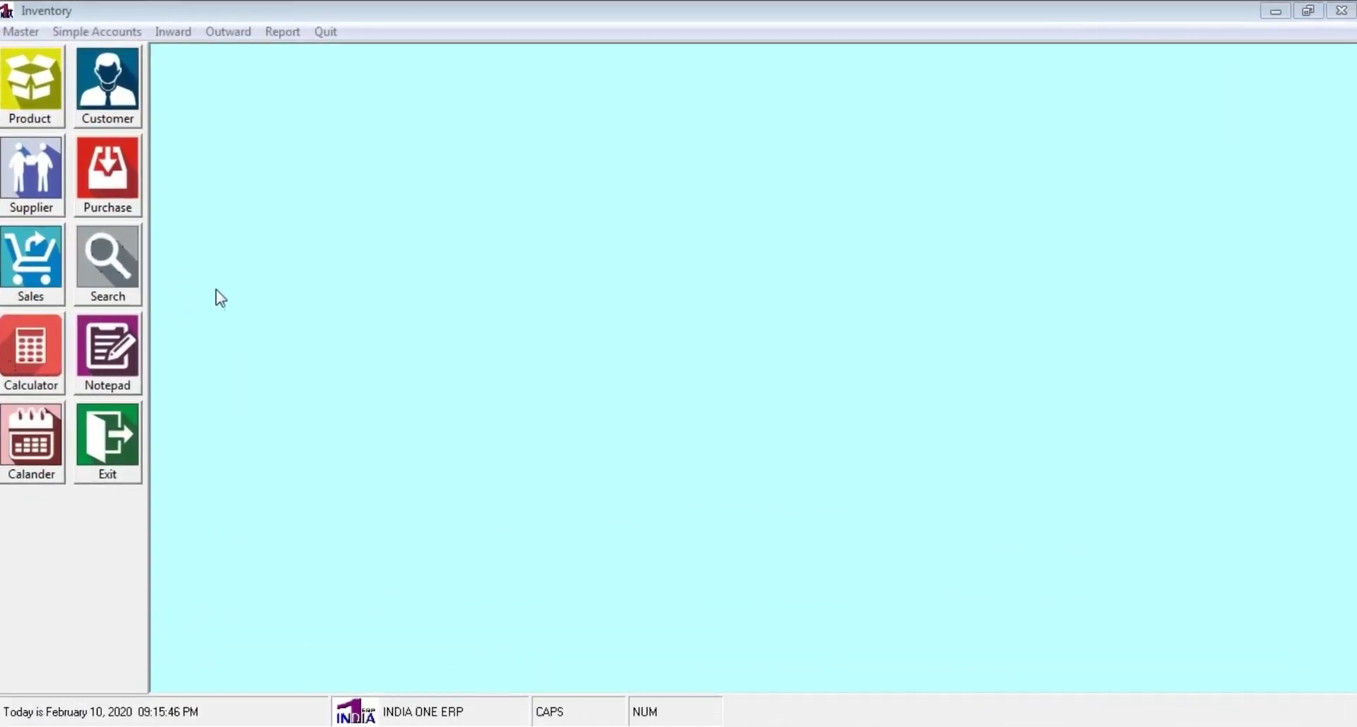
click(228, 33)
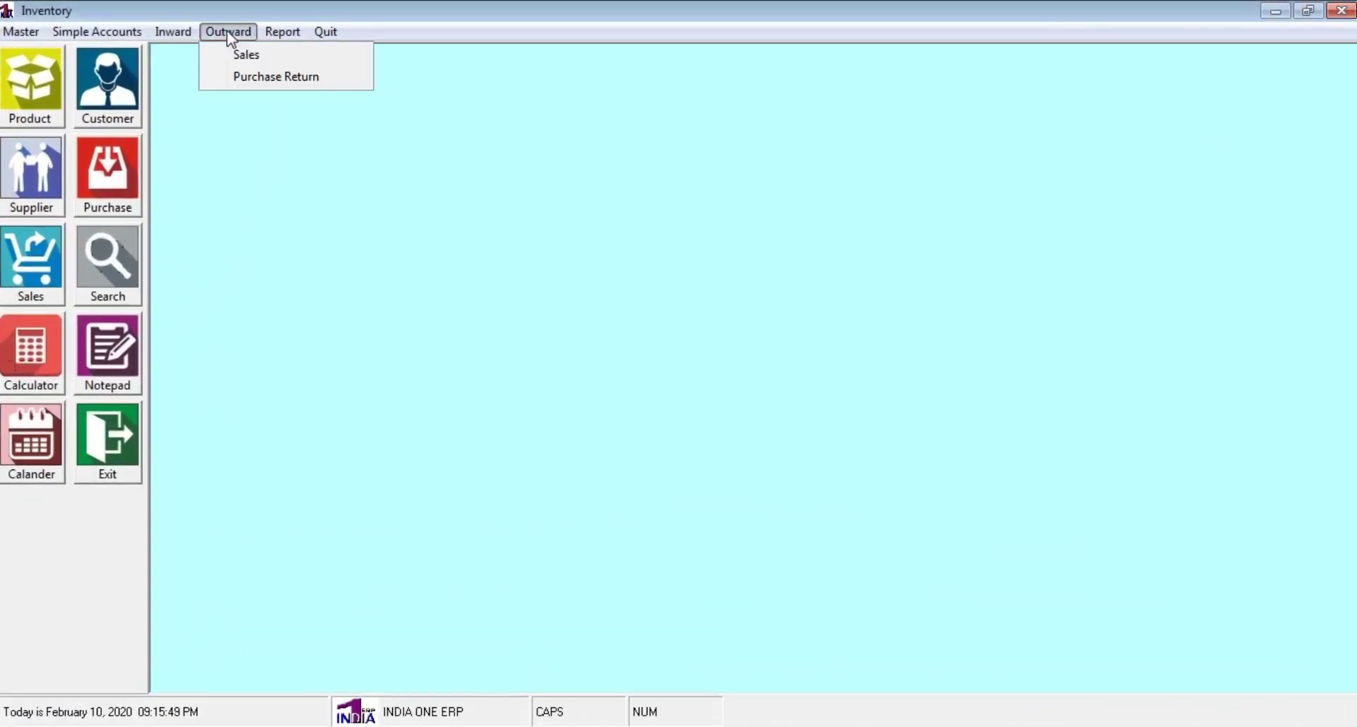
click(271, 78)
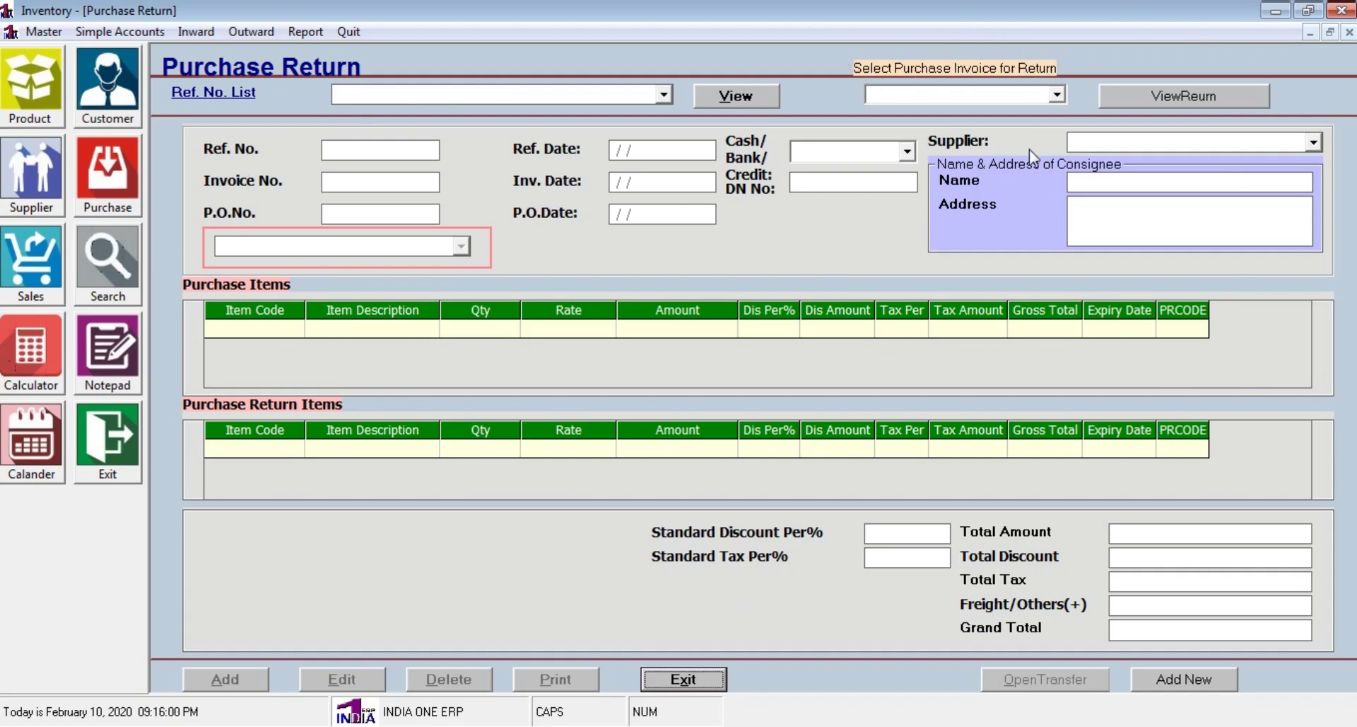
Load purchase invoice 123 for return and copy its SHAMPOO line into the return items
click(1055, 97)
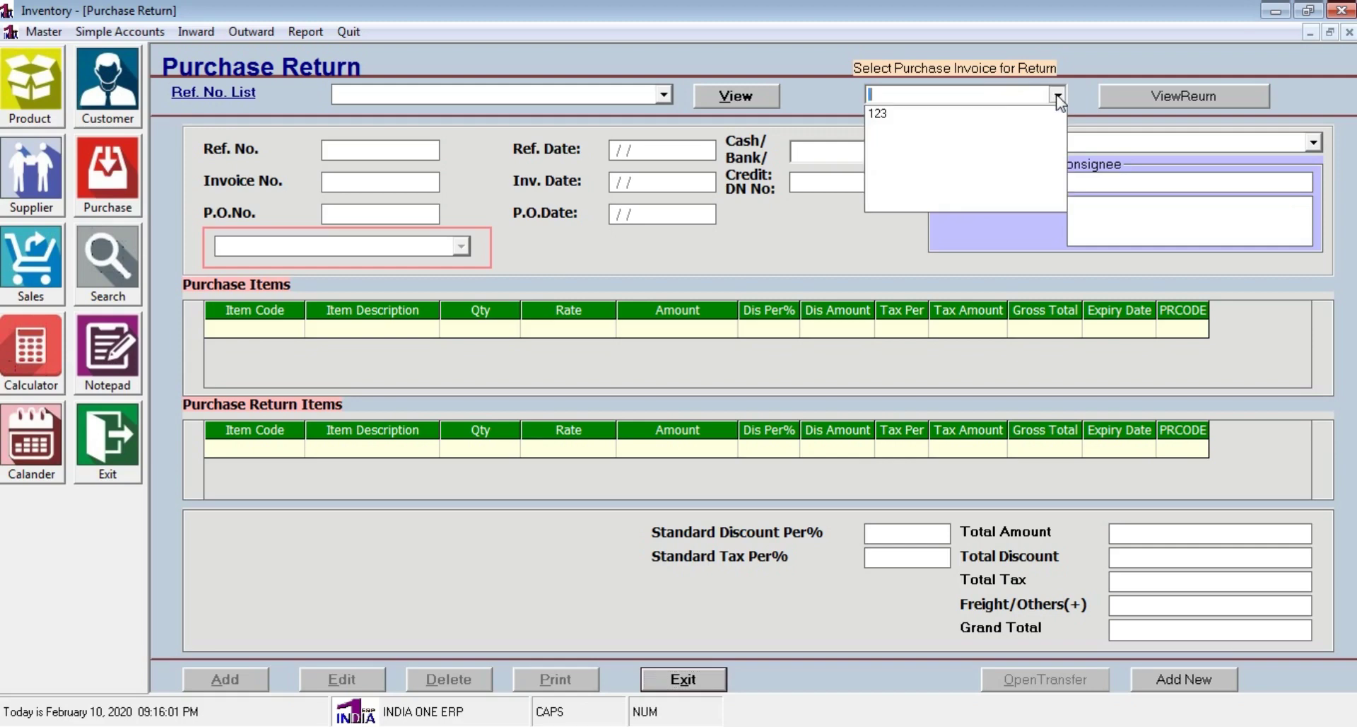
click(897, 115)
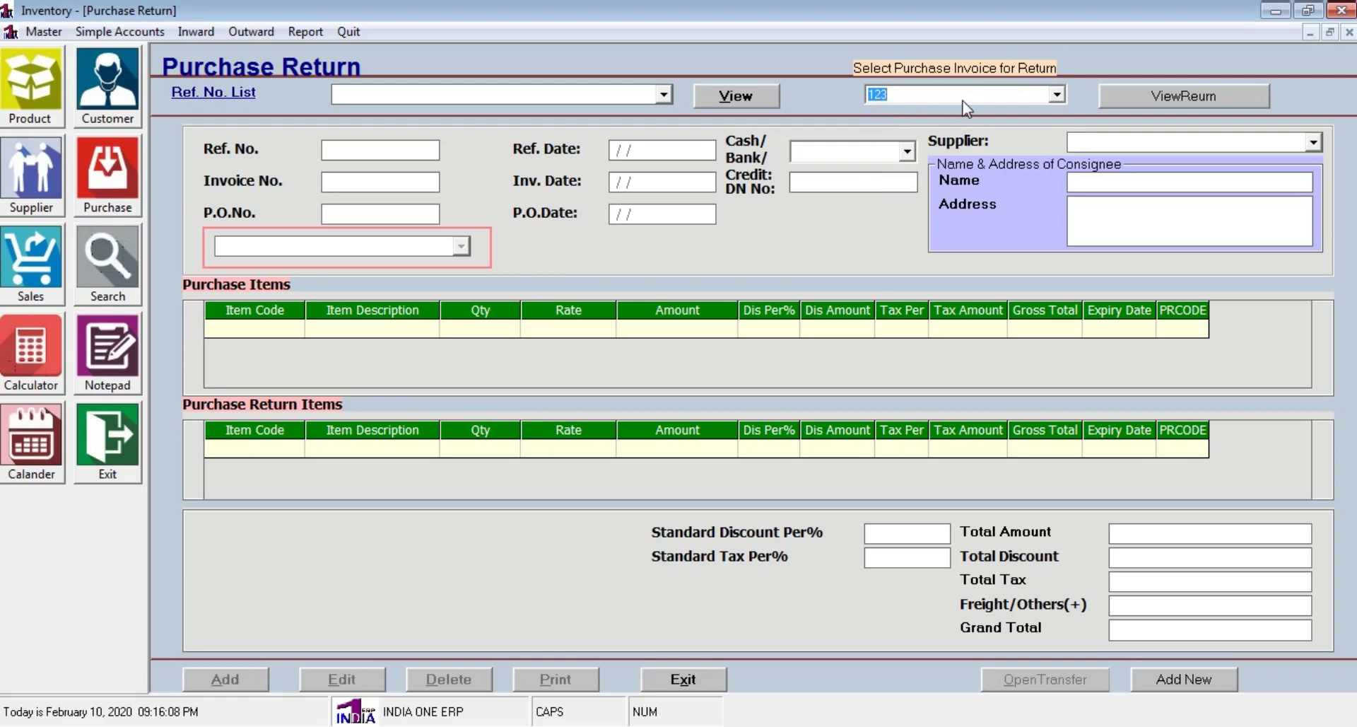
click(1176, 106)
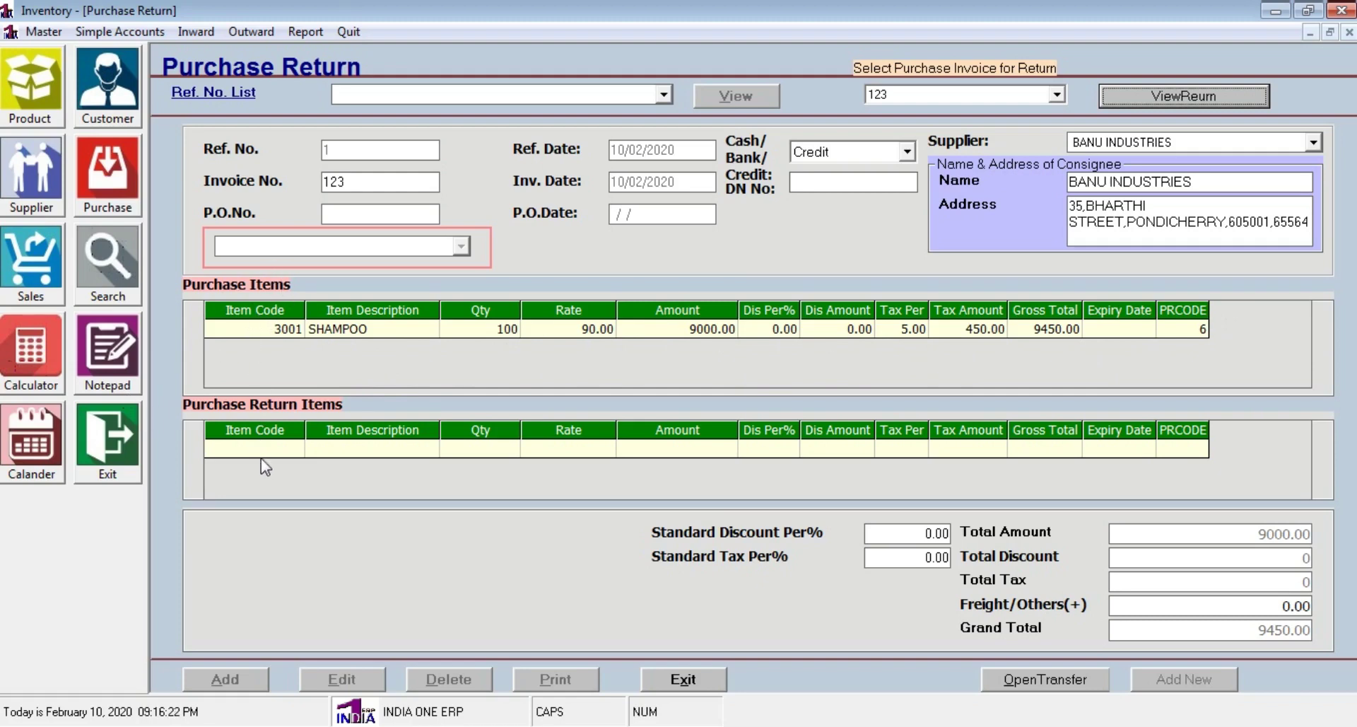
click(1071, 683)
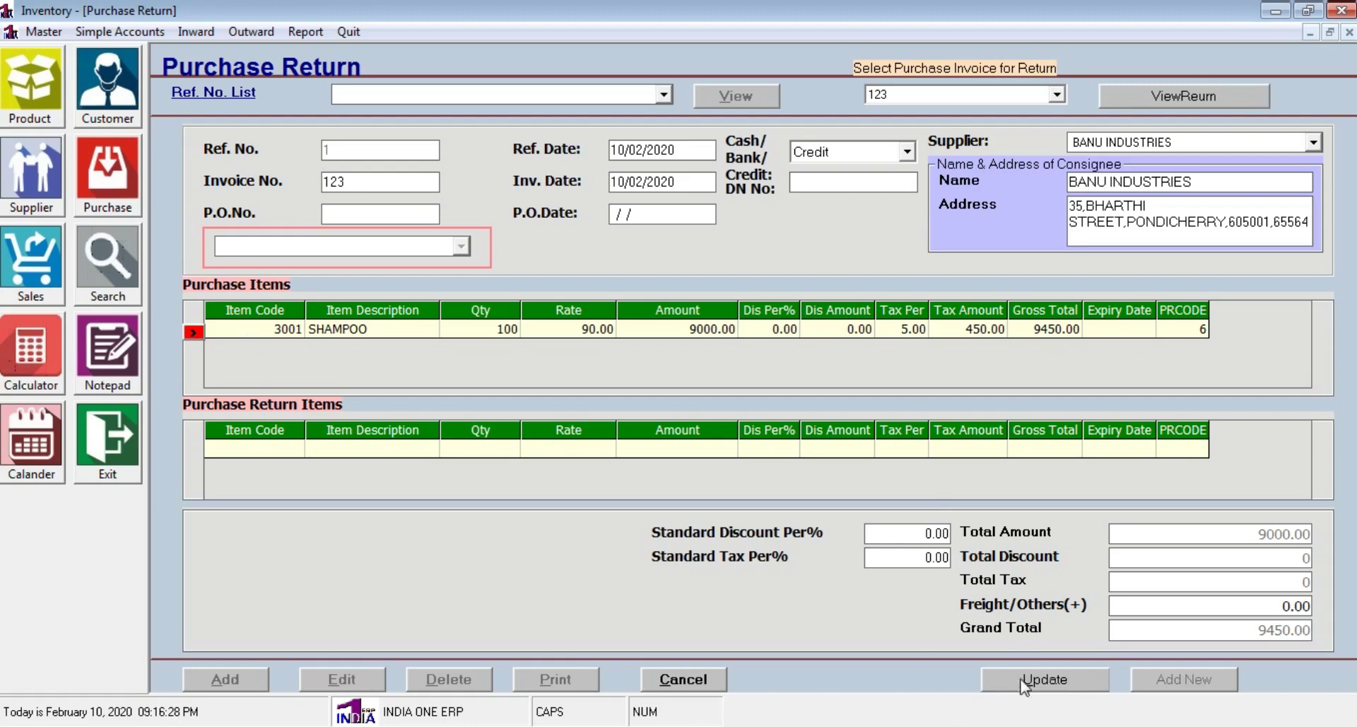
click(197, 331)
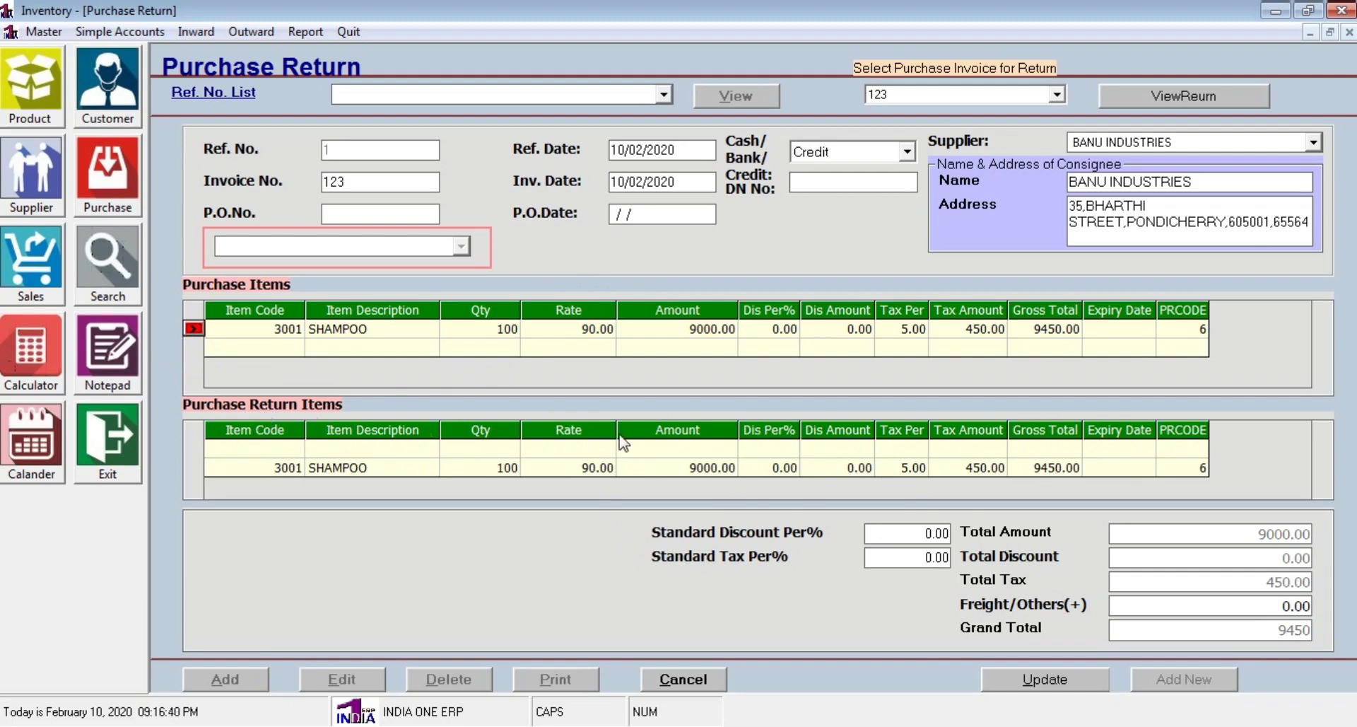
Set the returned SHAMPOO quantity to 5, save the 450 return, and close the form
click(488, 468)
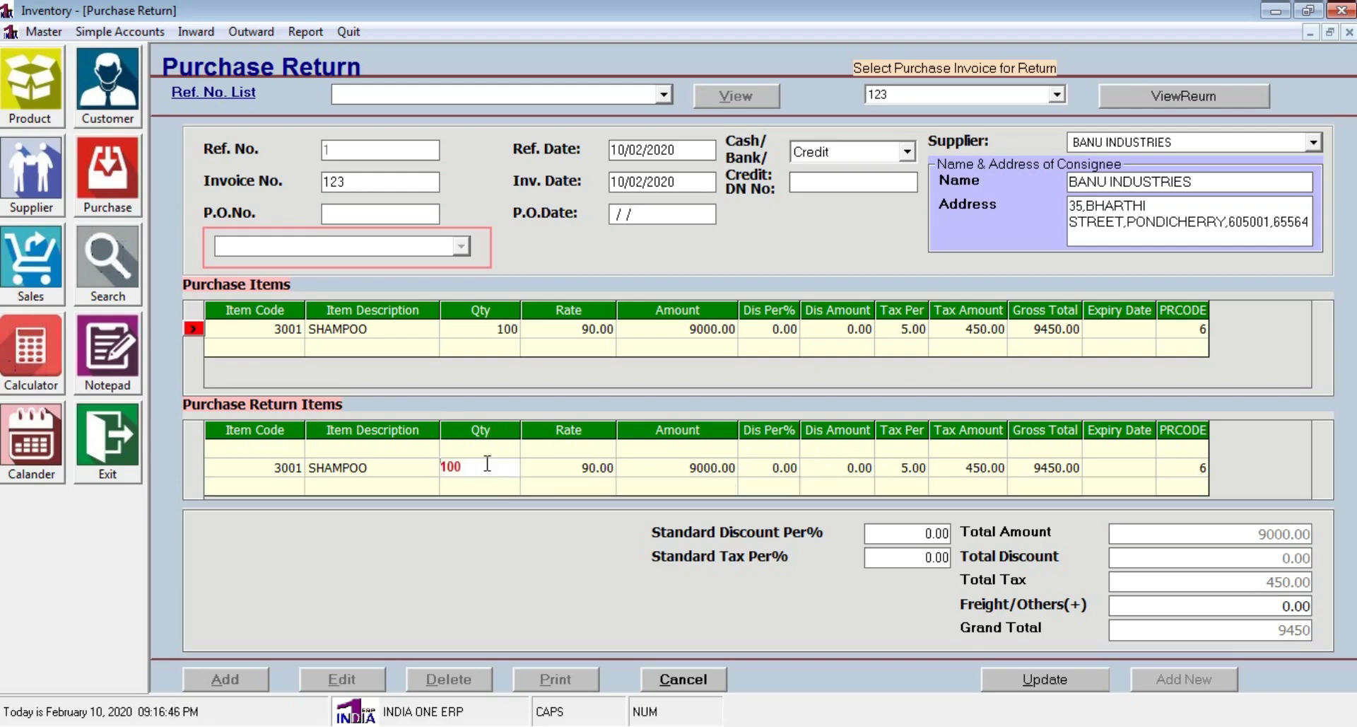
key(Delete)
key(Delete)
key(Return)
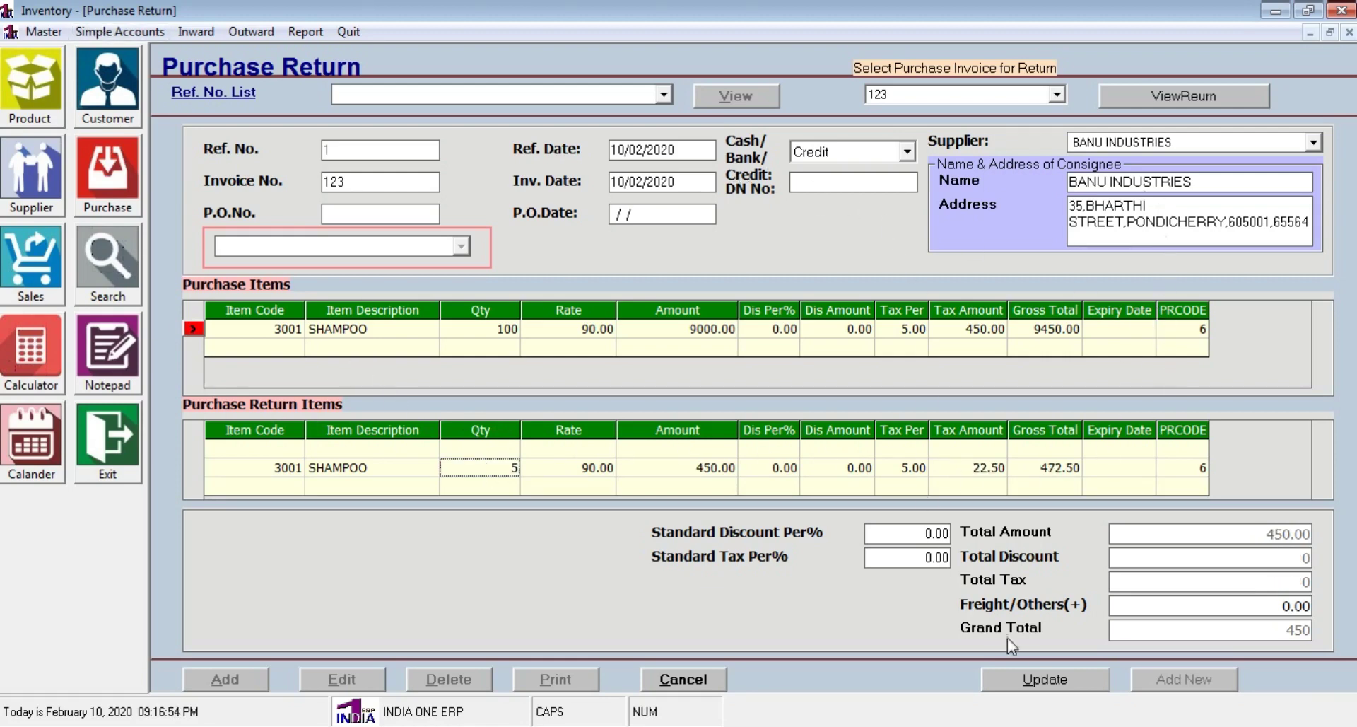
click(1055, 682)
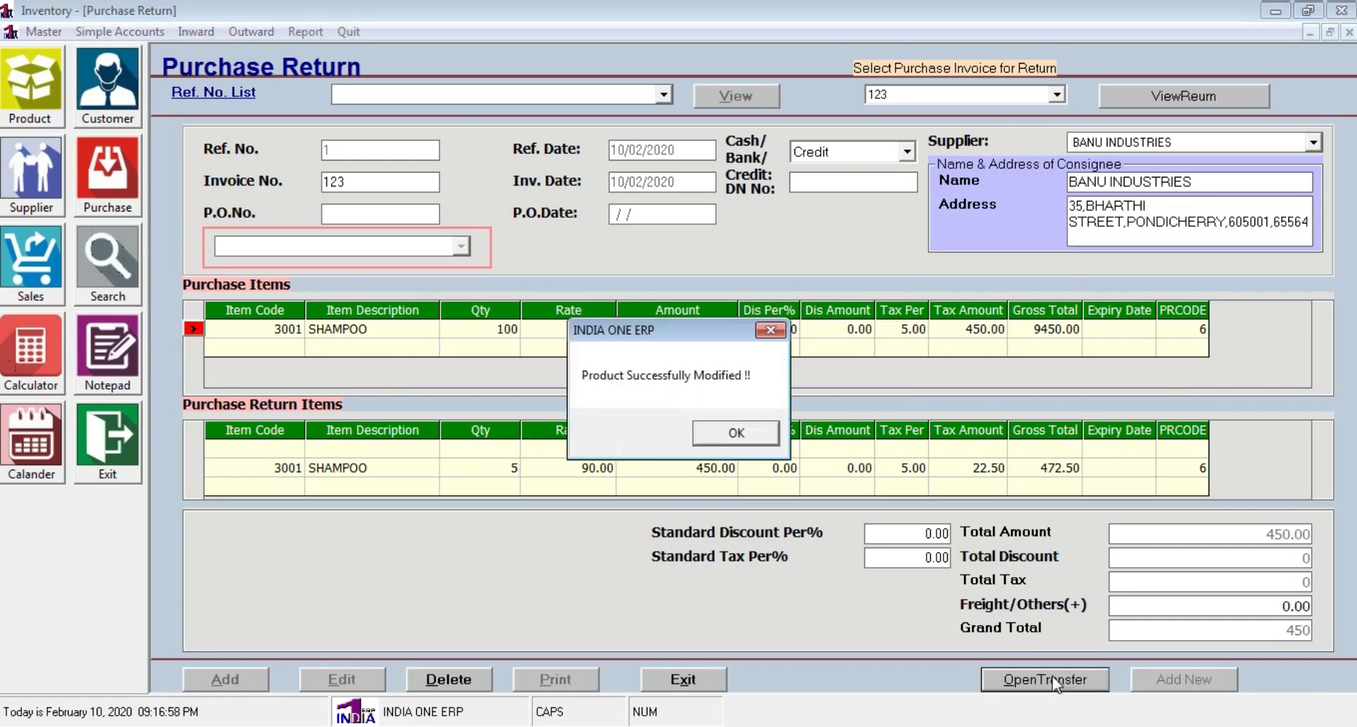
click(758, 434)
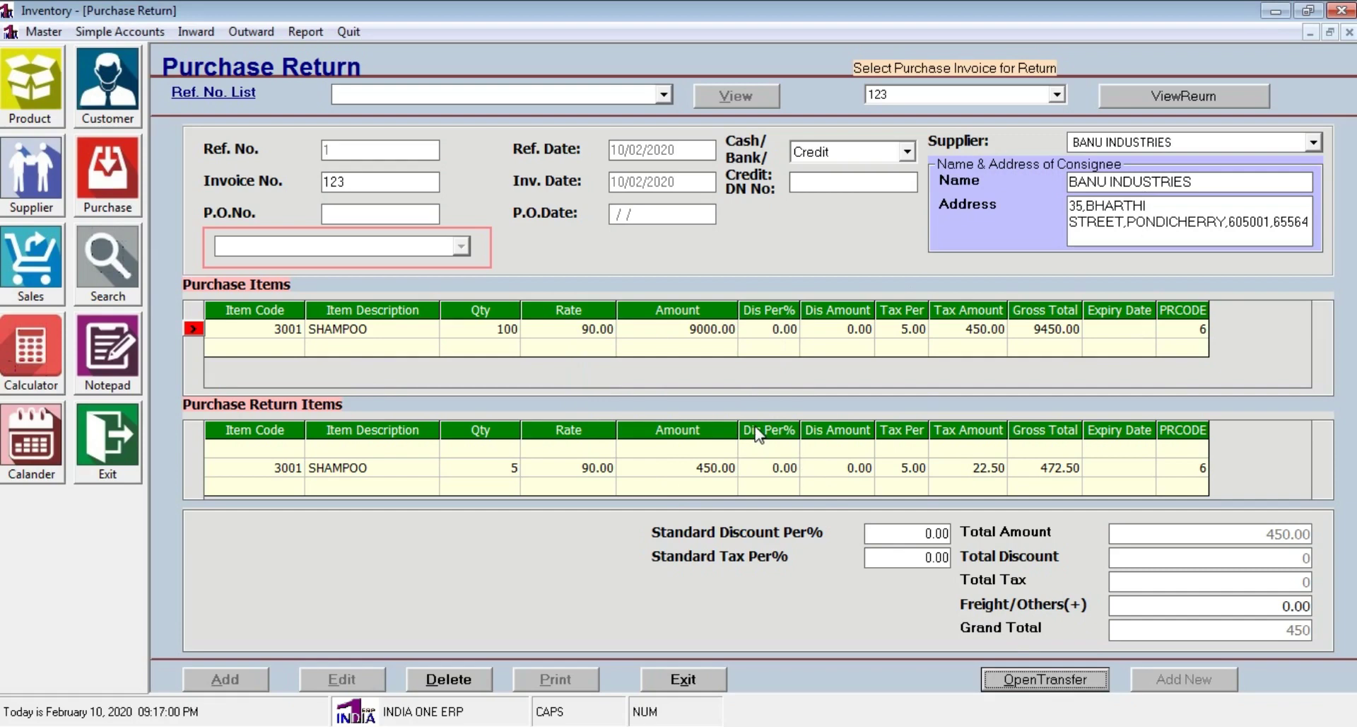
click(718, 683)
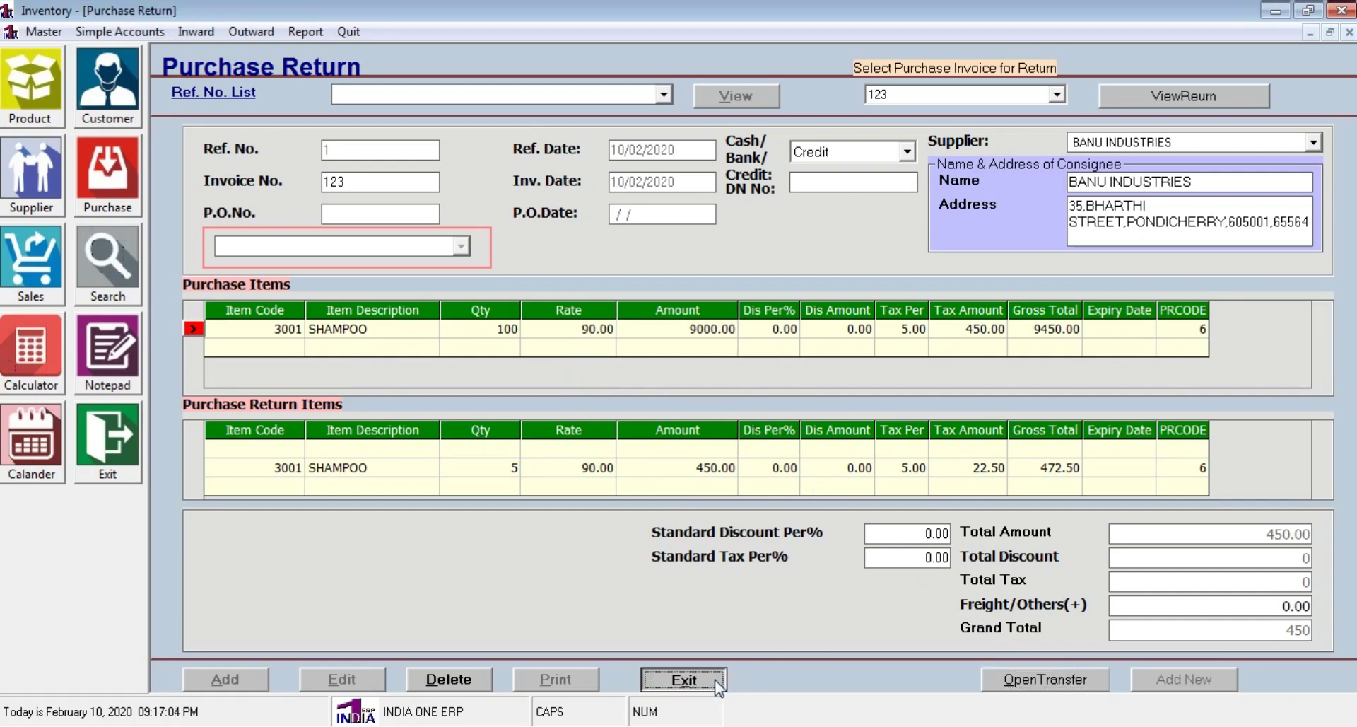
click(718, 682)
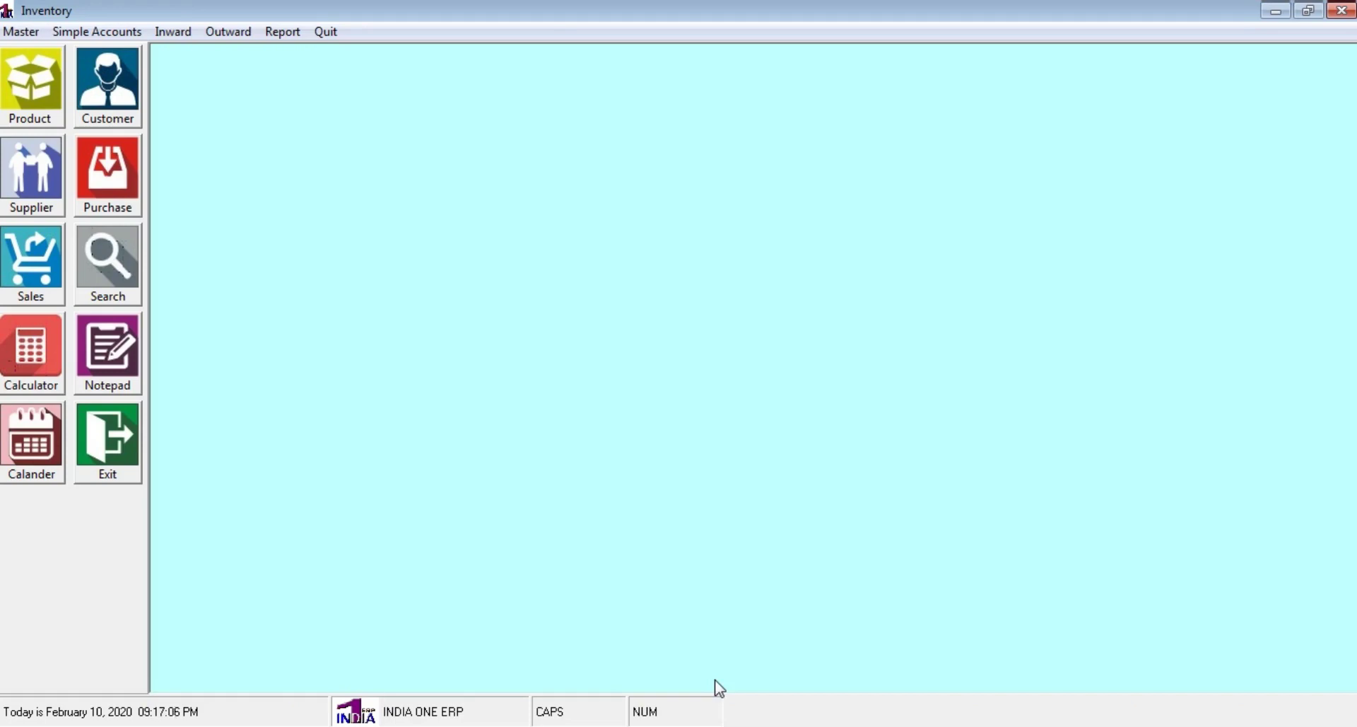
click(281, 32)
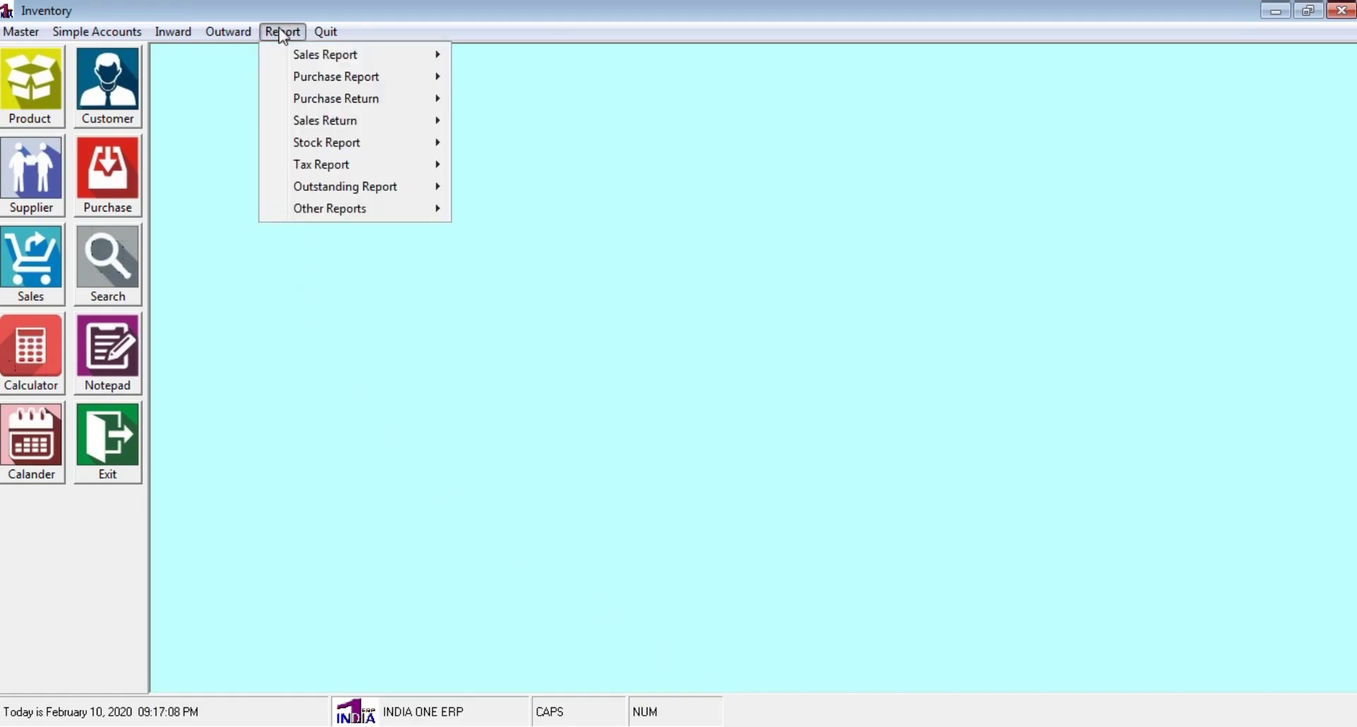
mouse_move(315, 149)
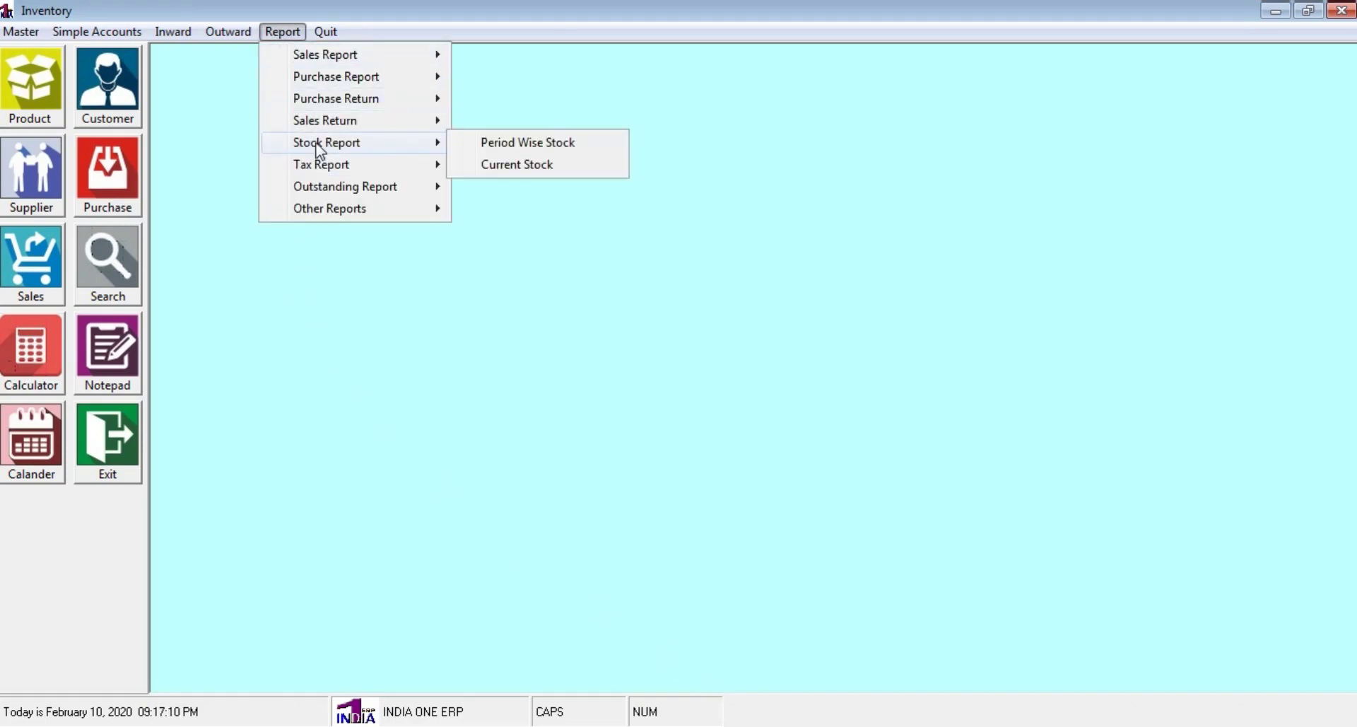
click(542, 166)
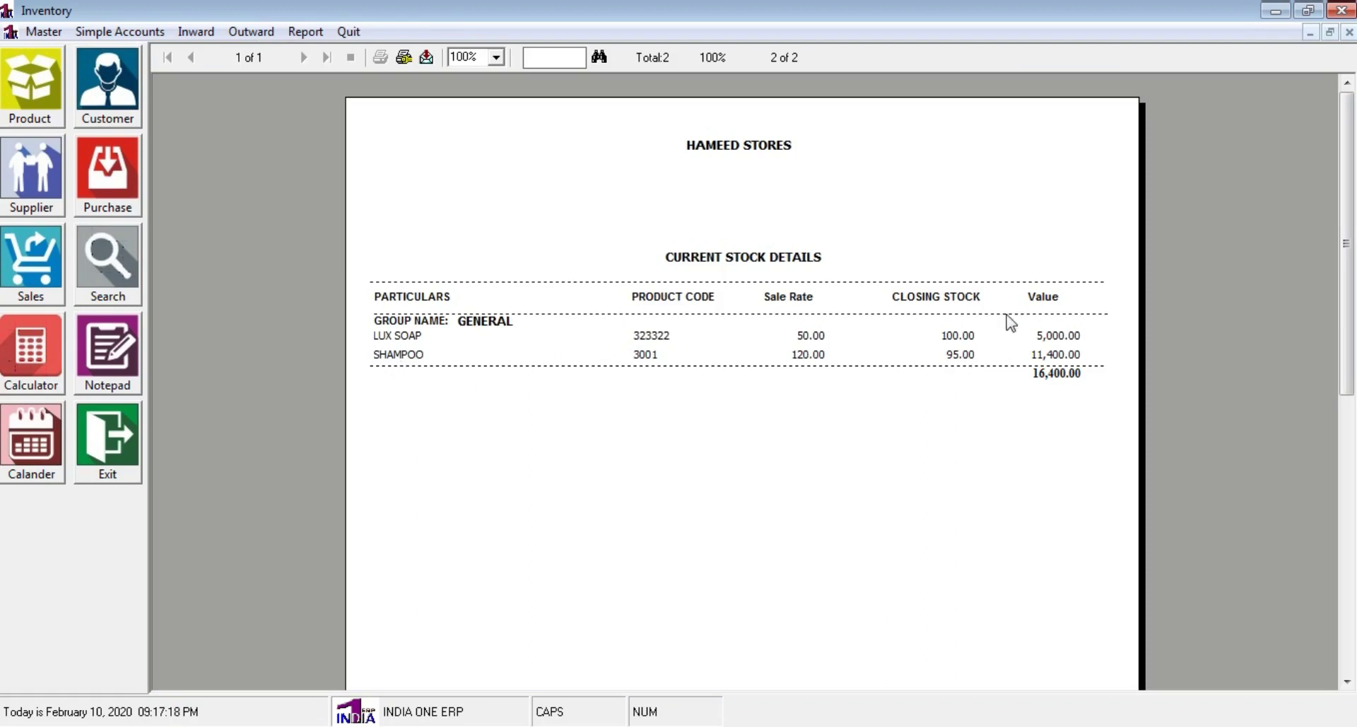
click(1349, 33)
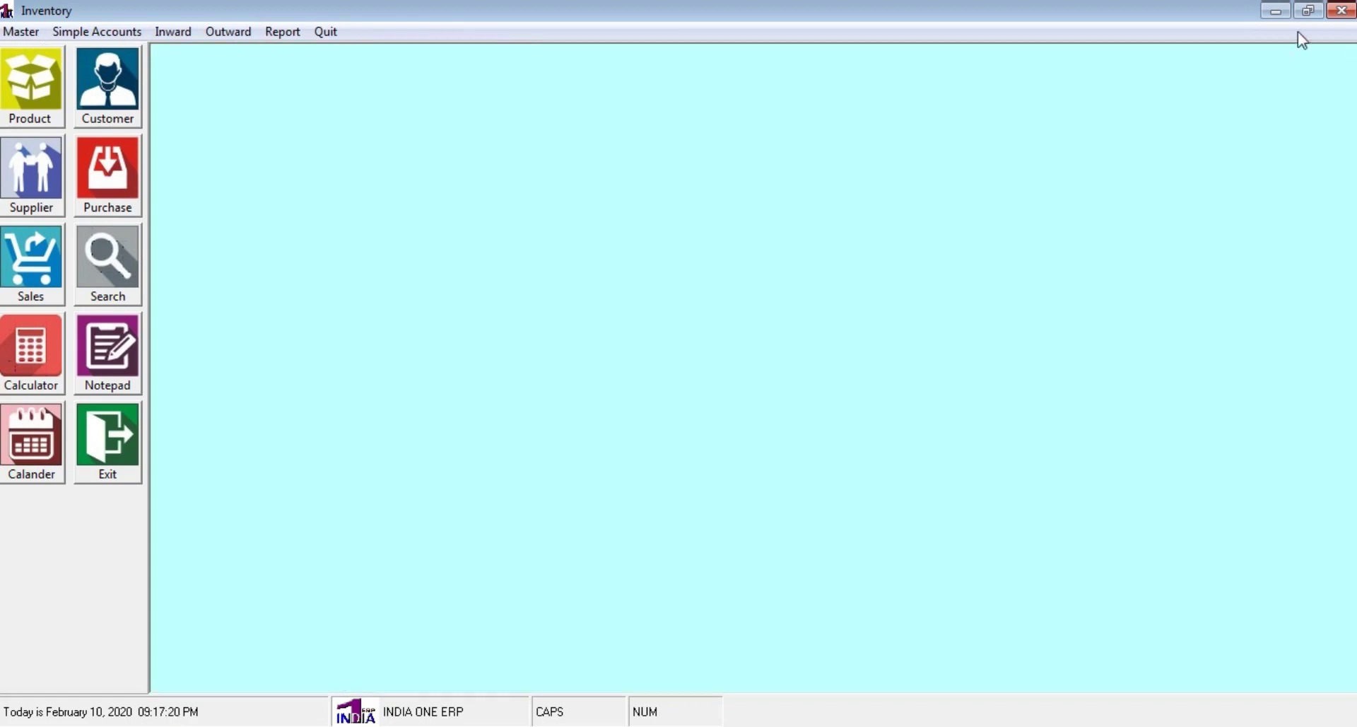
click(283, 32)
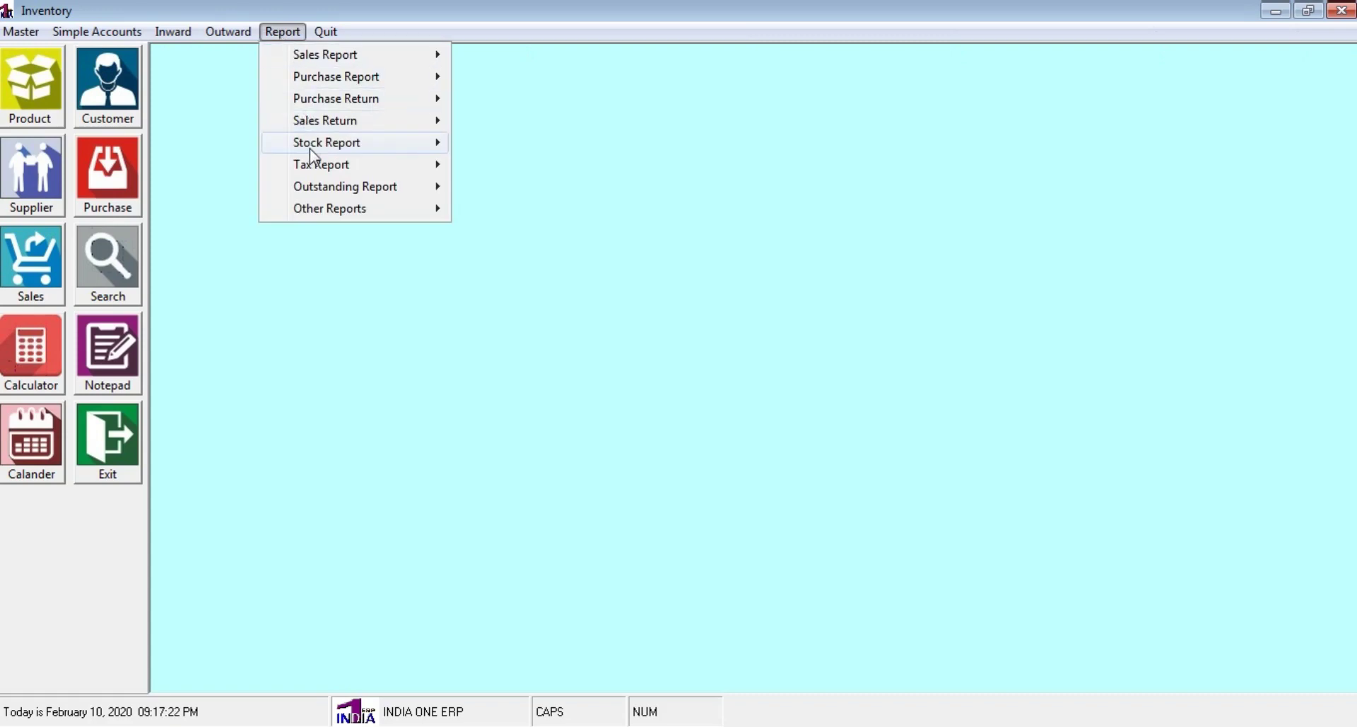
mouse_move(439, 143)
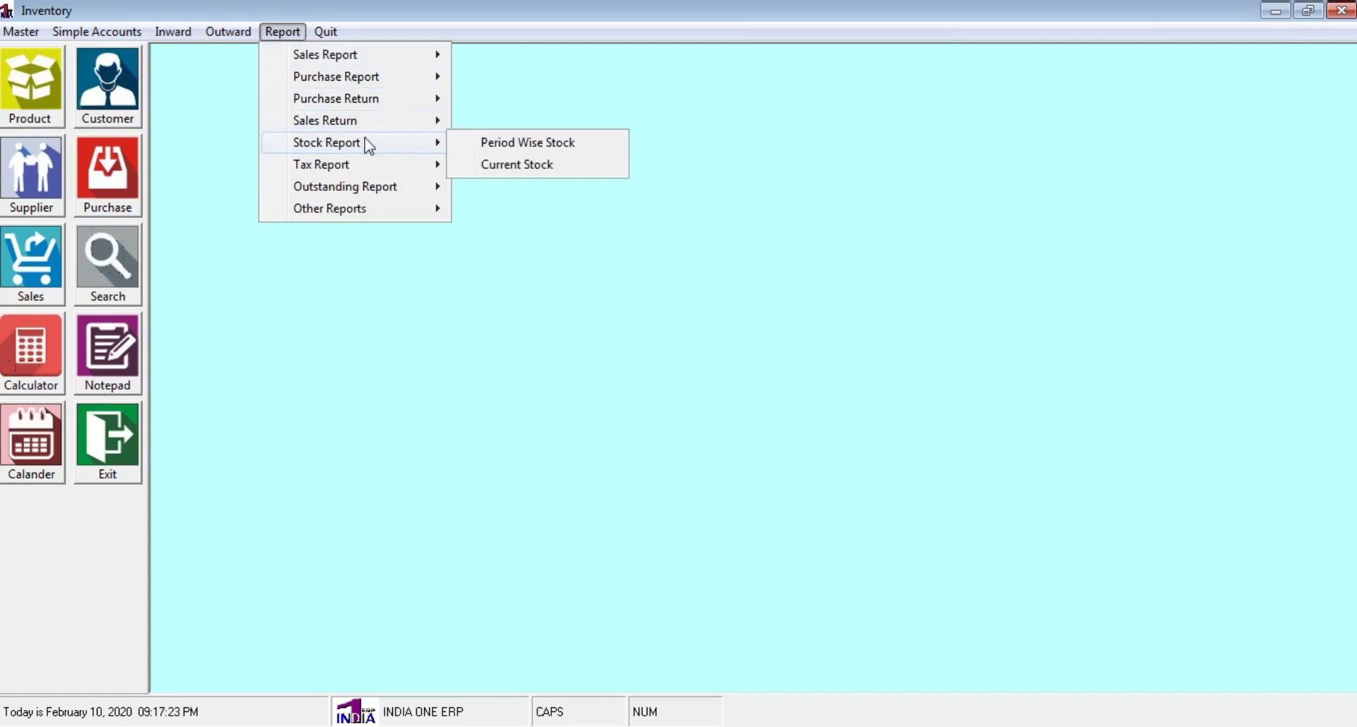
click(549, 171)
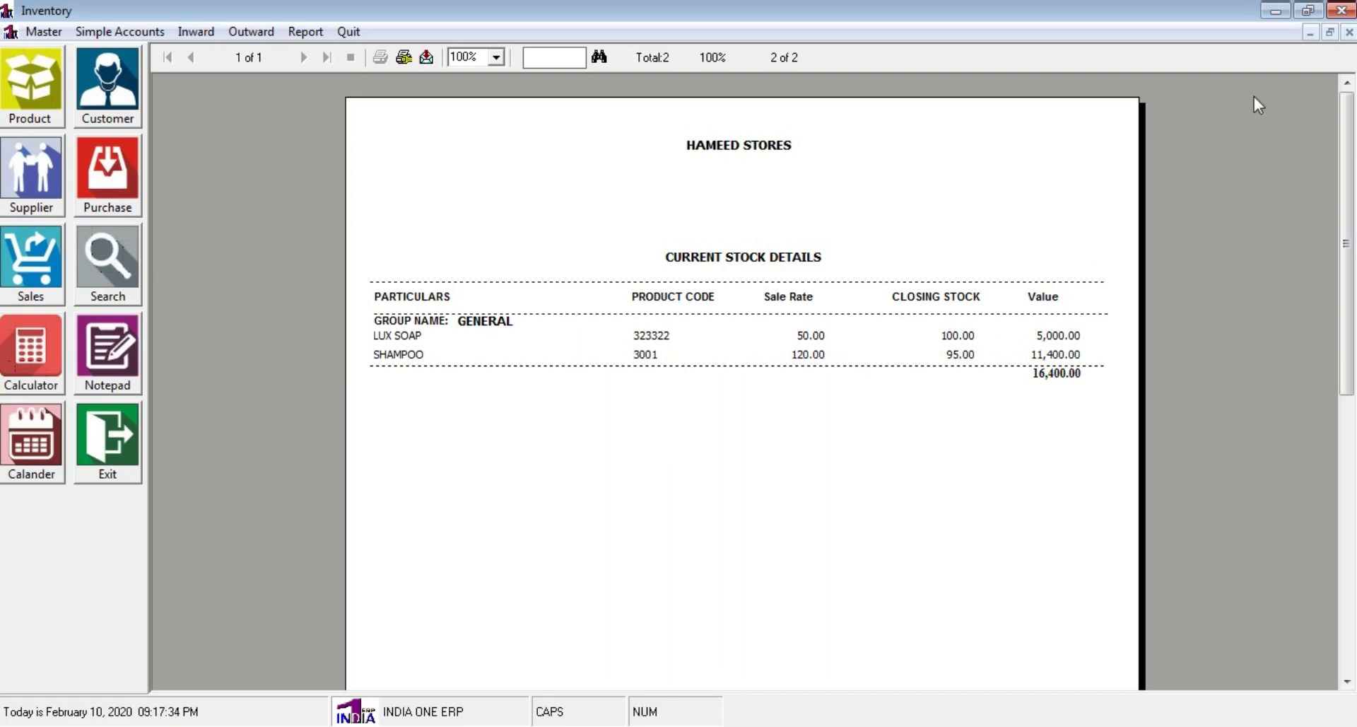
click(1349, 32)
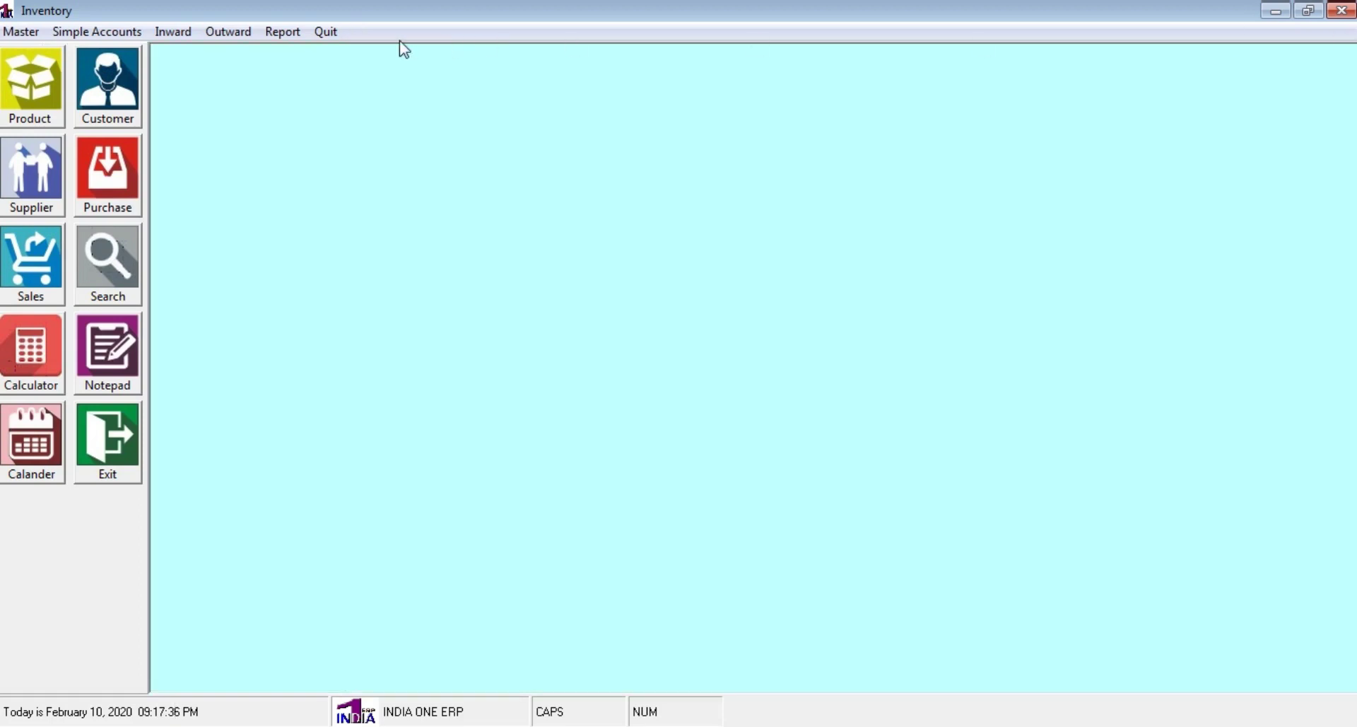
click(294, 35)
mouse_move(309, 145)
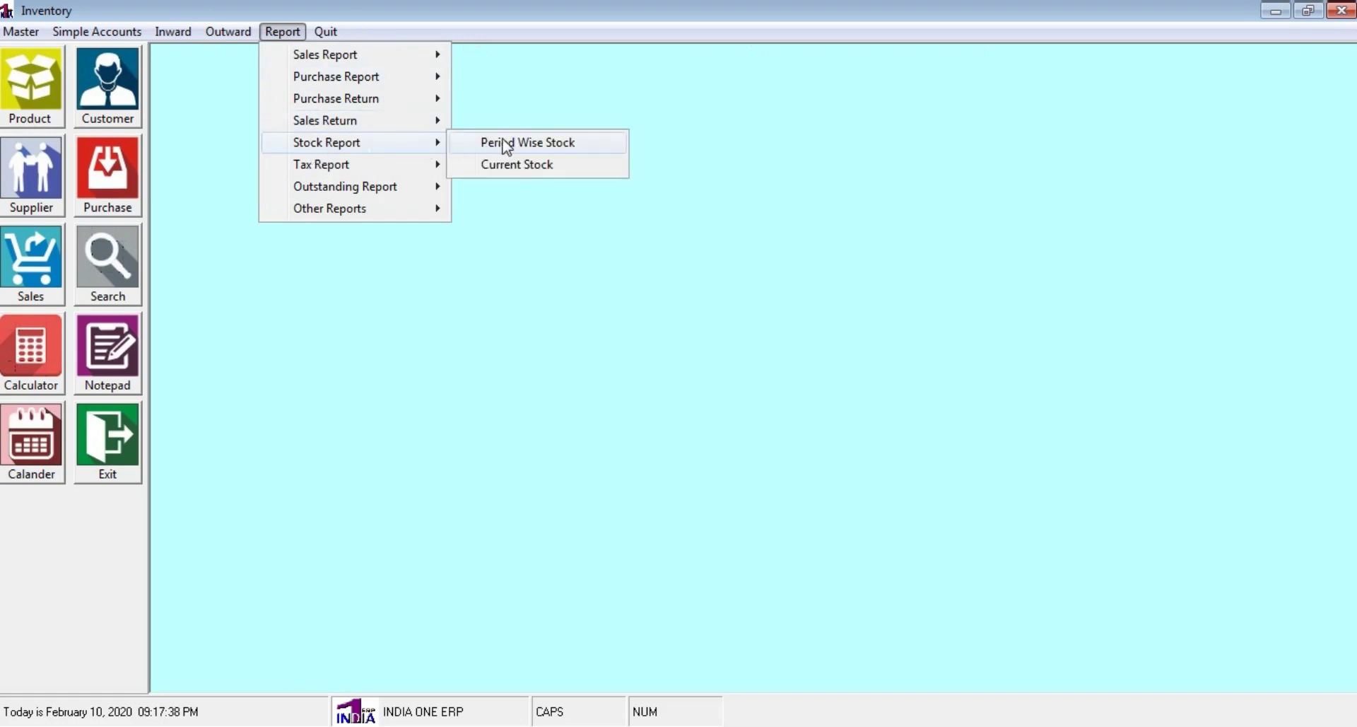
click(506, 144)
click(425, 263)
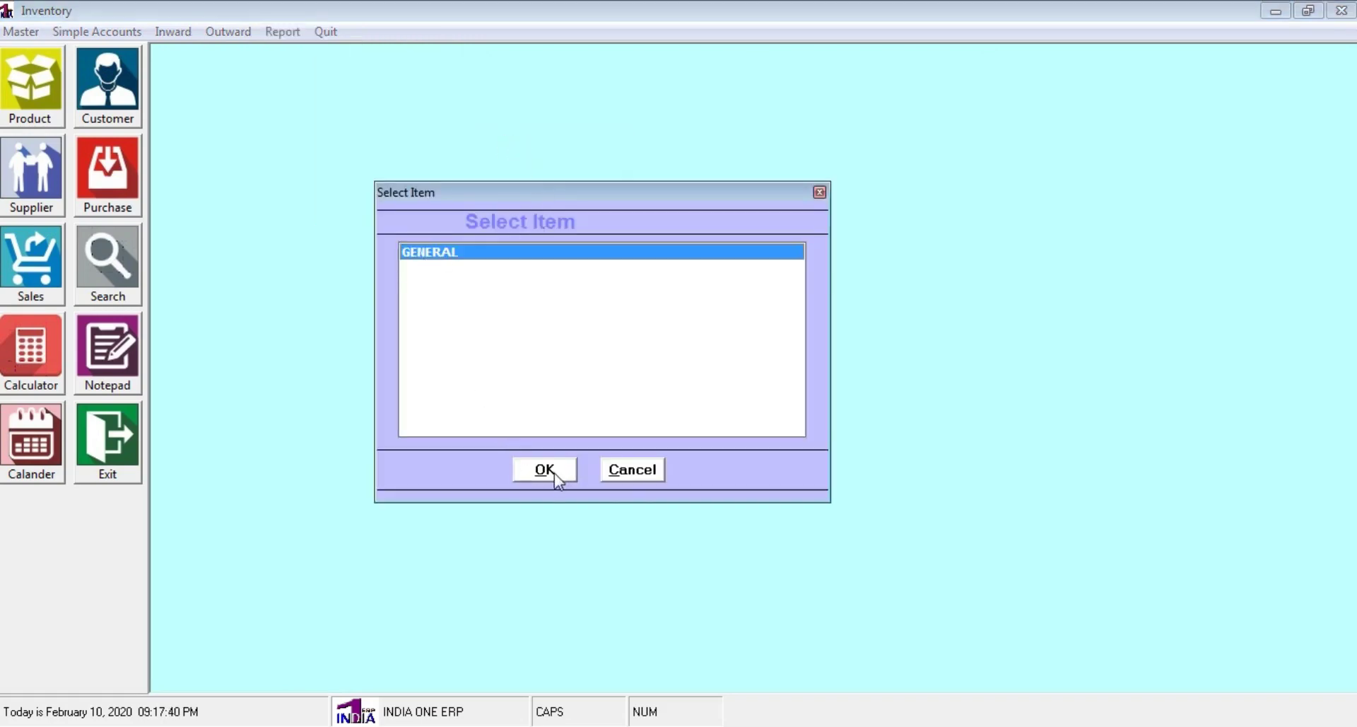
click(554, 473)
click(646, 447)
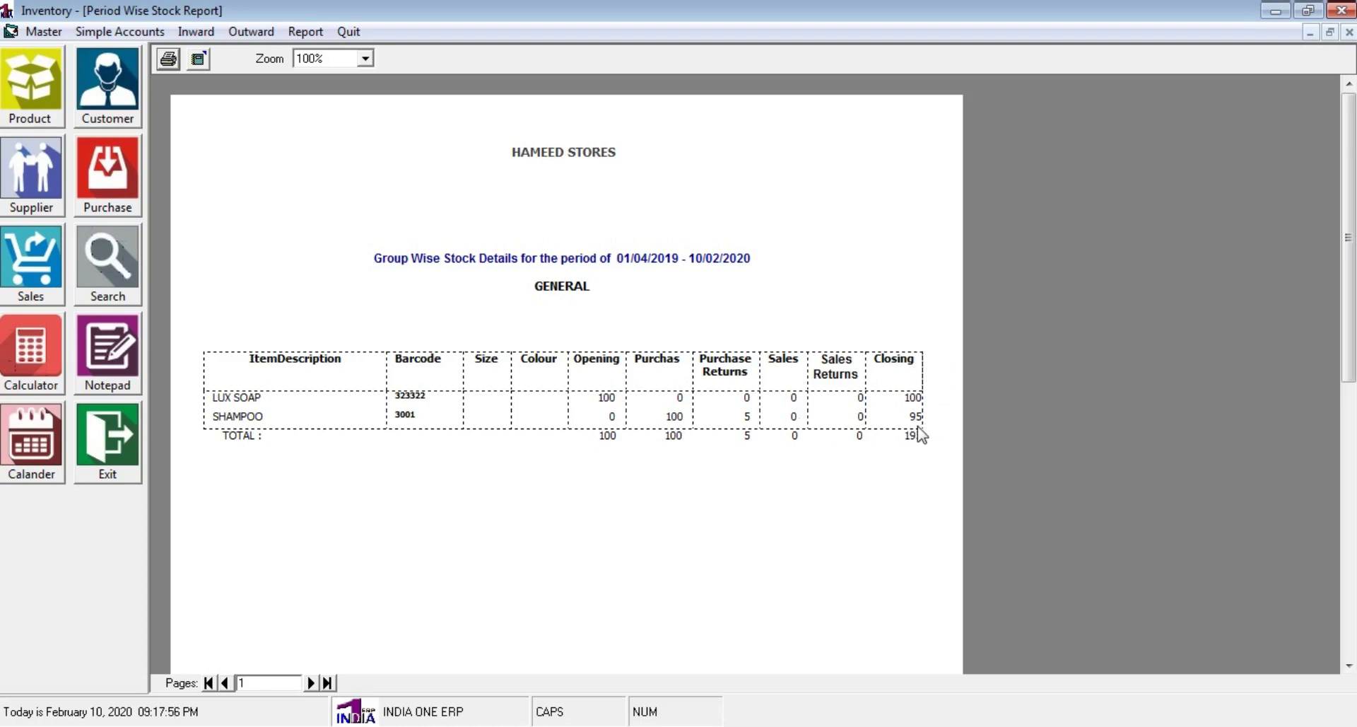
click(1349, 33)
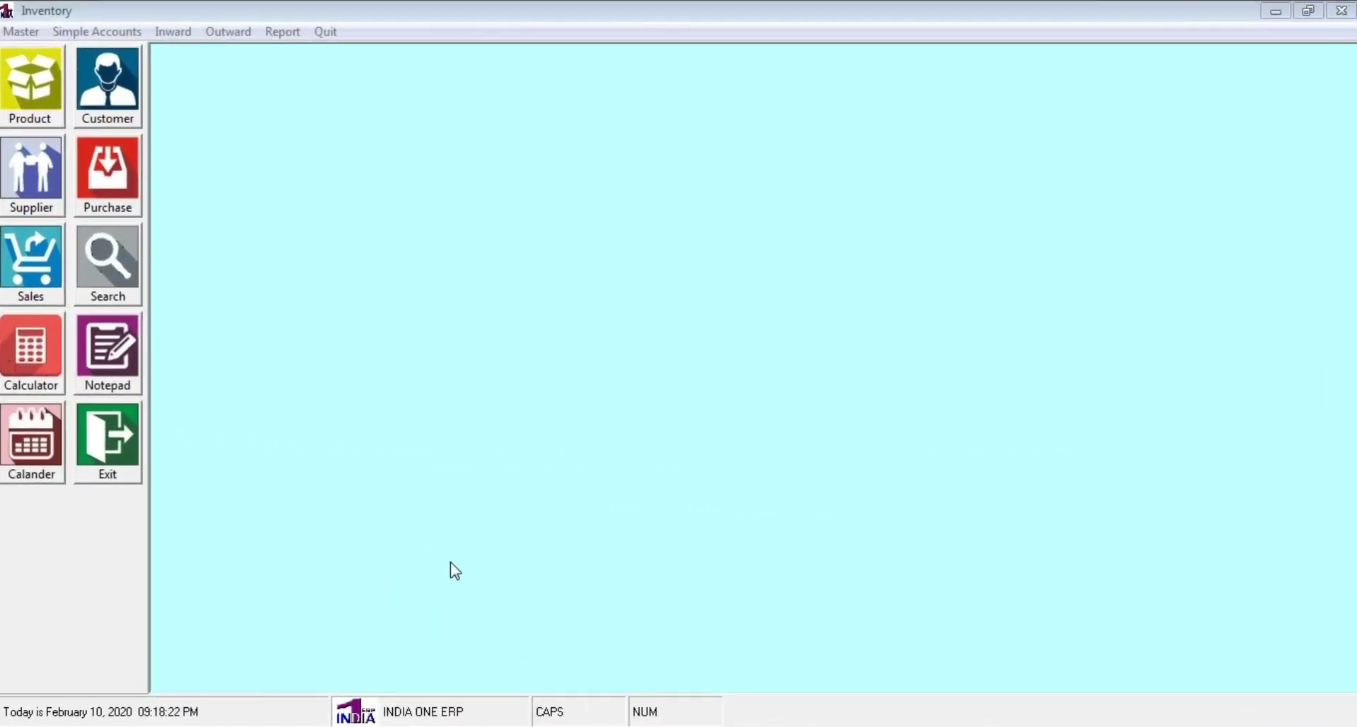
Open Sales entry and begin new invoice 3 dated 10/02/2020 on the cash account
click(49, 294)
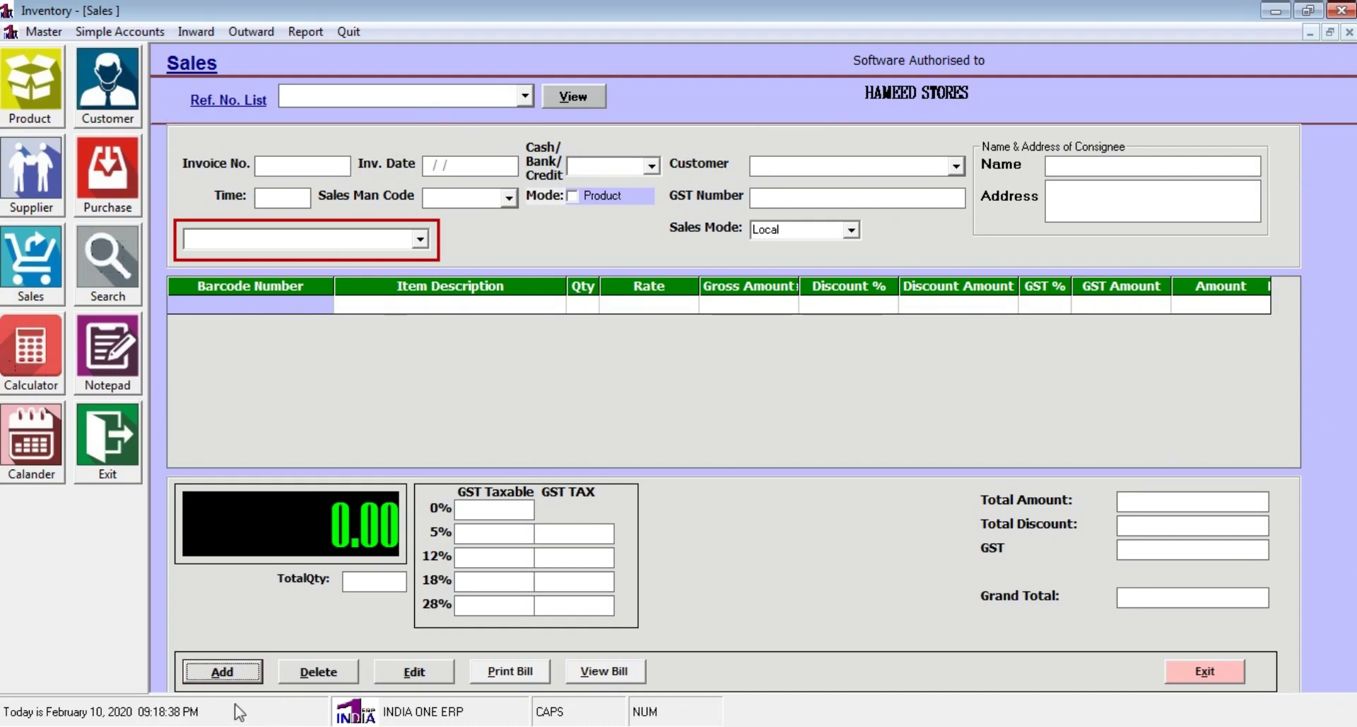
click(216, 677)
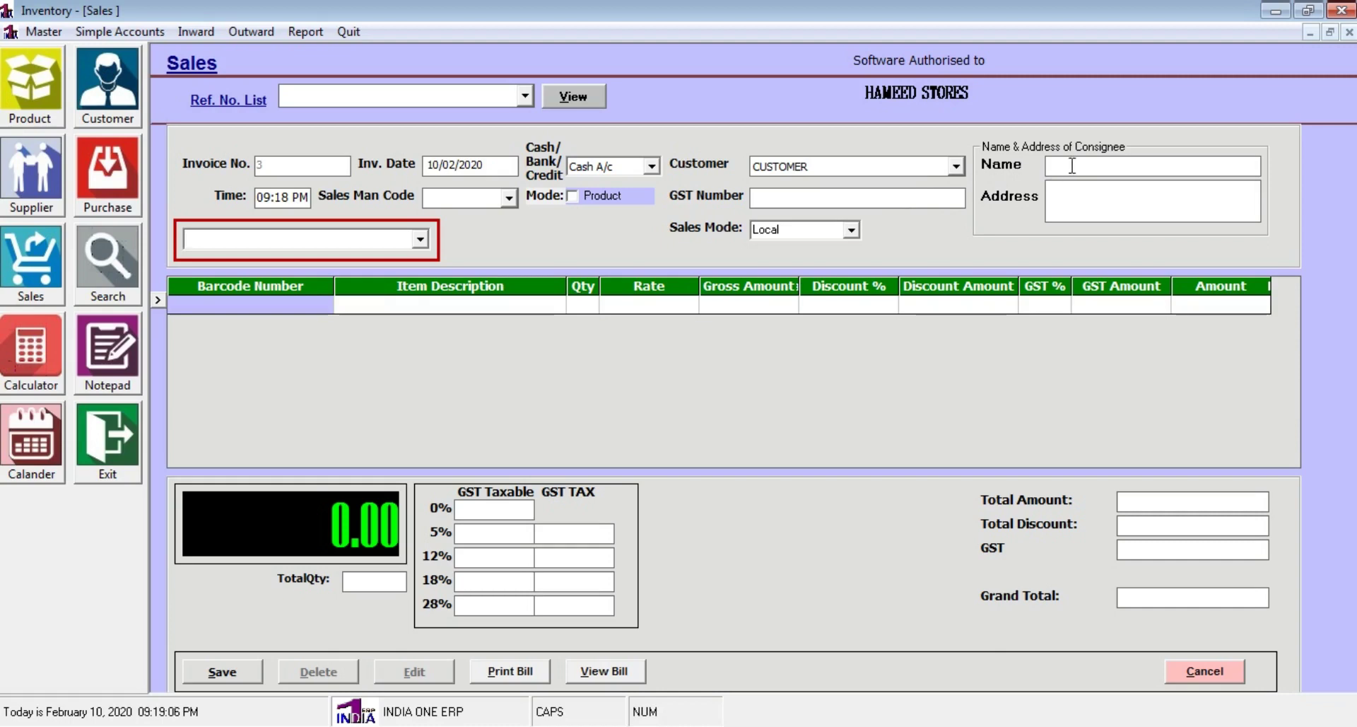
Replace the CUSTOMER placeholder with the saved customer from the lookup, leaving Sales Man Code empty
click(916, 170)
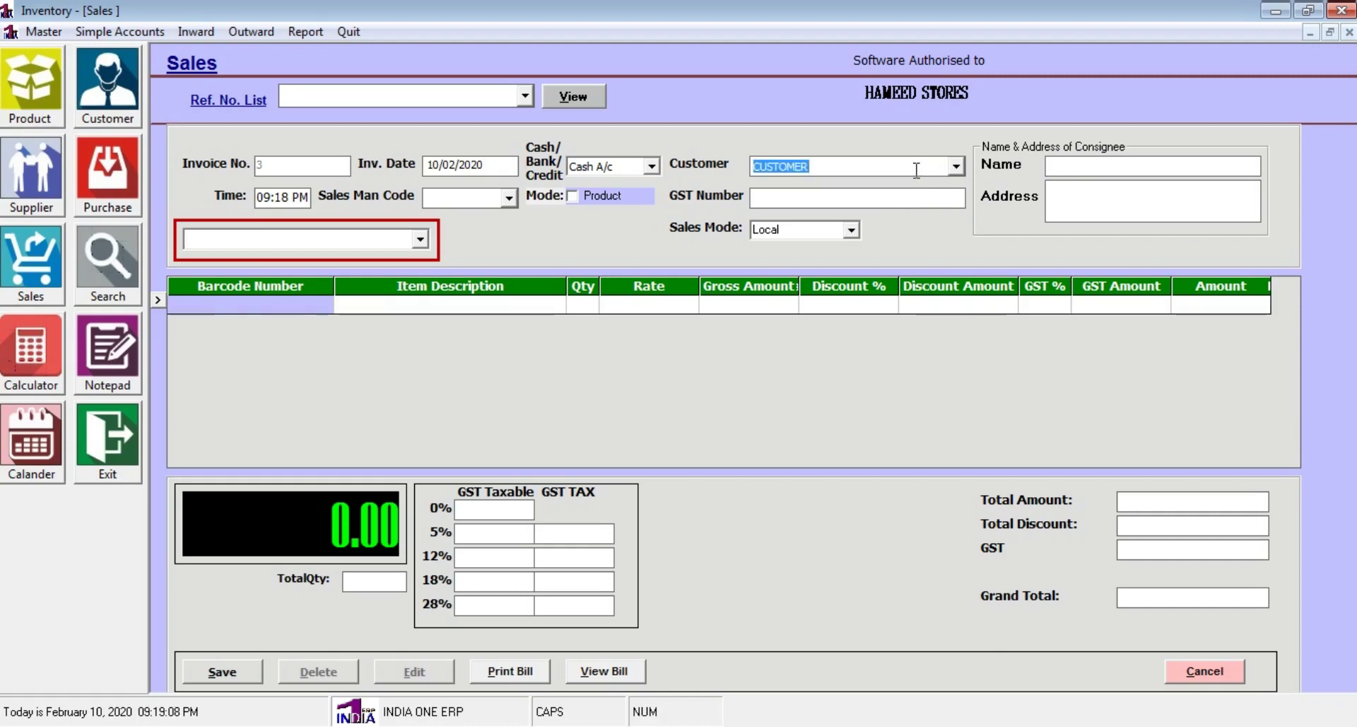
key(Return)
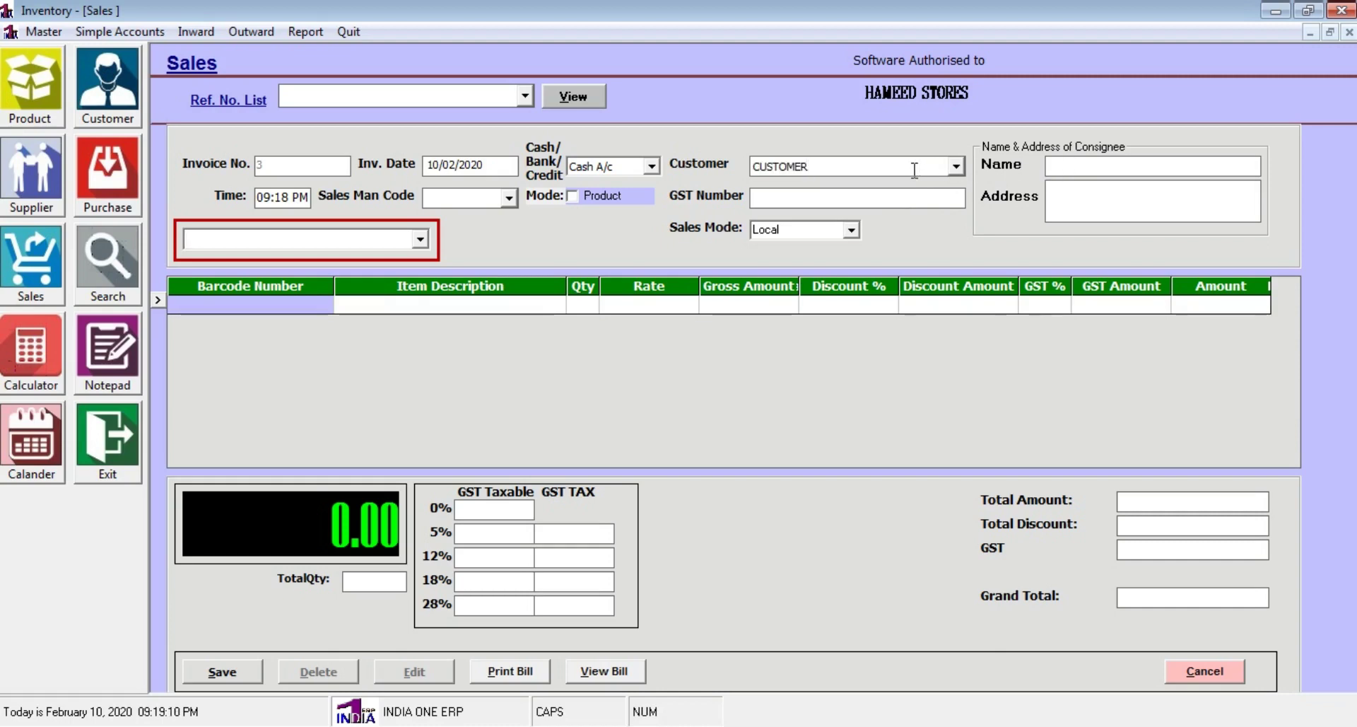
click(915, 170)
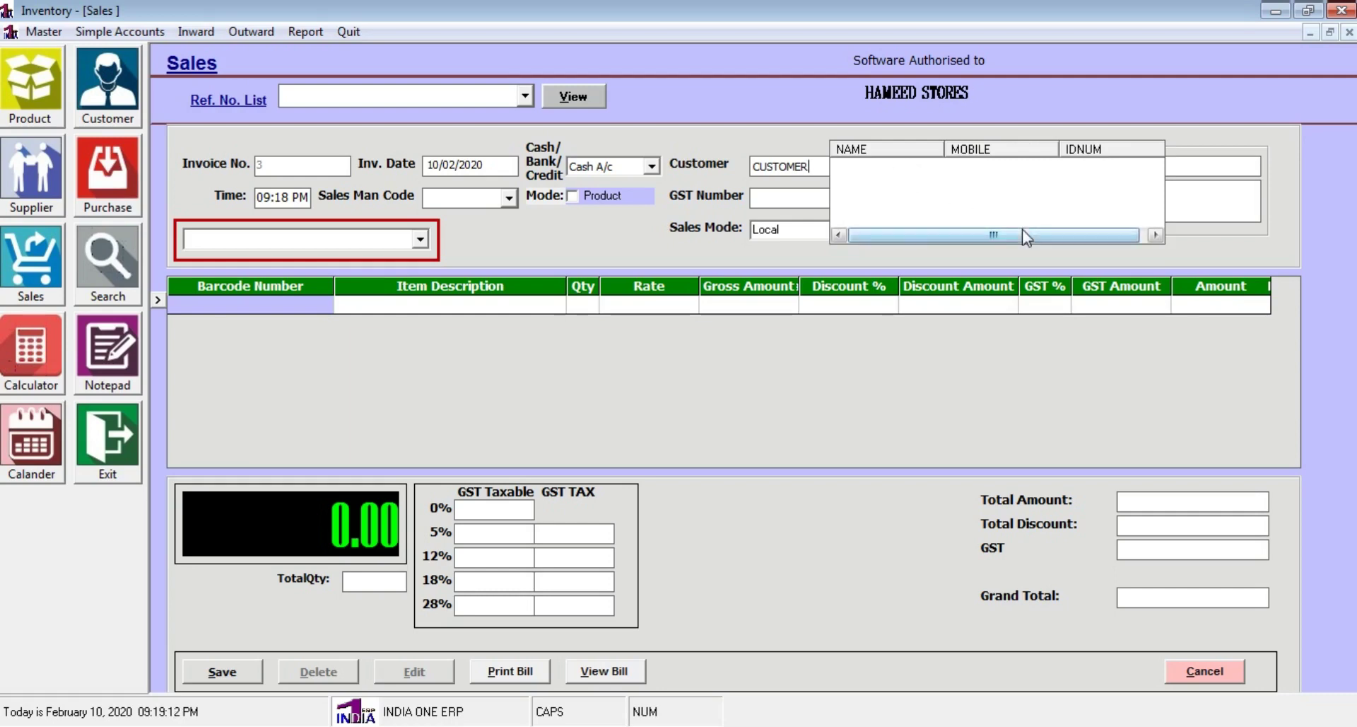
drag(1026, 228, 1041, 226)
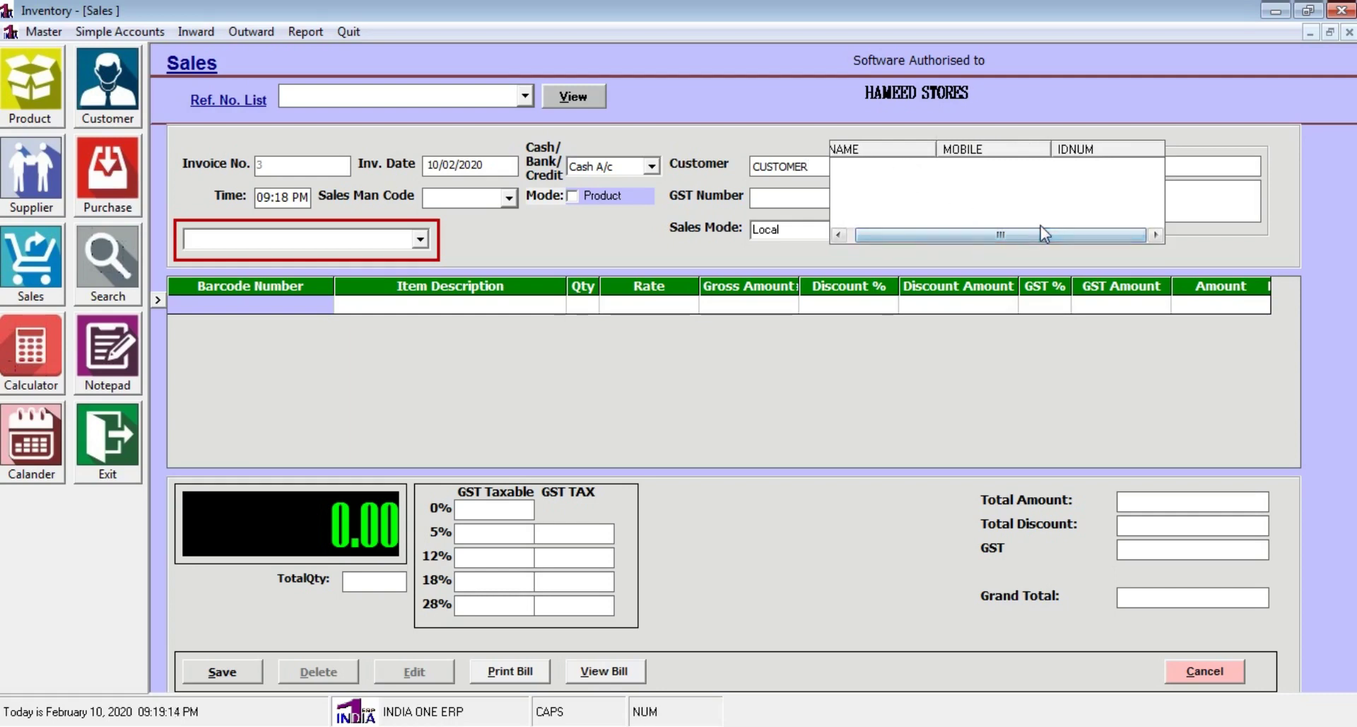
drag(871, 232, 862, 232)
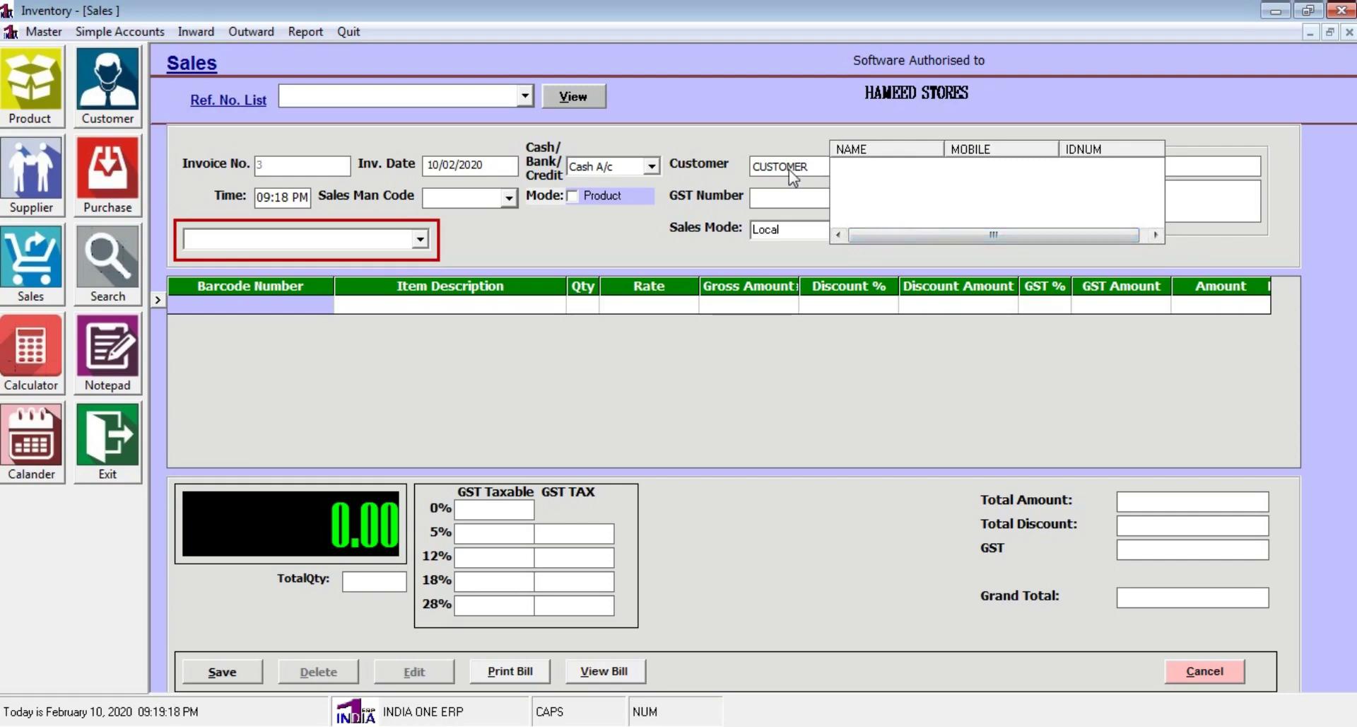
click(814, 163)
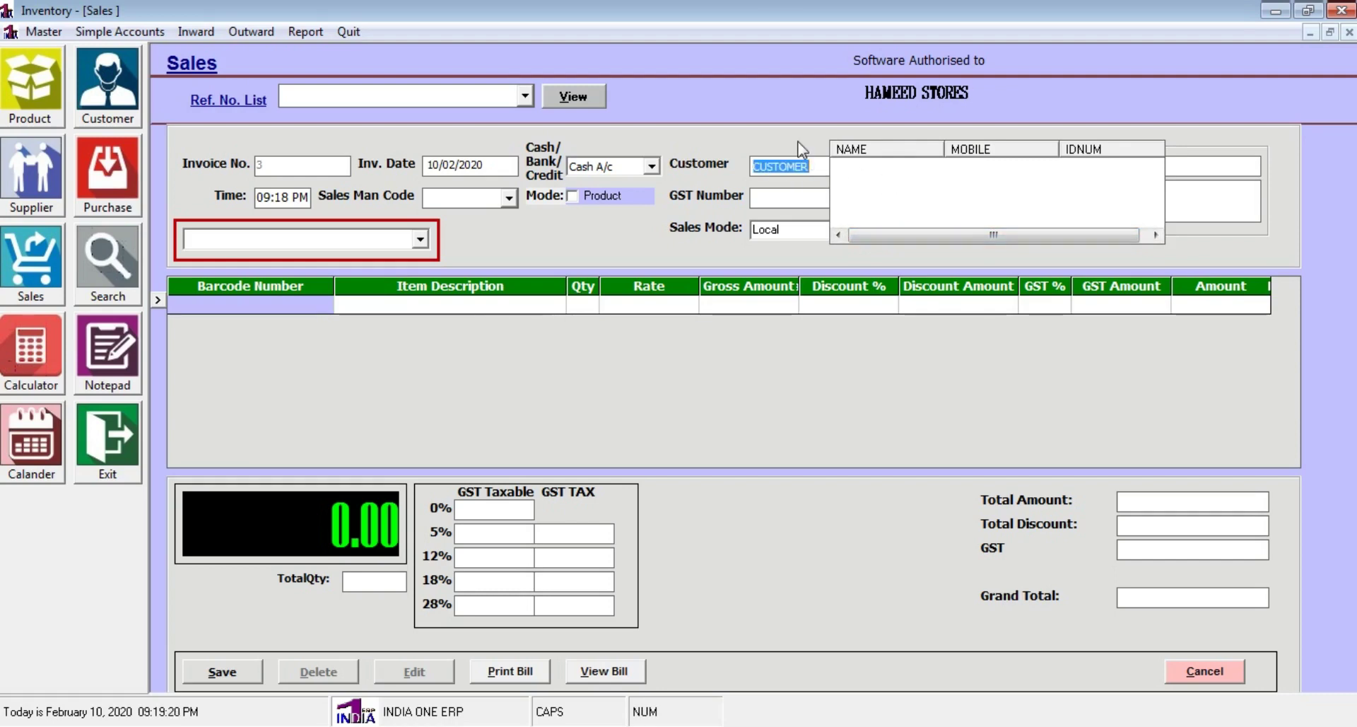
key(BackSpace)
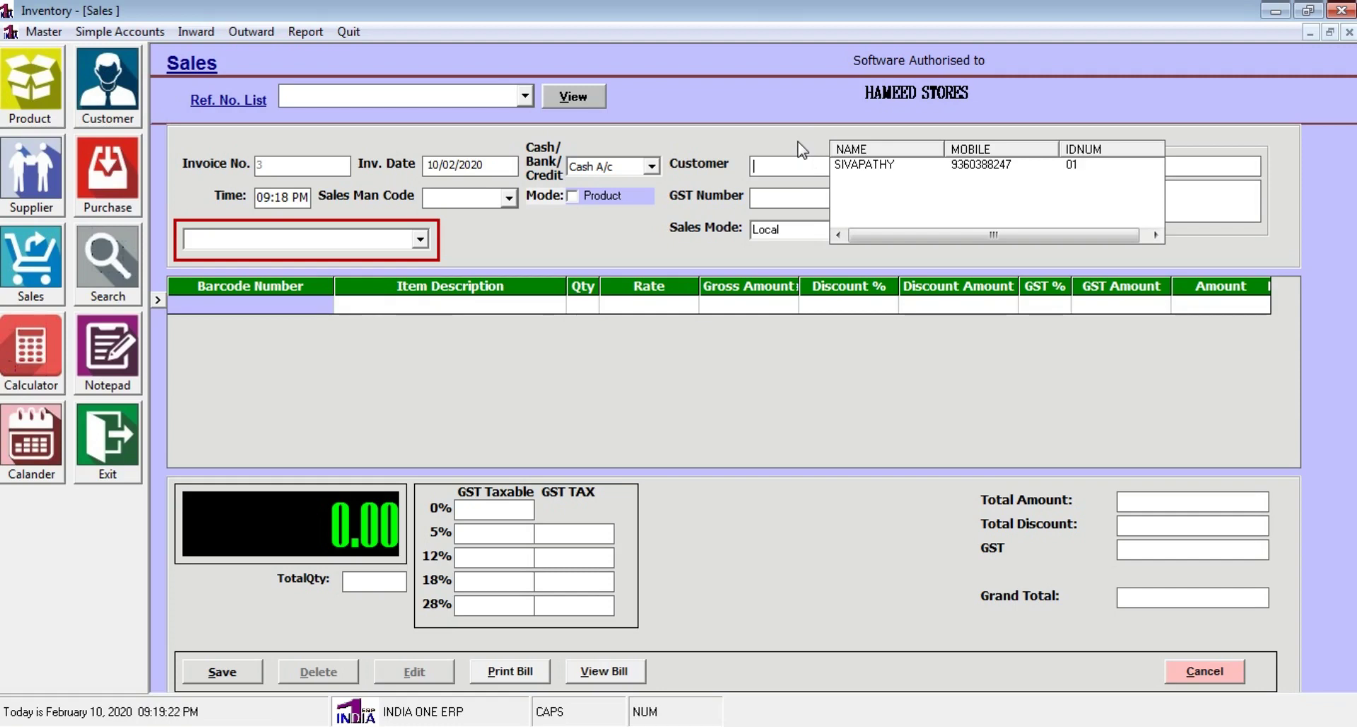
click(858, 170)
double_click(847, 162)
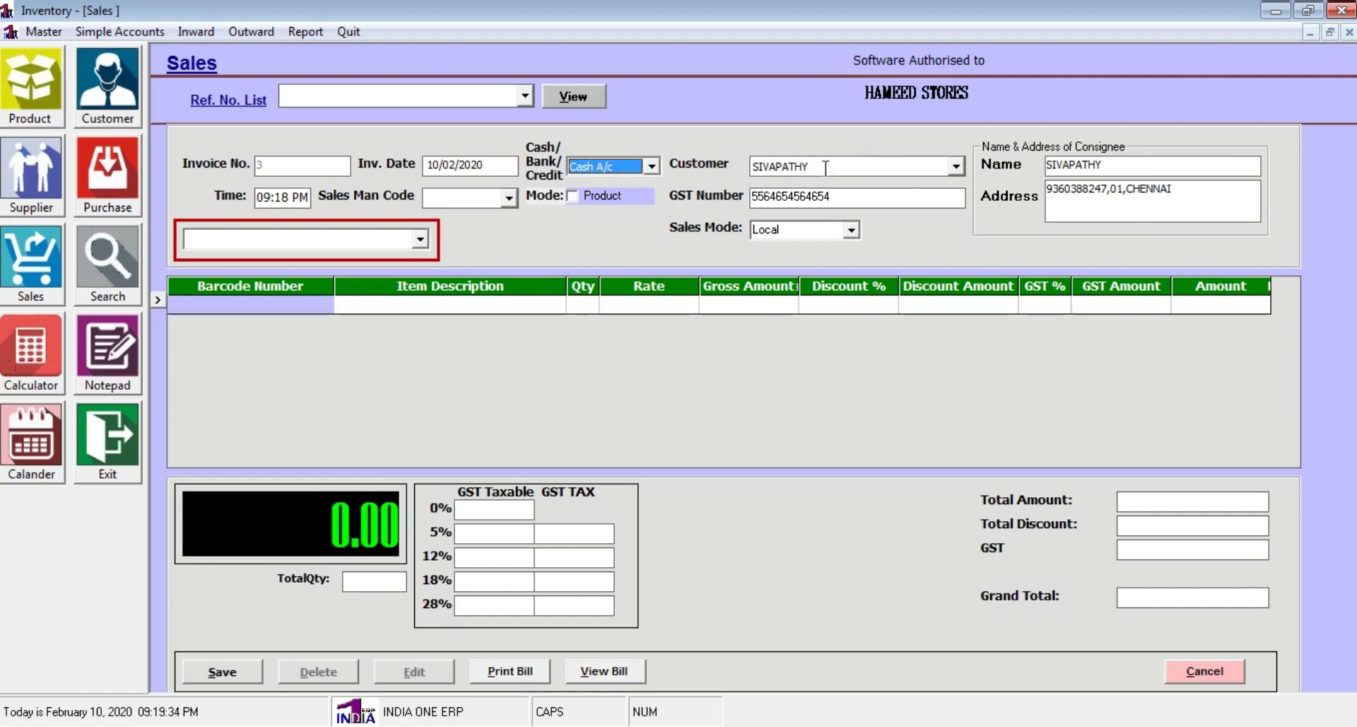
click(509, 198)
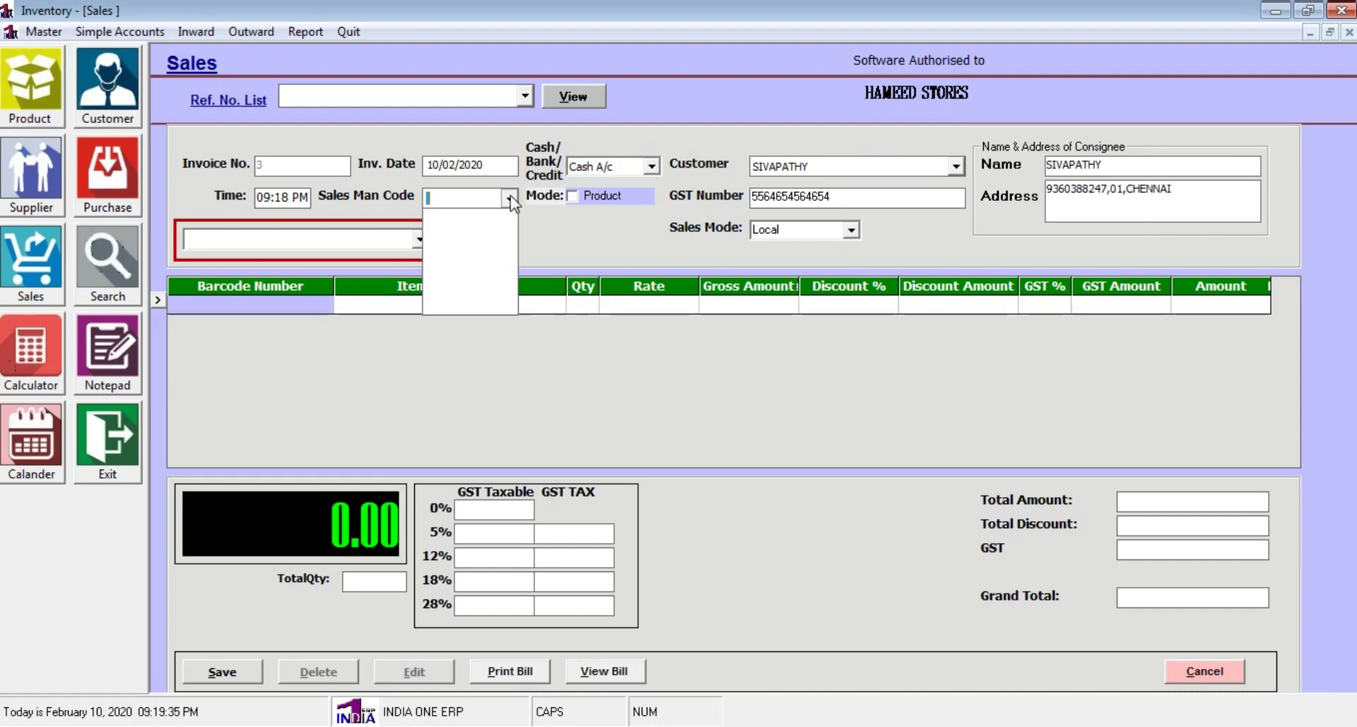
click(510, 198)
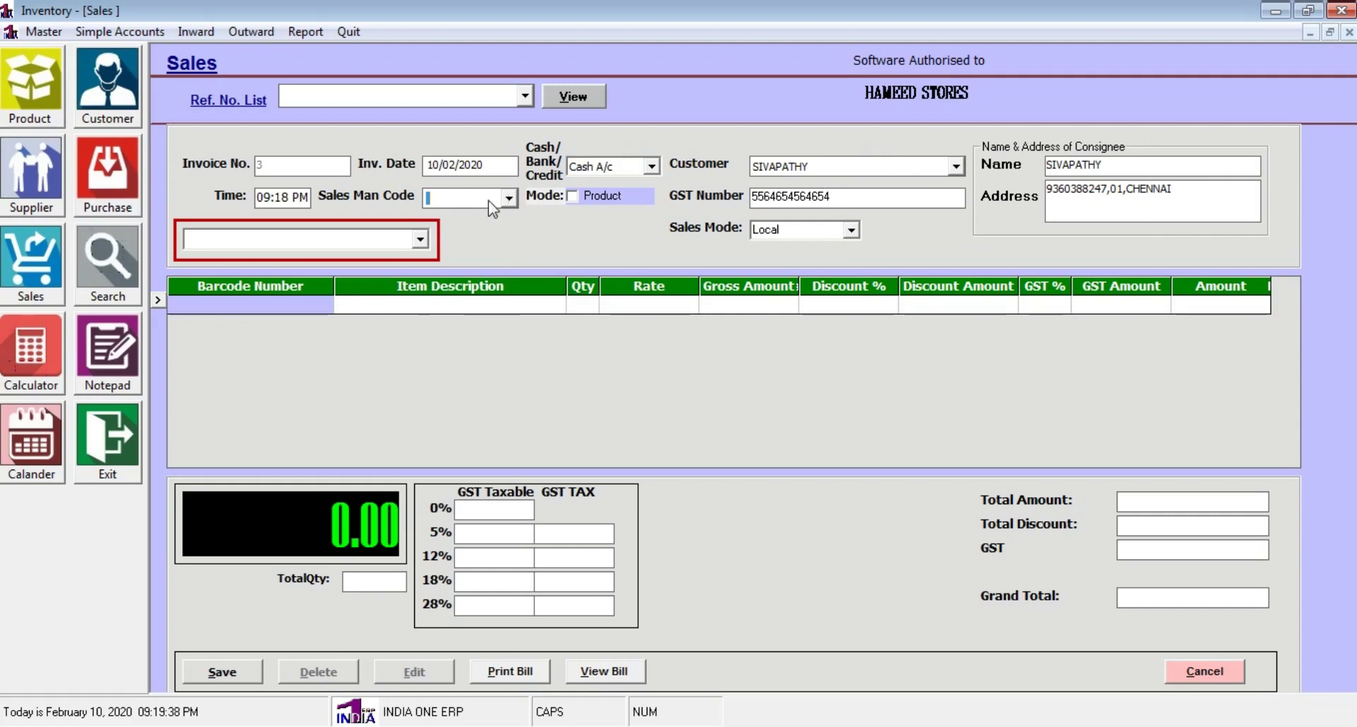
click(329, 246)
Add LUX SOAP (barcode 323322) and SHAMPOO (3001) to invoice 3, totalling 168
click(420, 239)
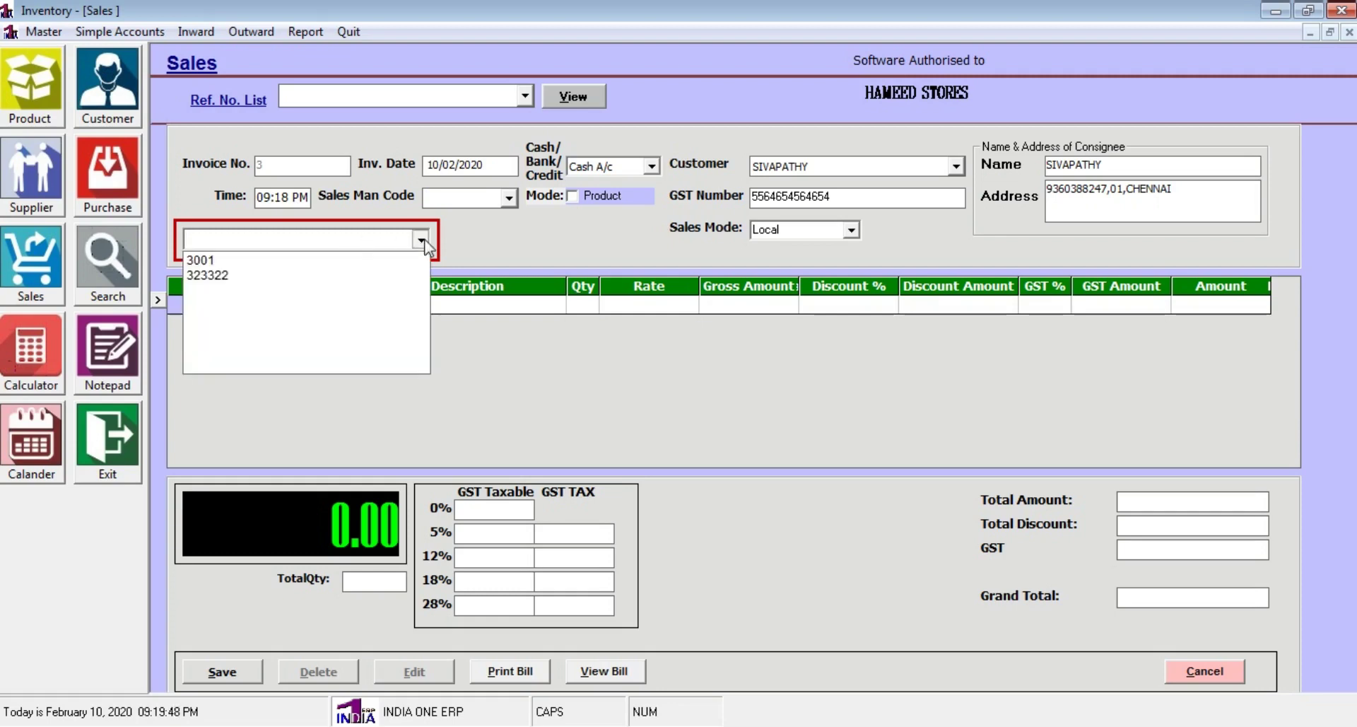
click(385, 276)
key(Return)
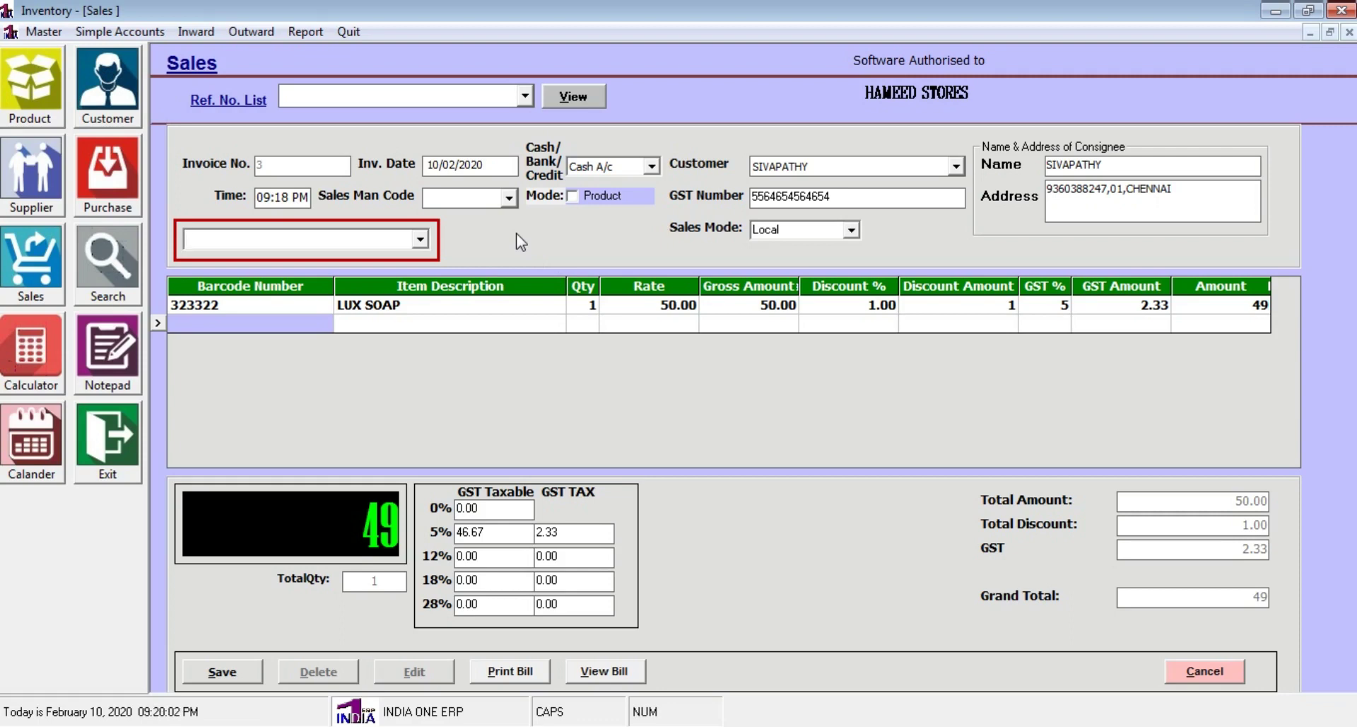
key(Return)
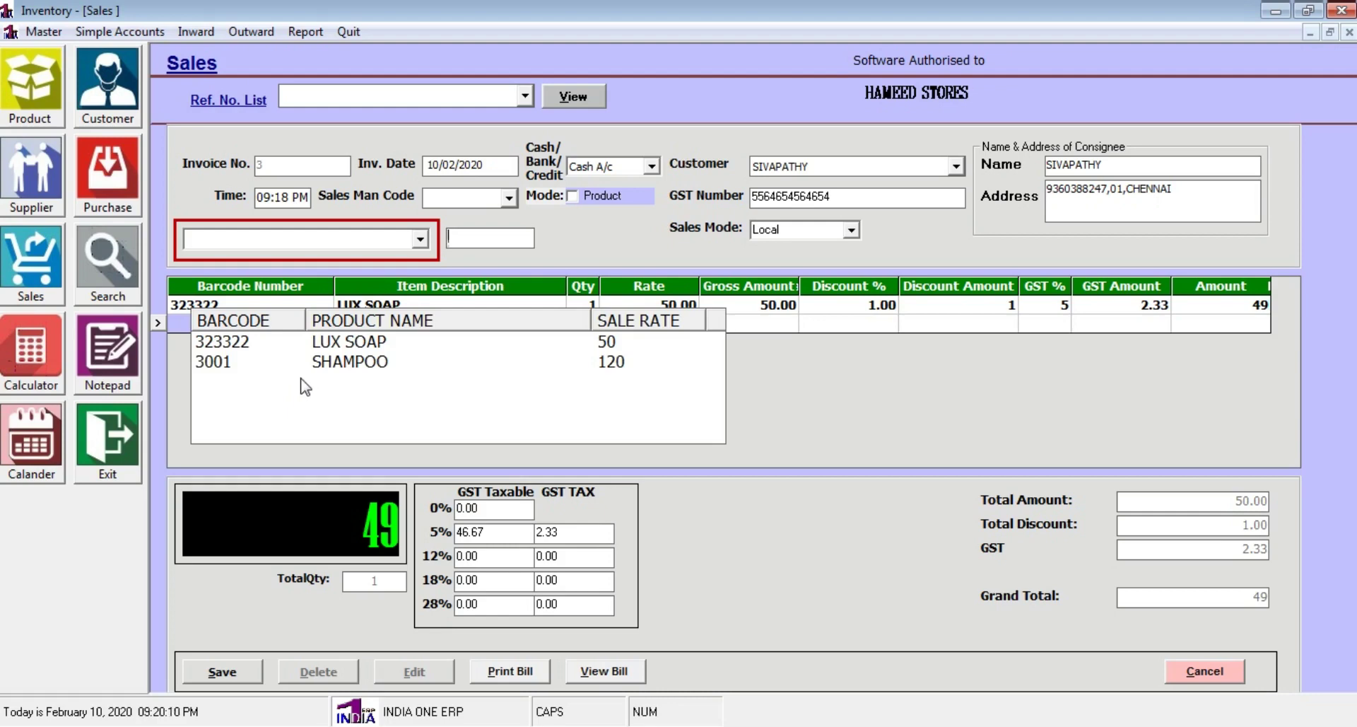
text(L)
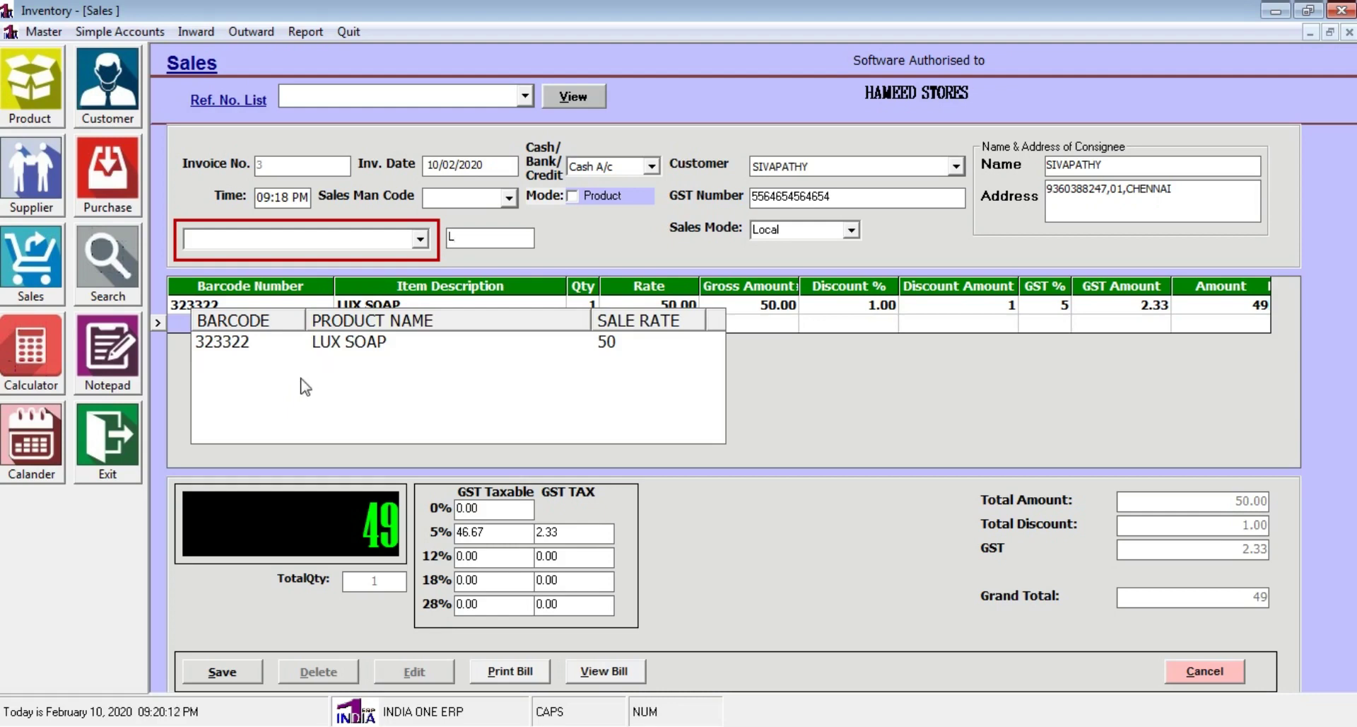
key(BackSpace)
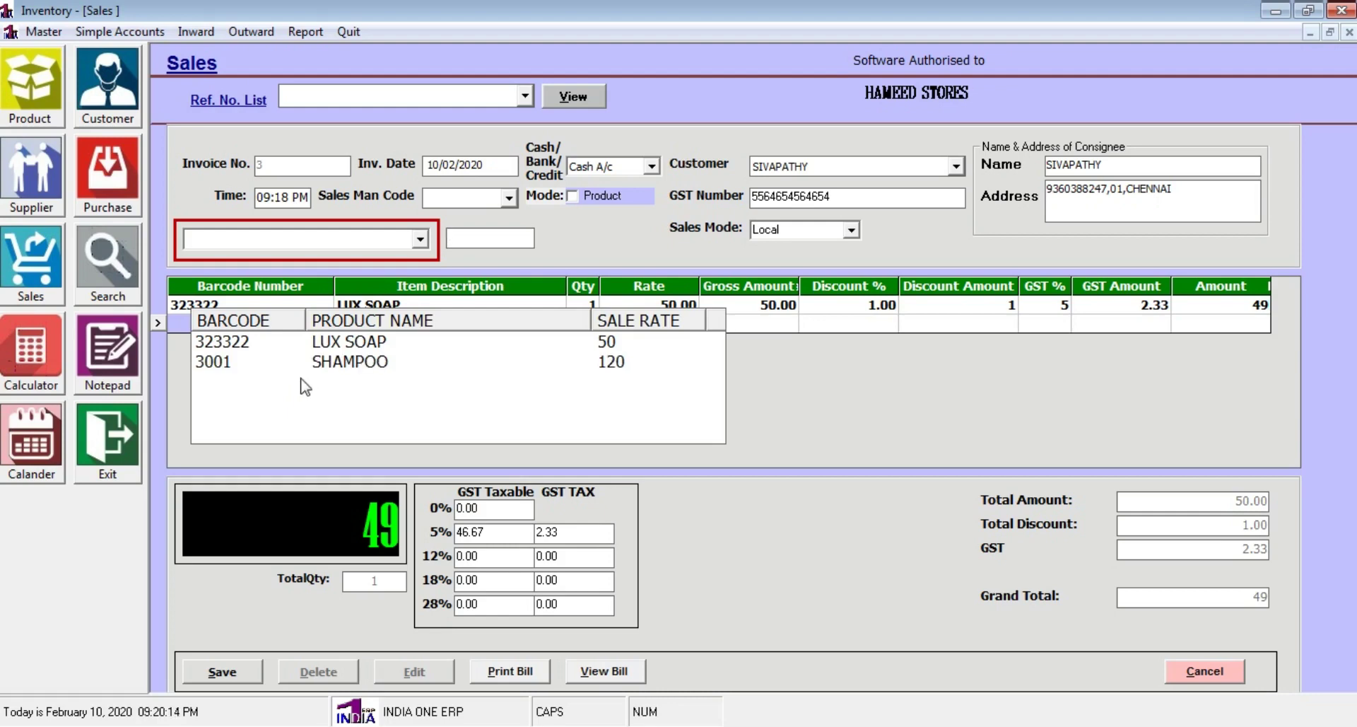
click(212, 364)
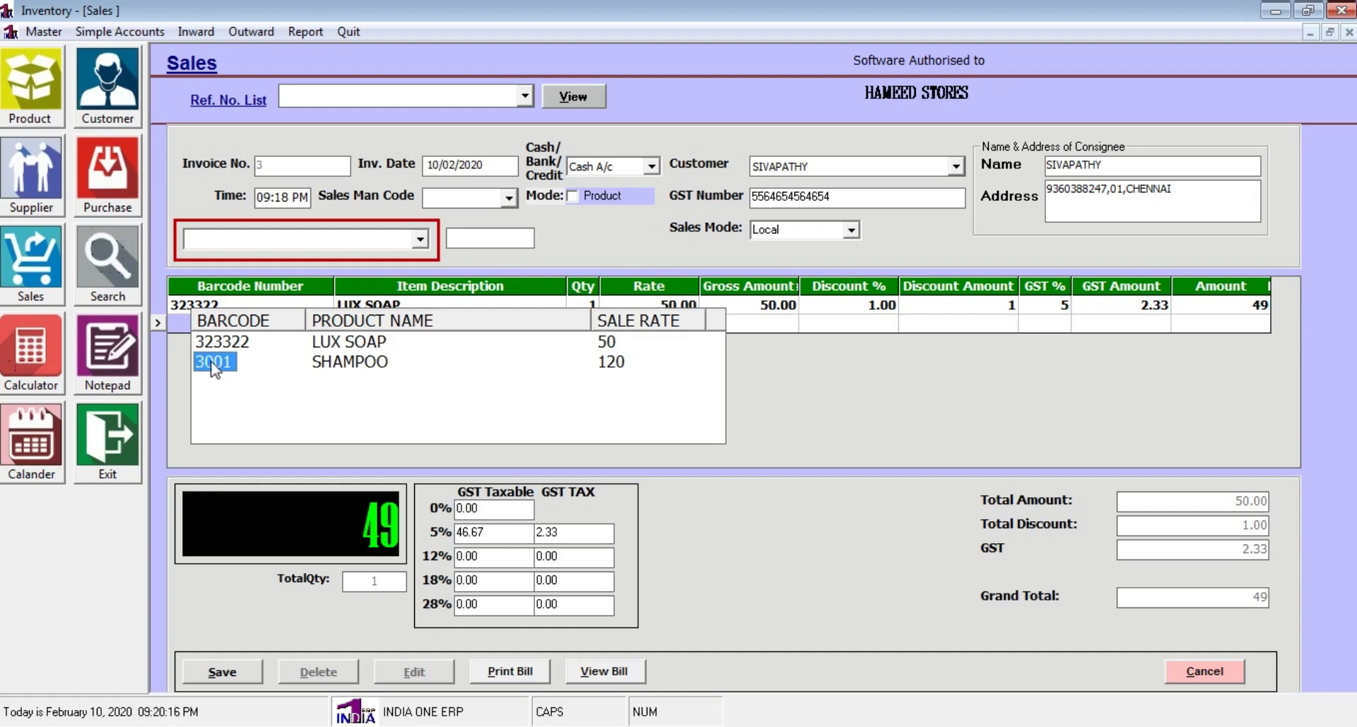
key(Return)
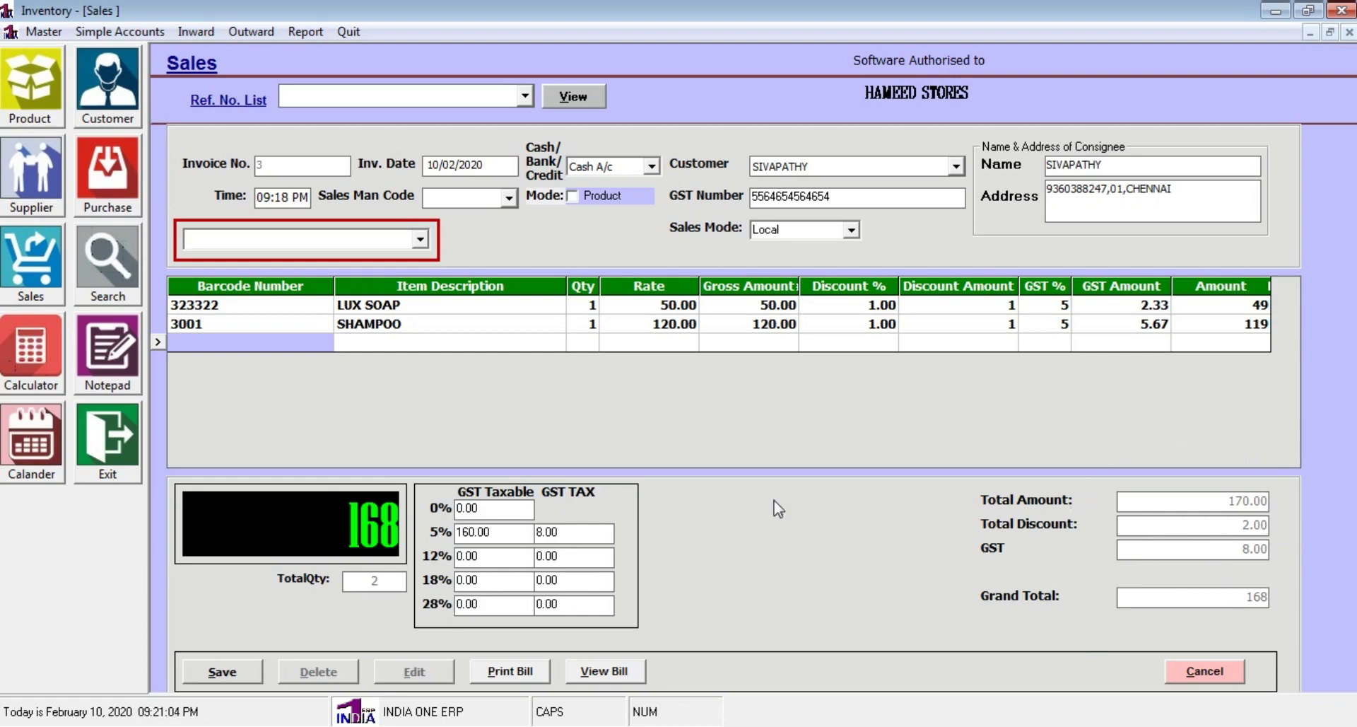
Save sales invoice 3 (total 168) and work out 332 change from 500 received
click(246, 672)
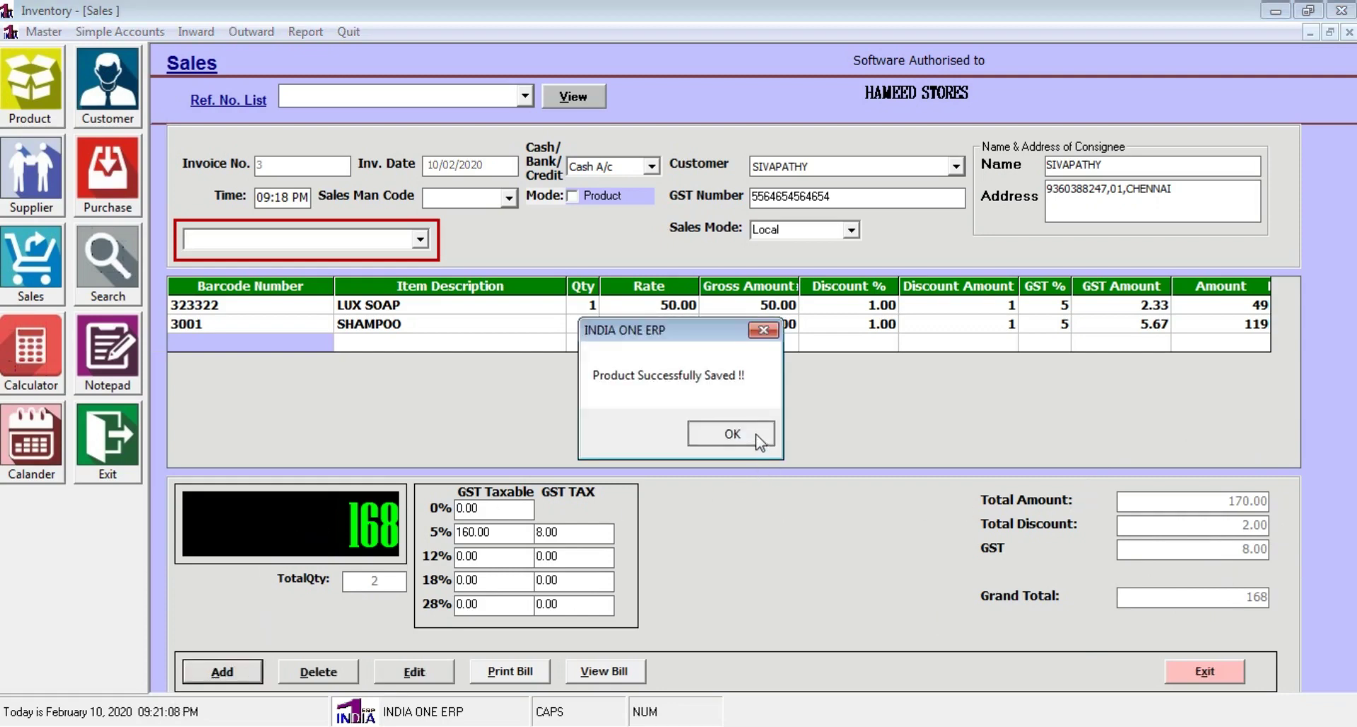
click(760, 434)
click(539, 678)
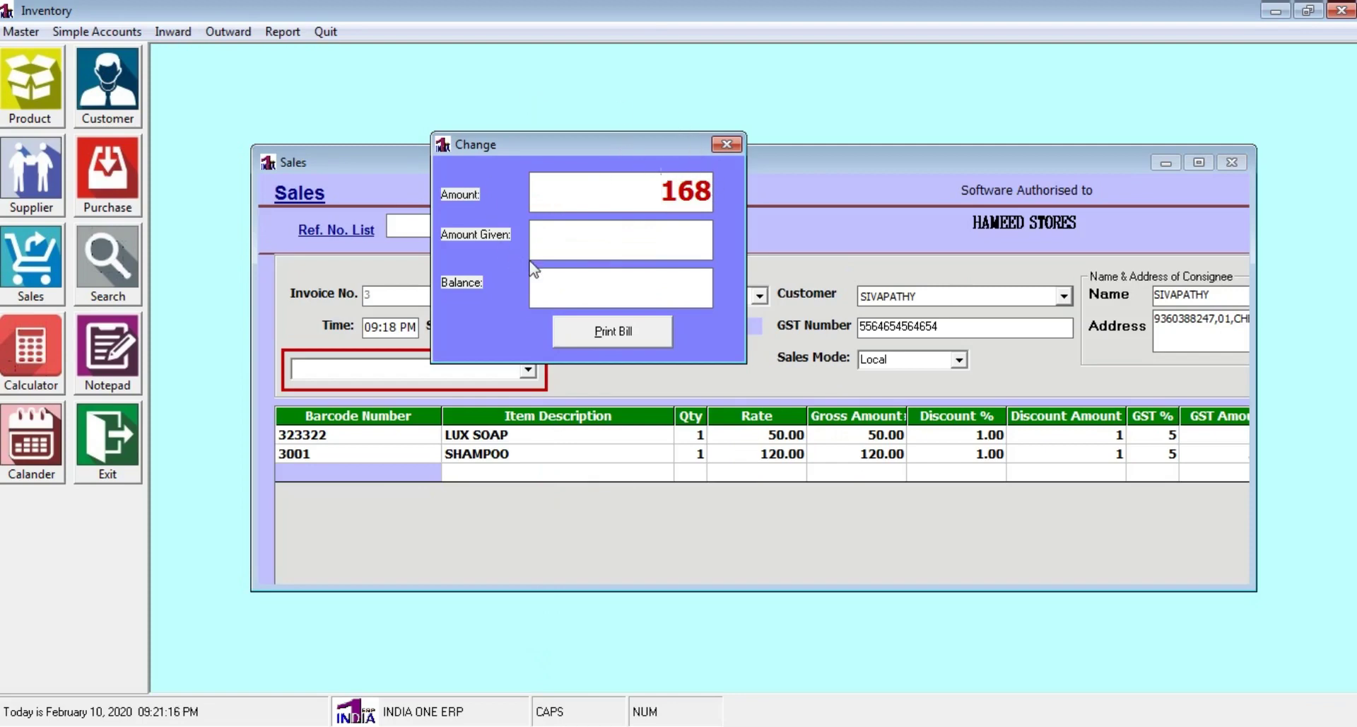
text(500)
key(Return)
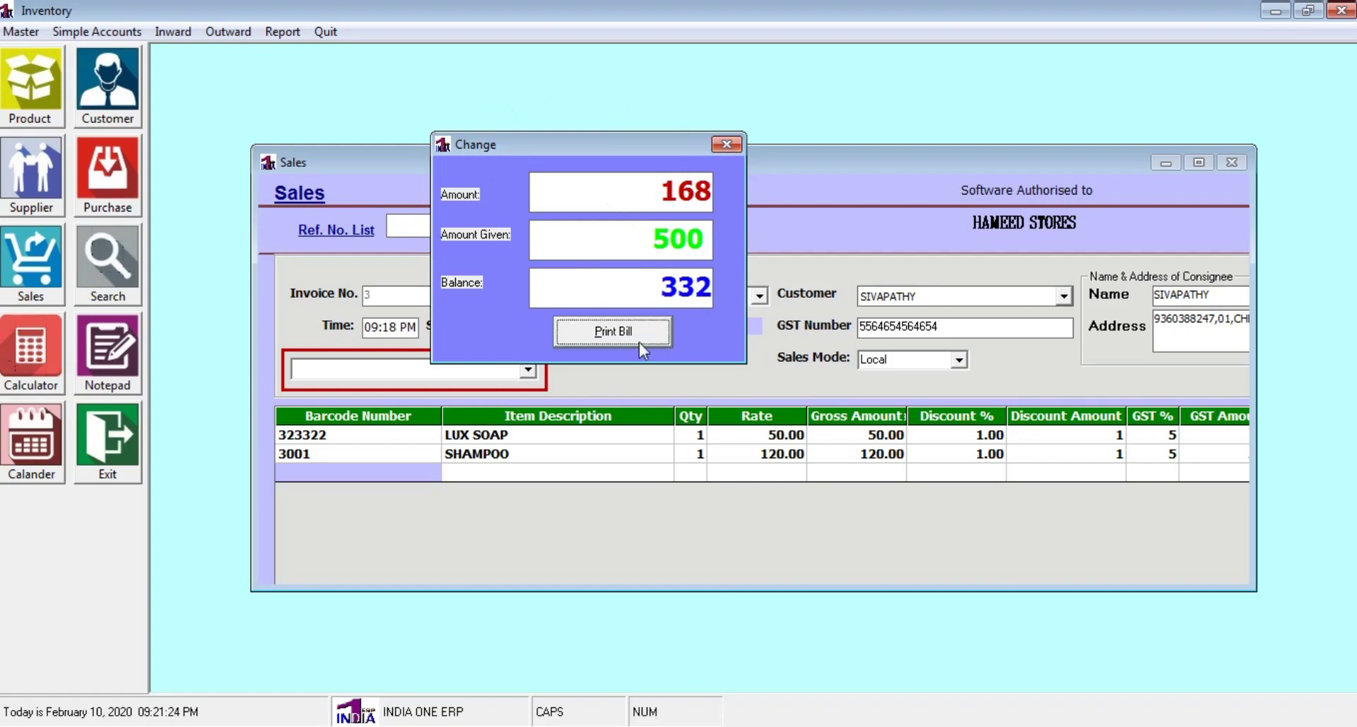
click(726, 144)
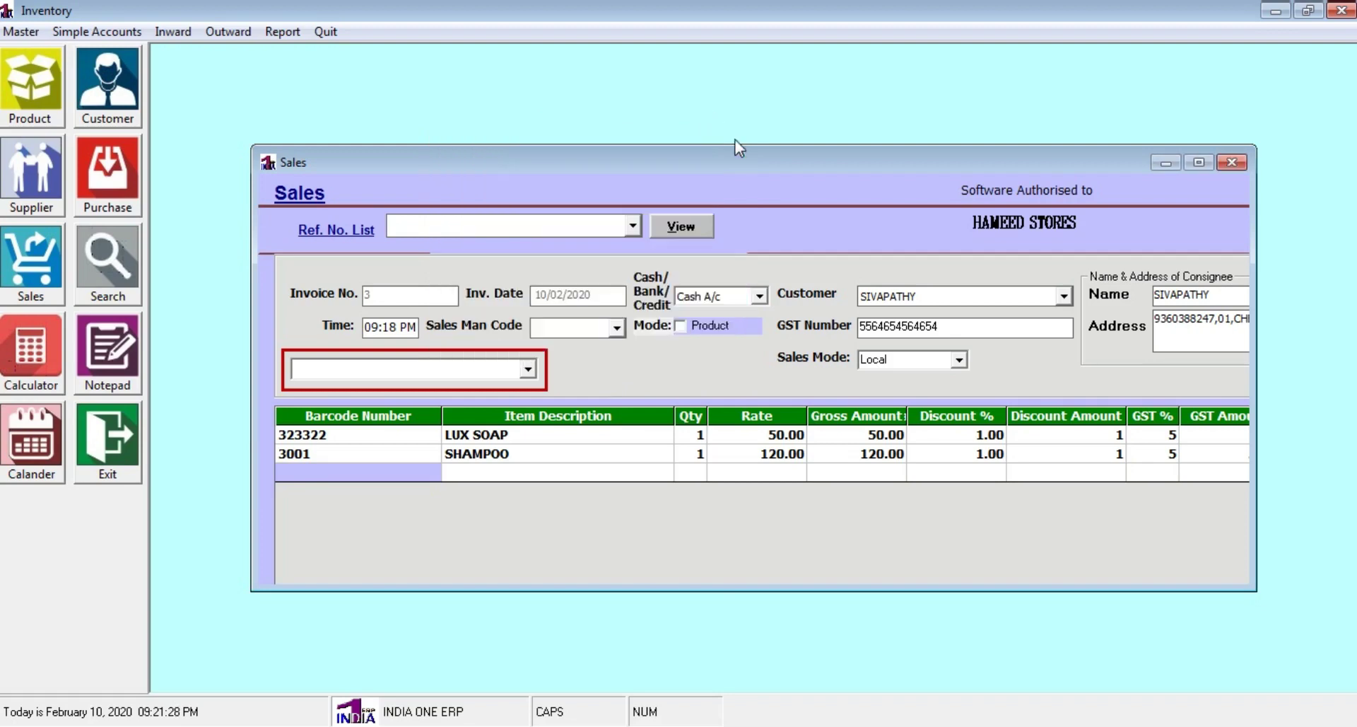
click(1199, 163)
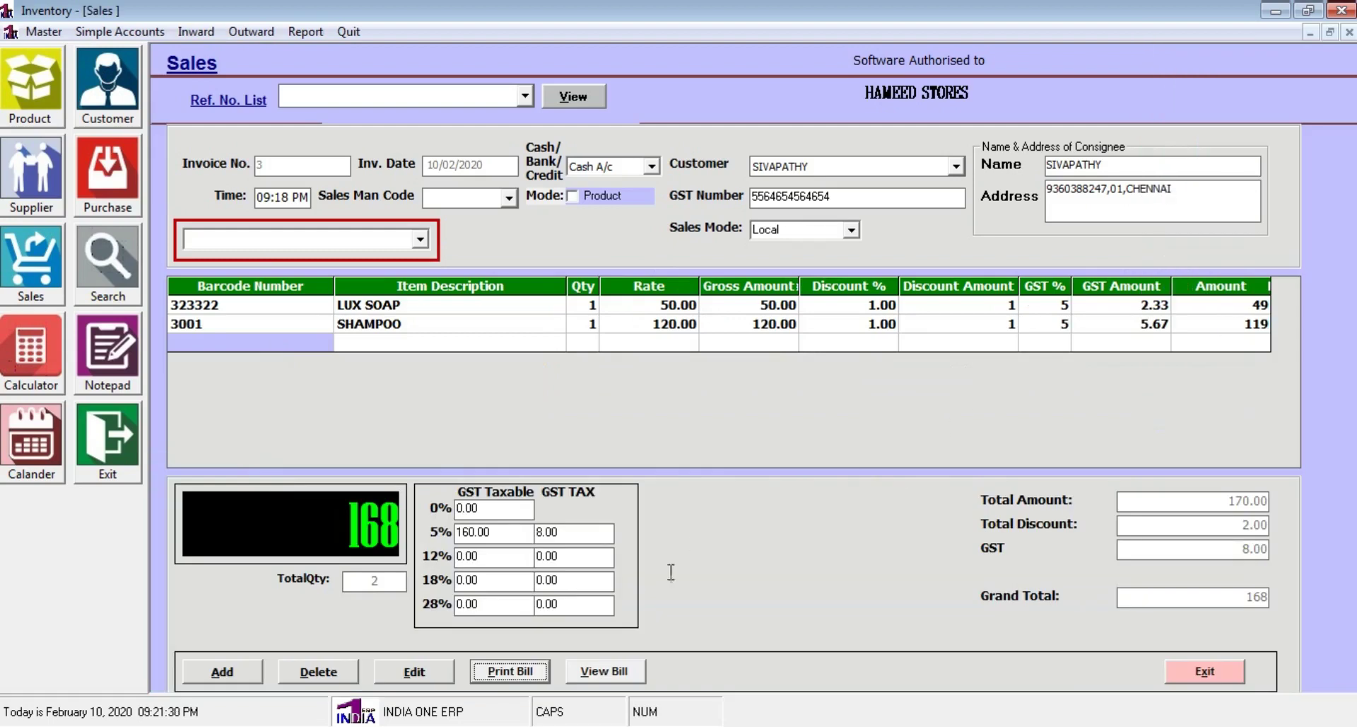
click(574, 672)
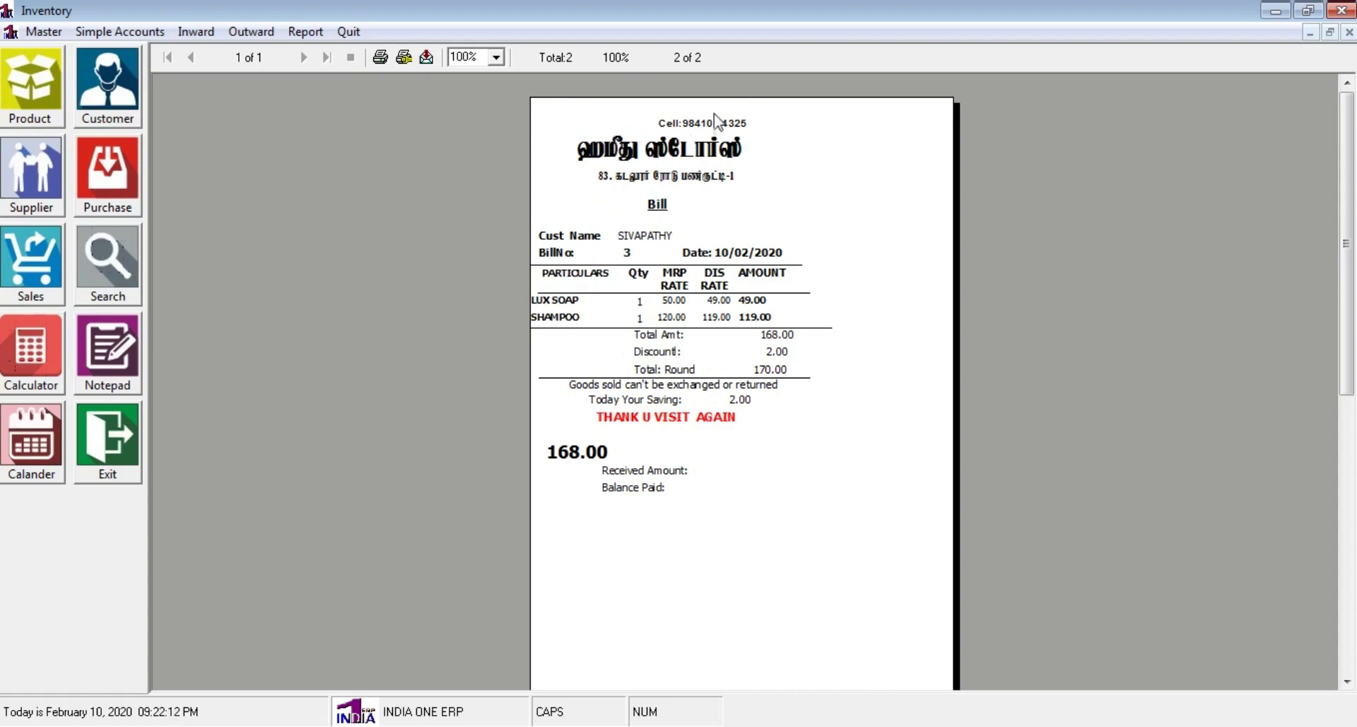
click(1349, 32)
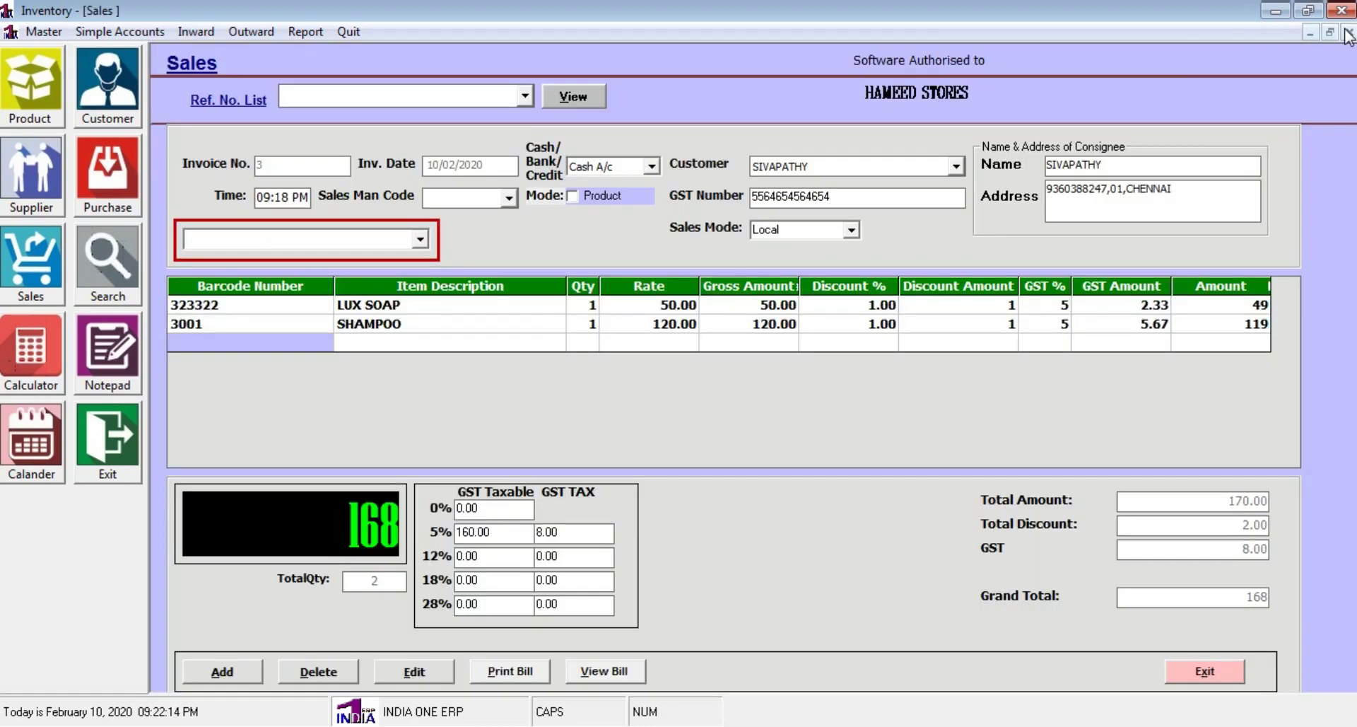
click(1216, 679)
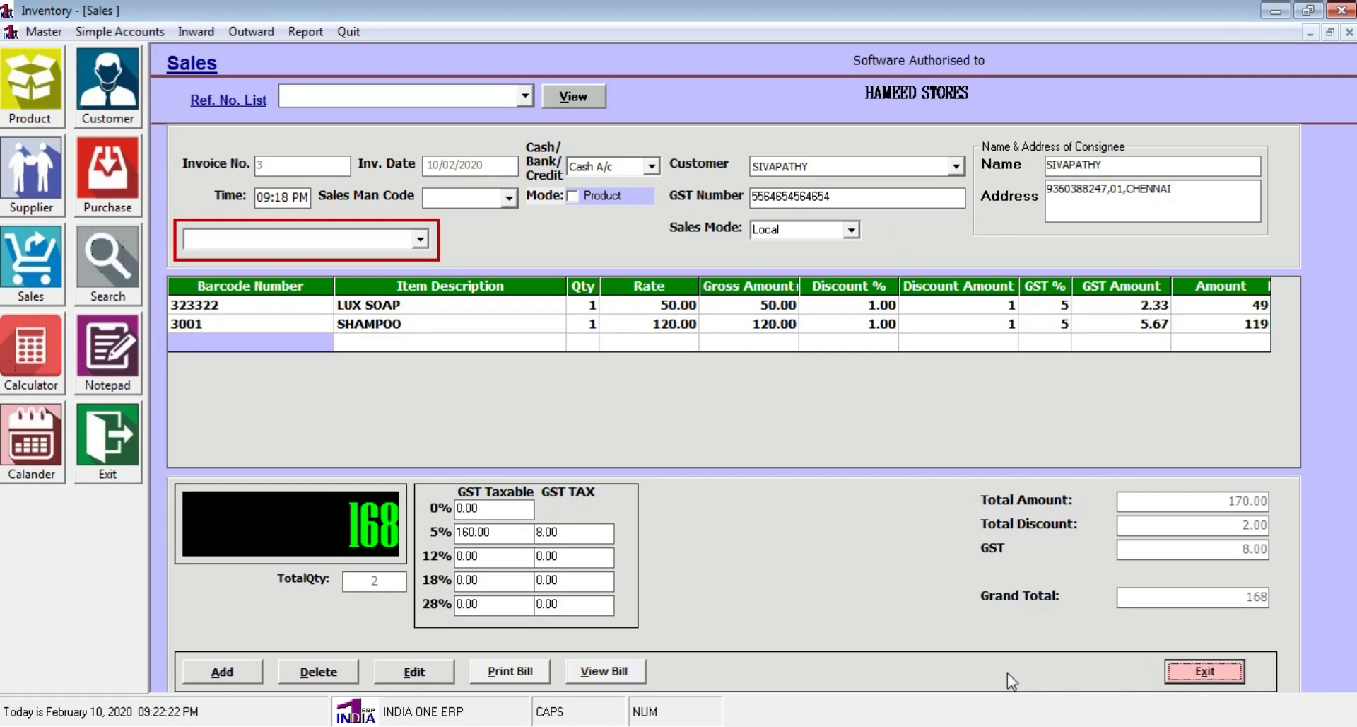
Reopen the Sales form and load saved invoice 3 from the Ref. No. list
click(1209, 671)
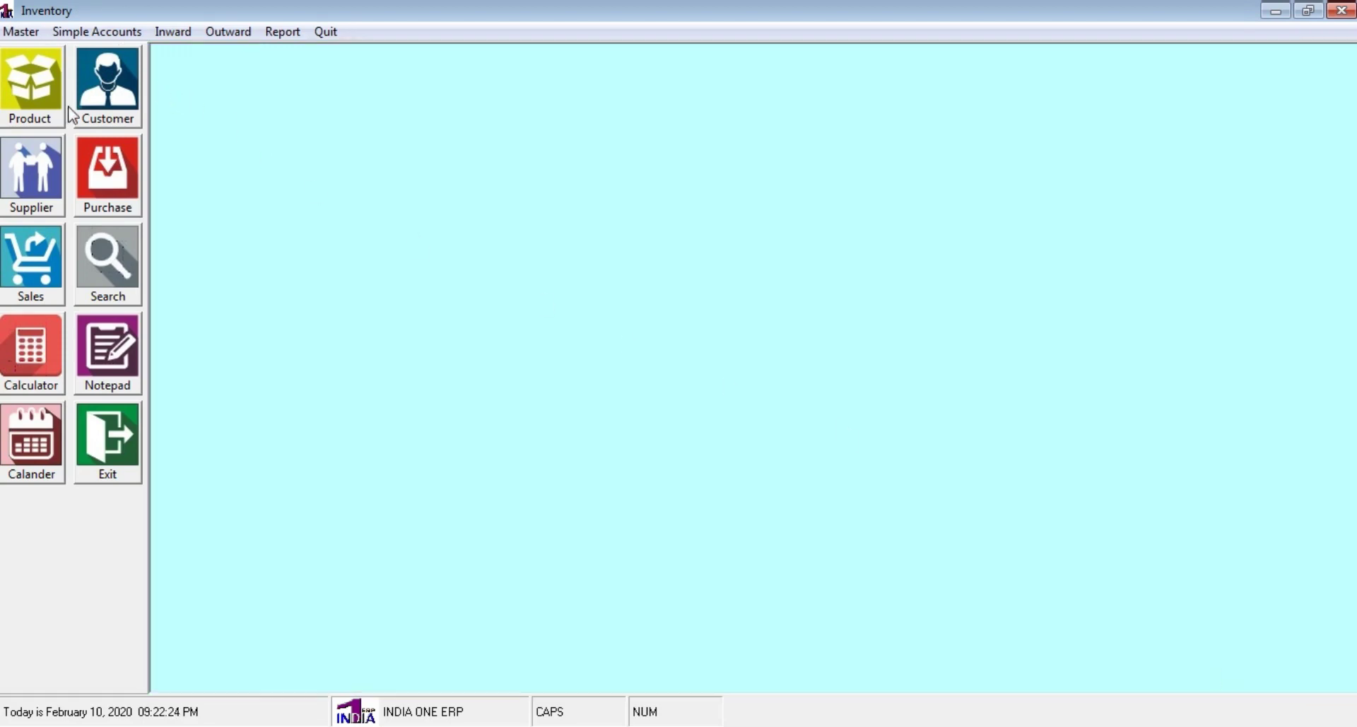
click(48, 264)
click(525, 96)
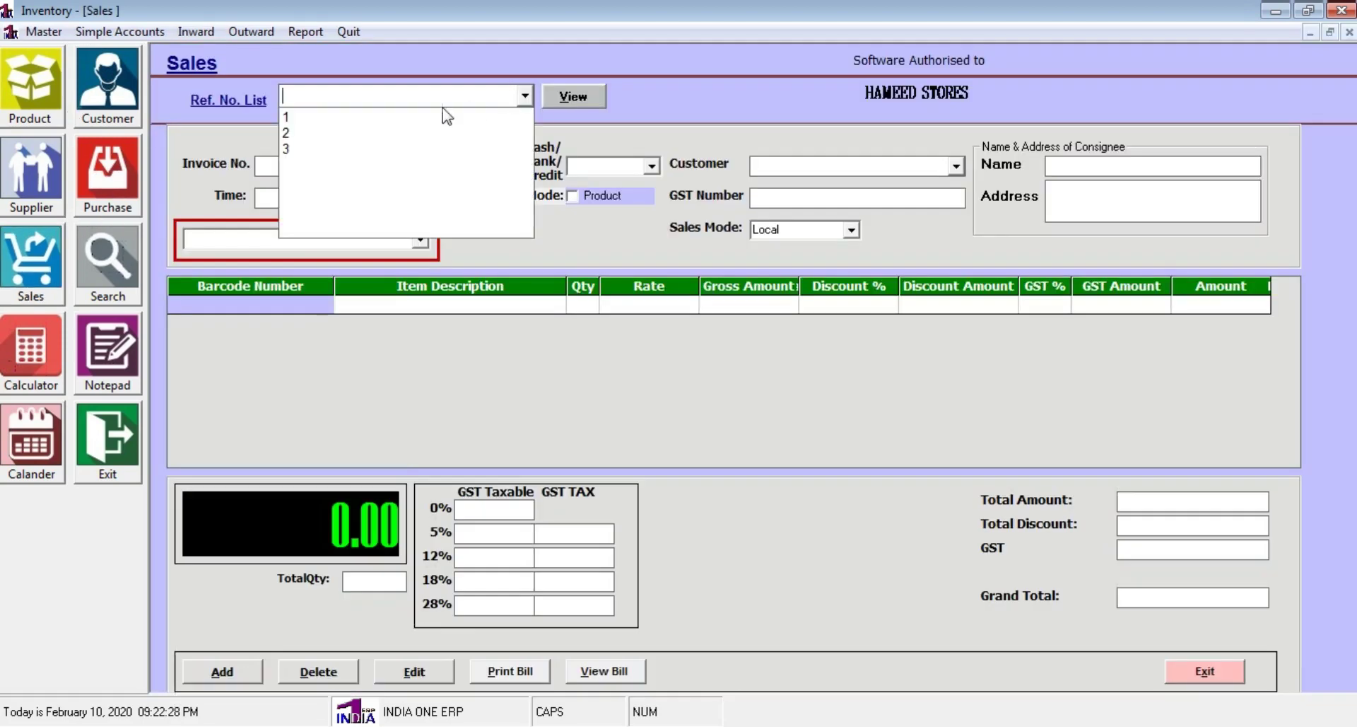
click(318, 148)
click(576, 99)
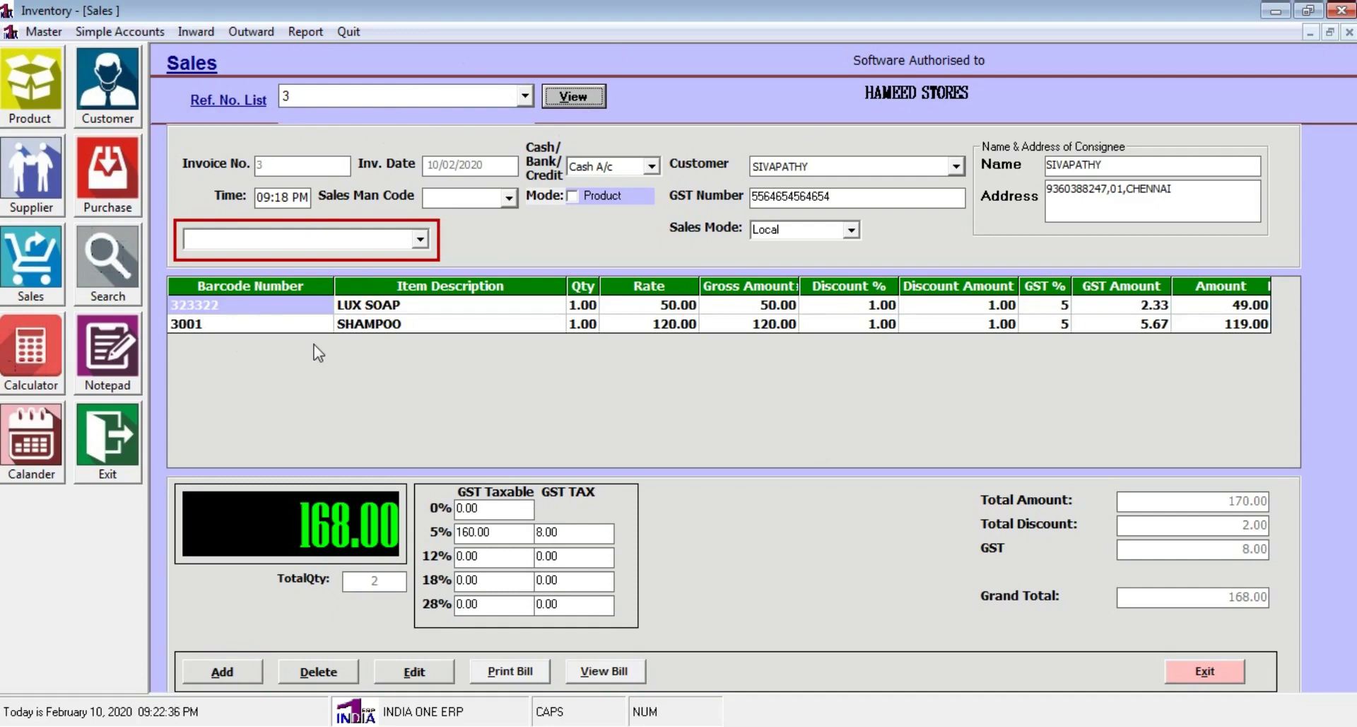
Delete the SHAMPOO line from invoice 3, update it to a total of 49, and exit
click(429, 675)
click(201, 326)
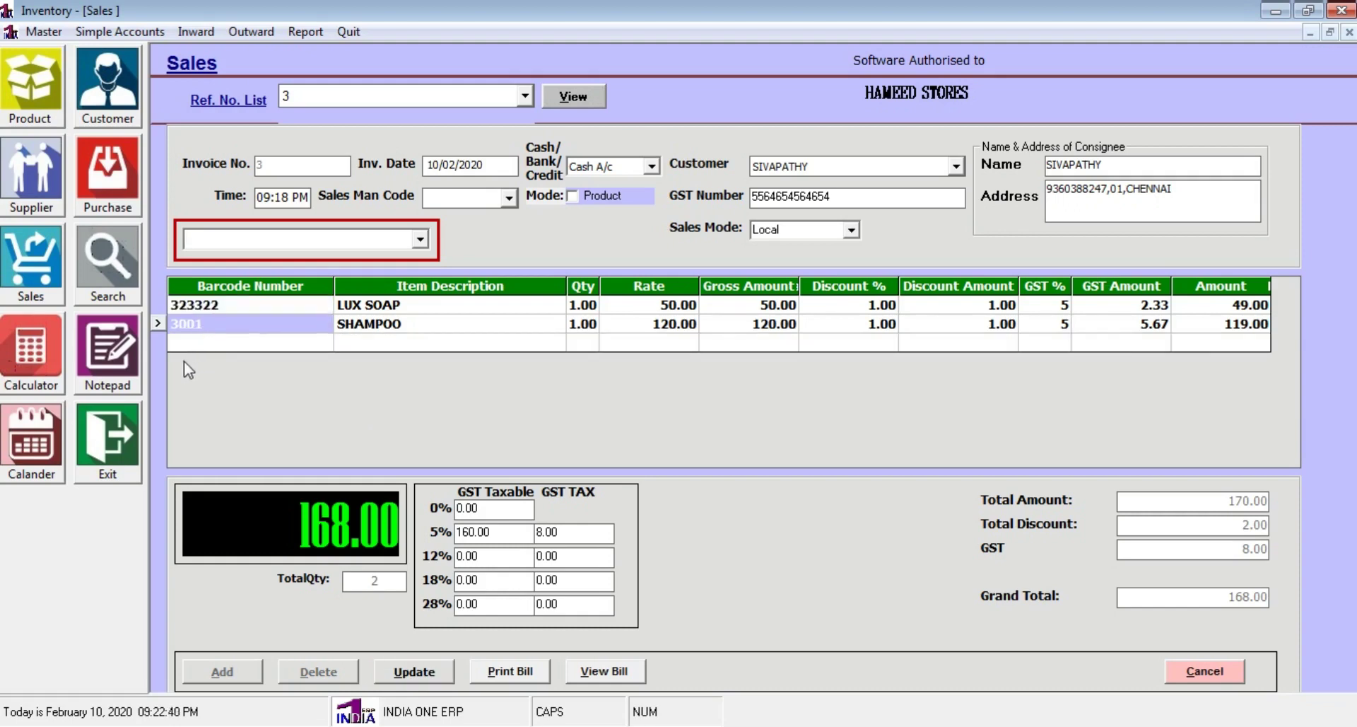
key(Delete)
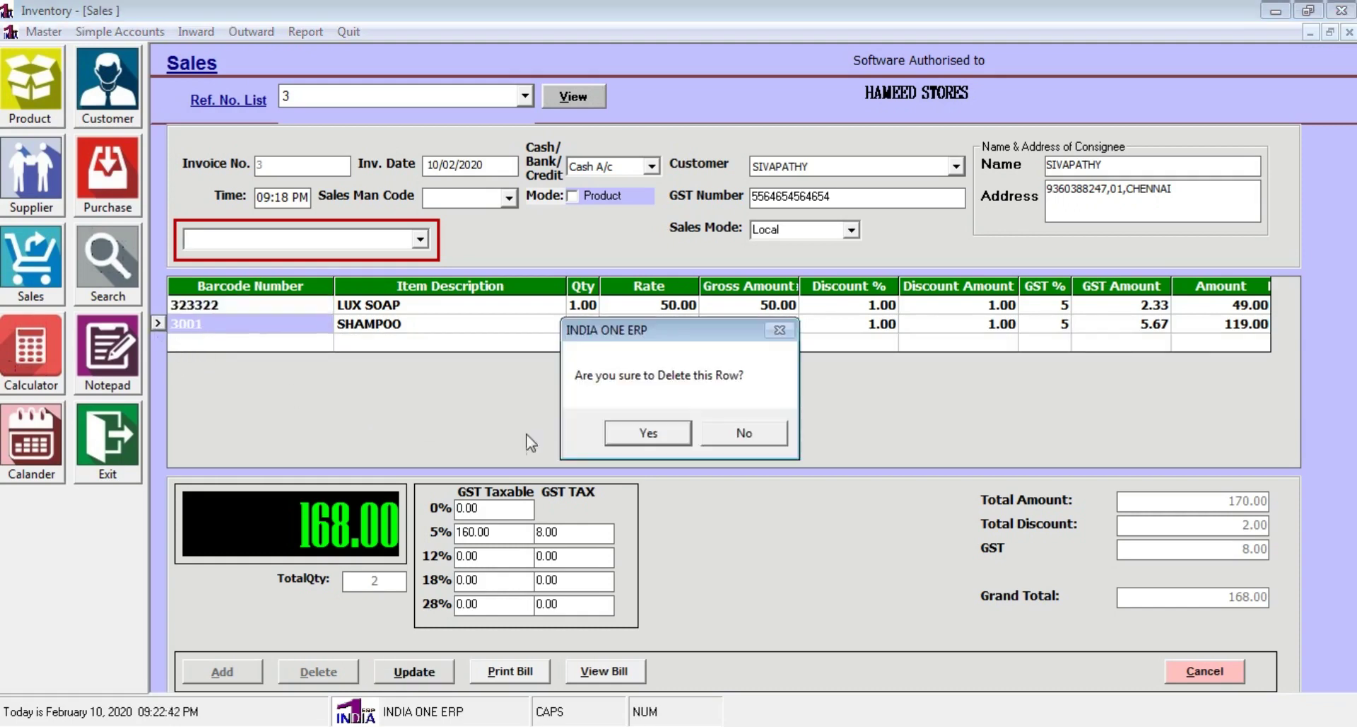
click(671, 434)
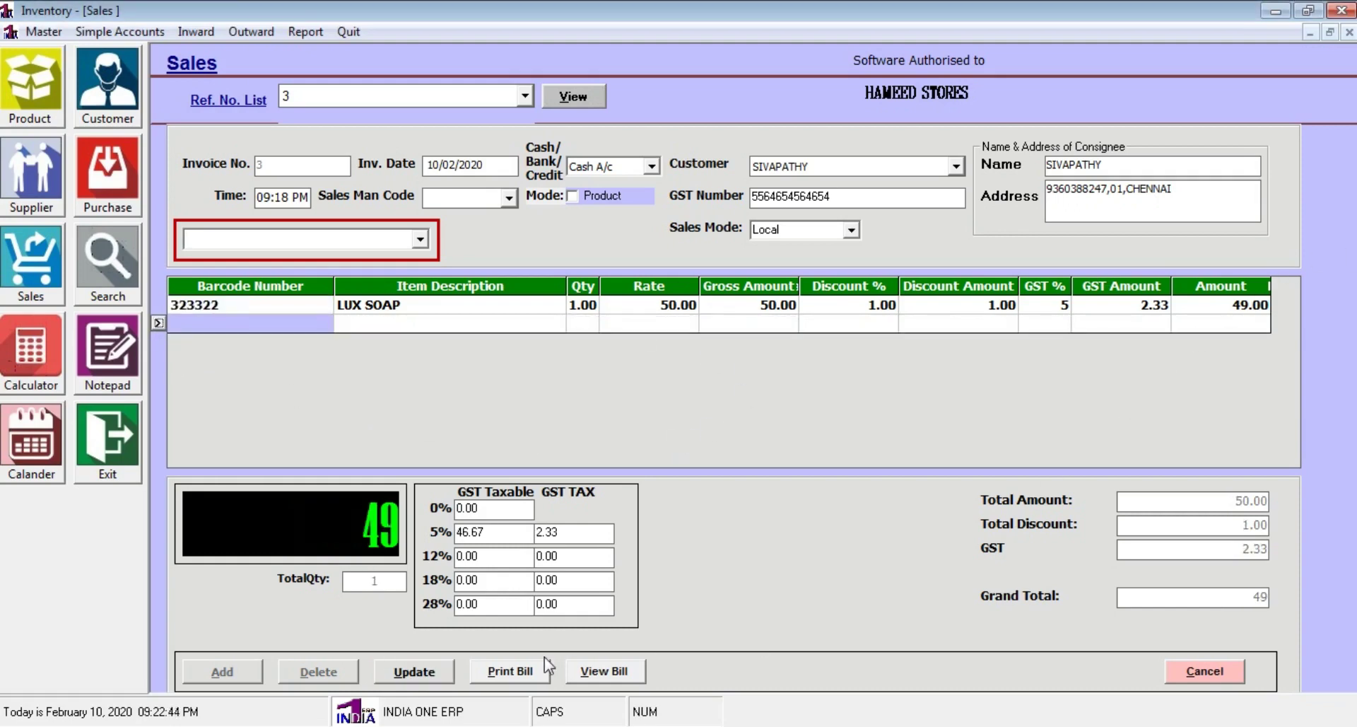
click(447, 668)
click(757, 436)
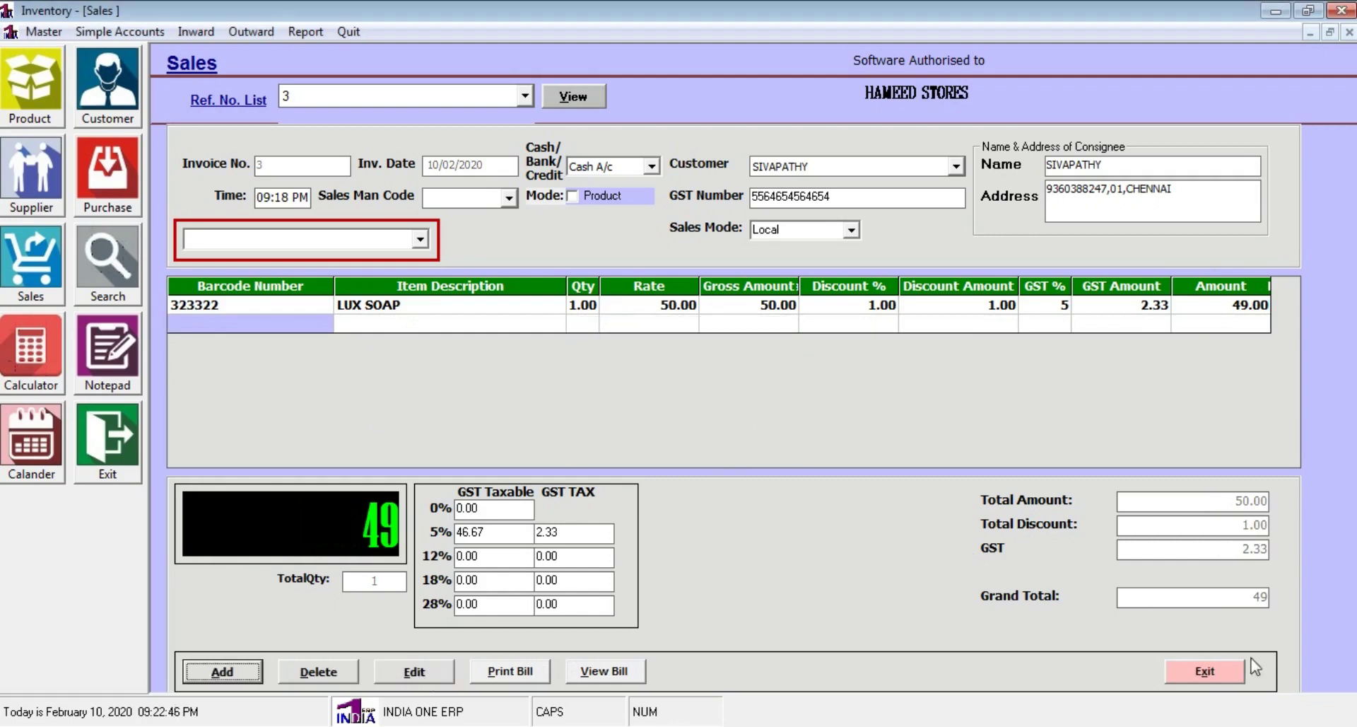
click(1220, 675)
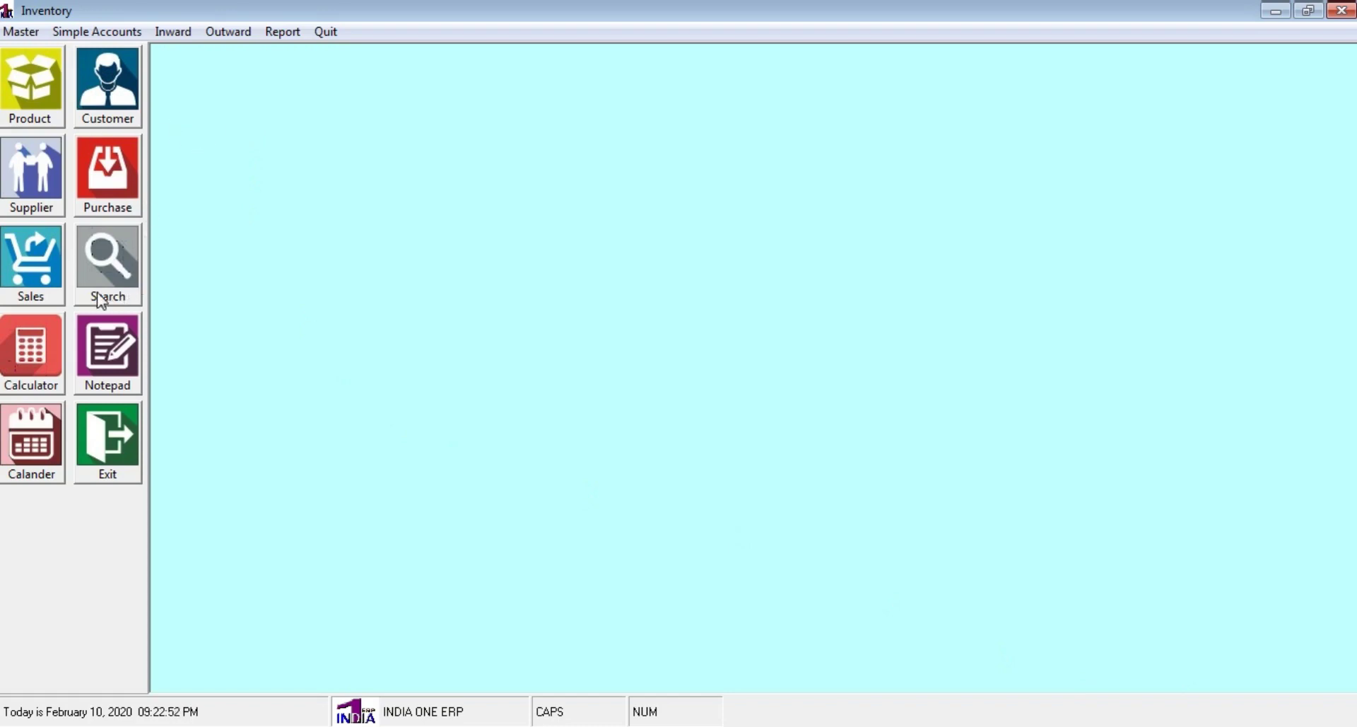
Open the Sales form, load invoice 3 and put it into edit mode
click(50, 286)
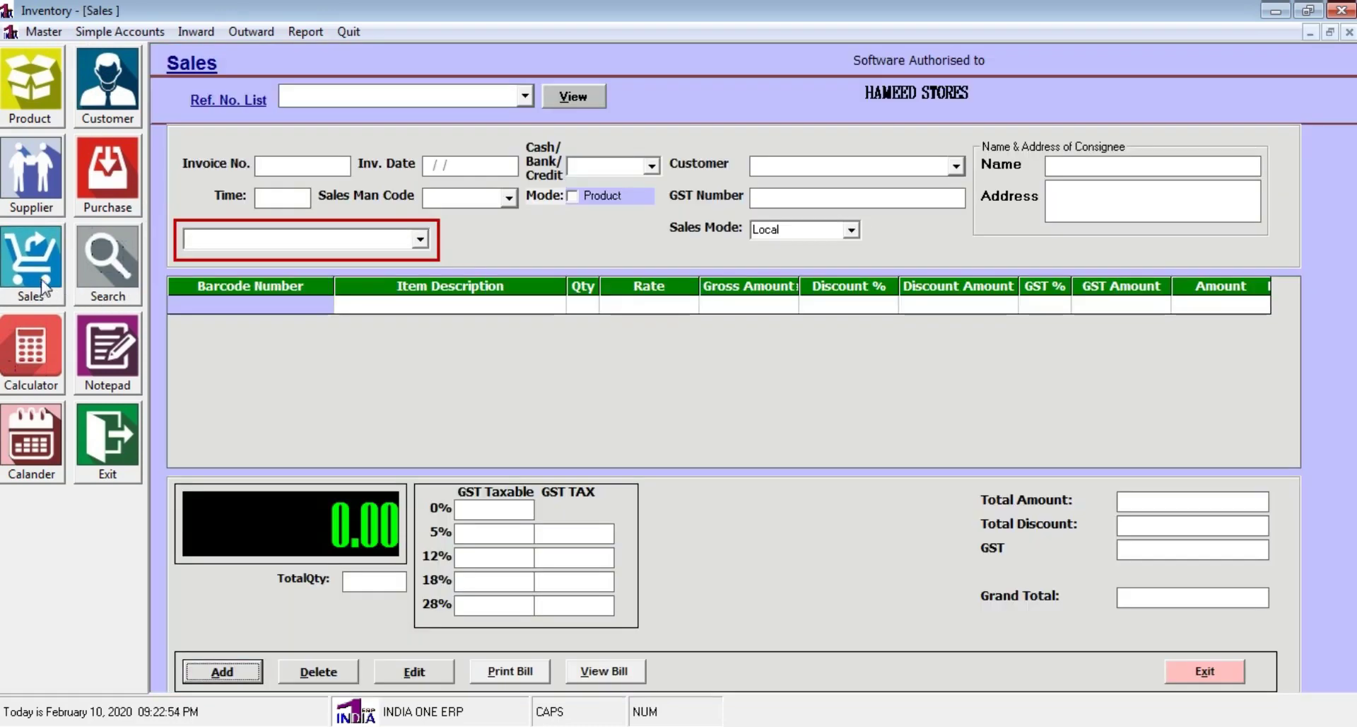
click(524, 95)
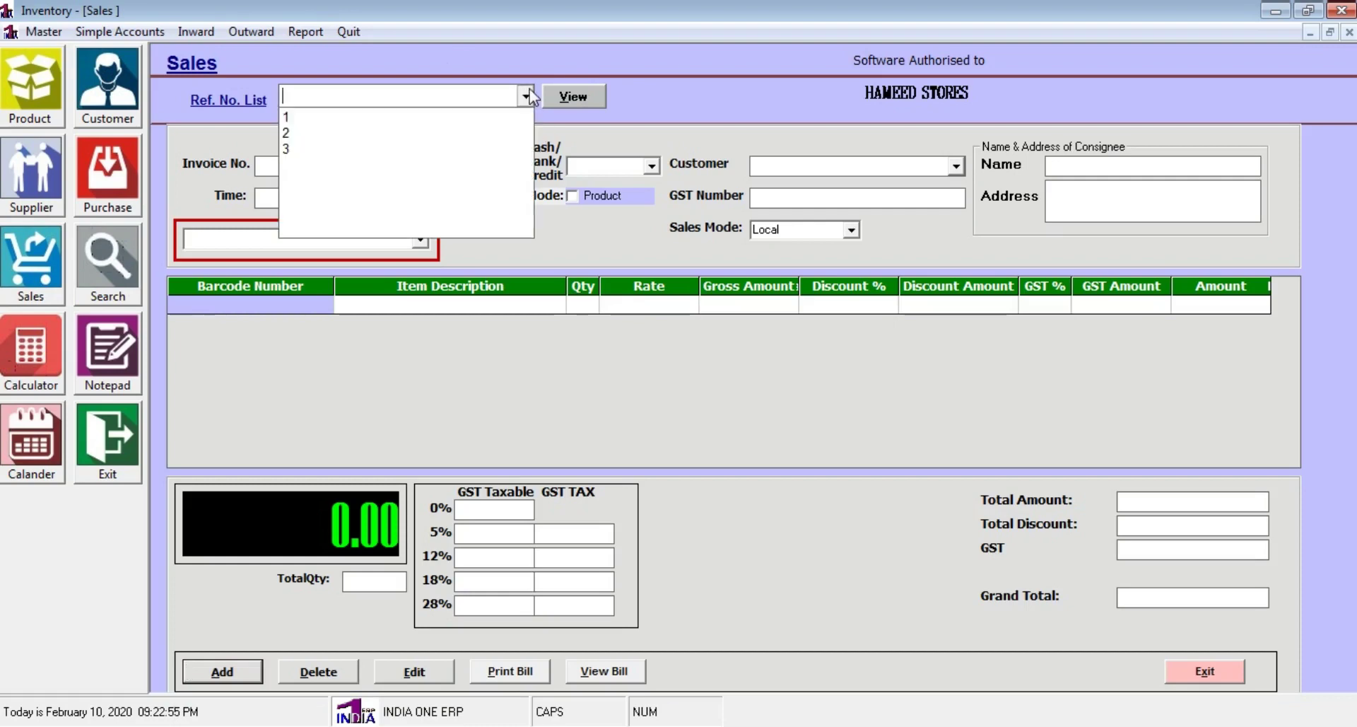
click(467, 154)
click(570, 96)
click(414, 672)
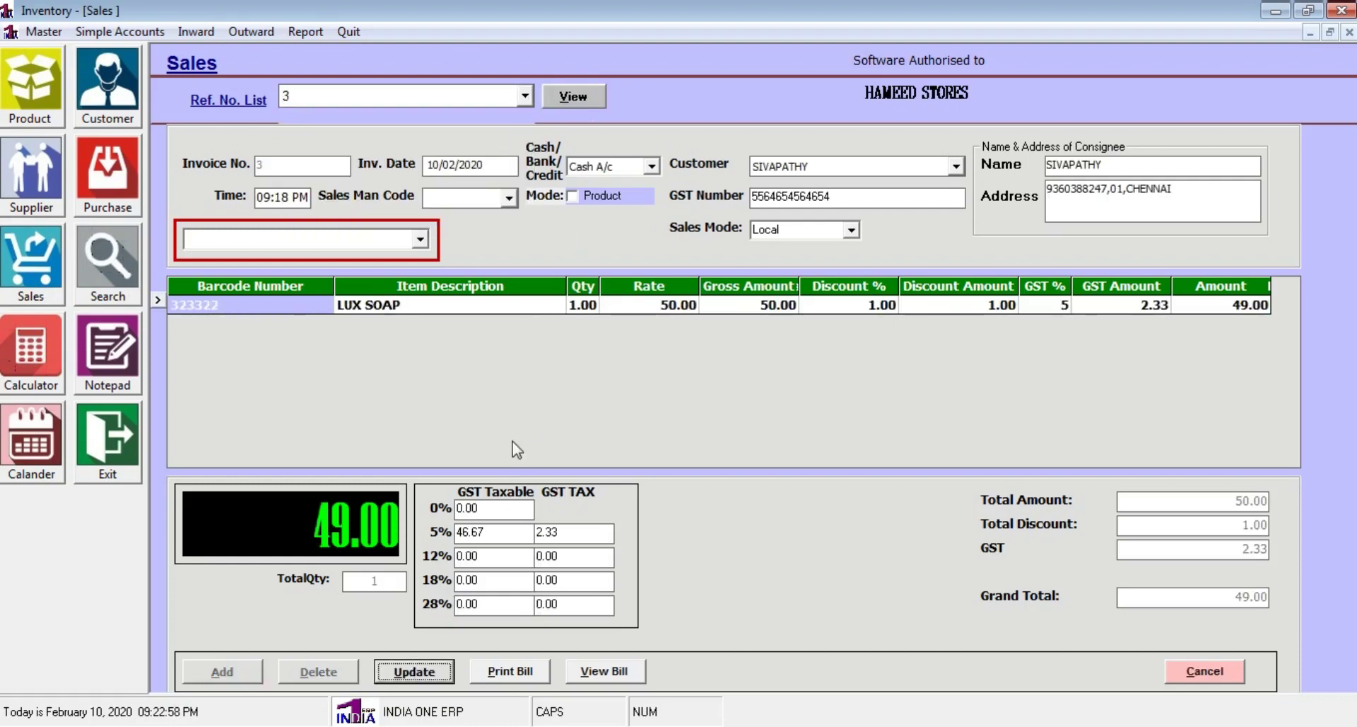
Change the LUX SOAP quantity to 2, update the invoice to 98, and exit
click(579, 306)
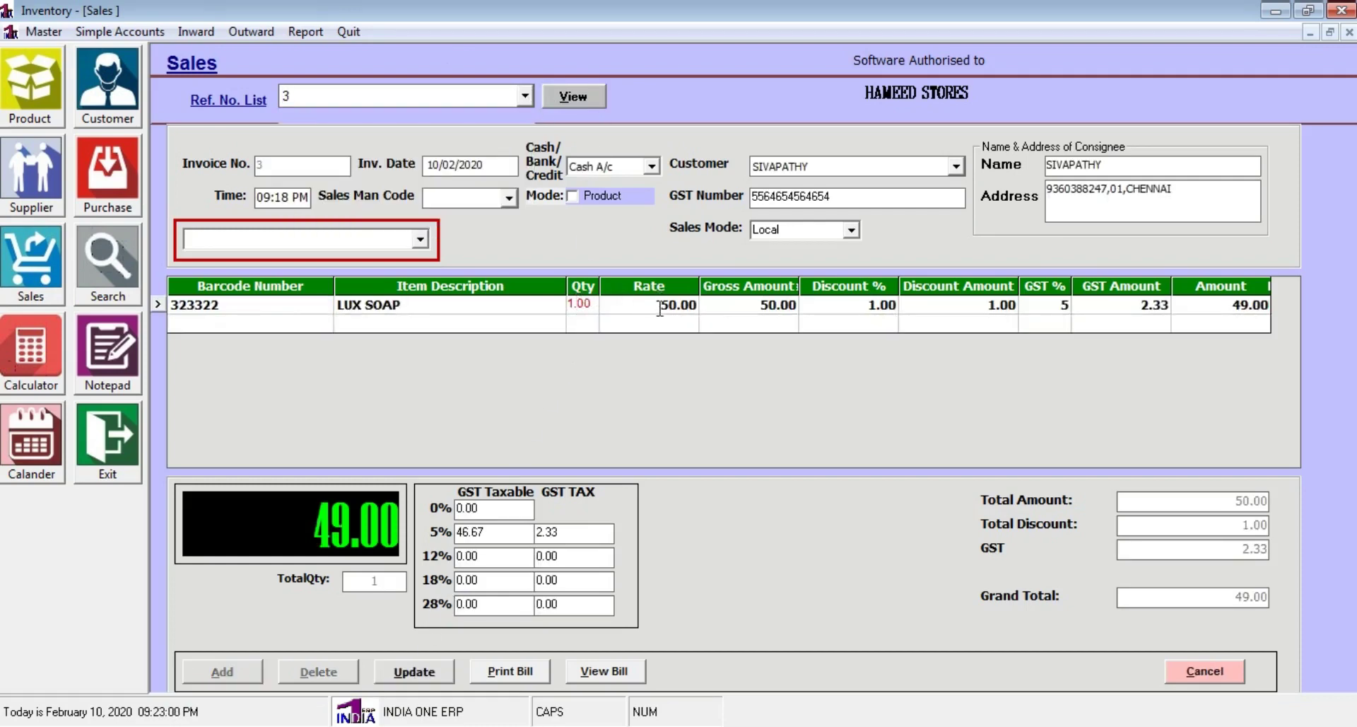
click(660, 308)
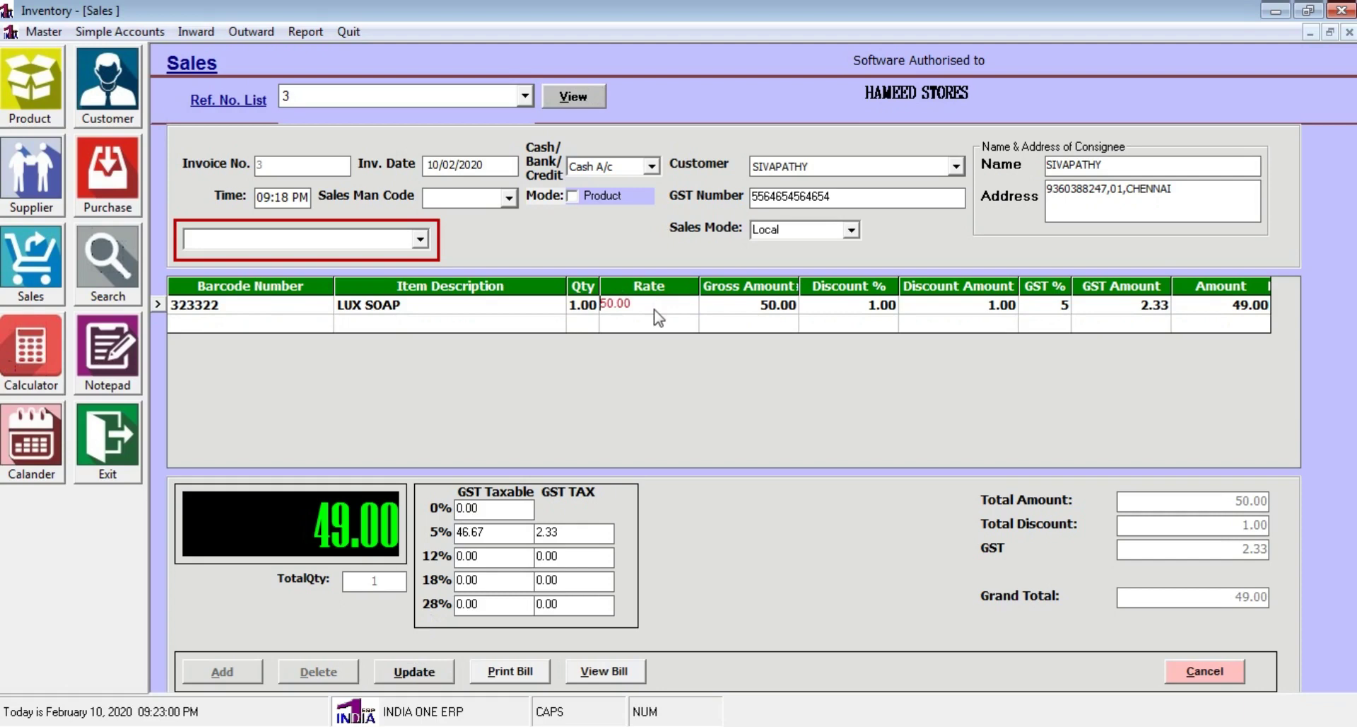
click(580, 308)
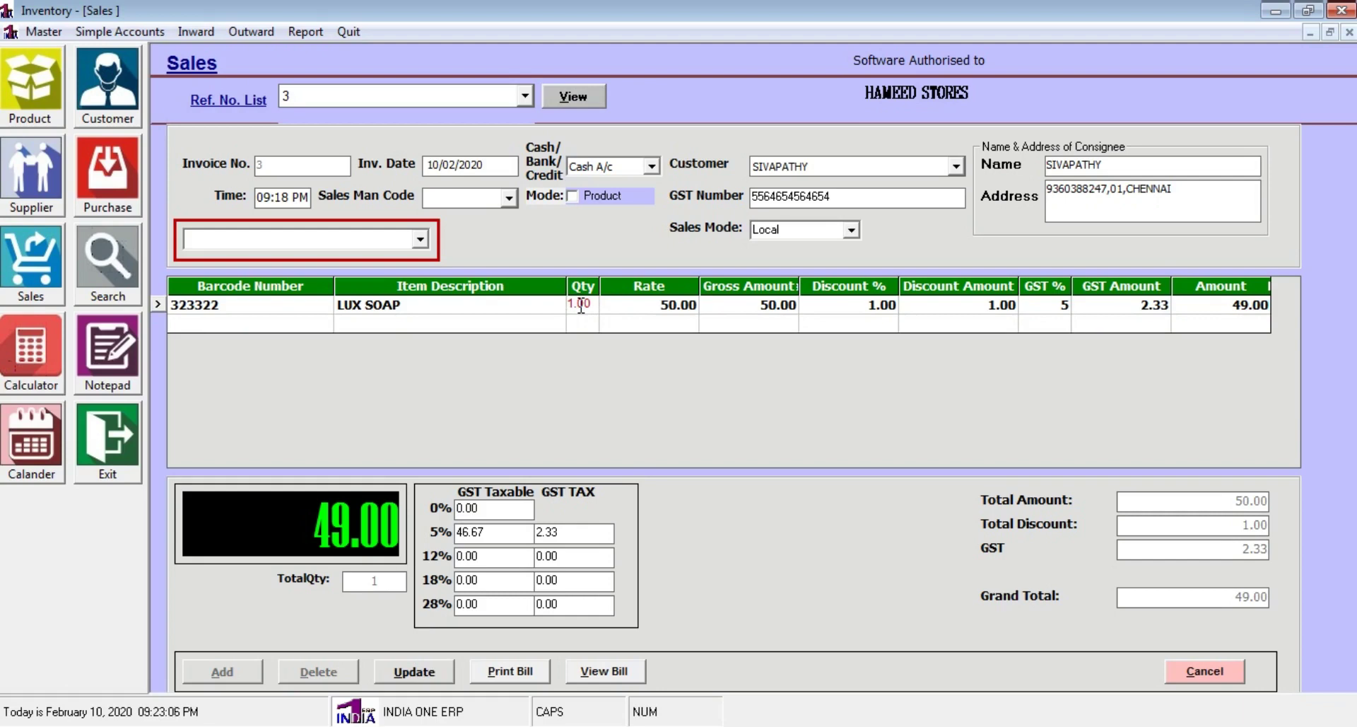
text(2)
key(Return)
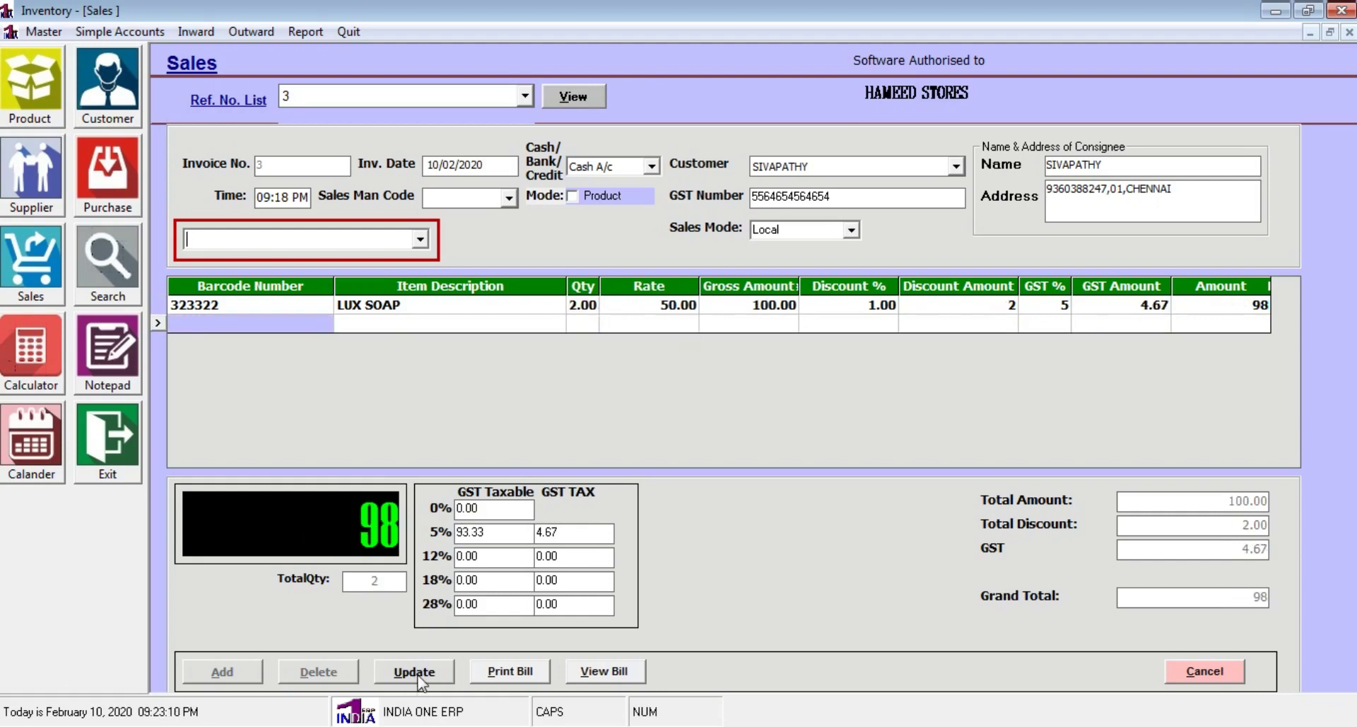
click(418, 677)
click(721, 433)
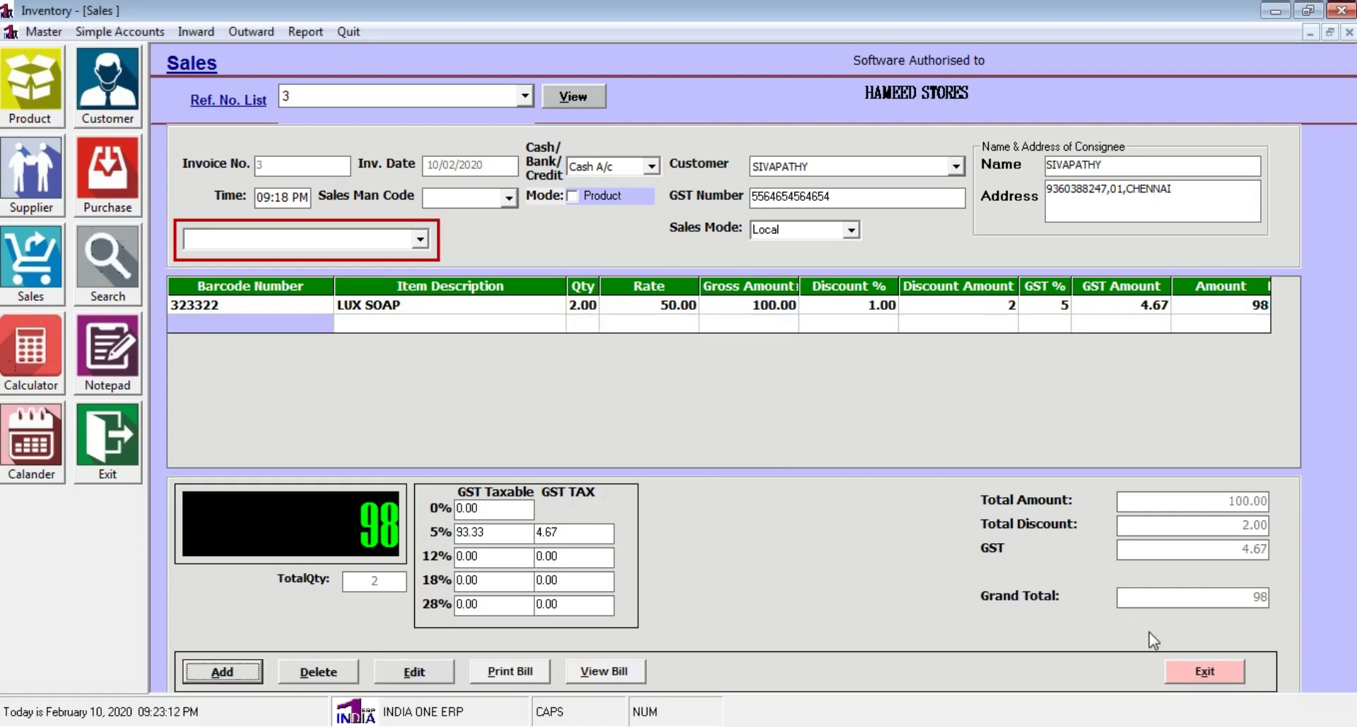
click(1205, 672)
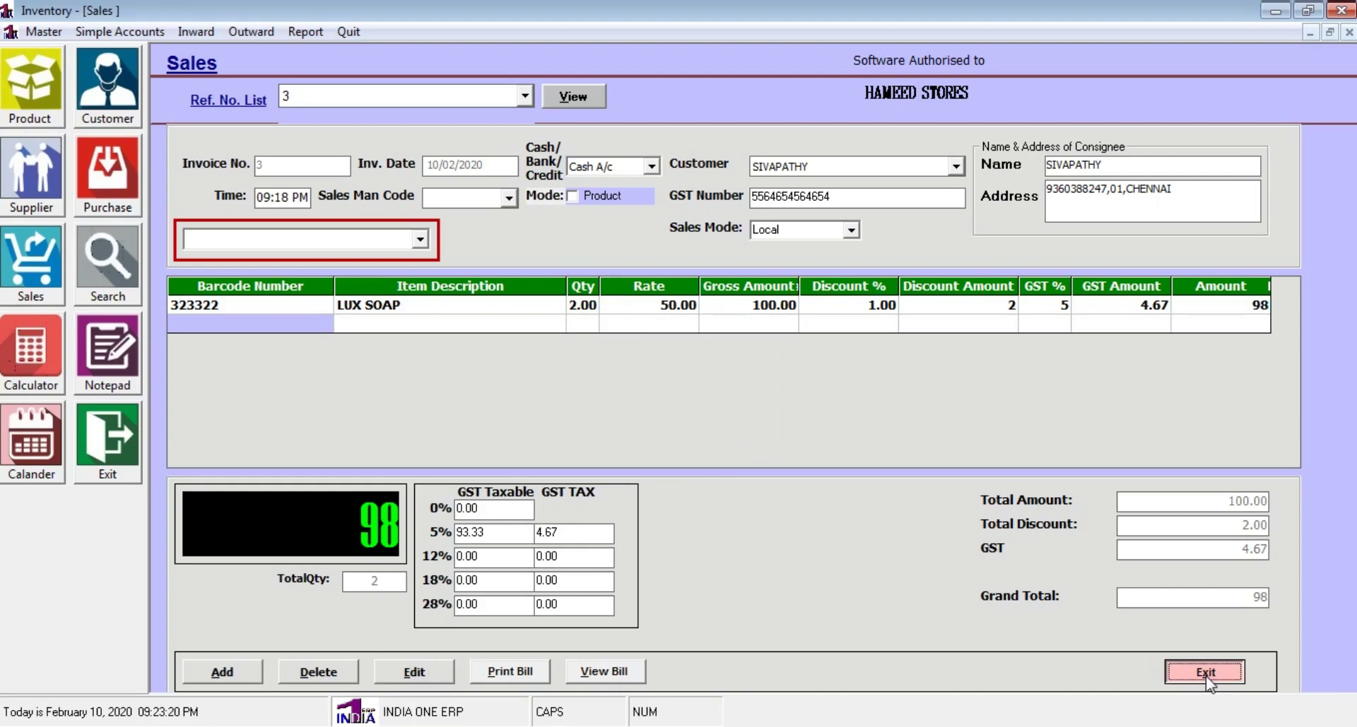
click(1205, 672)
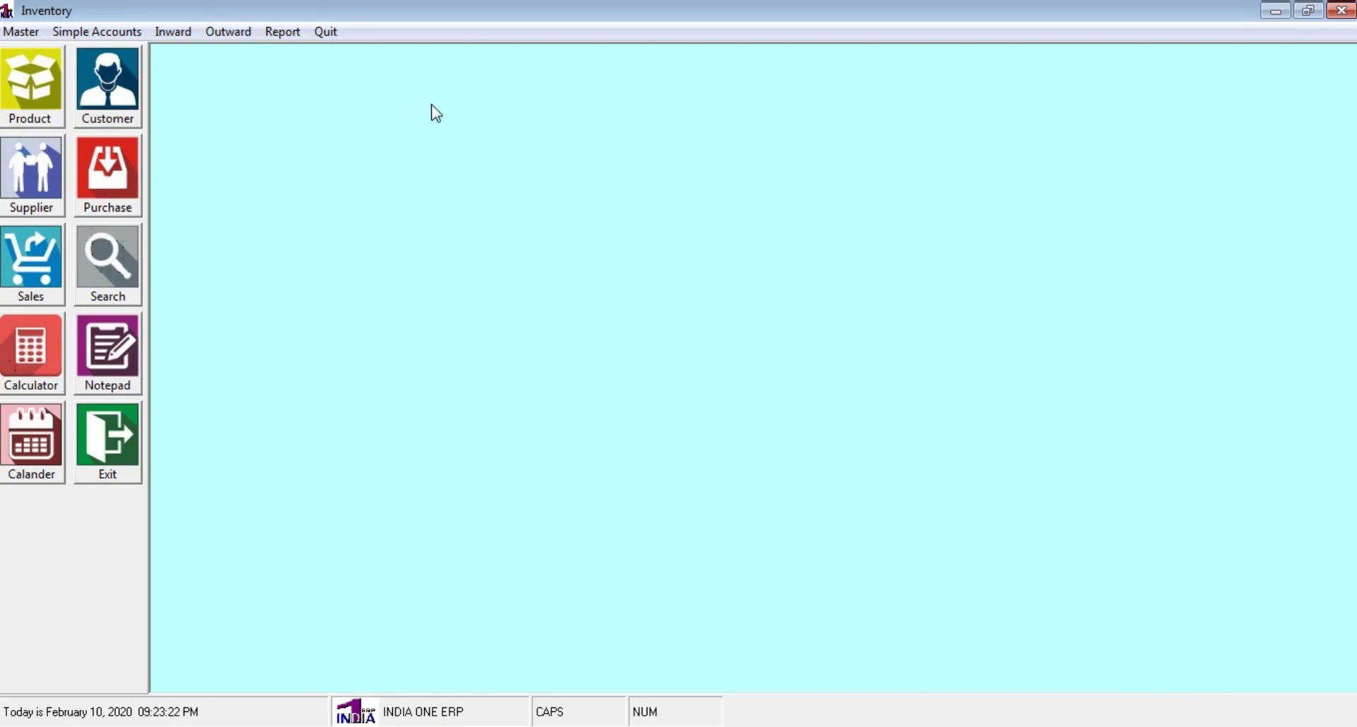
View the Period Wise Stock Report for the GENERAL group, then close it
click(292, 35)
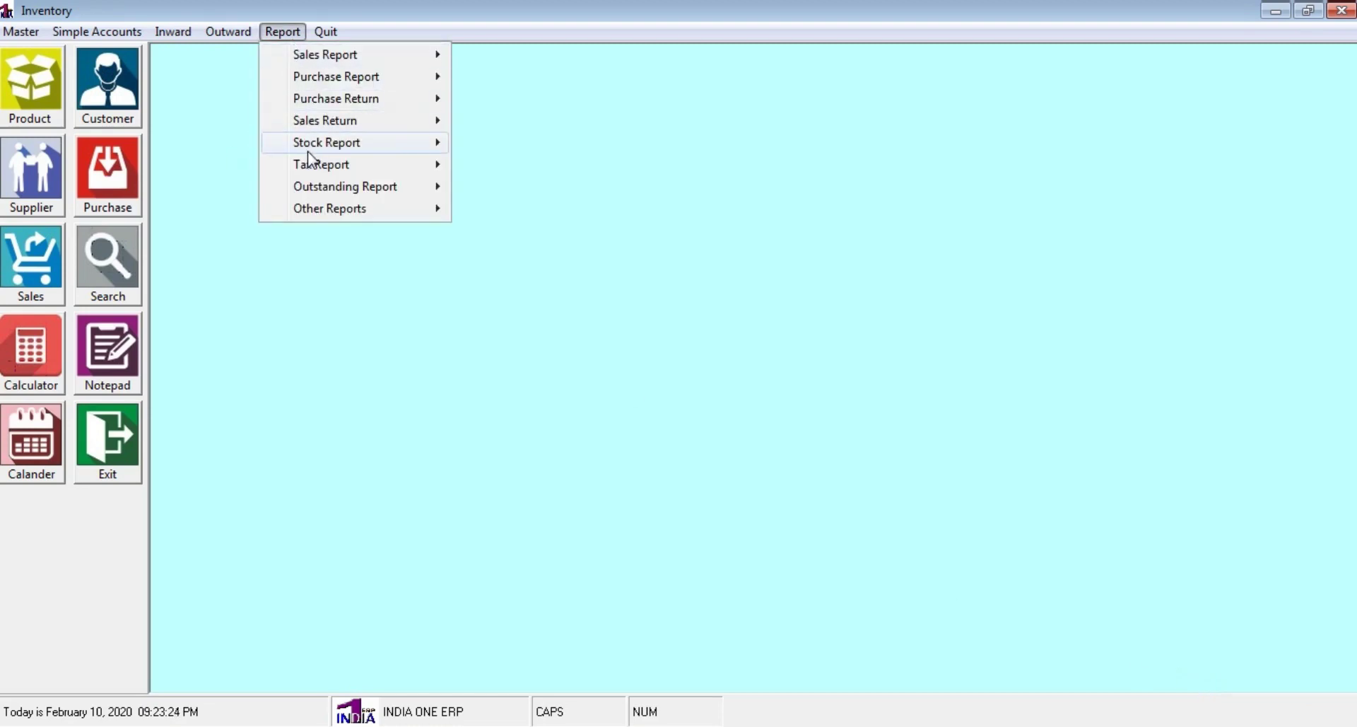
mouse_move(431, 147)
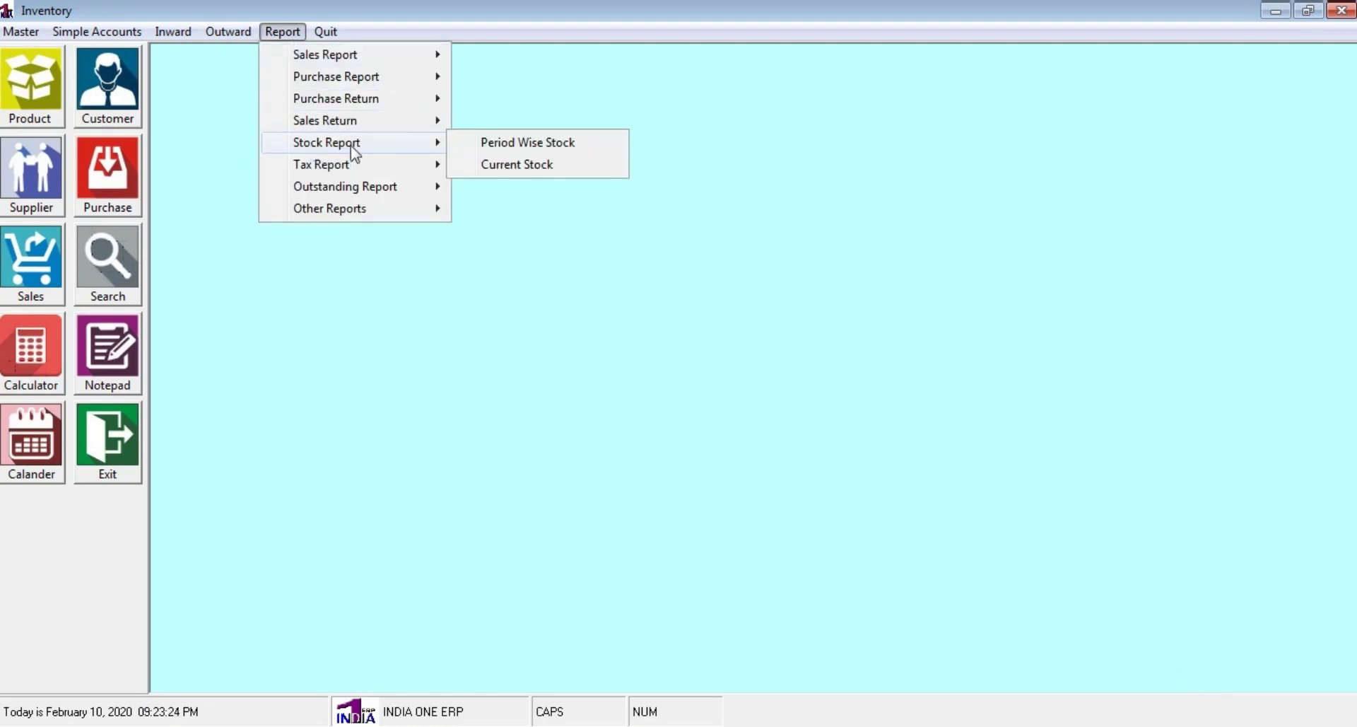
click(553, 144)
click(451, 253)
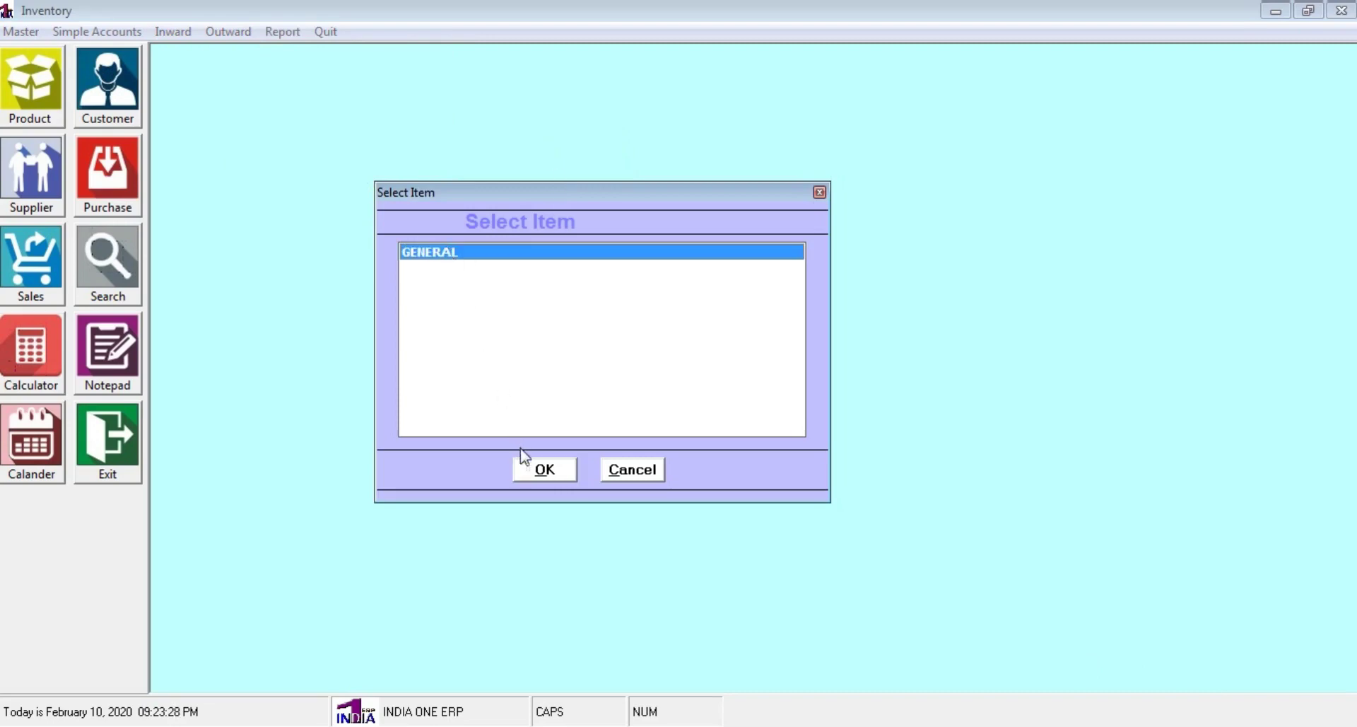
click(538, 471)
click(651, 434)
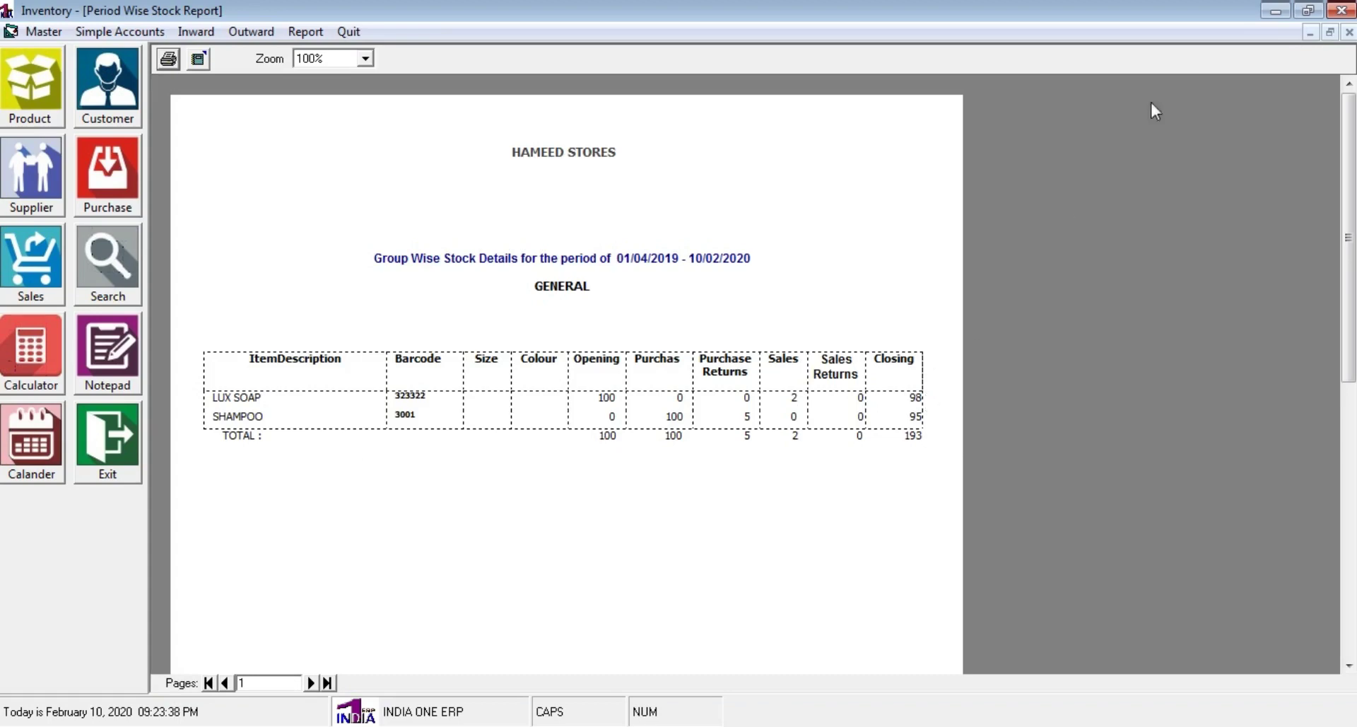
click(1349, 32)
Check the Current Stock report (LUX SOAP 98, SHAMPOO 95, total 16,300.00), then close it
click(282, 37)
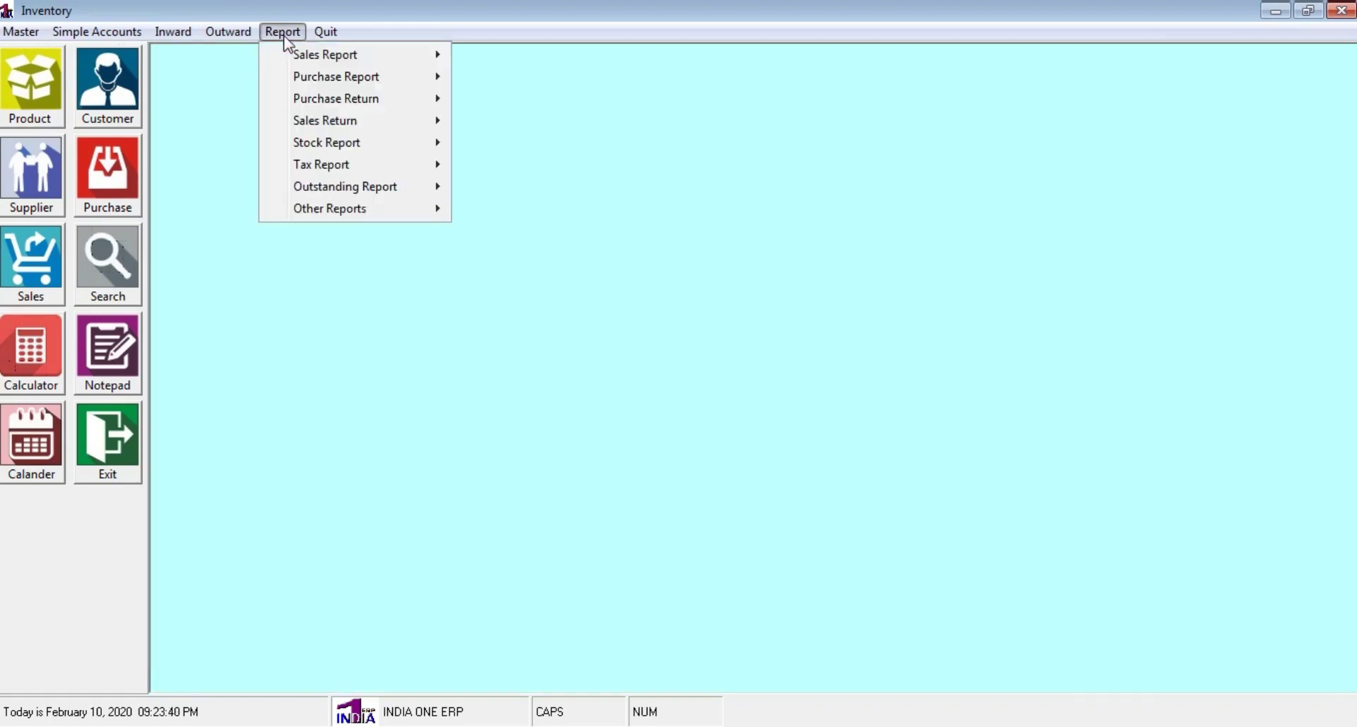
mouse_move(315, 146)
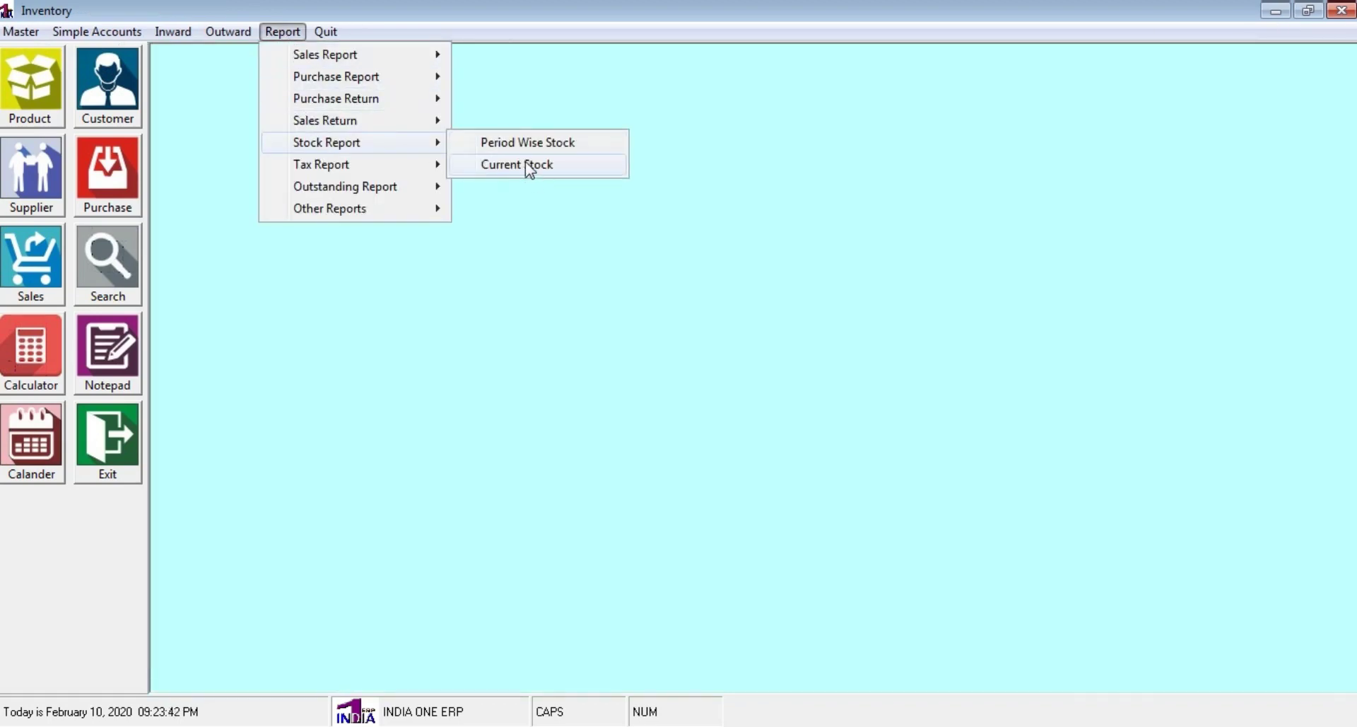
click(527, 169)
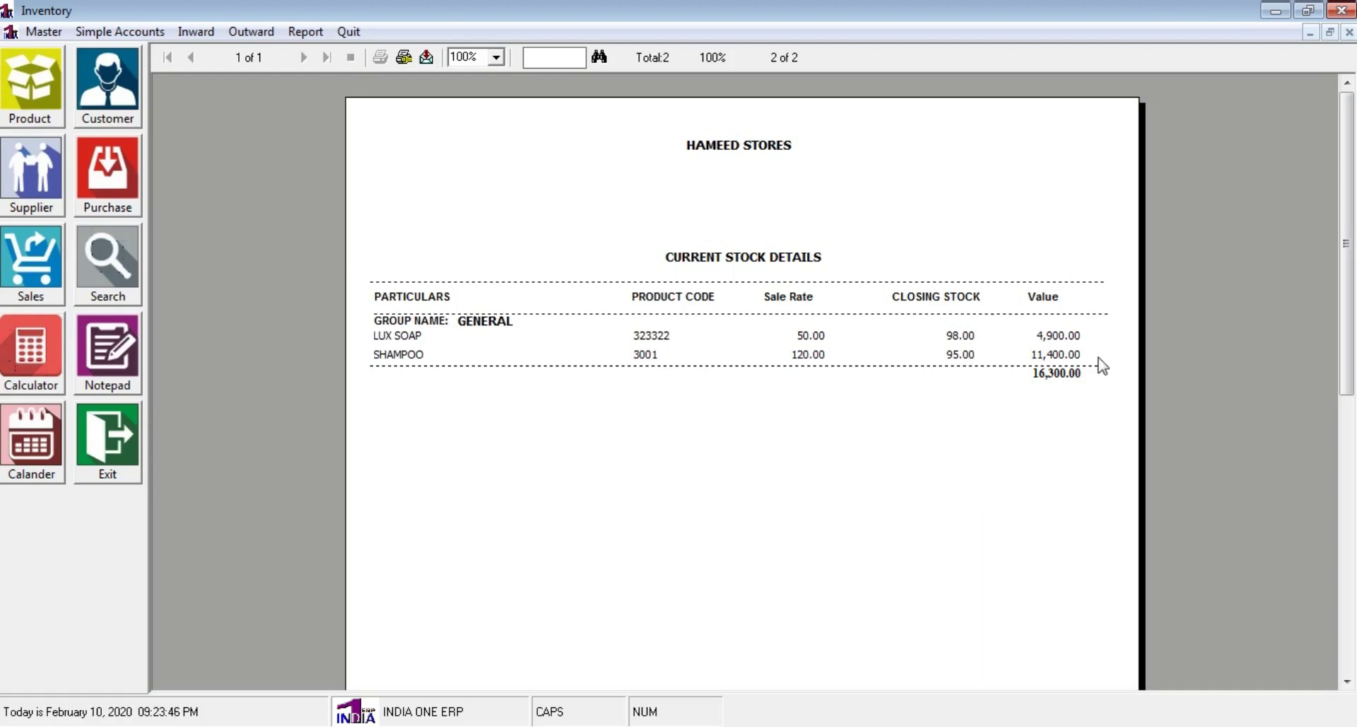
click(1349, 32)
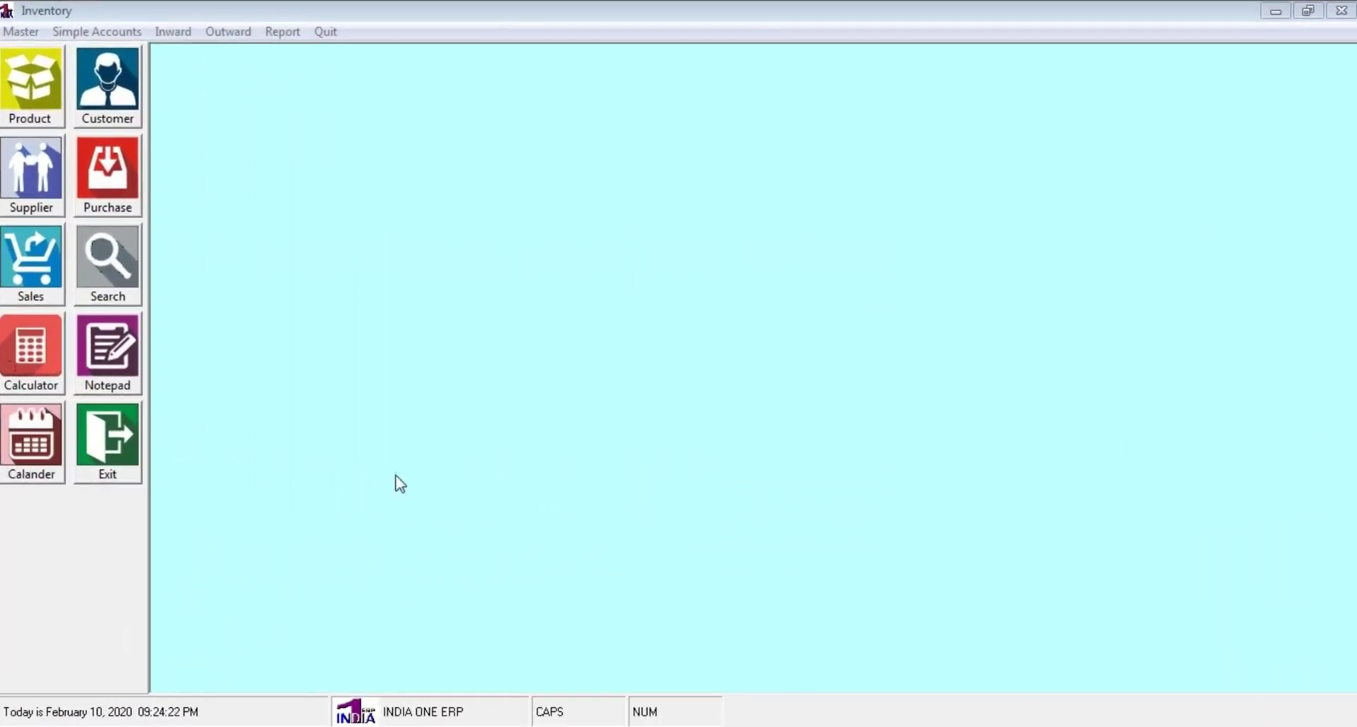
Start a Sales Return entry and load sales invoice 3's details
click(183, 33)
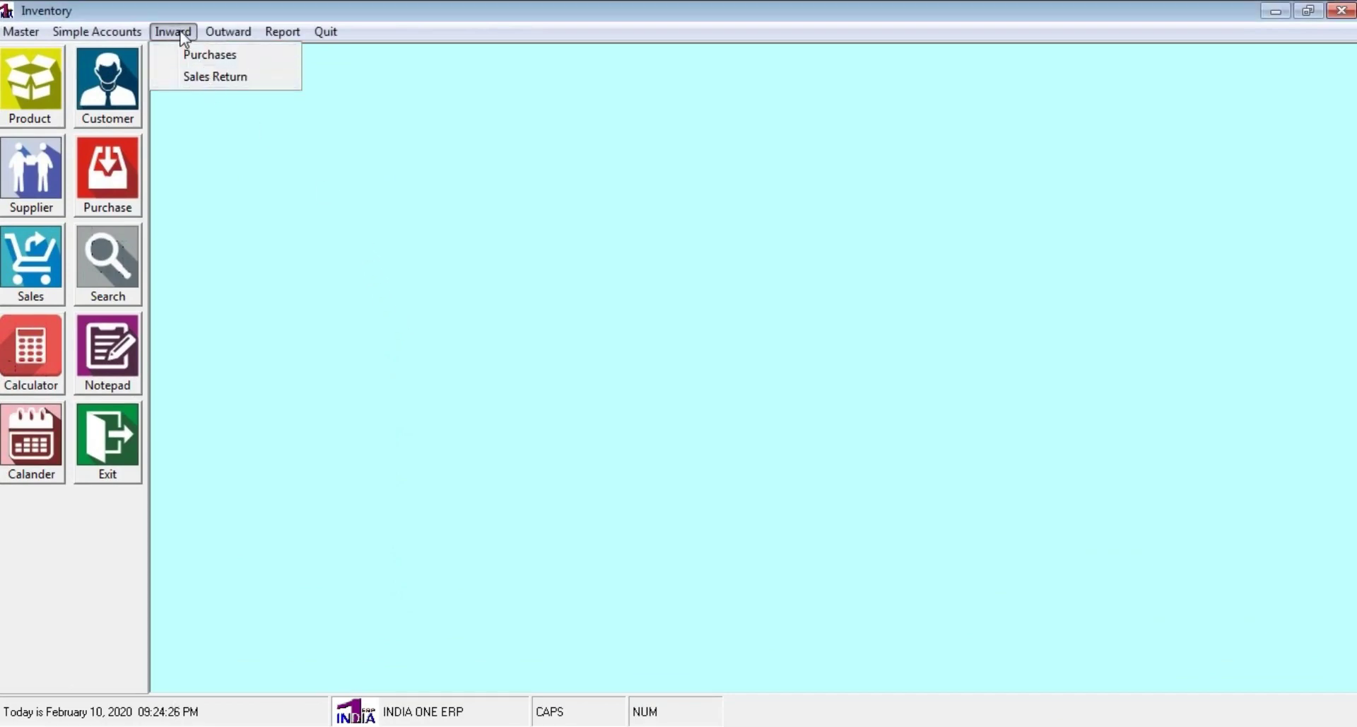
click(219, 80)
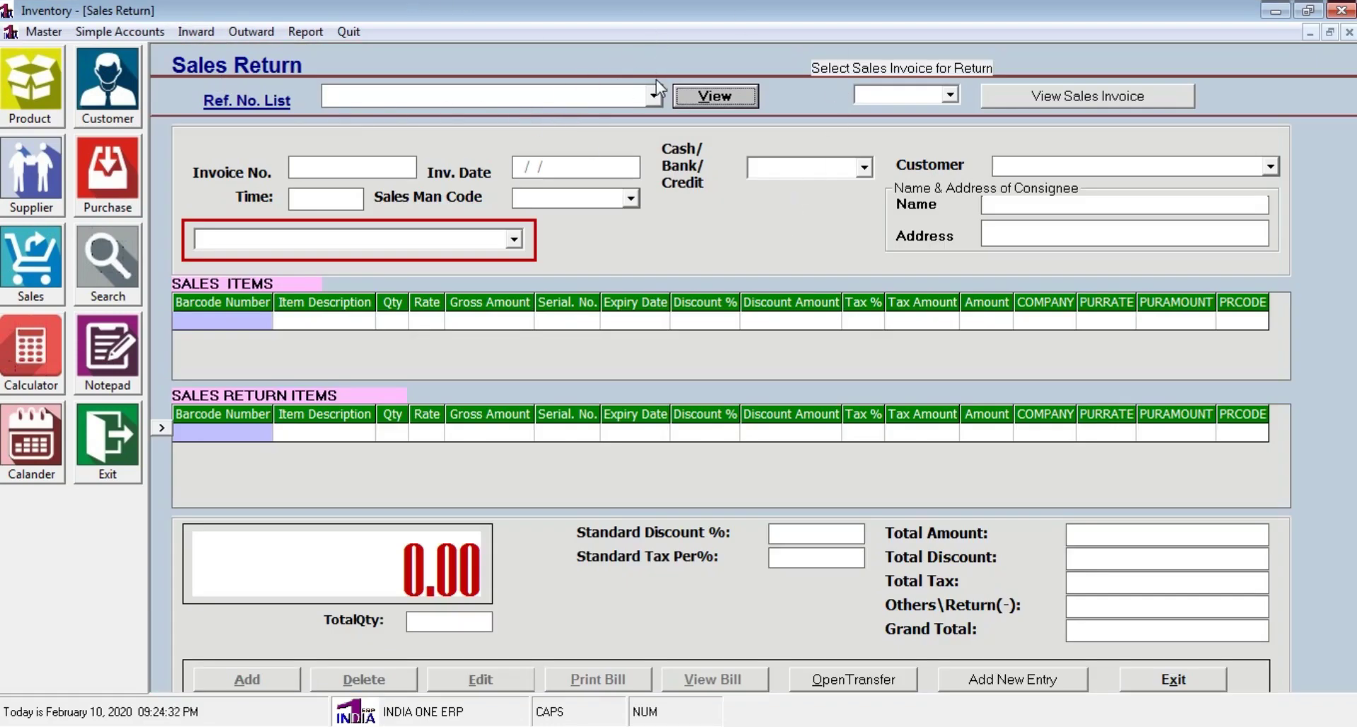
click(950, 94)
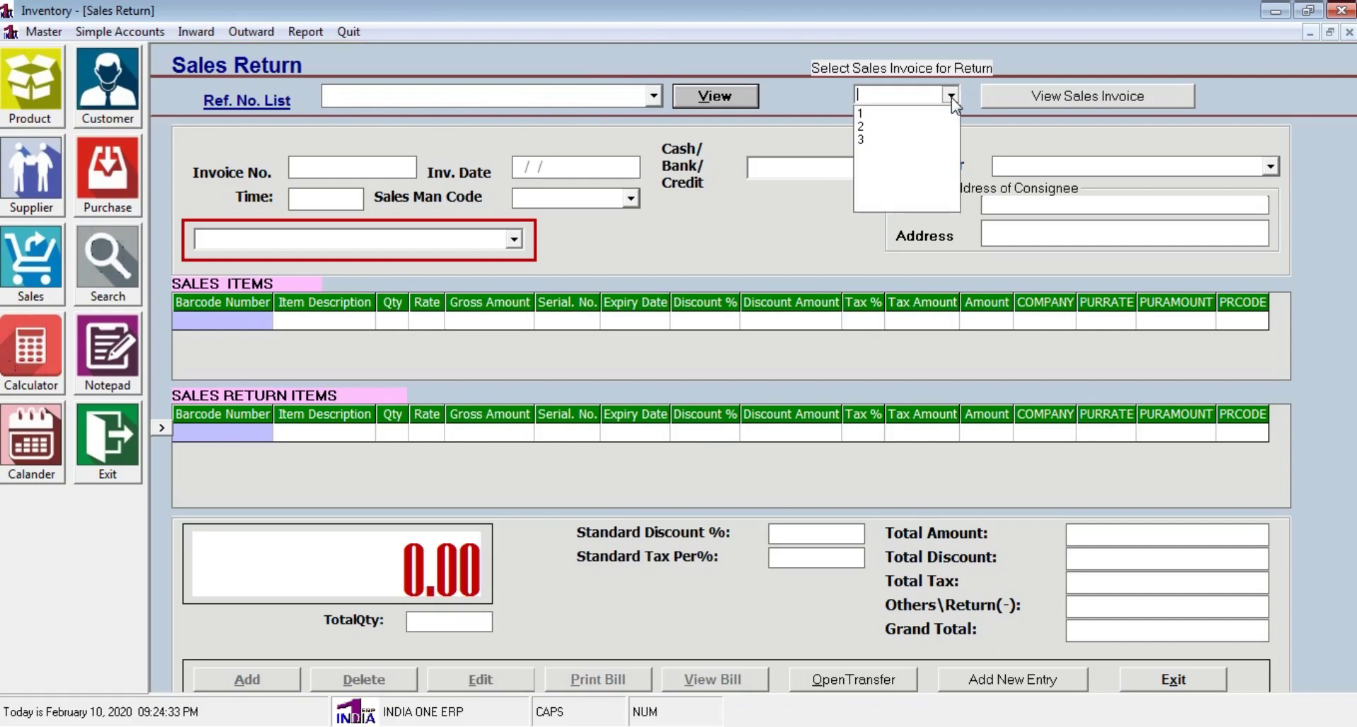
click(885, 140)
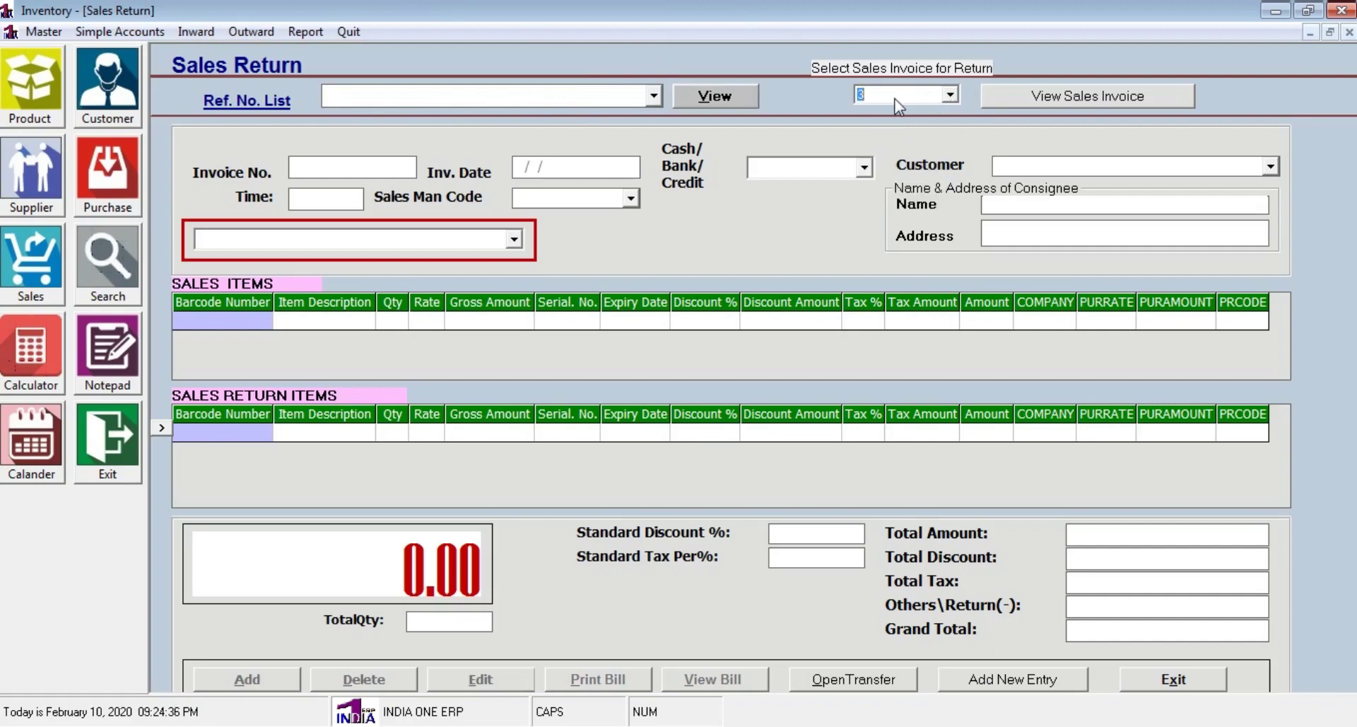
click(1072, 95)
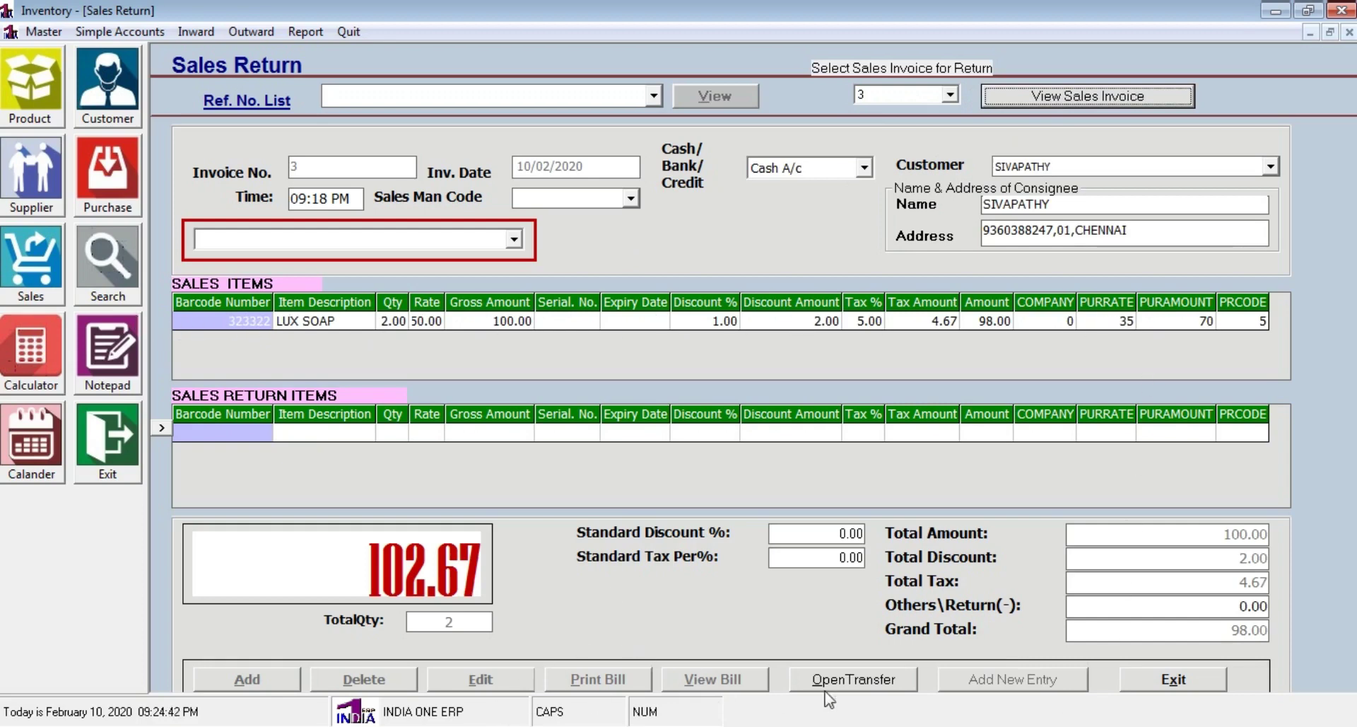
Return one LUX SOAP (50.00) from invoice 3, save the return, and close the form
click(888, 684)
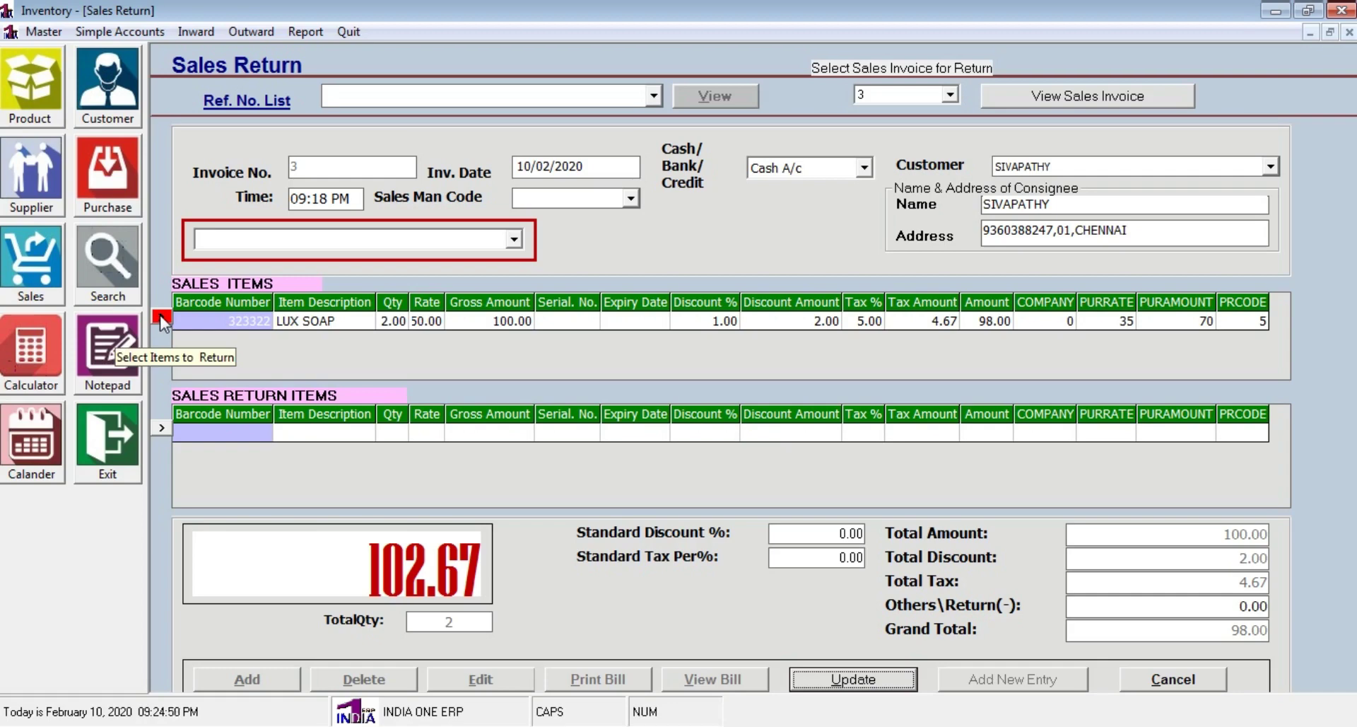
click(162, 316)
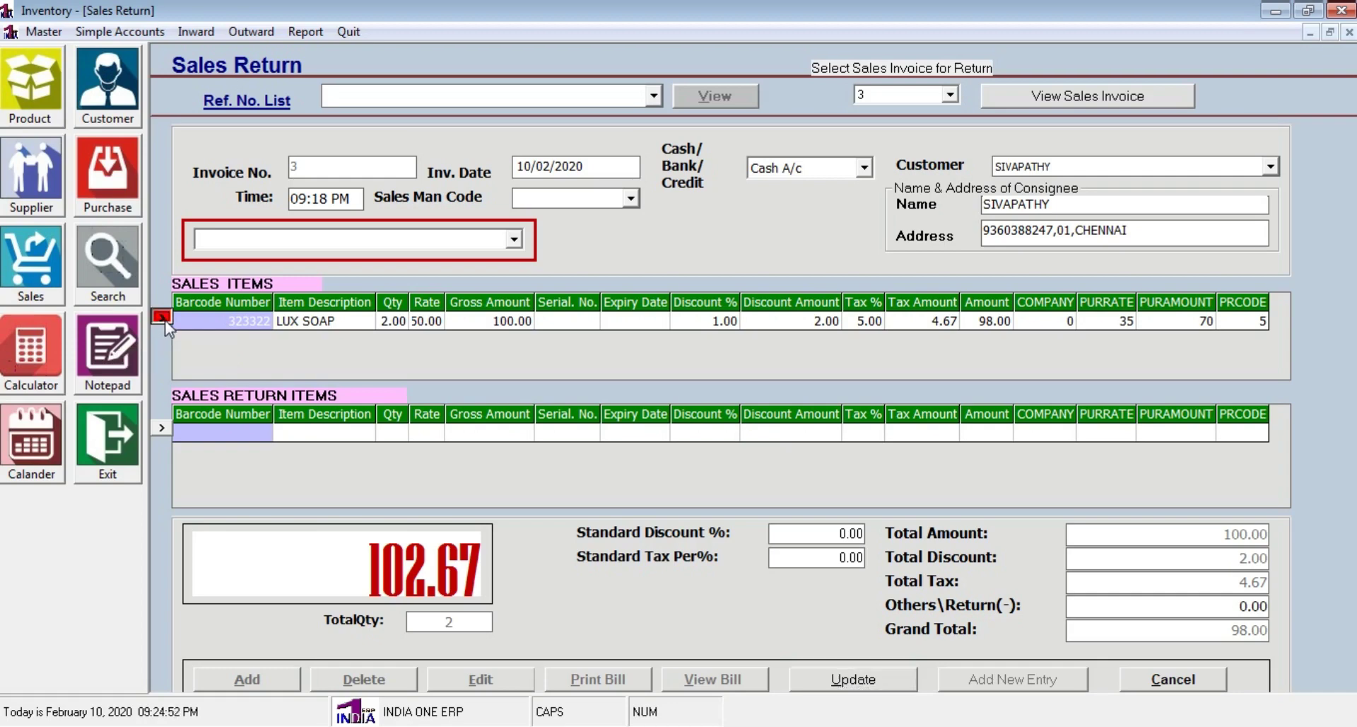
click(162, 317)
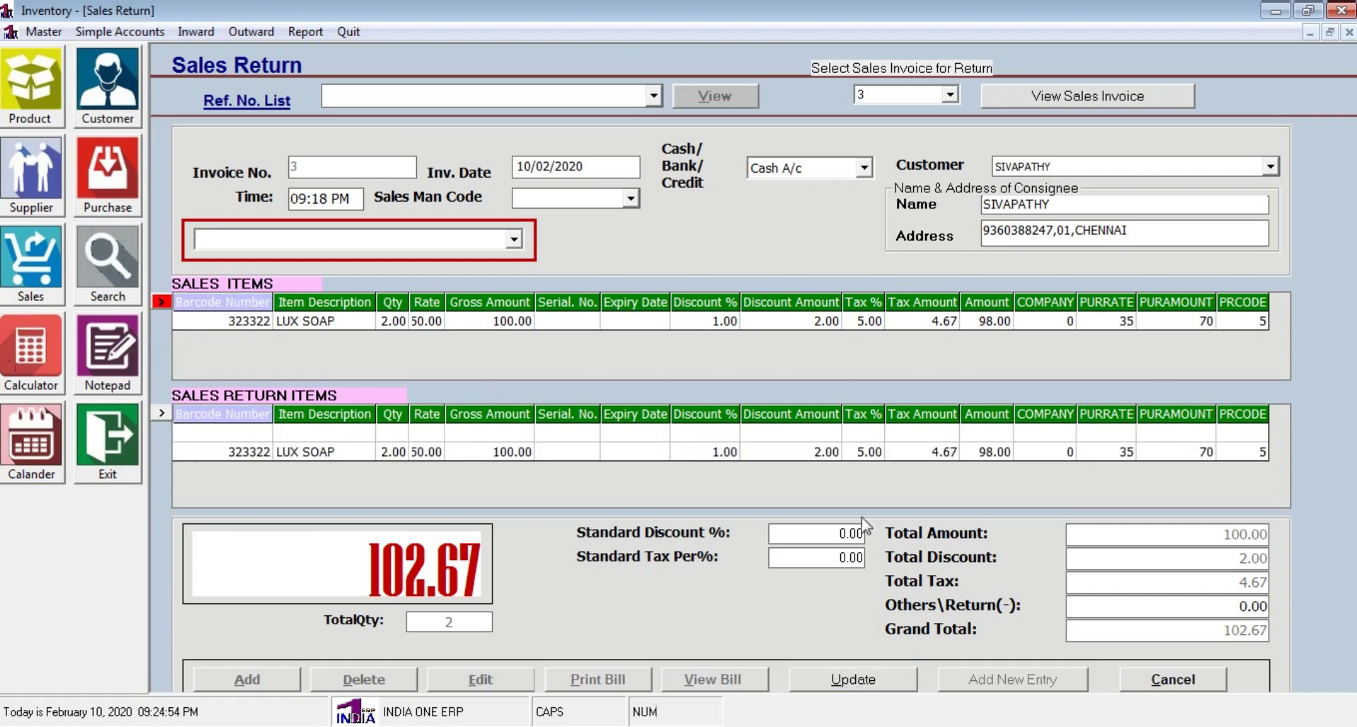
click(391, 453)
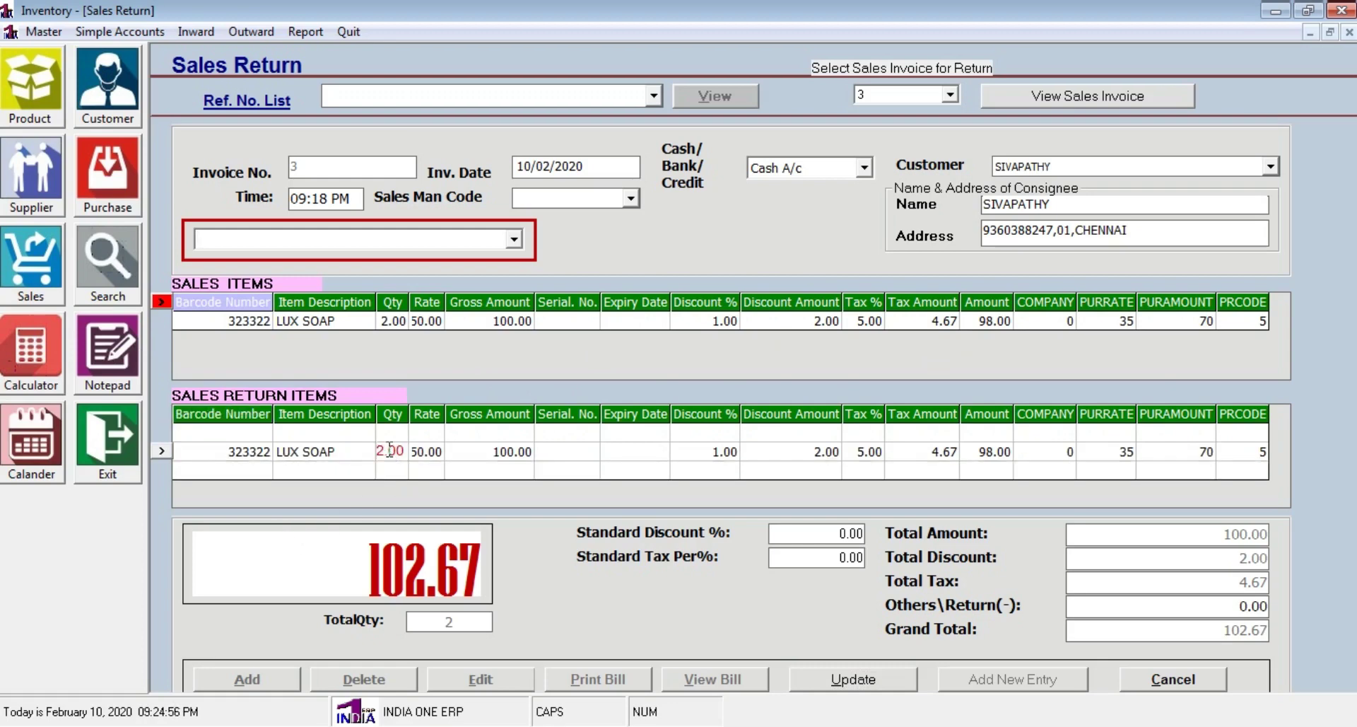
key(Delete)
key(Return)
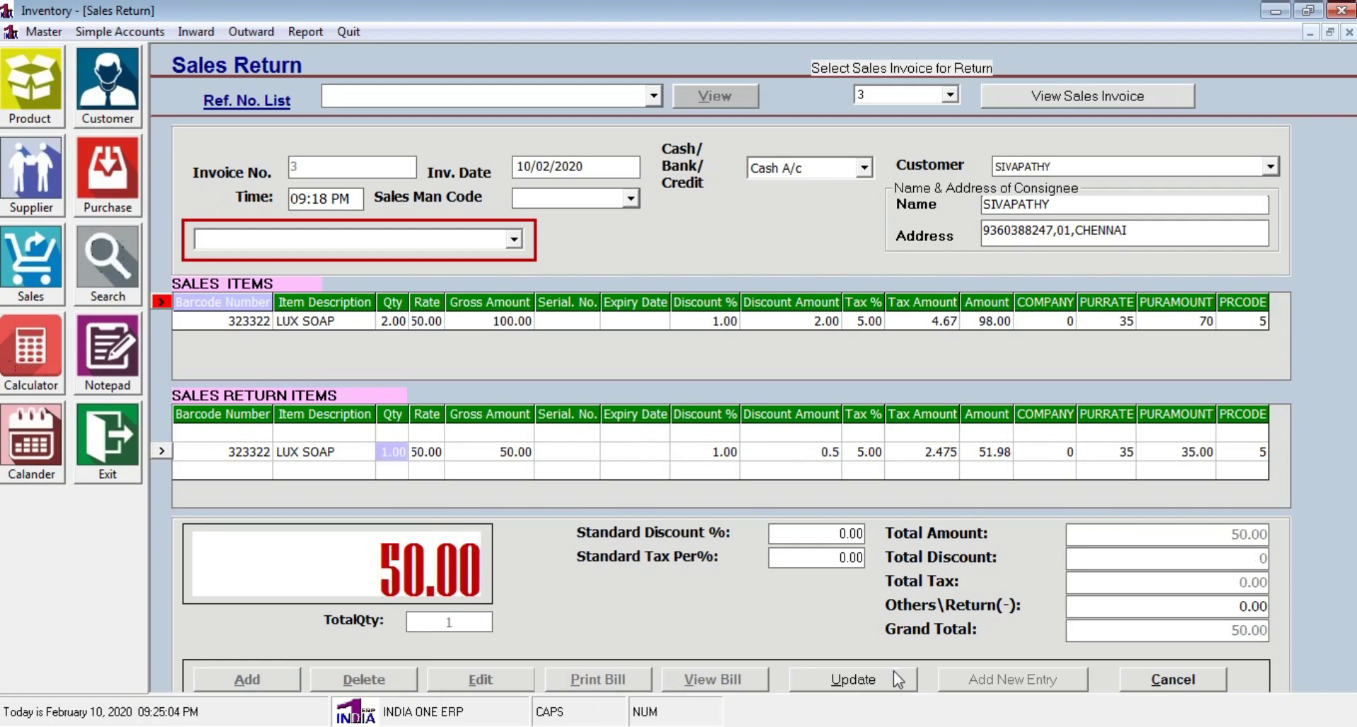
click(853, 680)
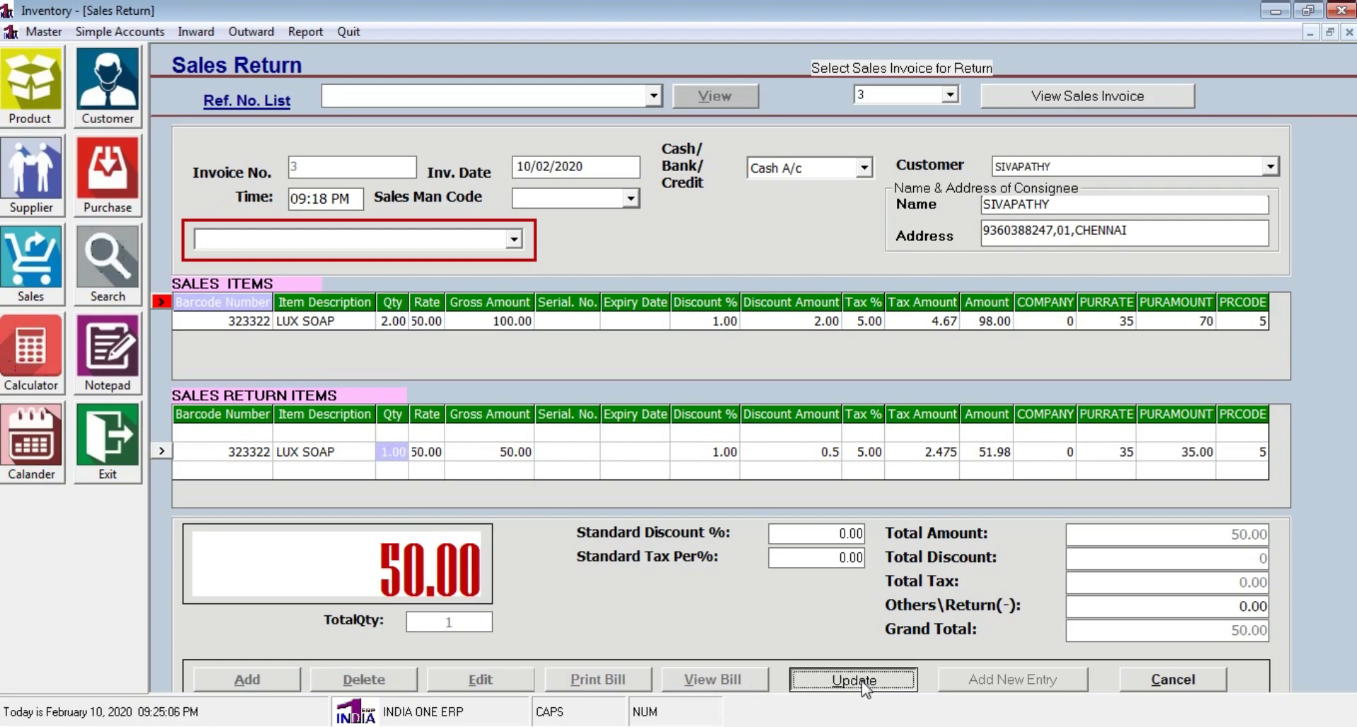
click(739, 433)
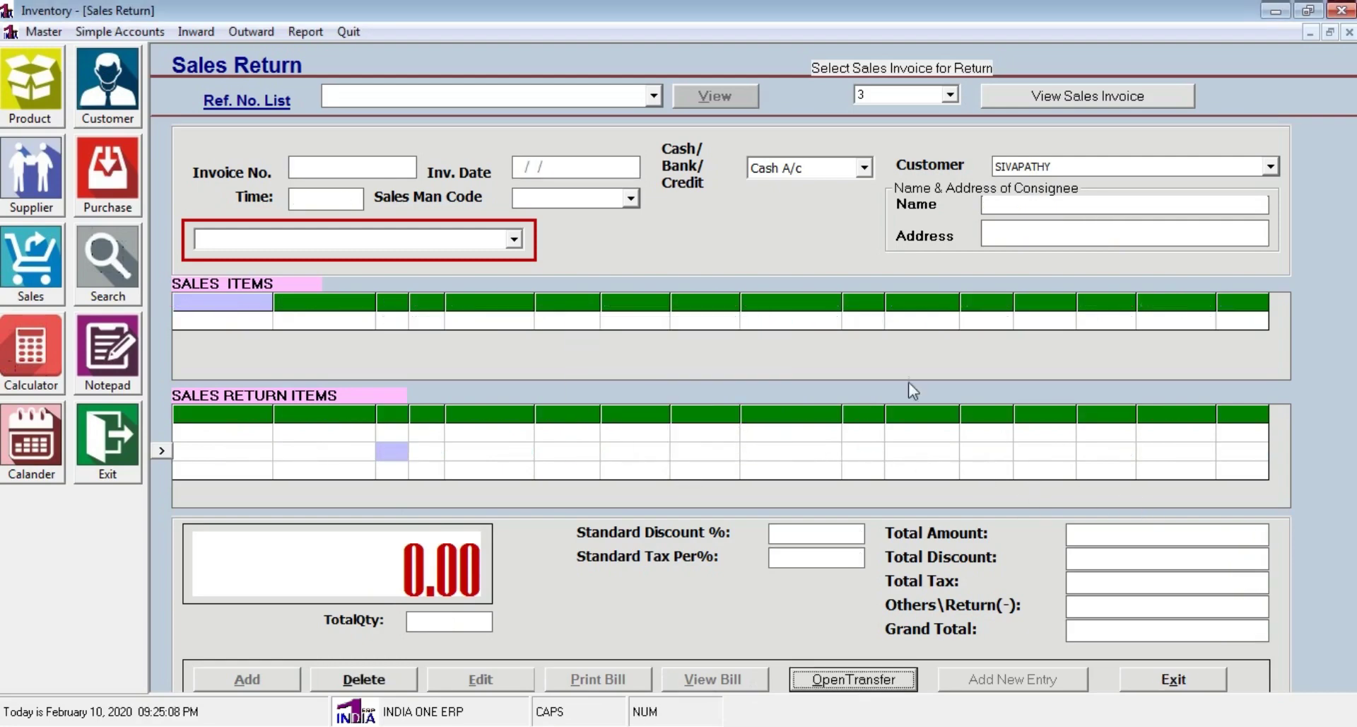
click(1188, 681)
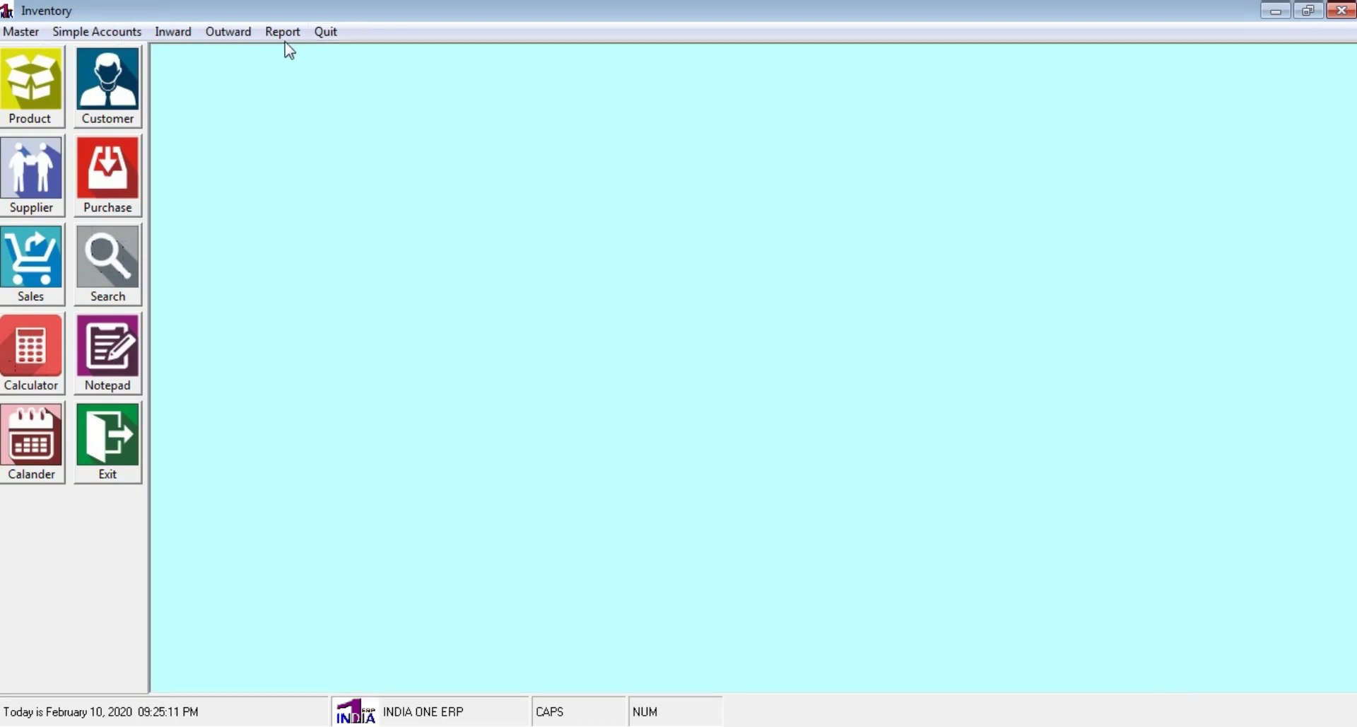
View the Period Wise Stock report for GENERAL, 01/04/2019 to 10/02/2020, then close it
click(282, 32)
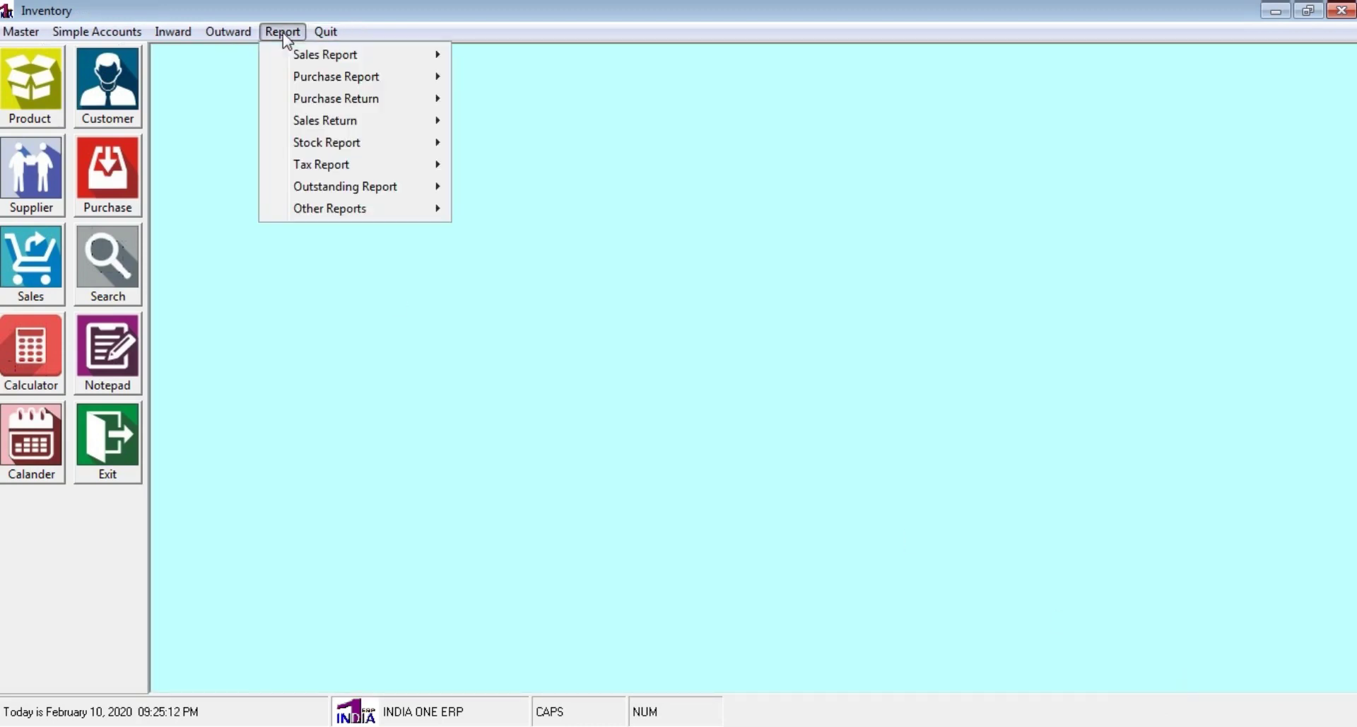
mouse_move(319, 152)
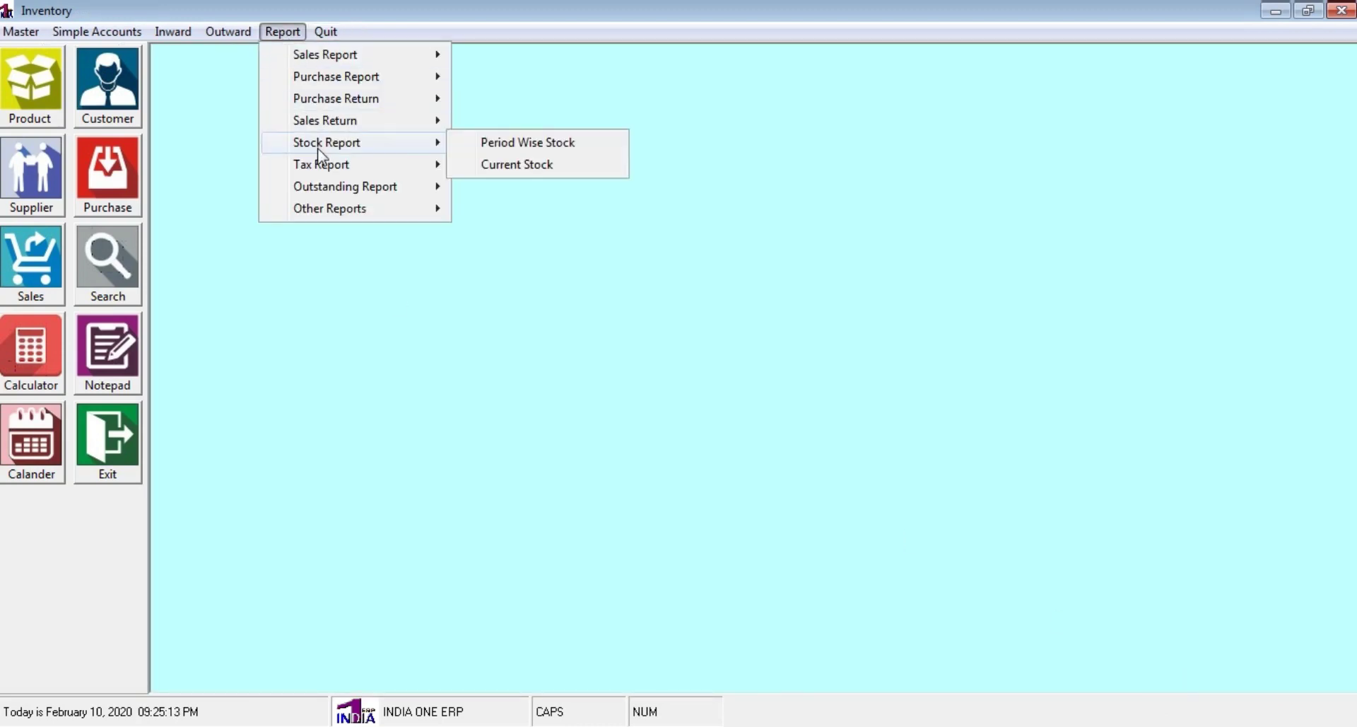
click(514, 145)
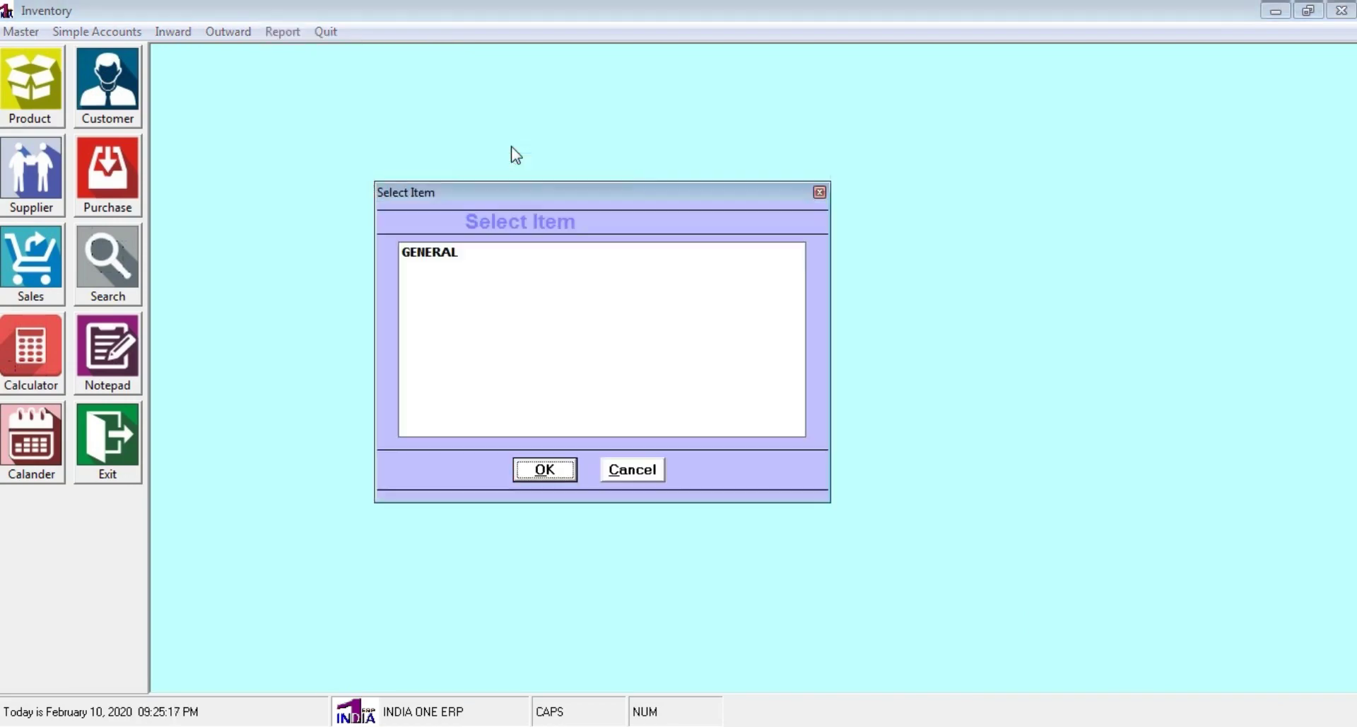
click(455, 253)
click(557, 478)
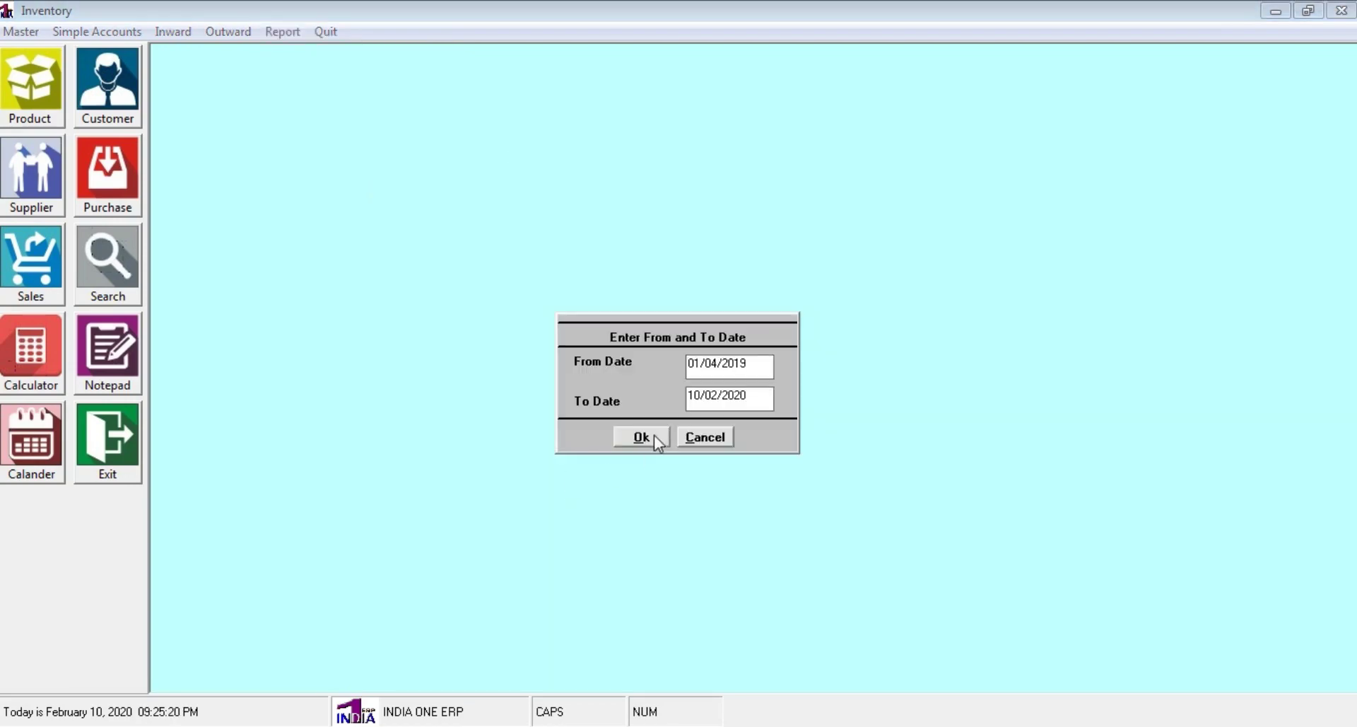
click(655, 435)
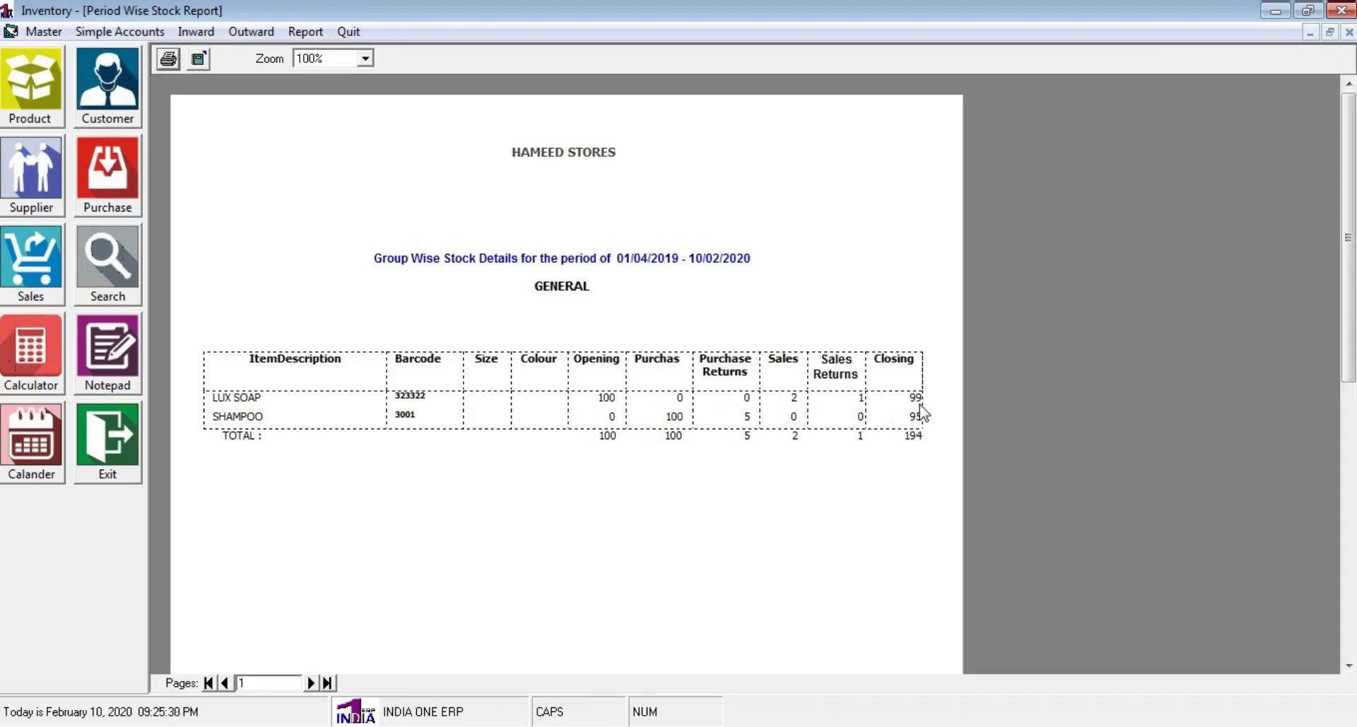
click(1349, 32)
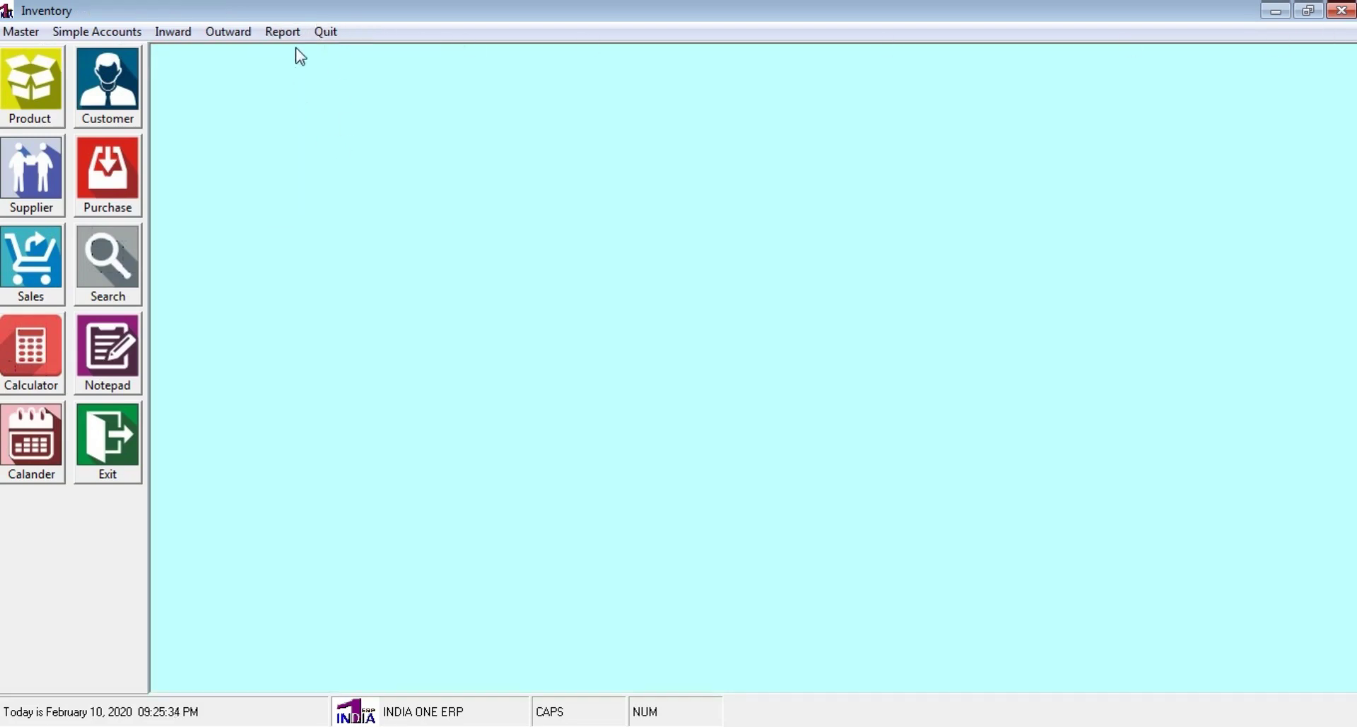
Check the Current Stock report shows LUX SOAP at 99 (total 16,350.00), then close it
click(283, 32)
mouse_move(326, 144)
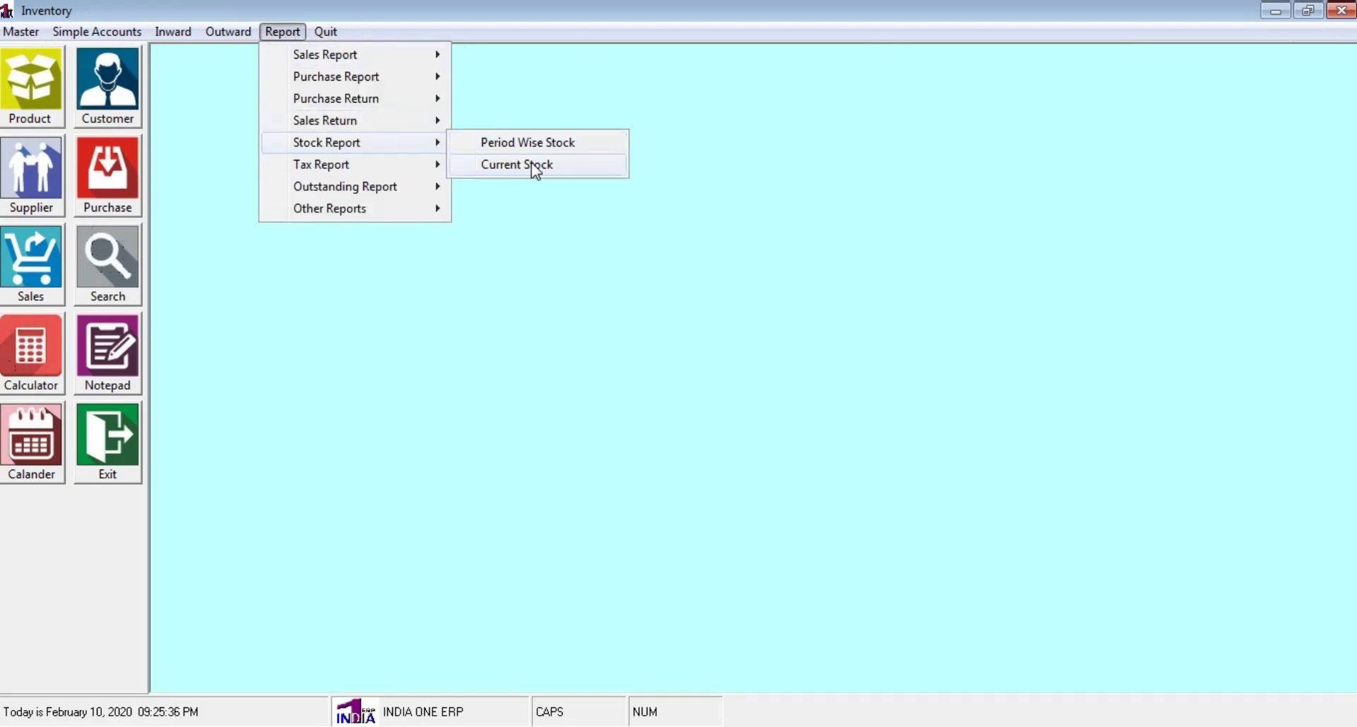
click(536, 166)
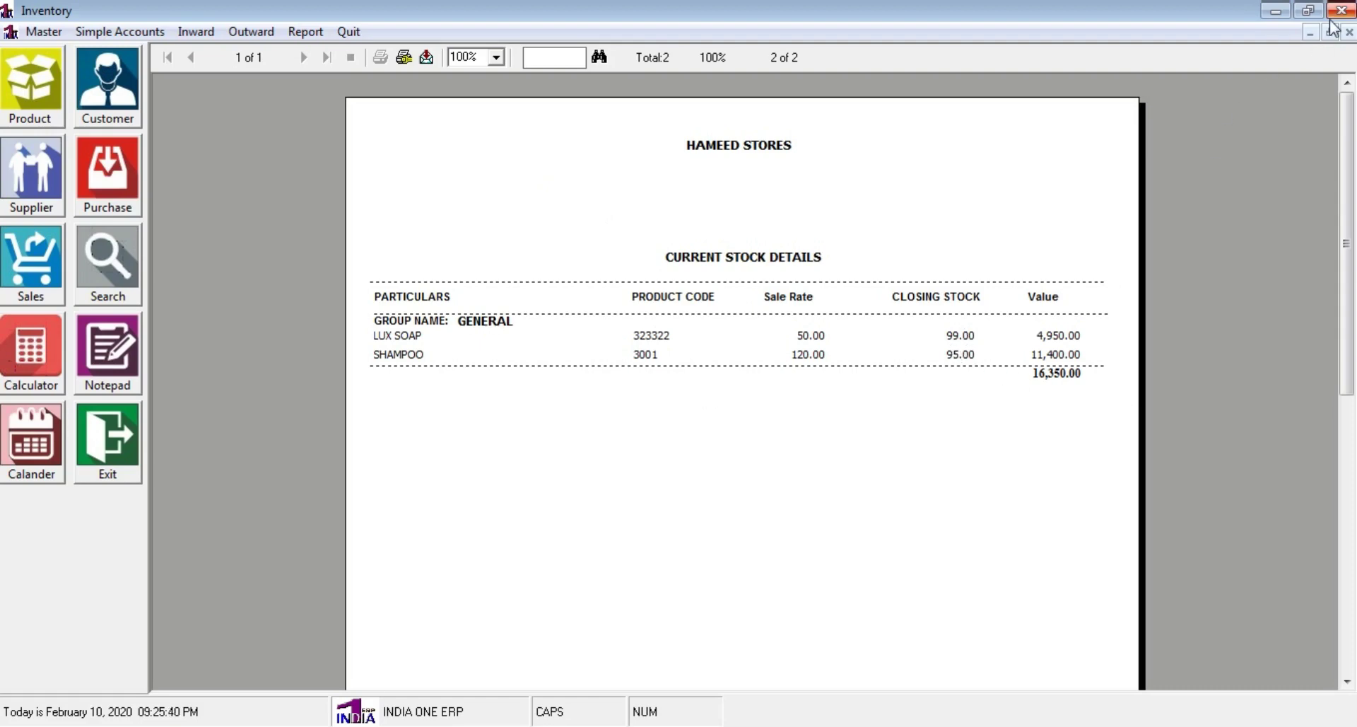
click(1348, 32)
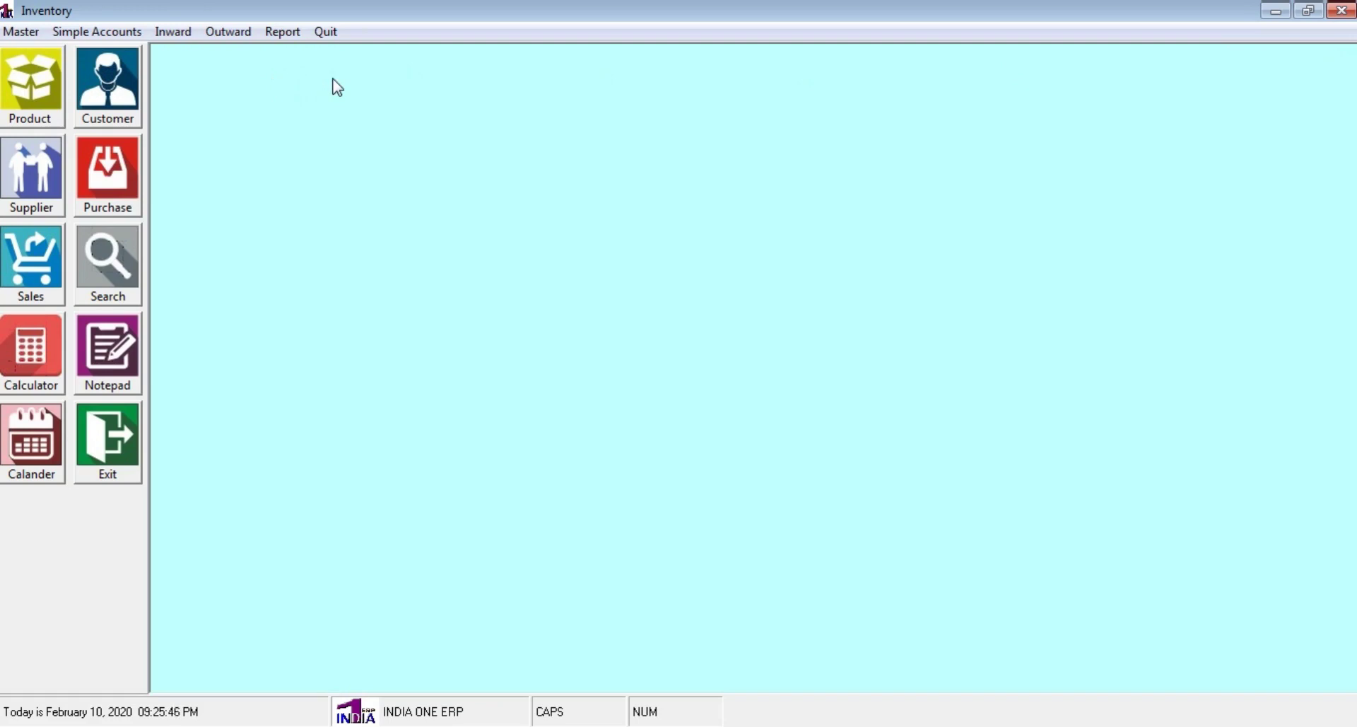
Open the Period Wise Sales report, scroll to the 1,786.00 grand total, then close it
click(278, 34)
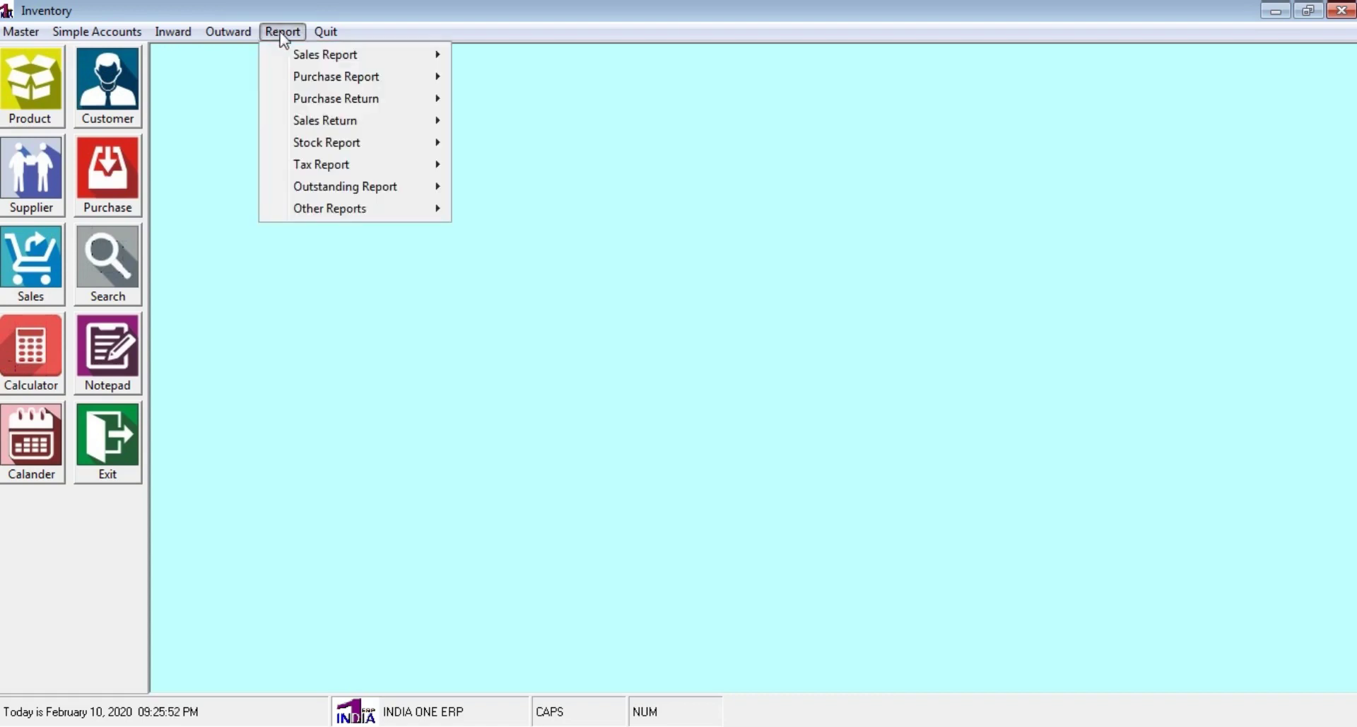
mouse_move(296, 62)
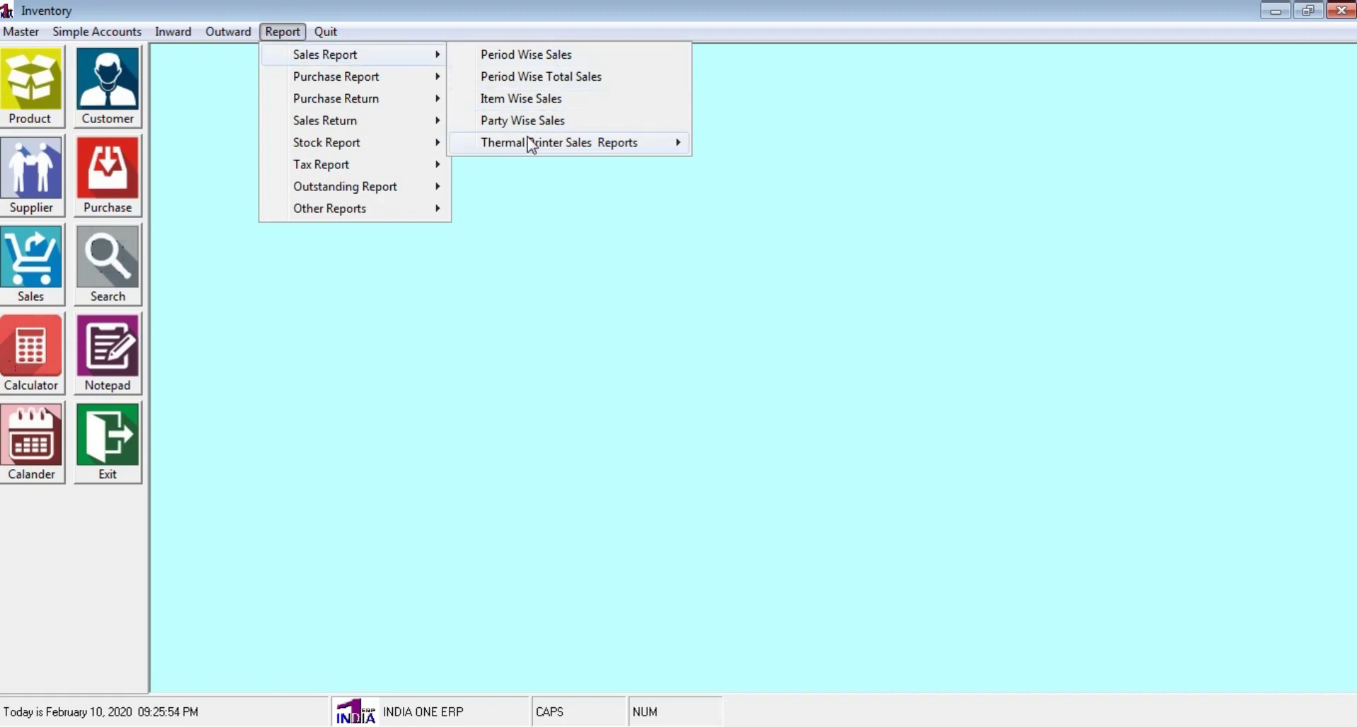
click(544, 63)
click(655, 439)
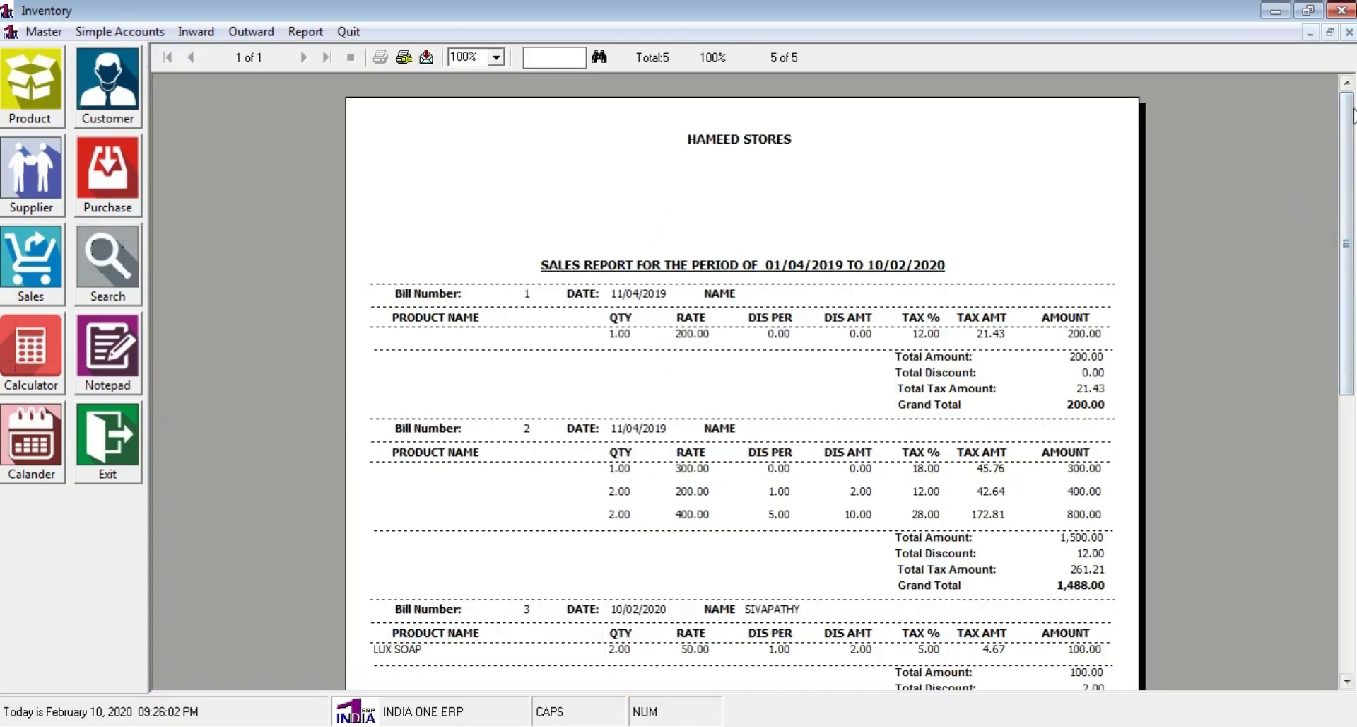
scroll(743, 382, down, 5)
scroll(743, 381, down, 5)
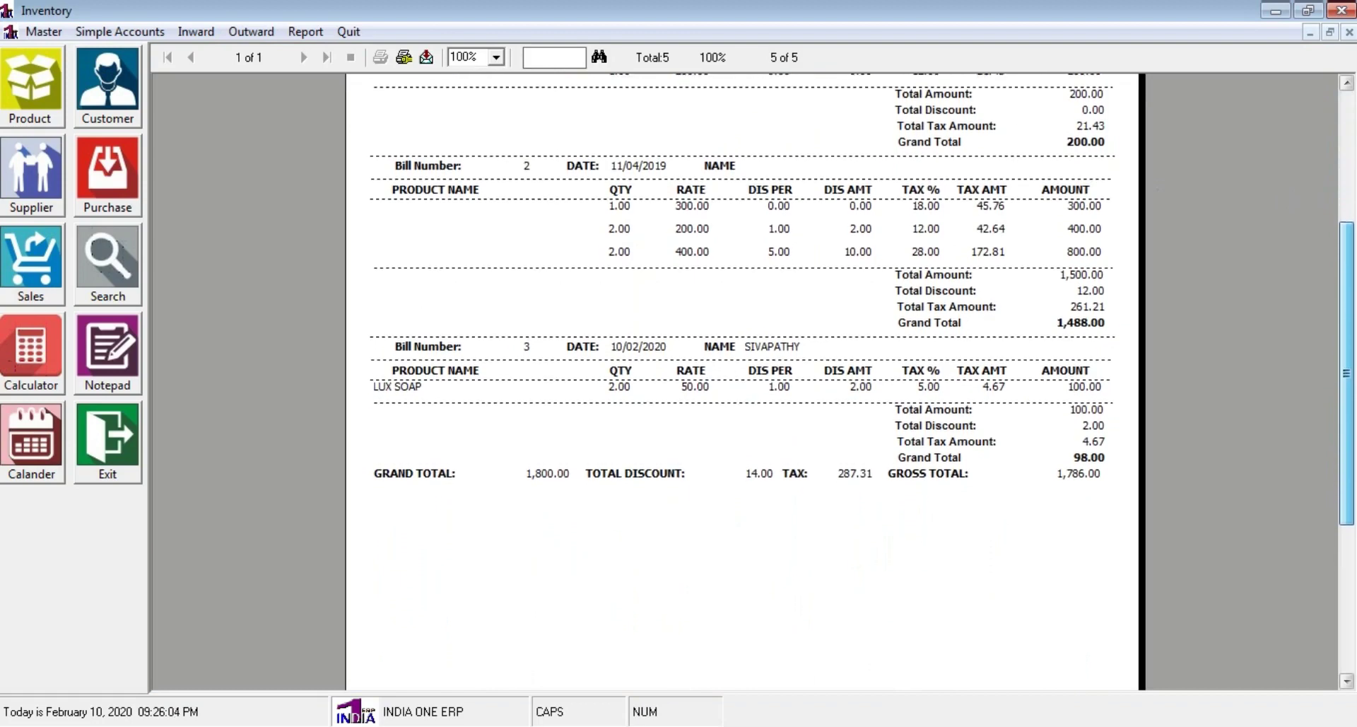
scroll(743, 382, down, 1)
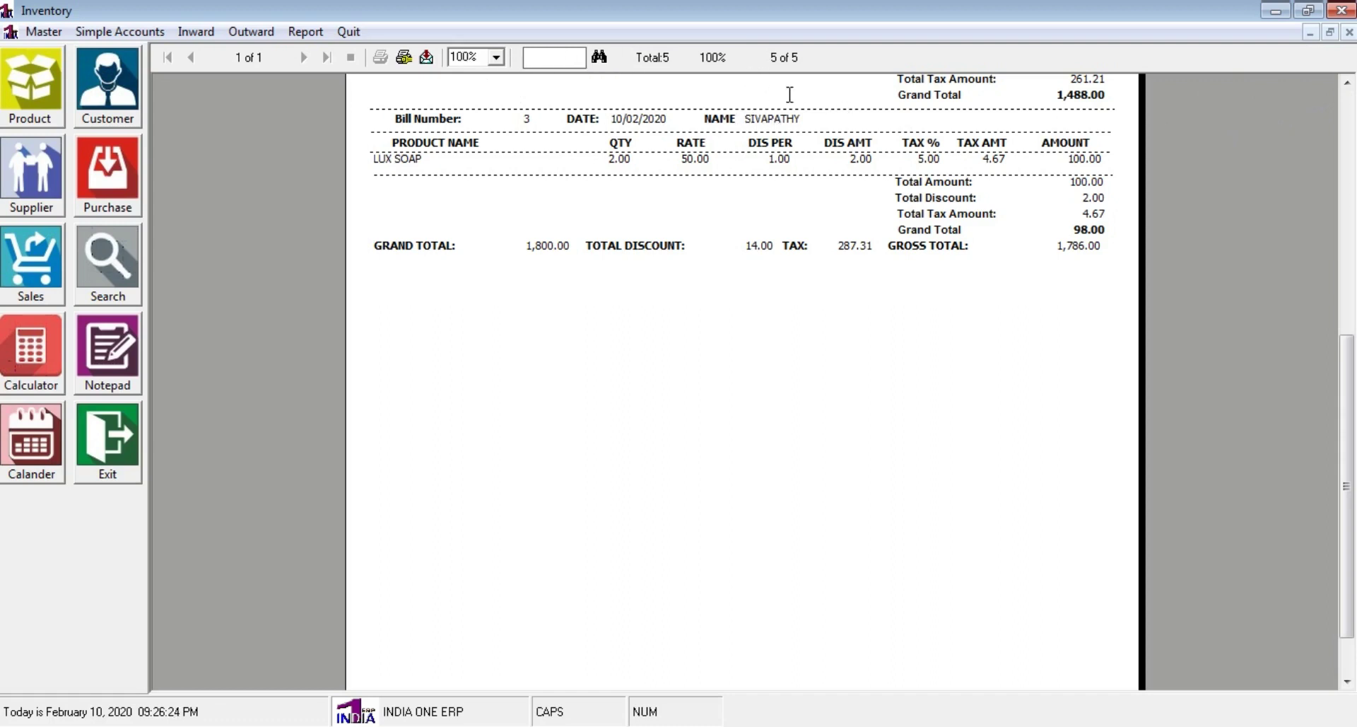
click(1348, 33)
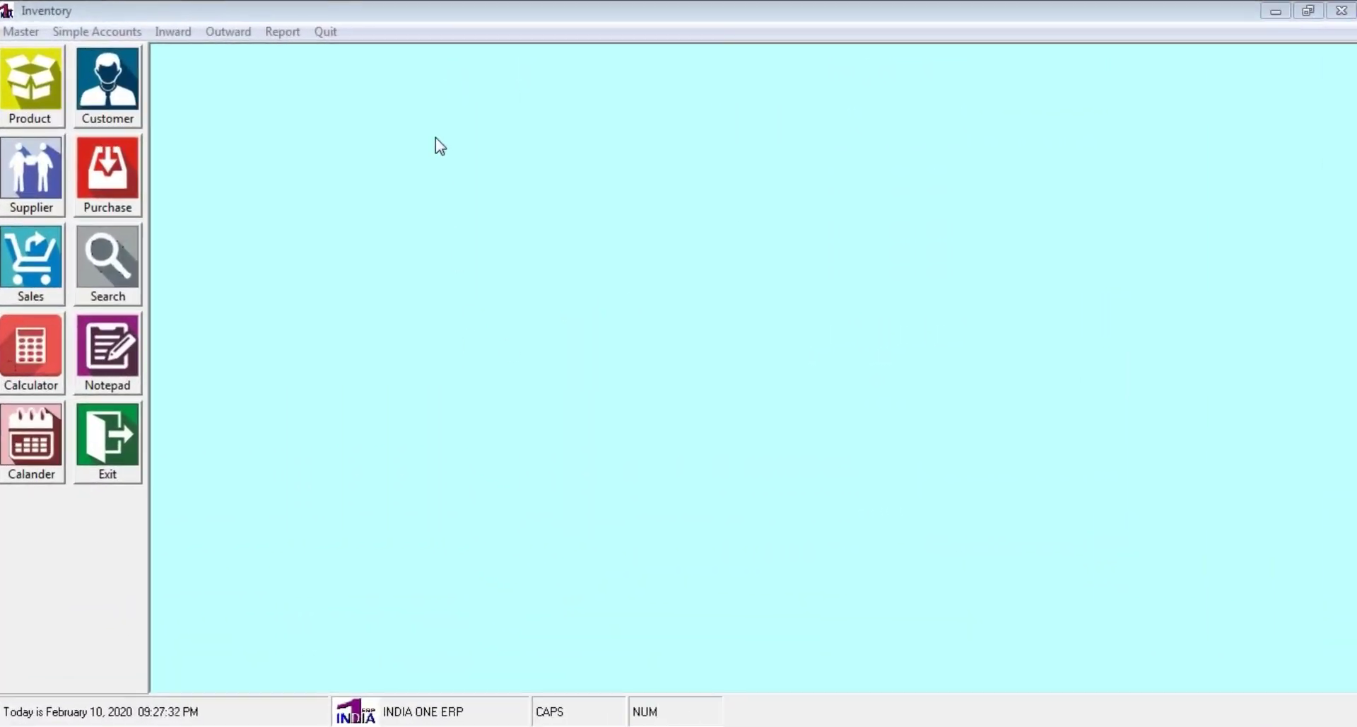
Open Report > Sales Report > Period Wise Sales, keeping dates 01/04/2019 to 10/02/2020
click(279, 36)
click(280, 34)
click(297, 32)
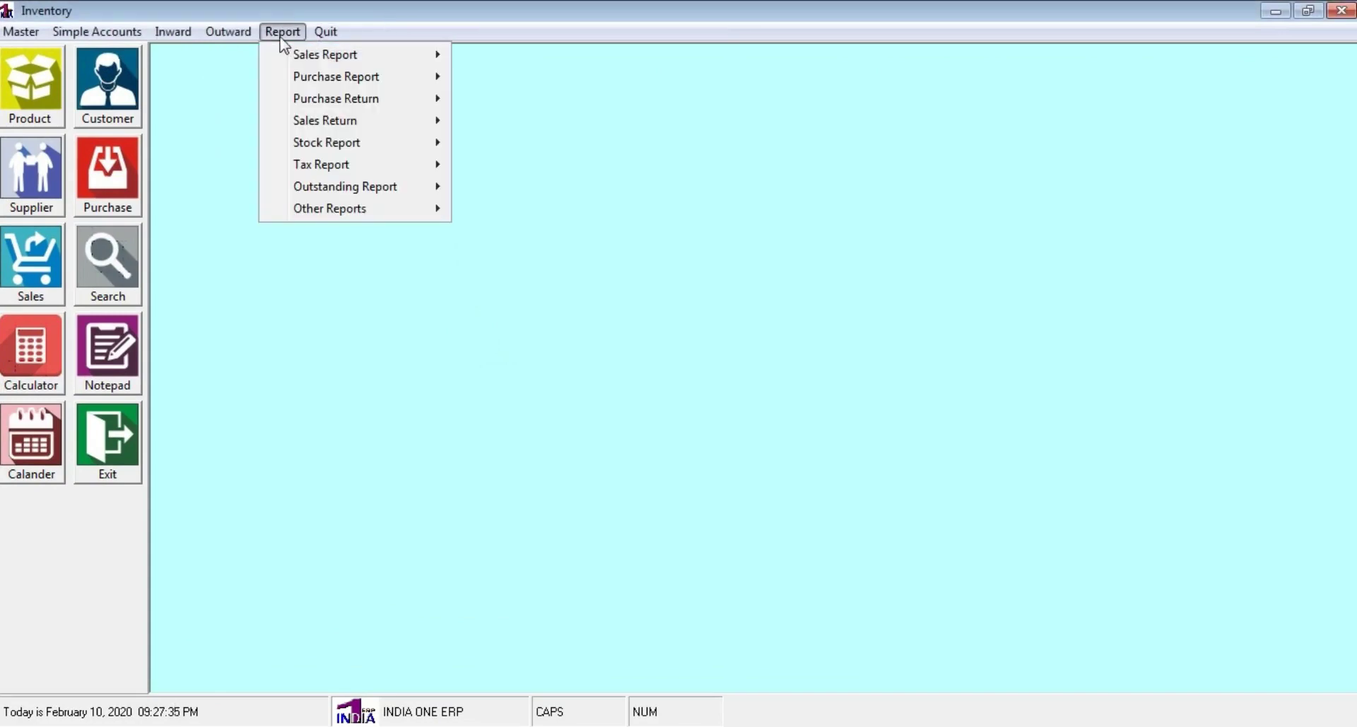
mouse_move(300, 61)
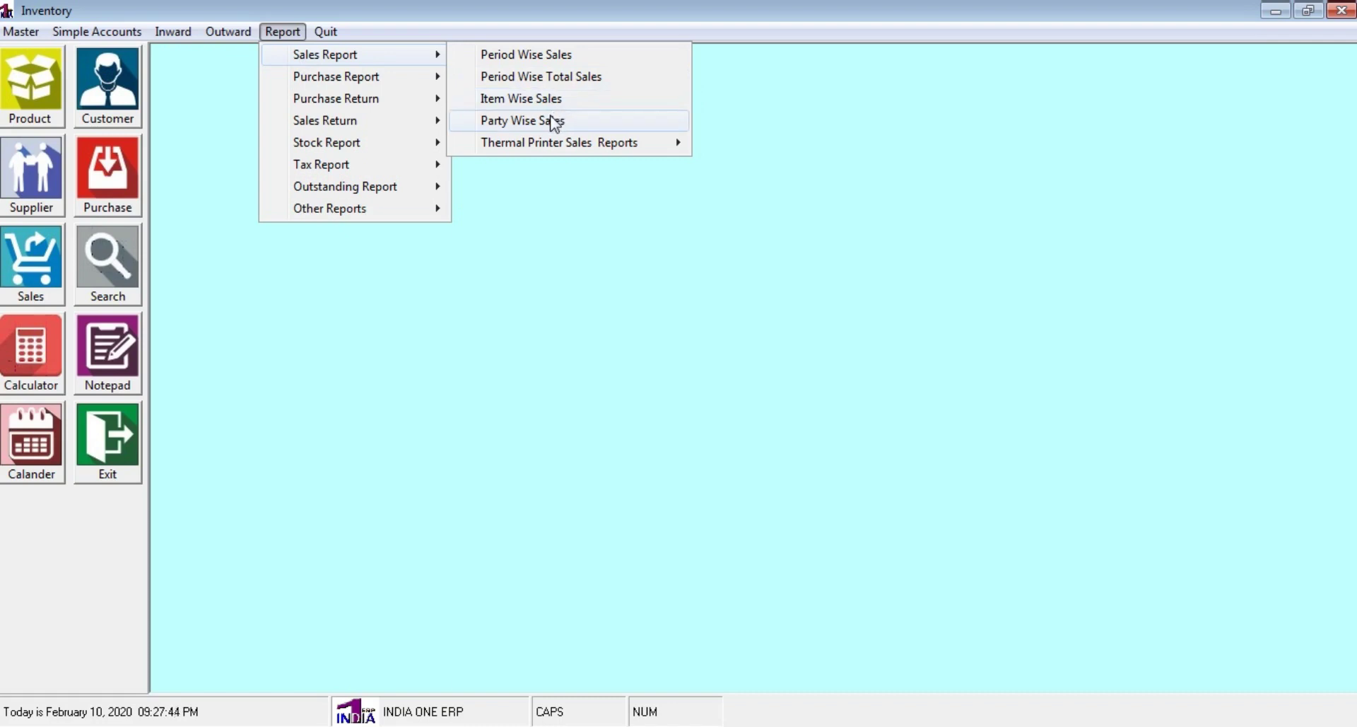
mouse_move(563, 145)
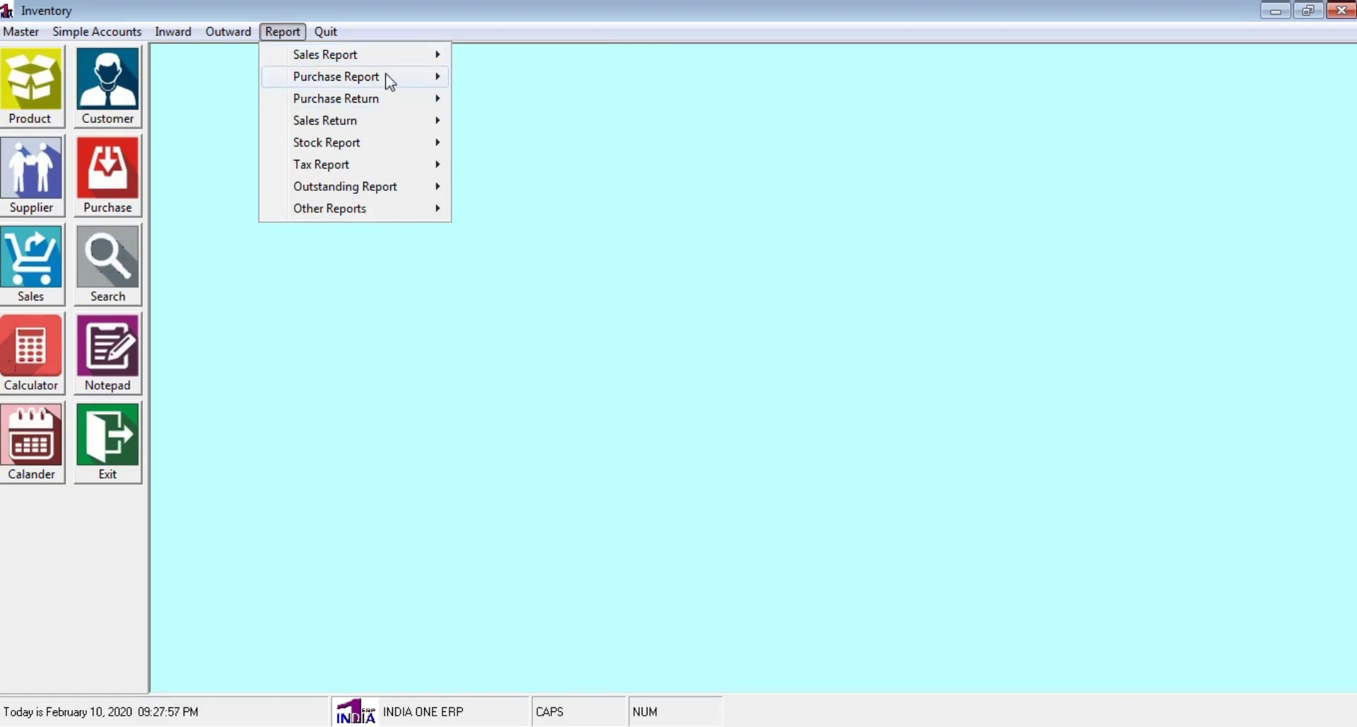
mouse_move(403, 56)
mouse_move(648, 144)
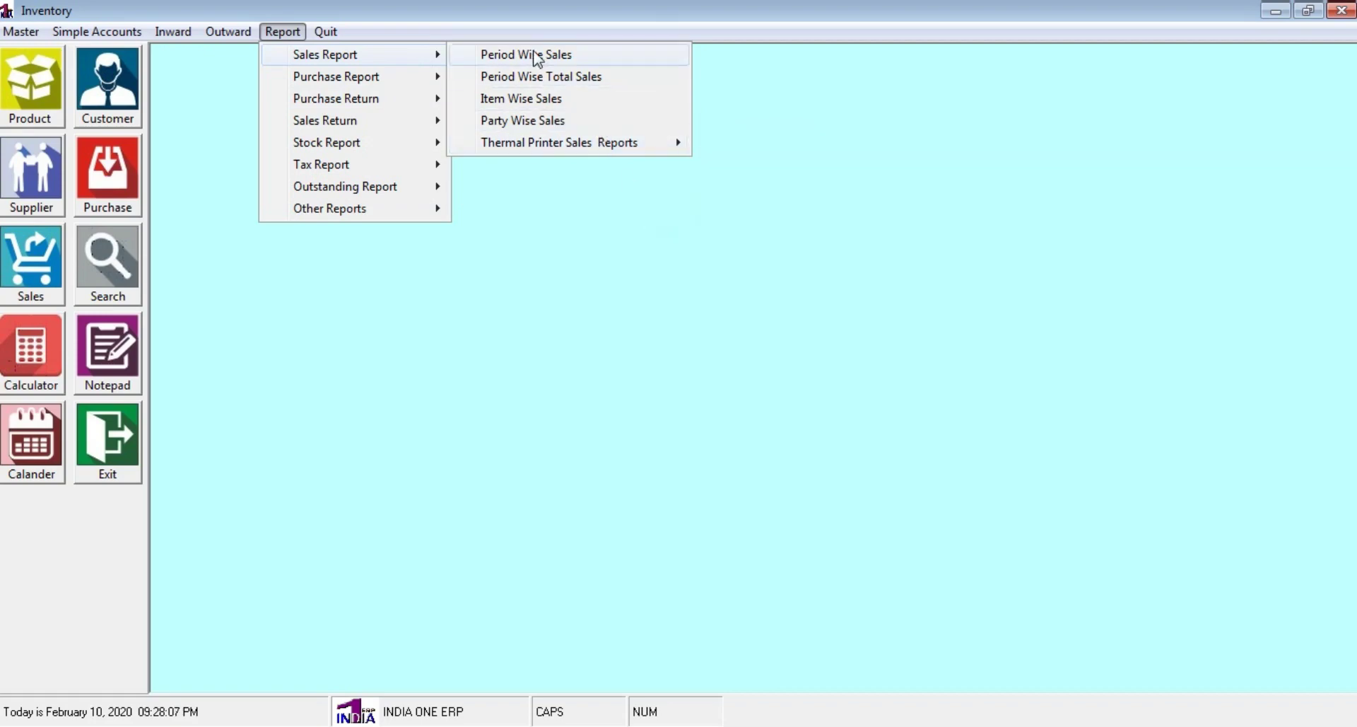
click(557, 55)
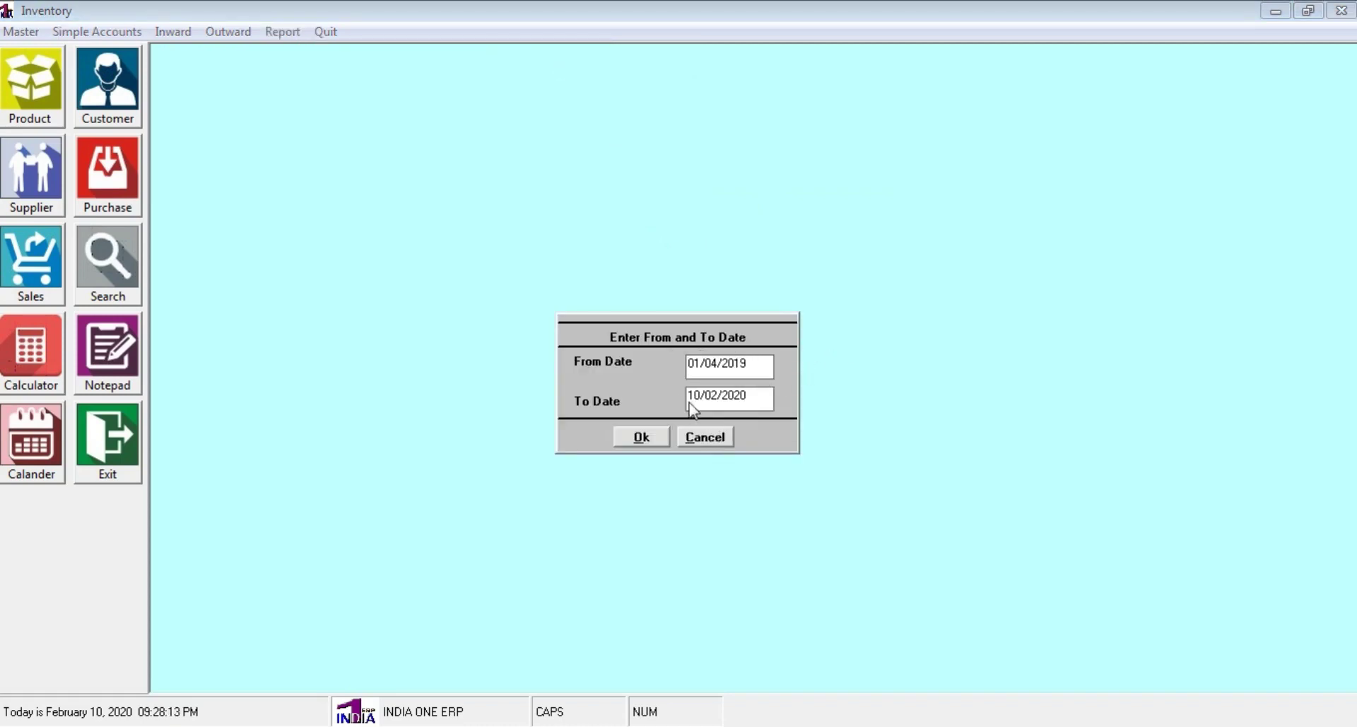
click(663, 439)
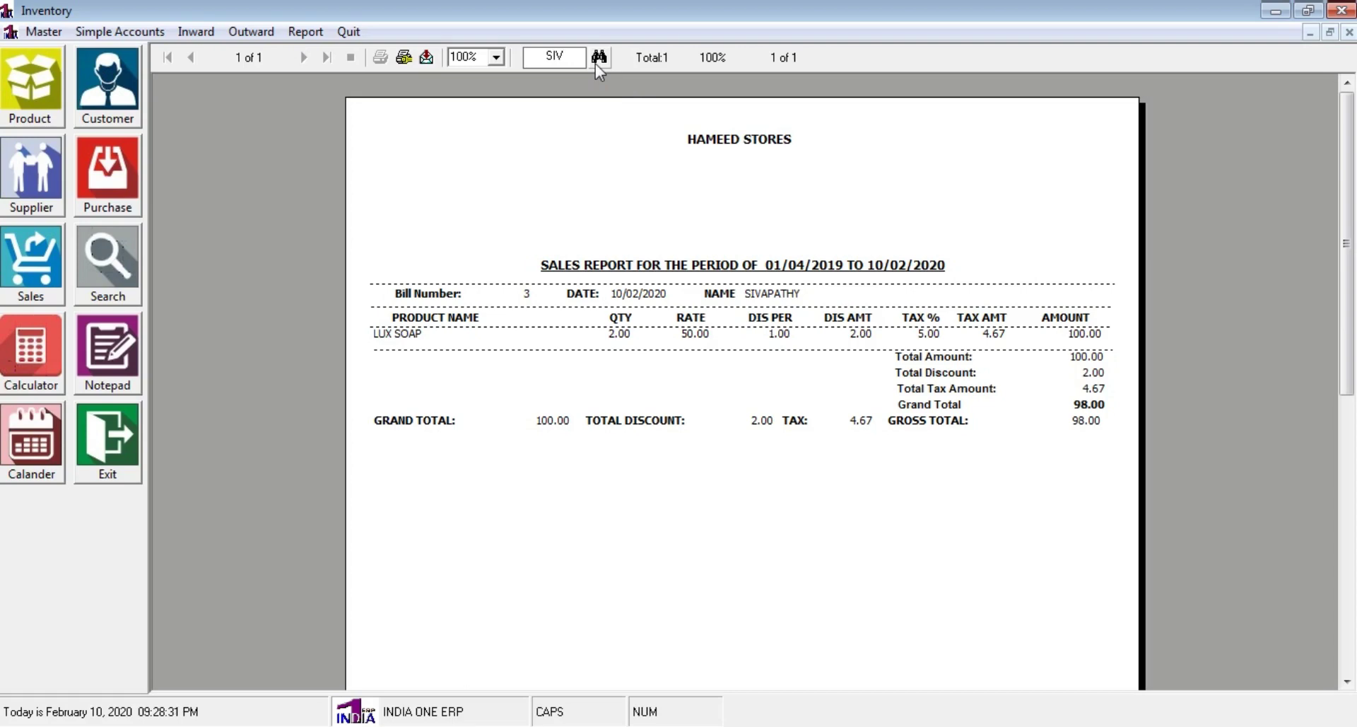
Search the sales report for the customer's name, correcting the text after a not-found result
text(P)
click(600, 58)
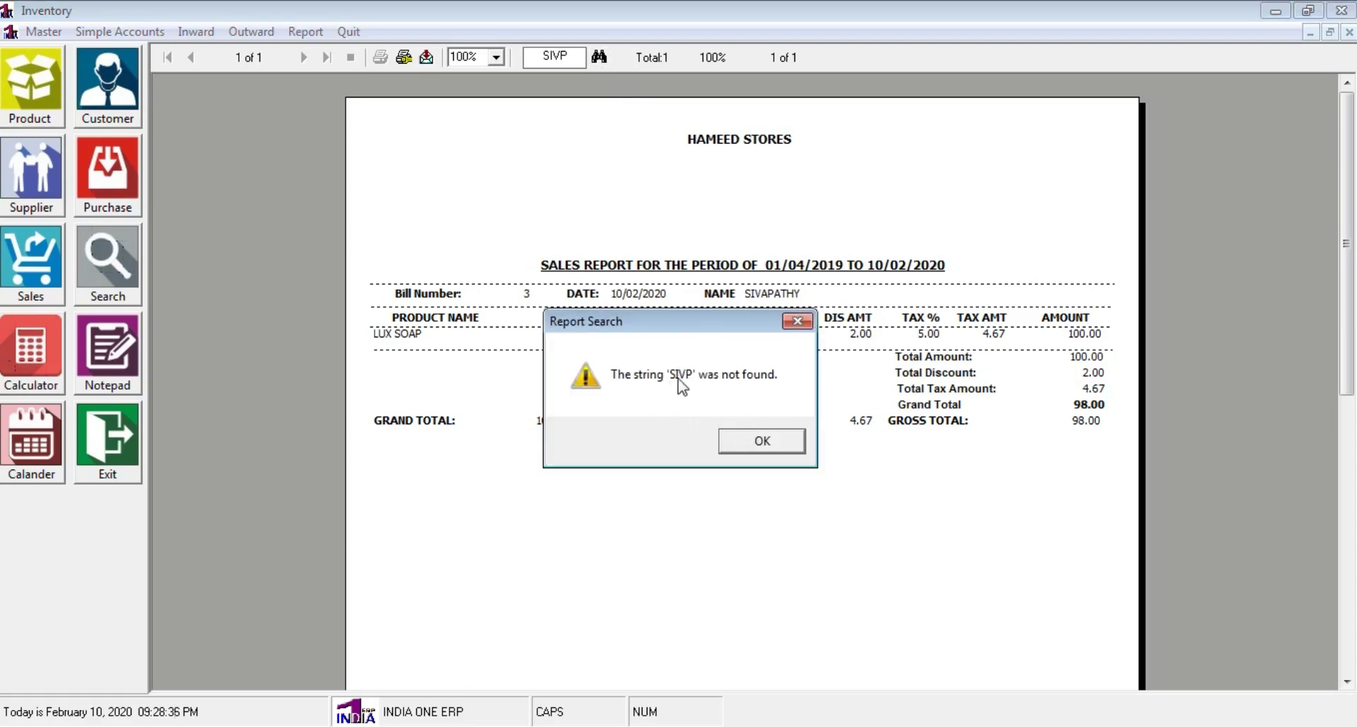
click(755, 439)
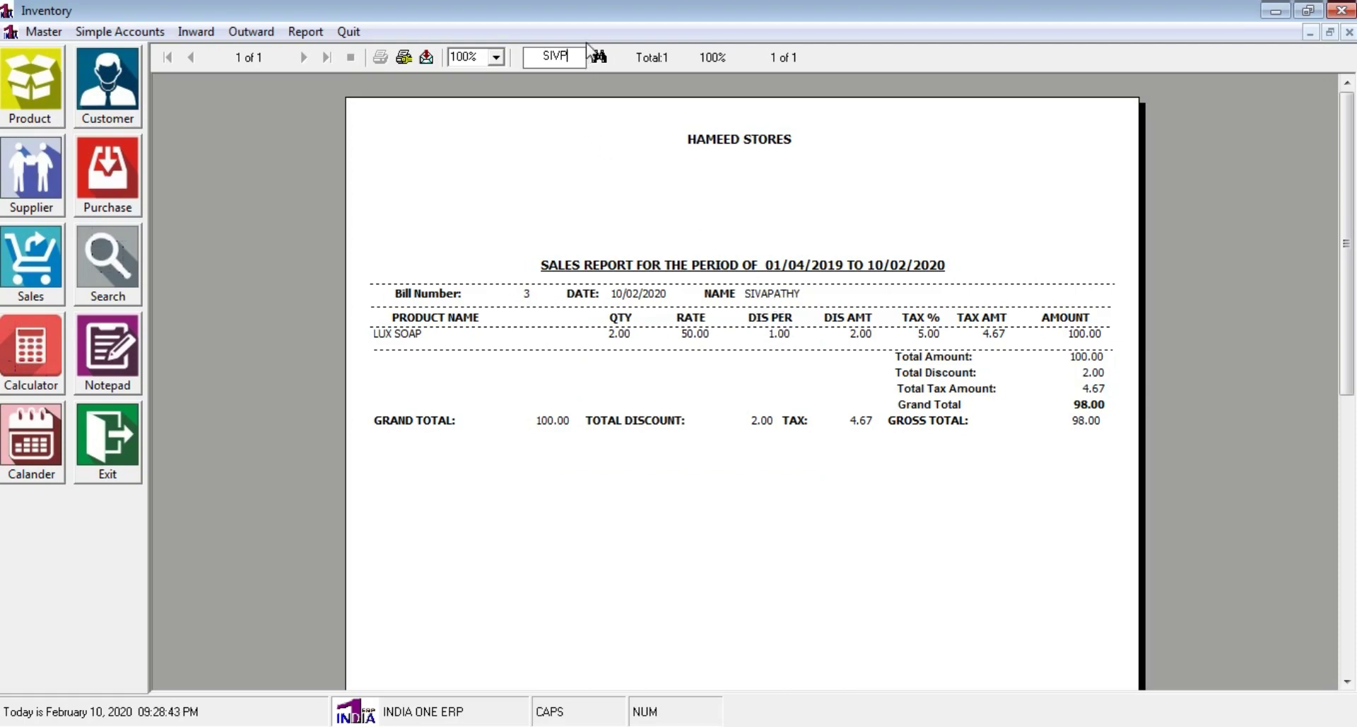
key(BackSpace)
text(A)
click(599, 57)
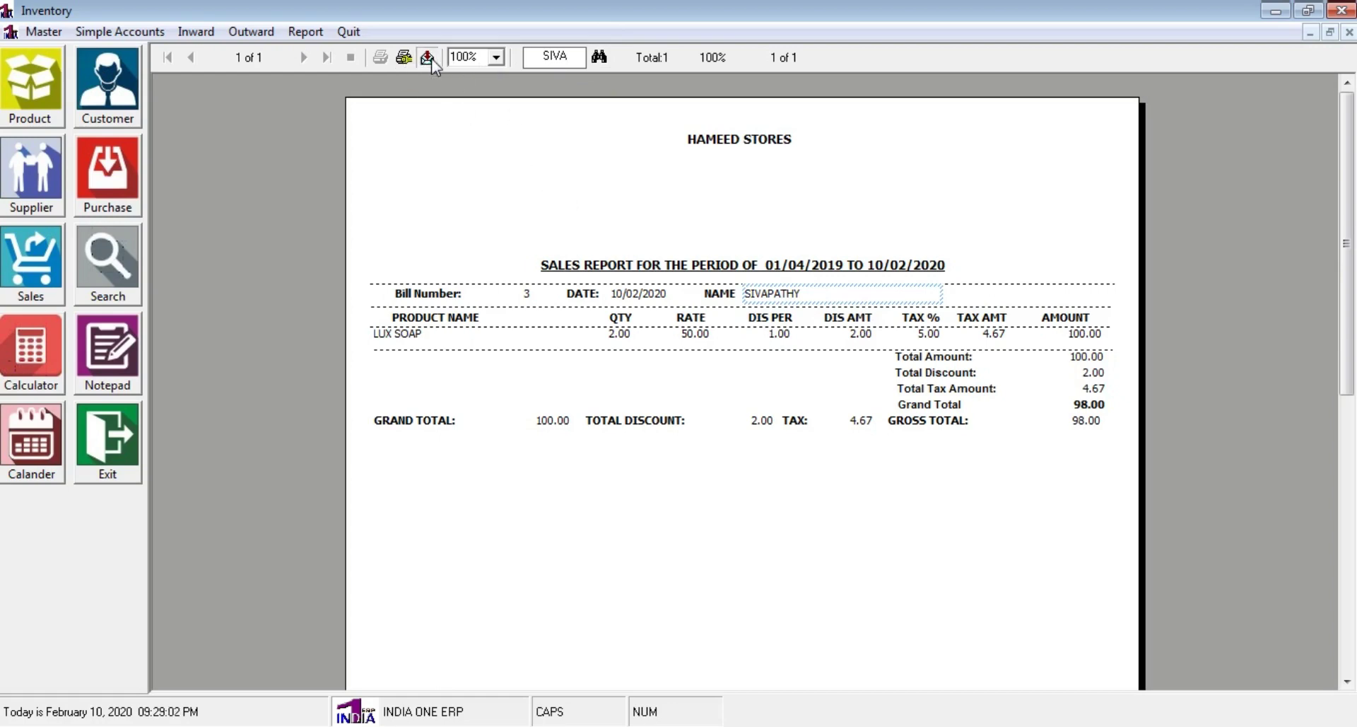
Browse the Export format list, cancel without exporting, and close the sales report preview
click(428, 58)
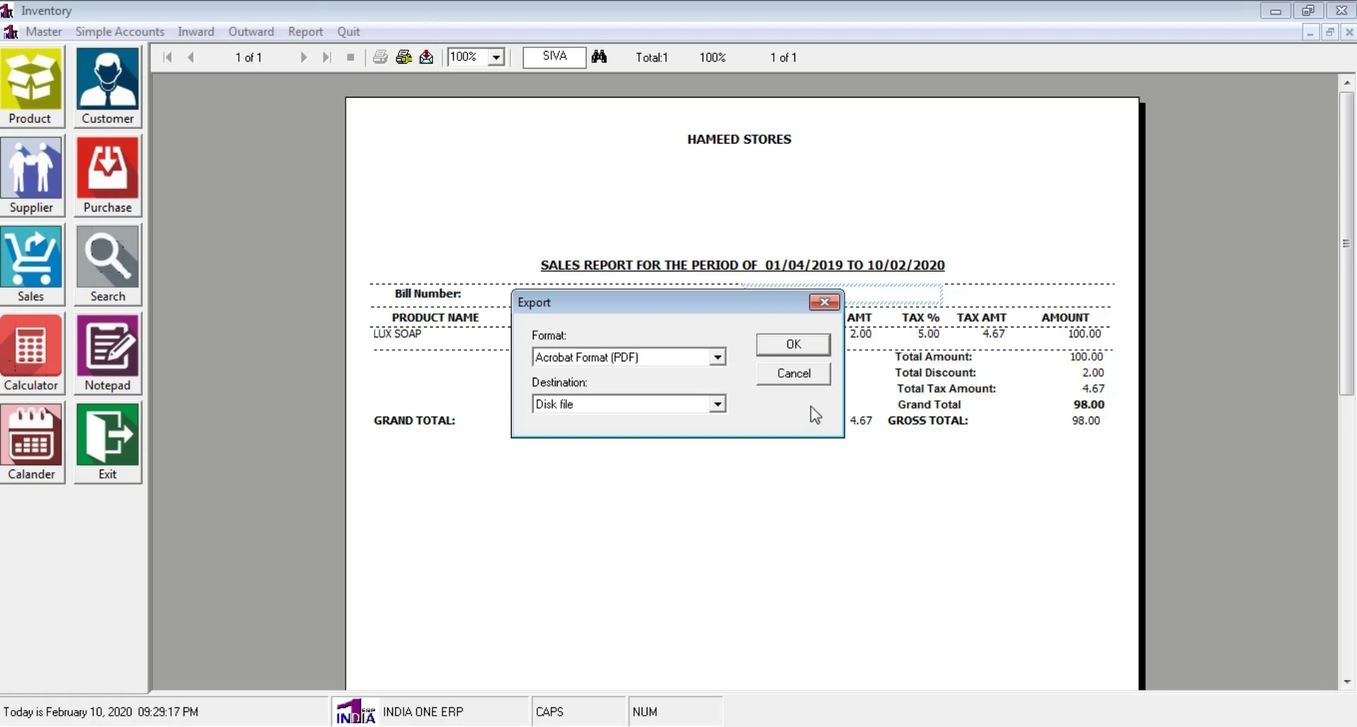
click(717, 357)
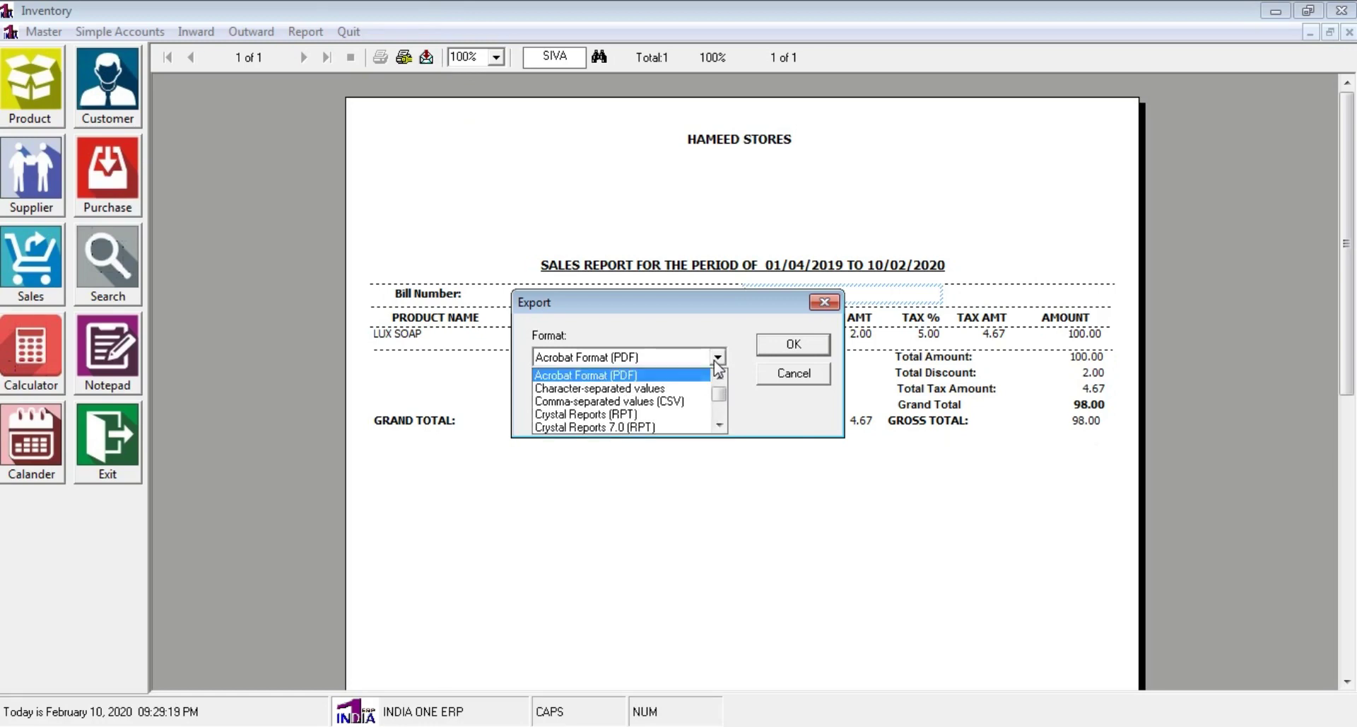
click(720, 425)
click(720, 425)
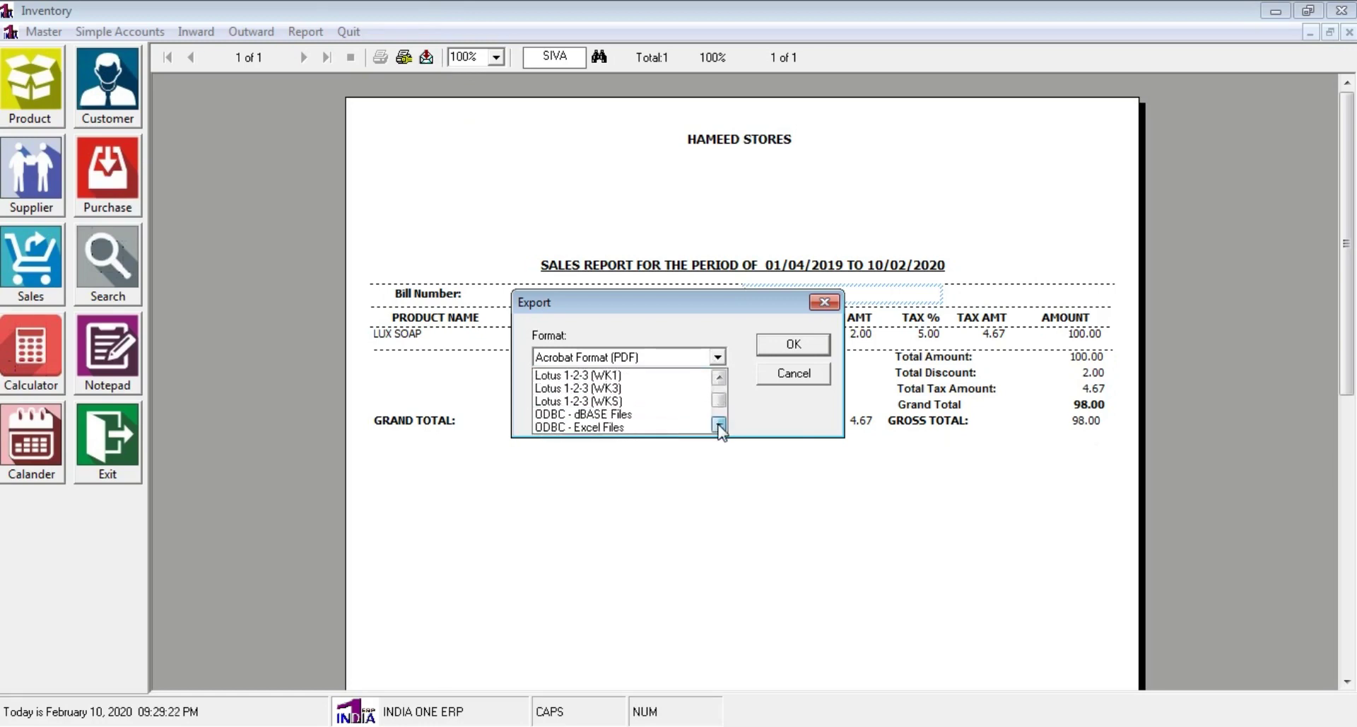
click(797, 374)
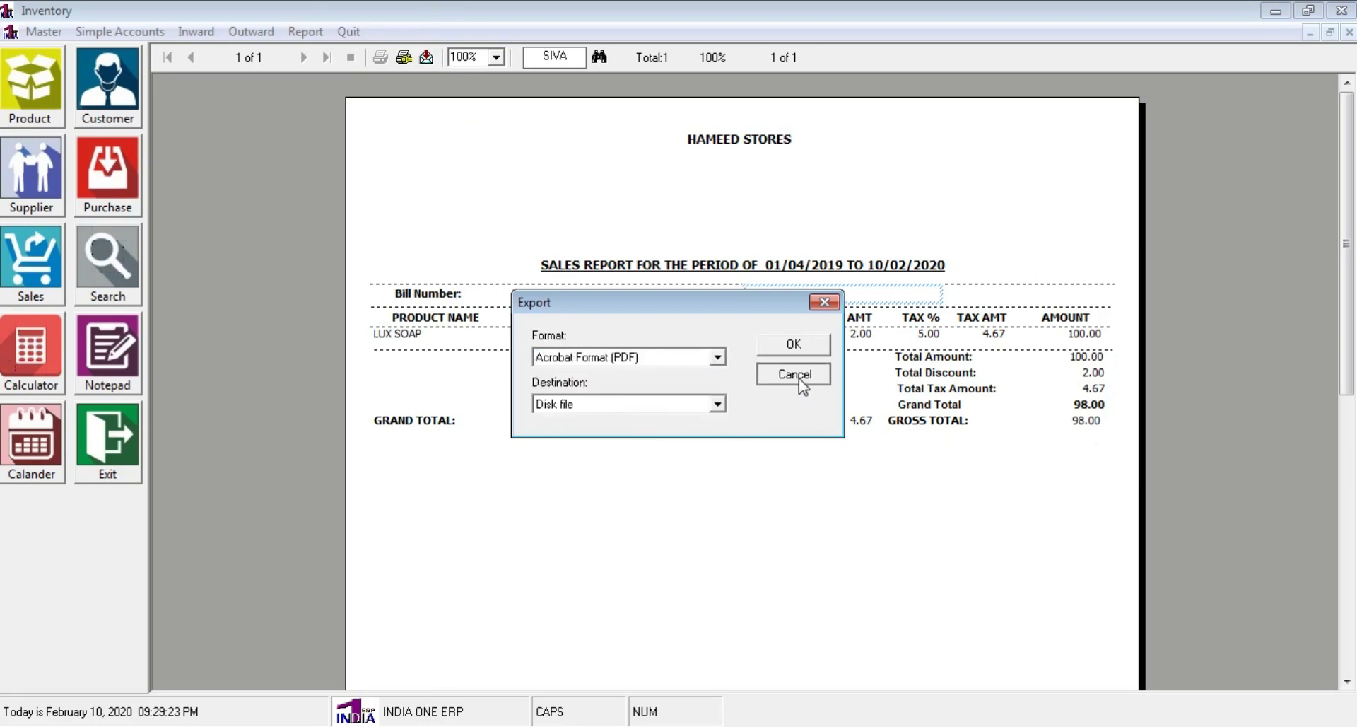
click(797, 374)
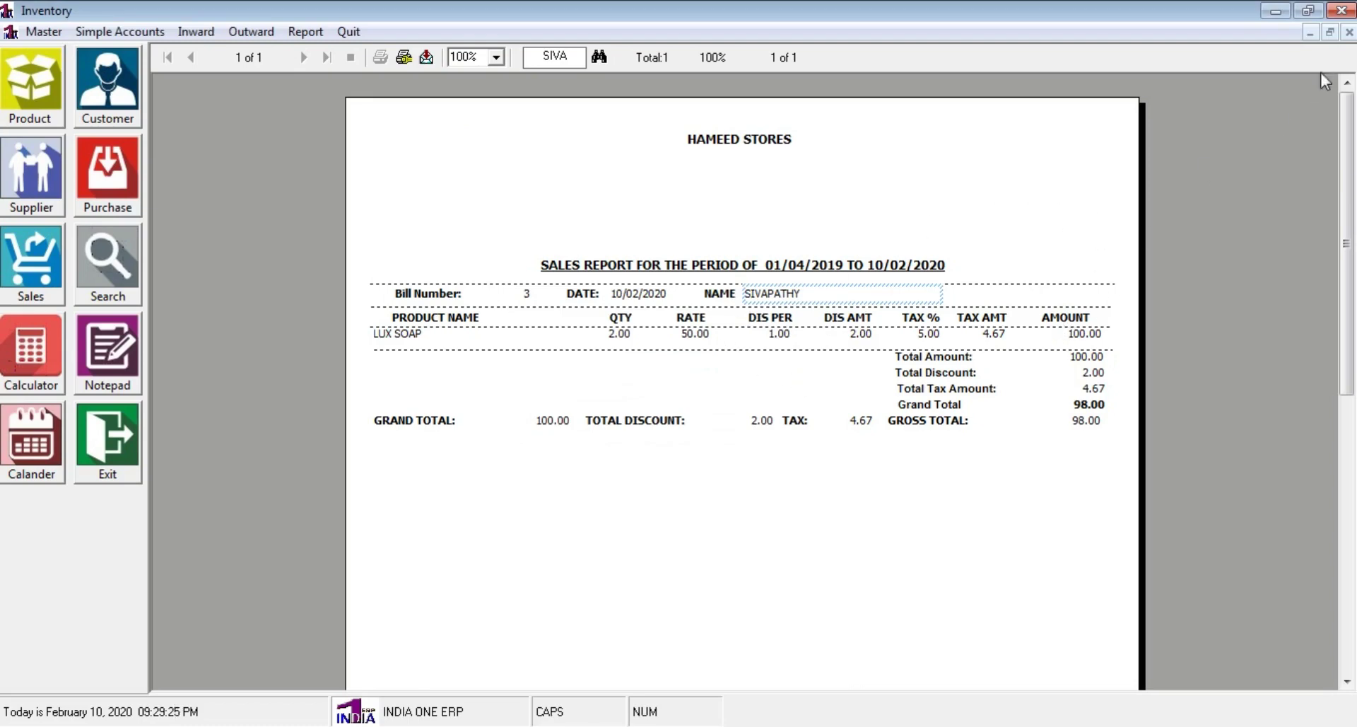
click(1349, 32)
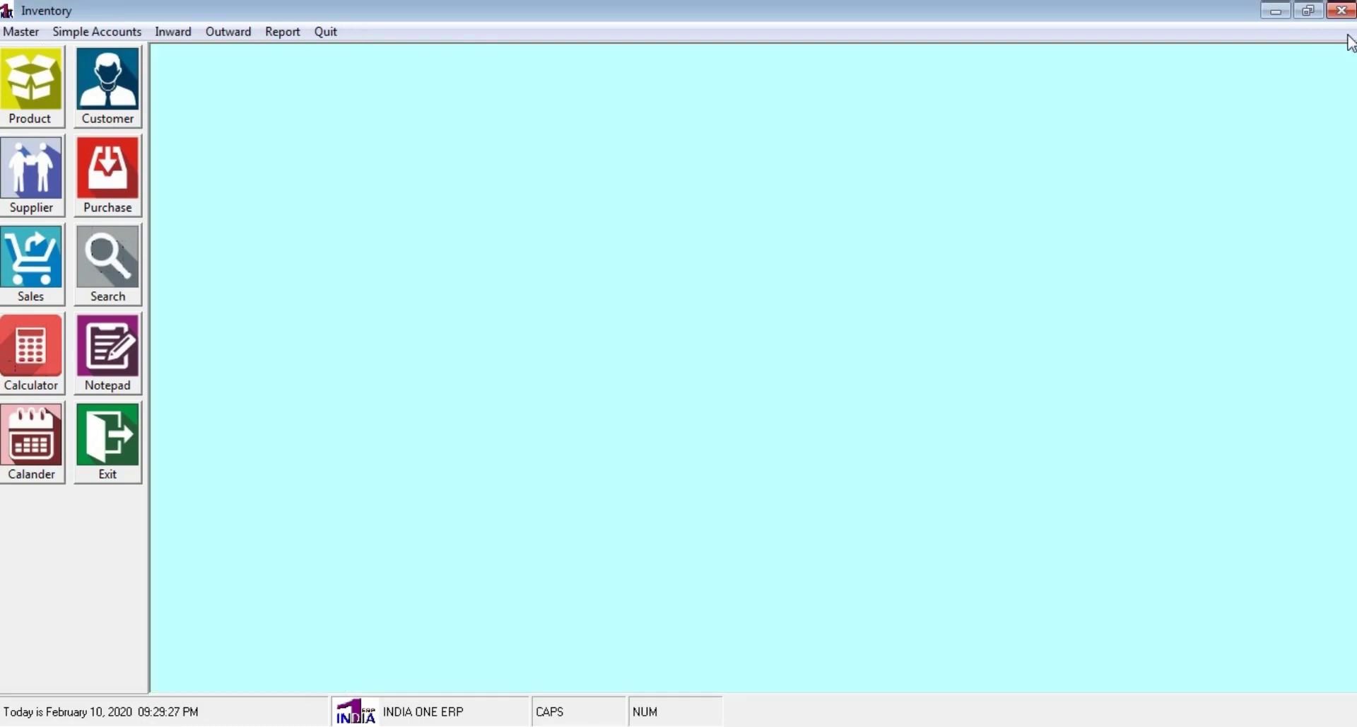
click(277, 35)
mouse_move(368, 56)
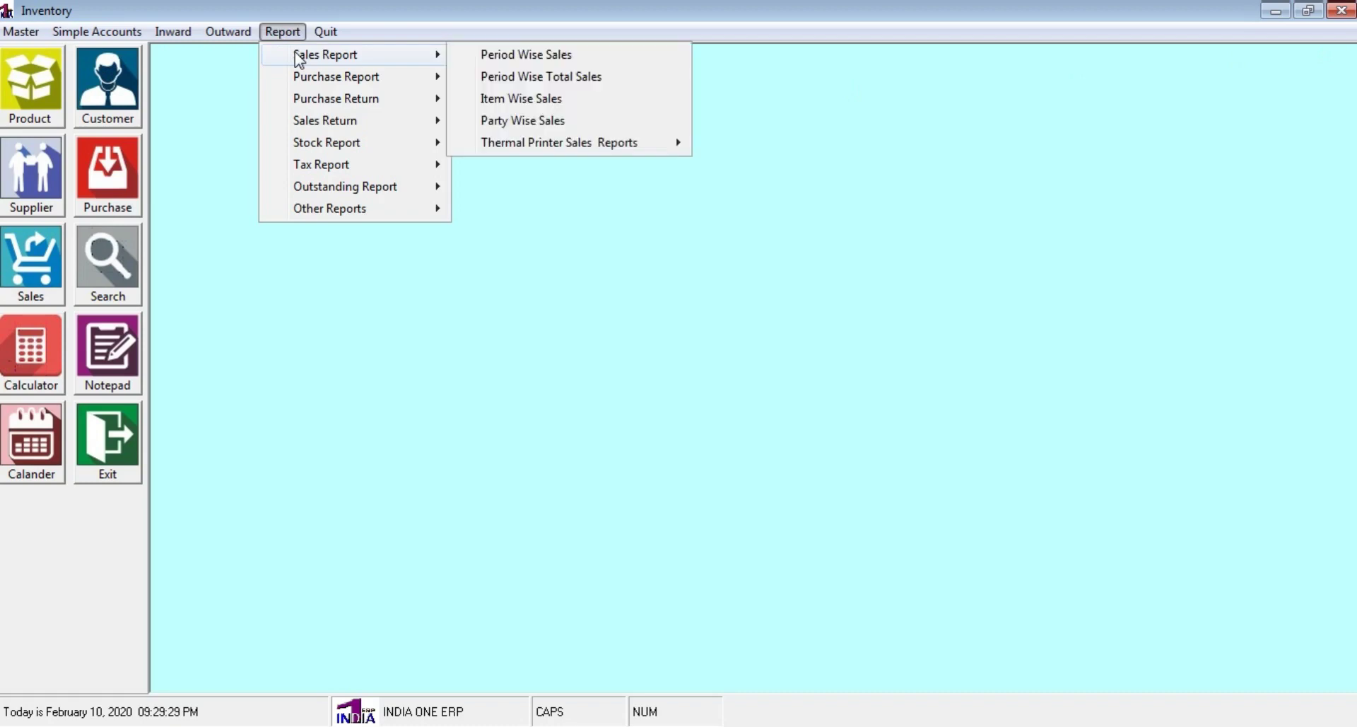
click(595, 78)
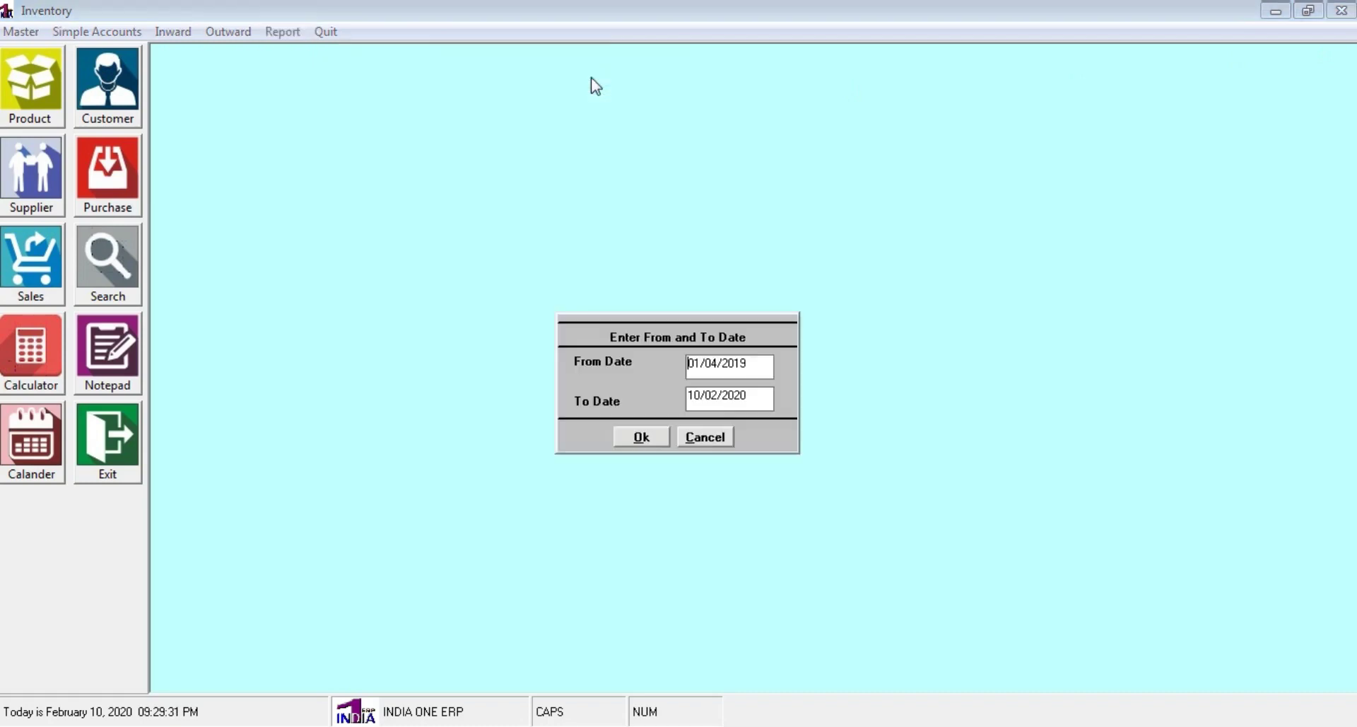
click(626, 438)
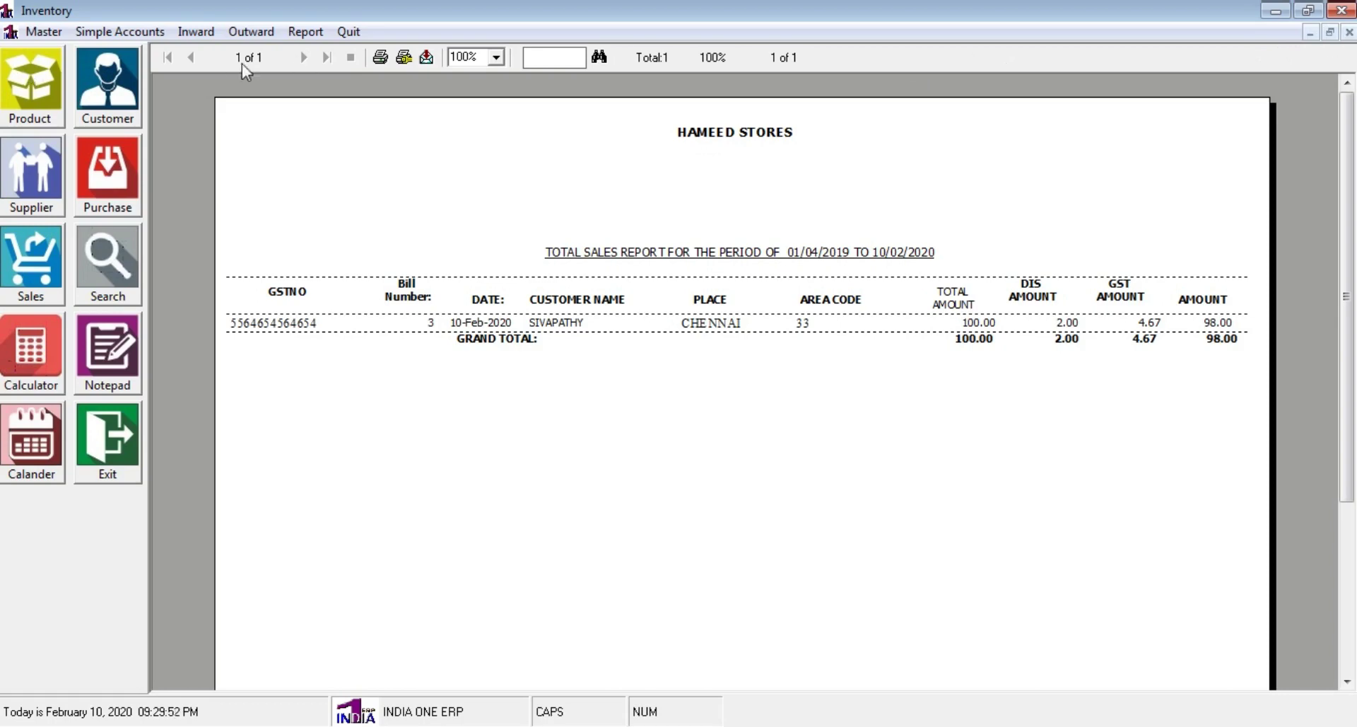
click(426, 58)
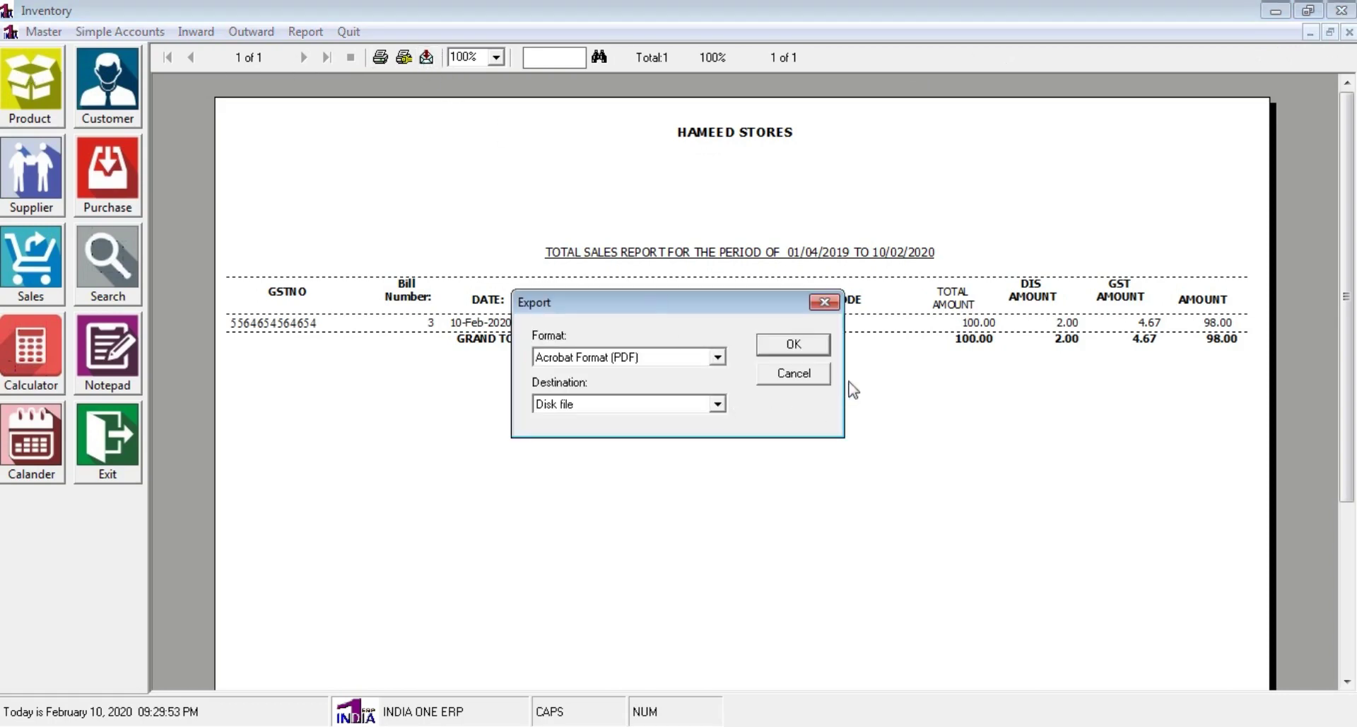
click(718, 357)
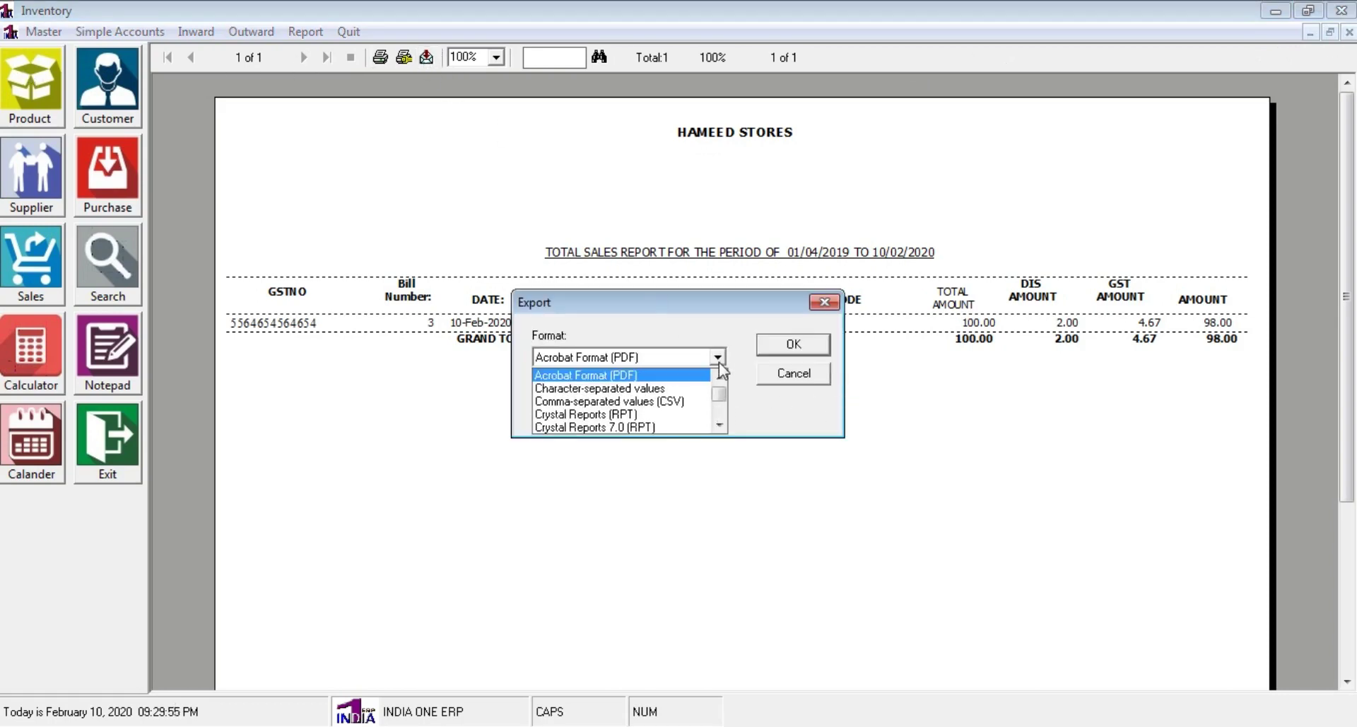
click(723, 428)
click(723, 428)
click(723, 427)
click(723, 428)
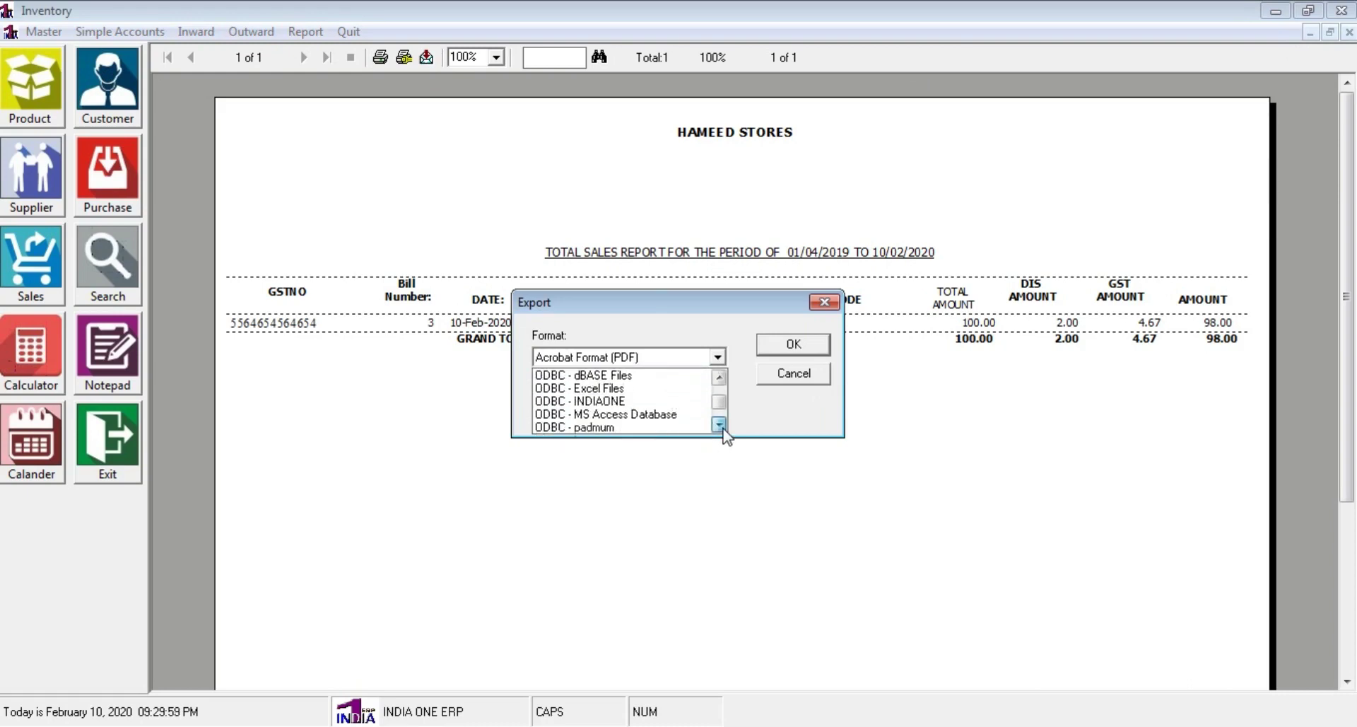
click(719, 425)
click(719, 425)
click(719, 425)
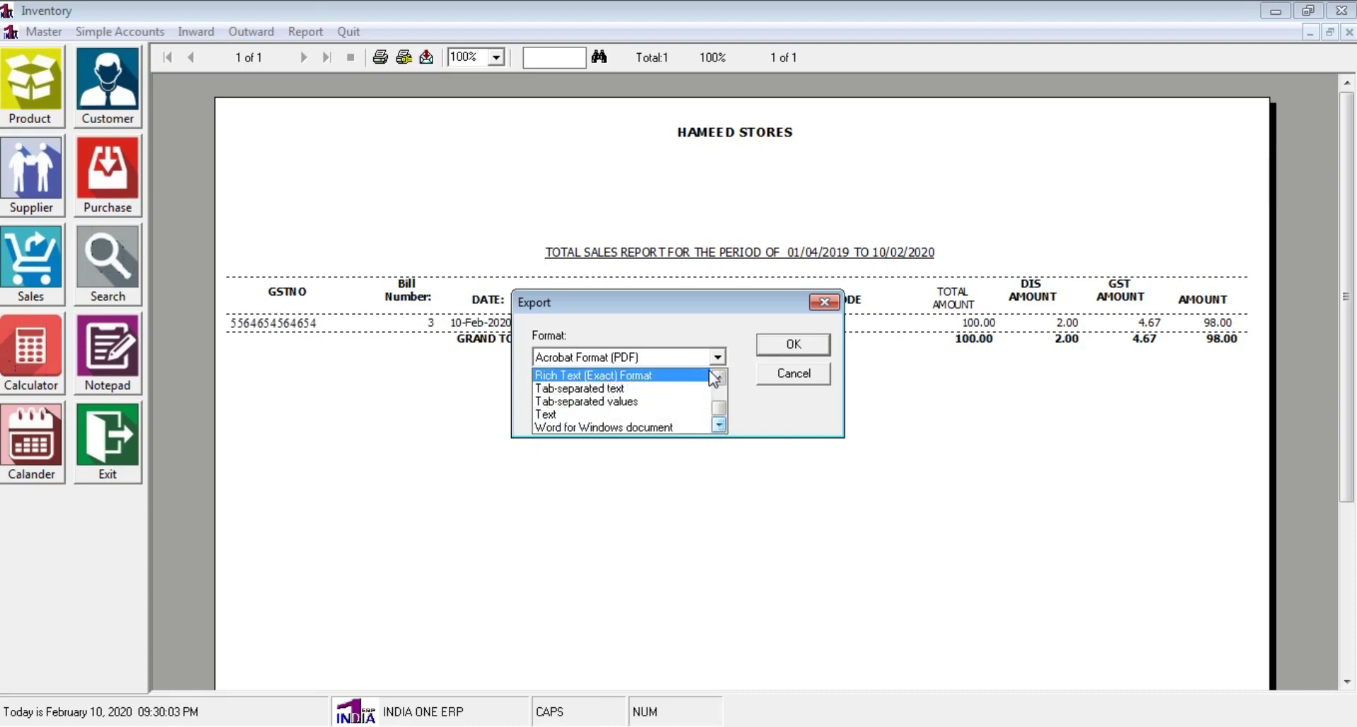
click(812, 382)
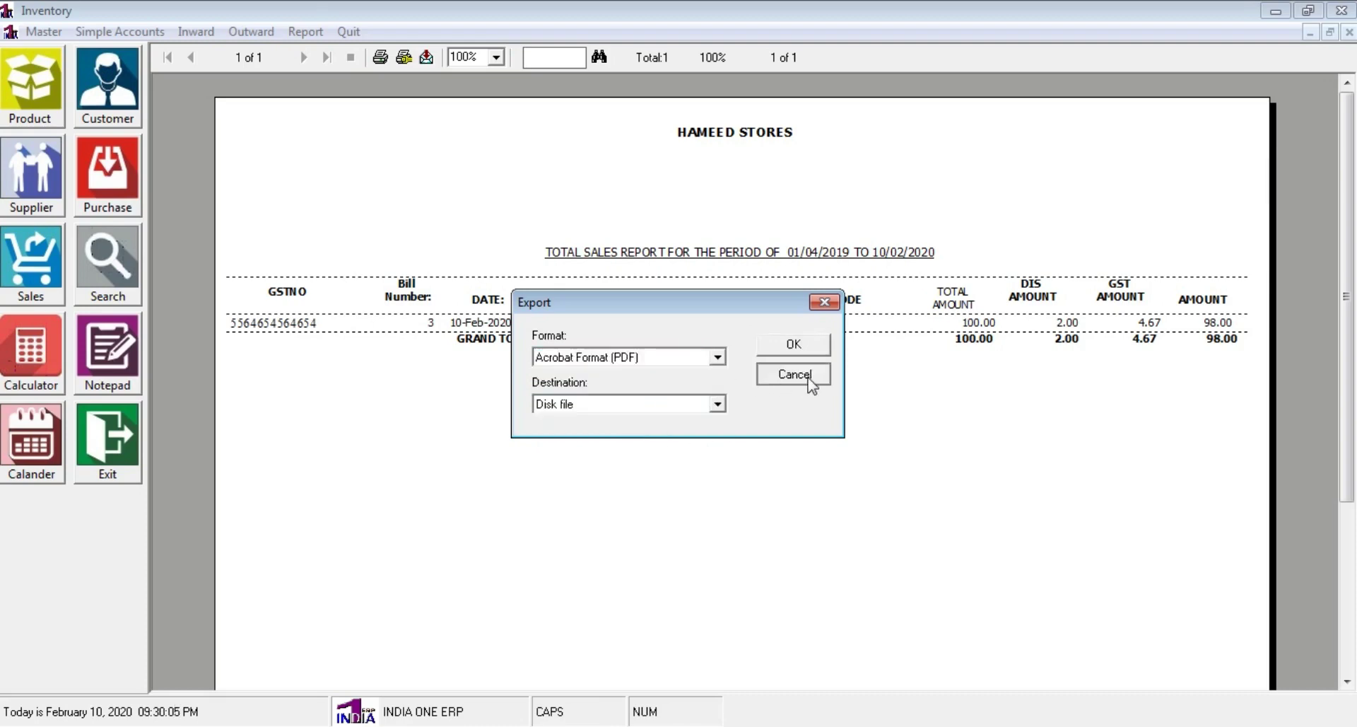
click(810, 381)
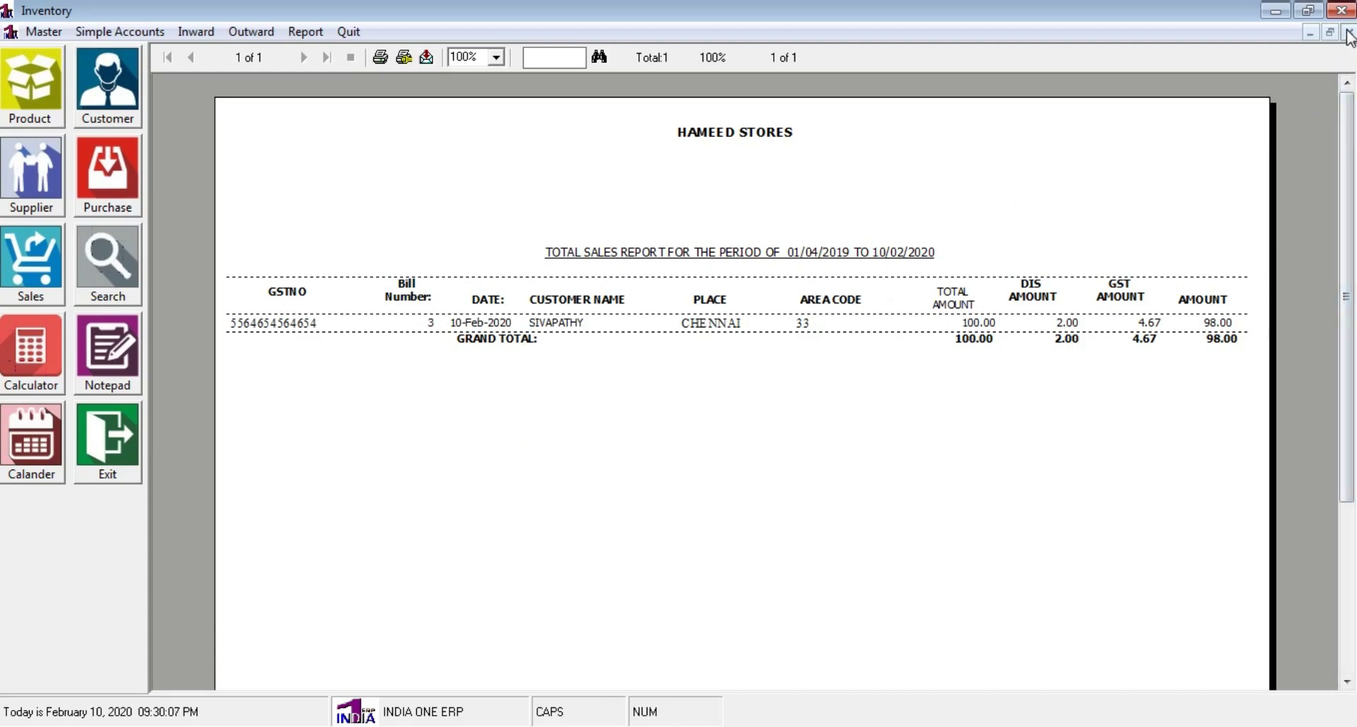
click(1349, 33)
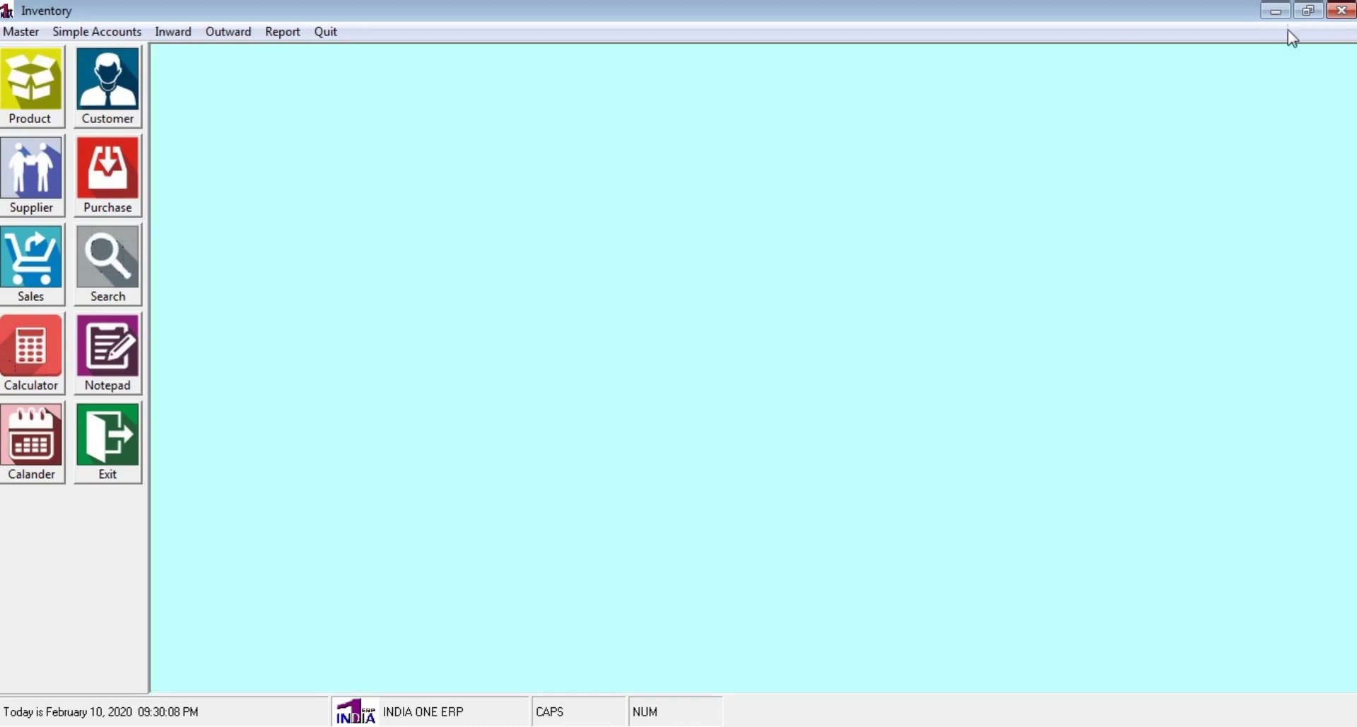
View the purchase details report for the default date range, then close it
click(276, 39)
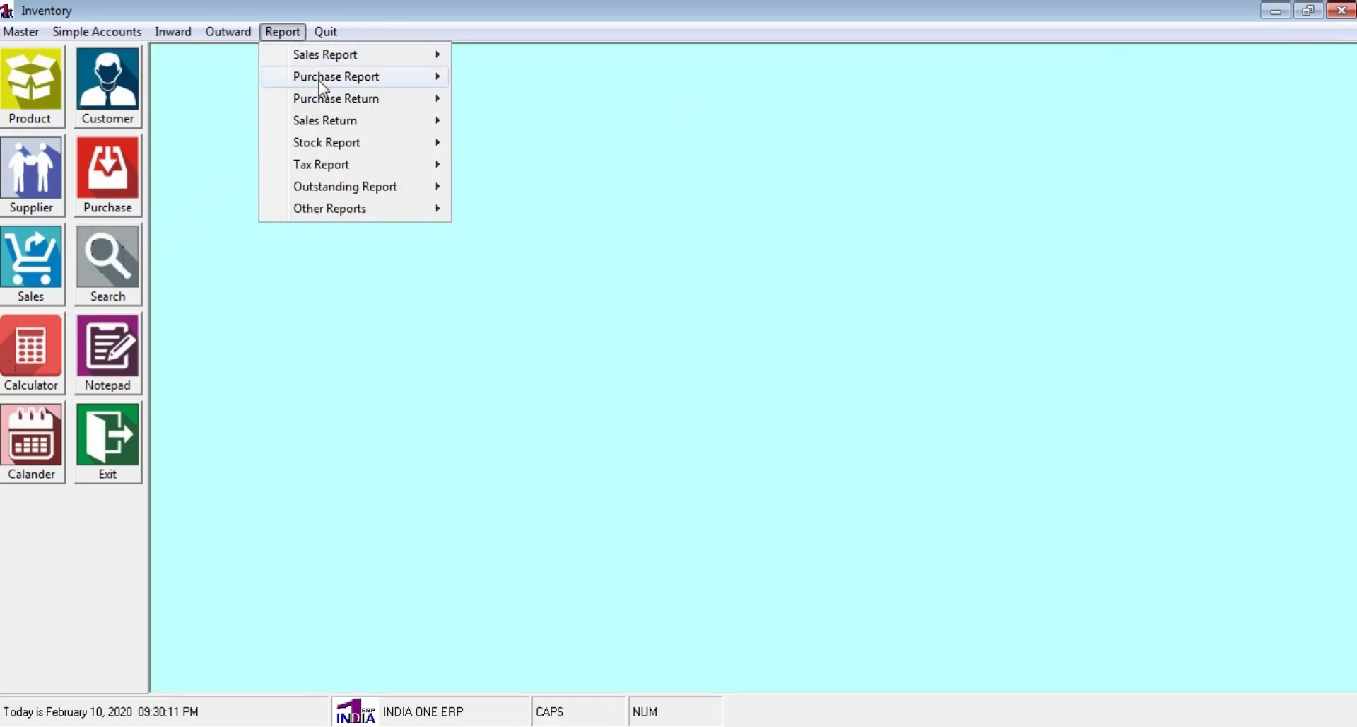
mouse_move(320, 81)
click(559, 79)
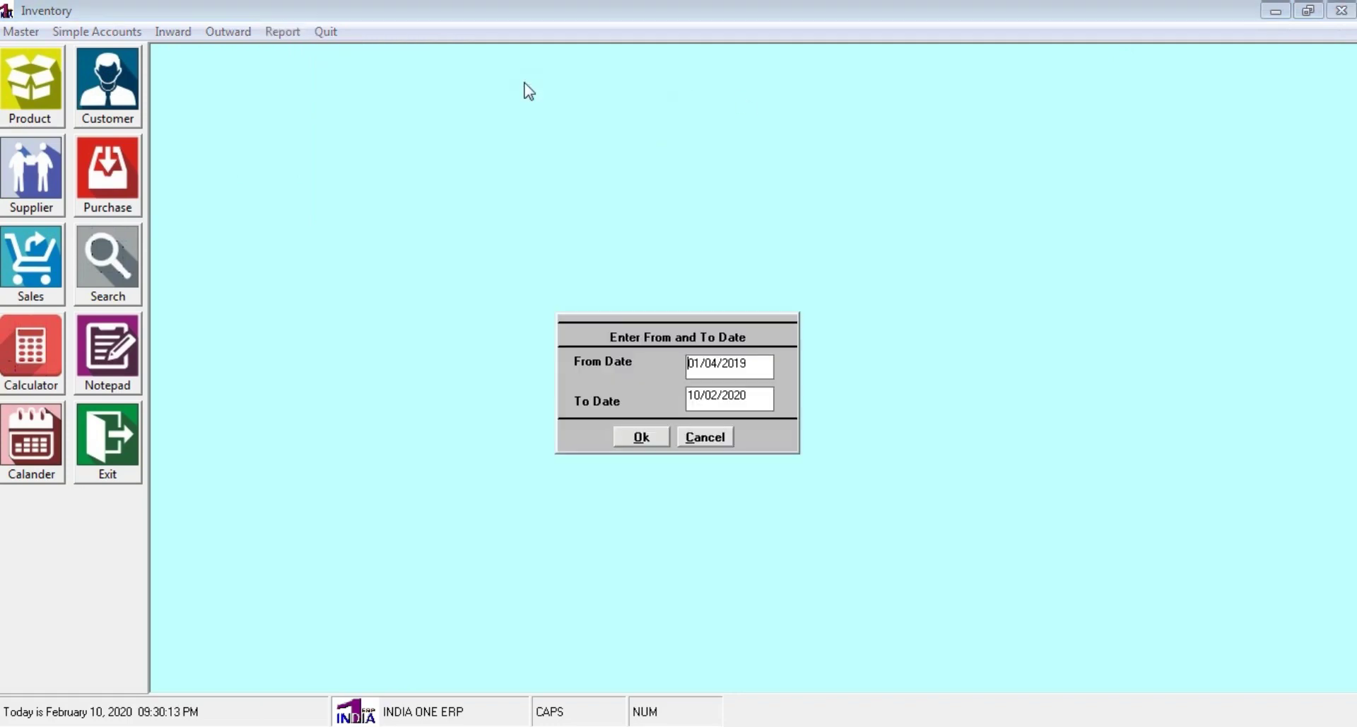
click(662, 442)
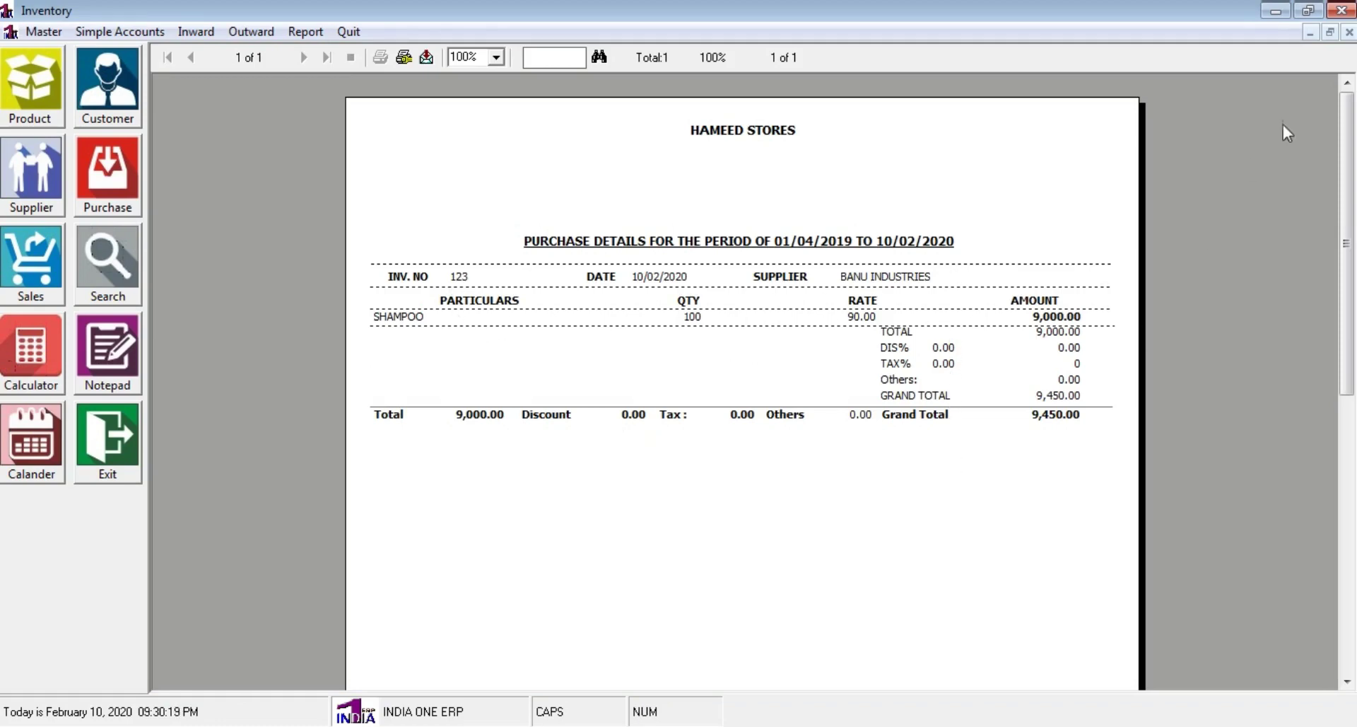
click(1347, 36)
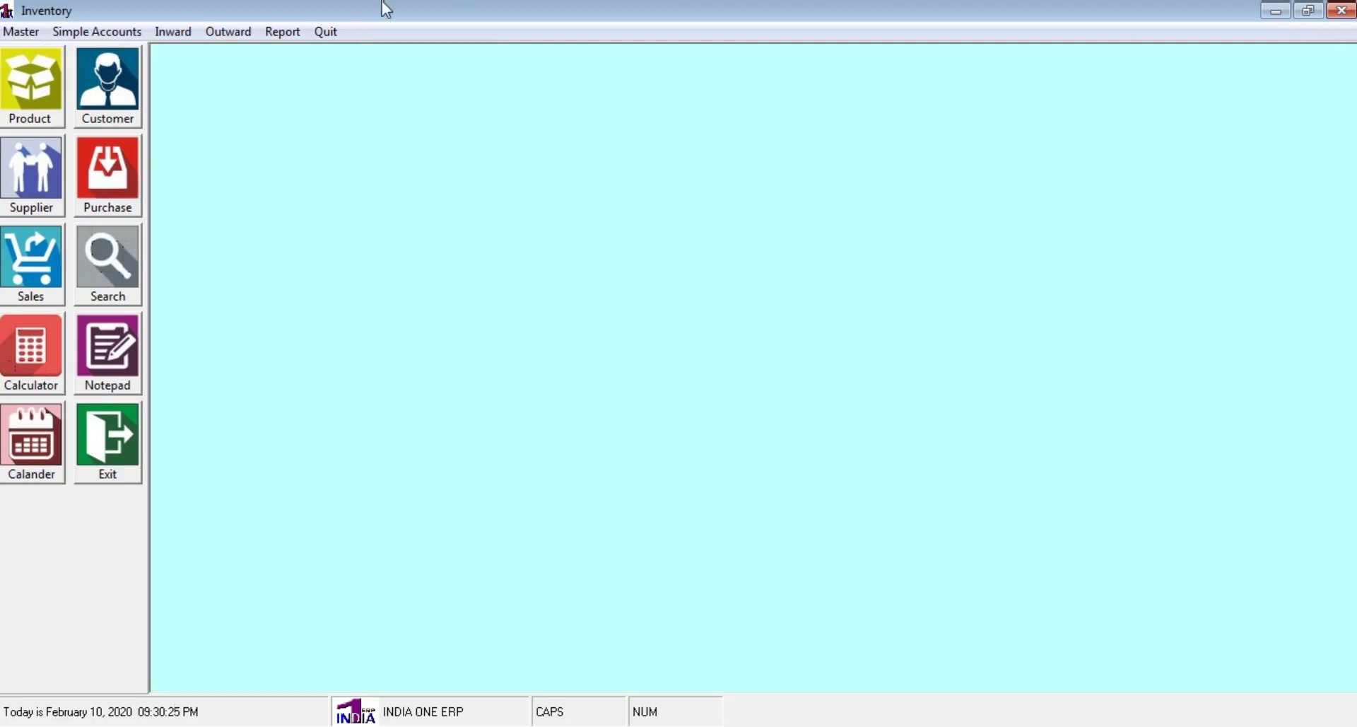
View the total purchase report for 01/04/2019 to 10/02/2020, showing invoice 123 at 9,450.00, then close it
click(286, 31)
mouse_move(330, 77)
click(559, 99)
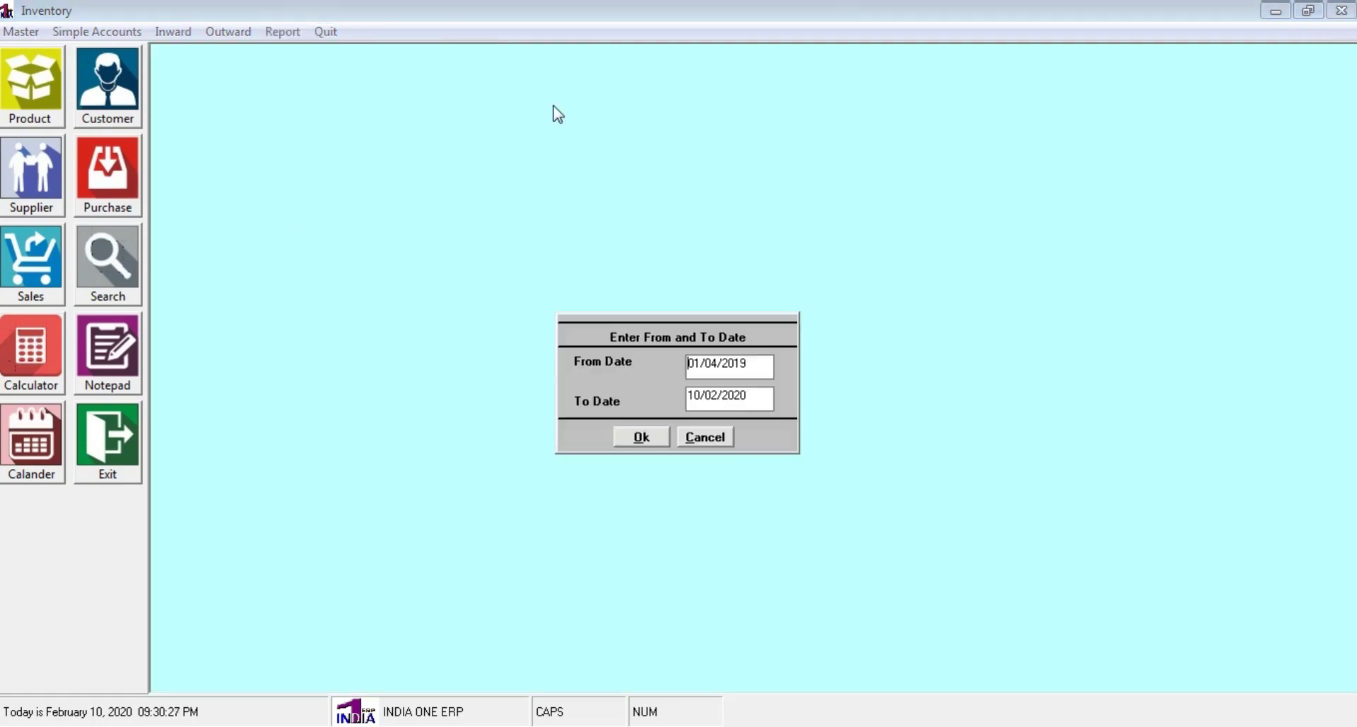
click(642, 438)
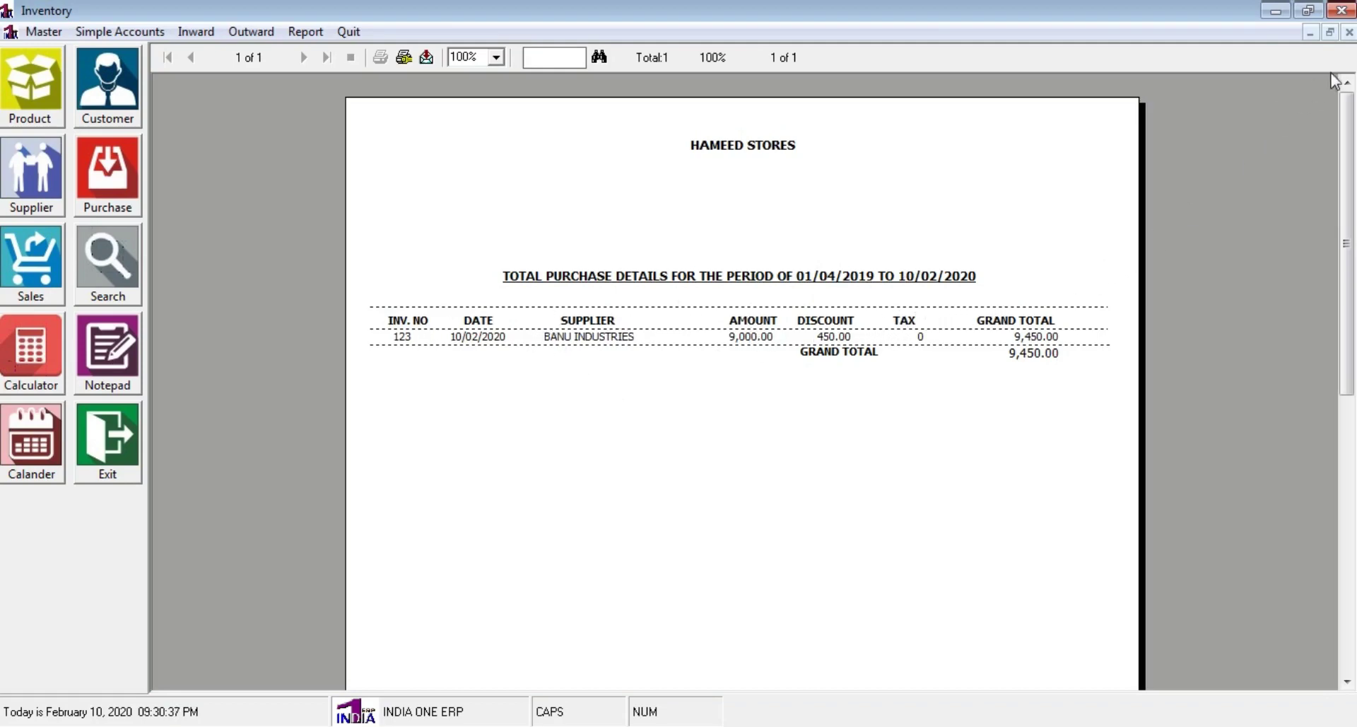
click(1349, 32)
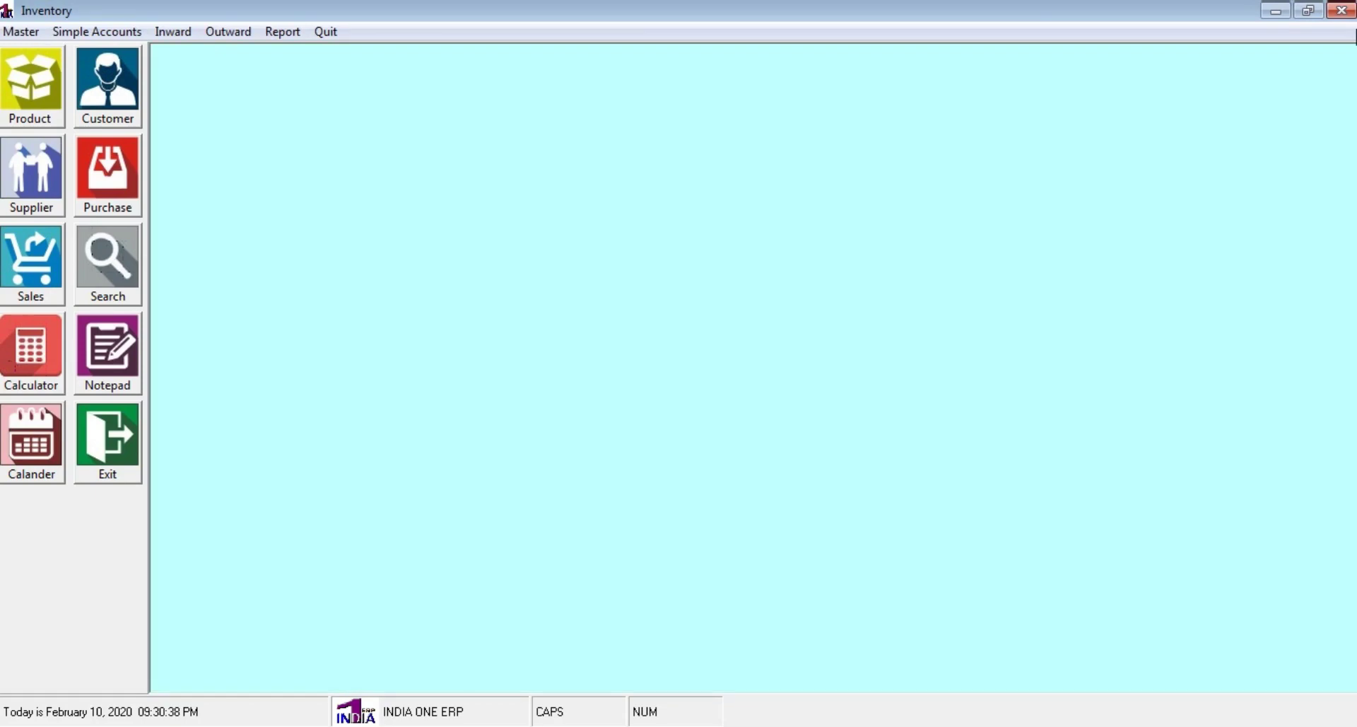
click(283, 33)
mouse_move(415, 111)
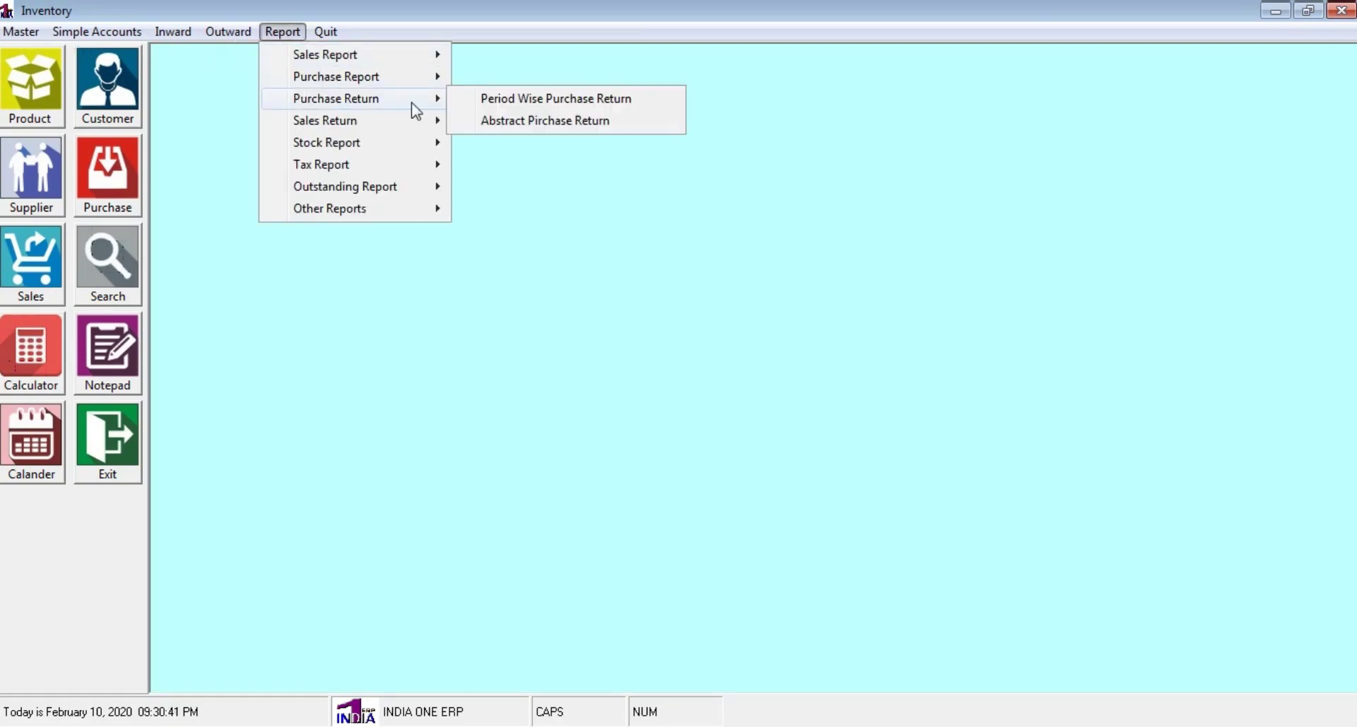
click(596, 99)
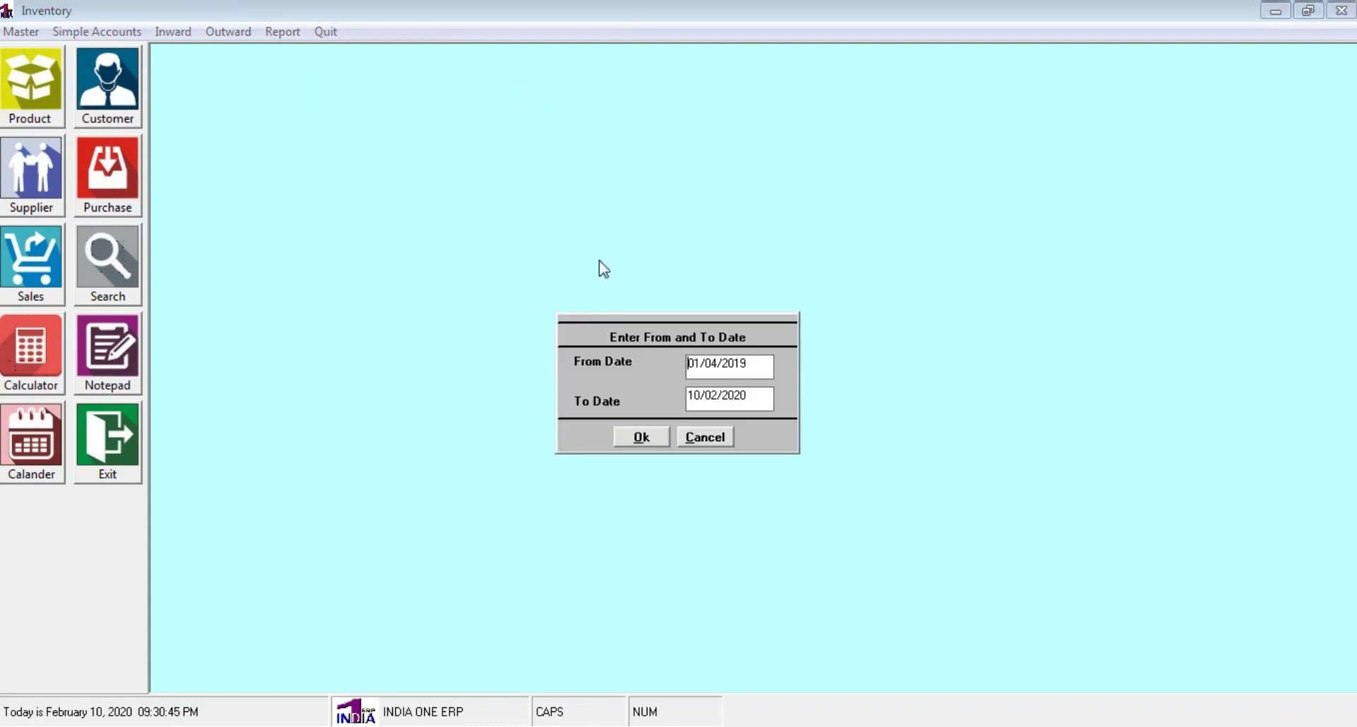
click(625, 442)
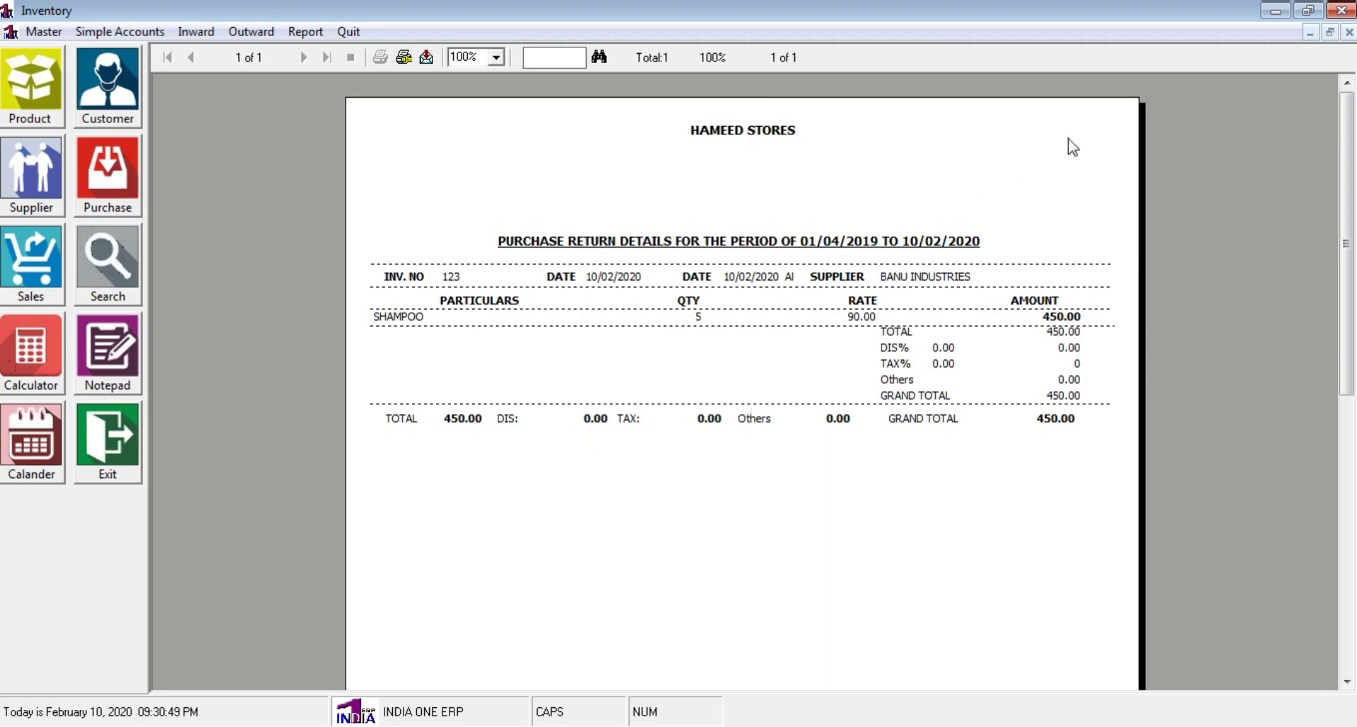
click(1351, 32)
click(280, 31)
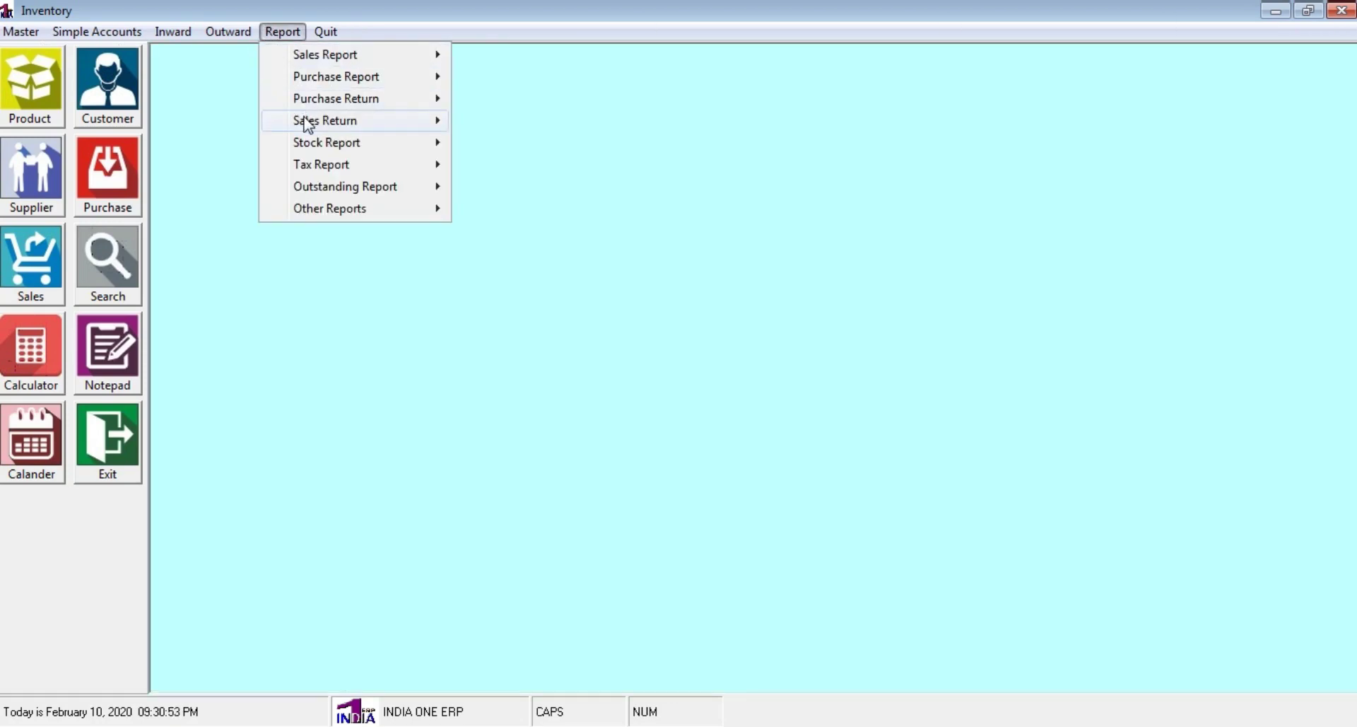
mouse_move(306, 124)
click(556, 121)
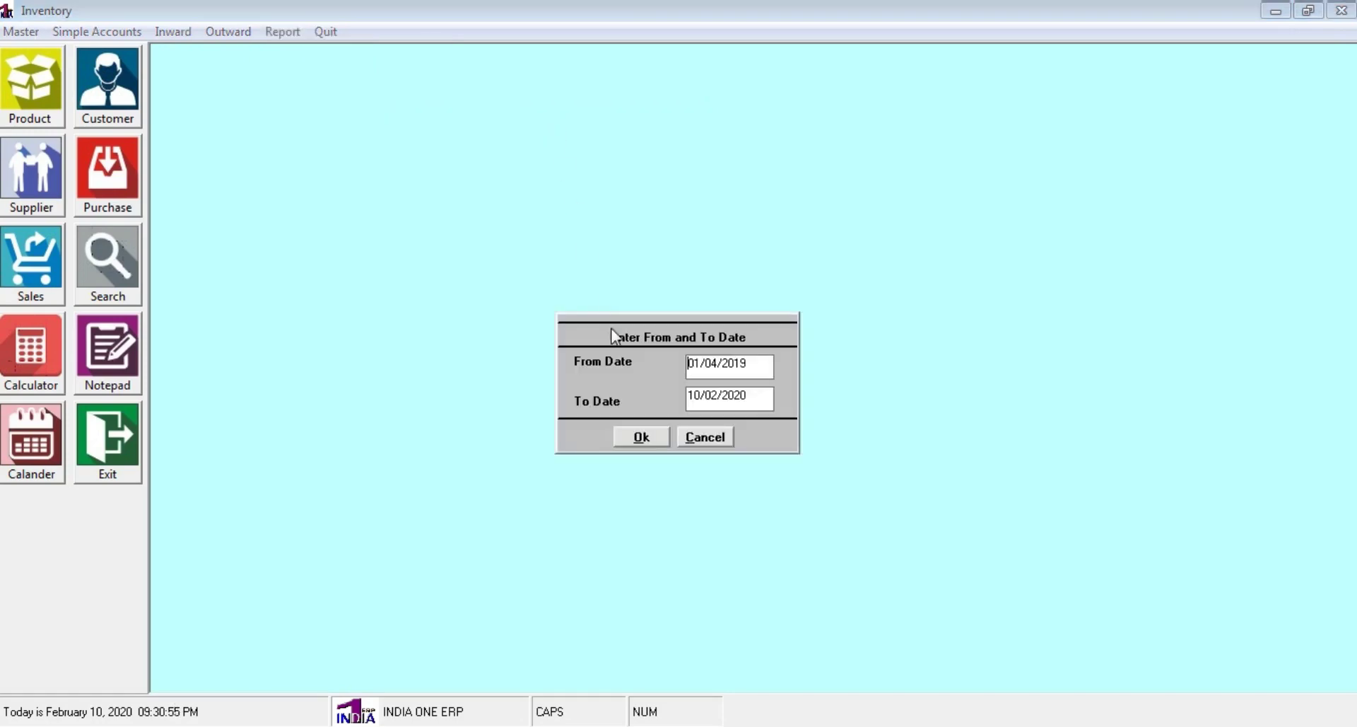
click(645, 443)
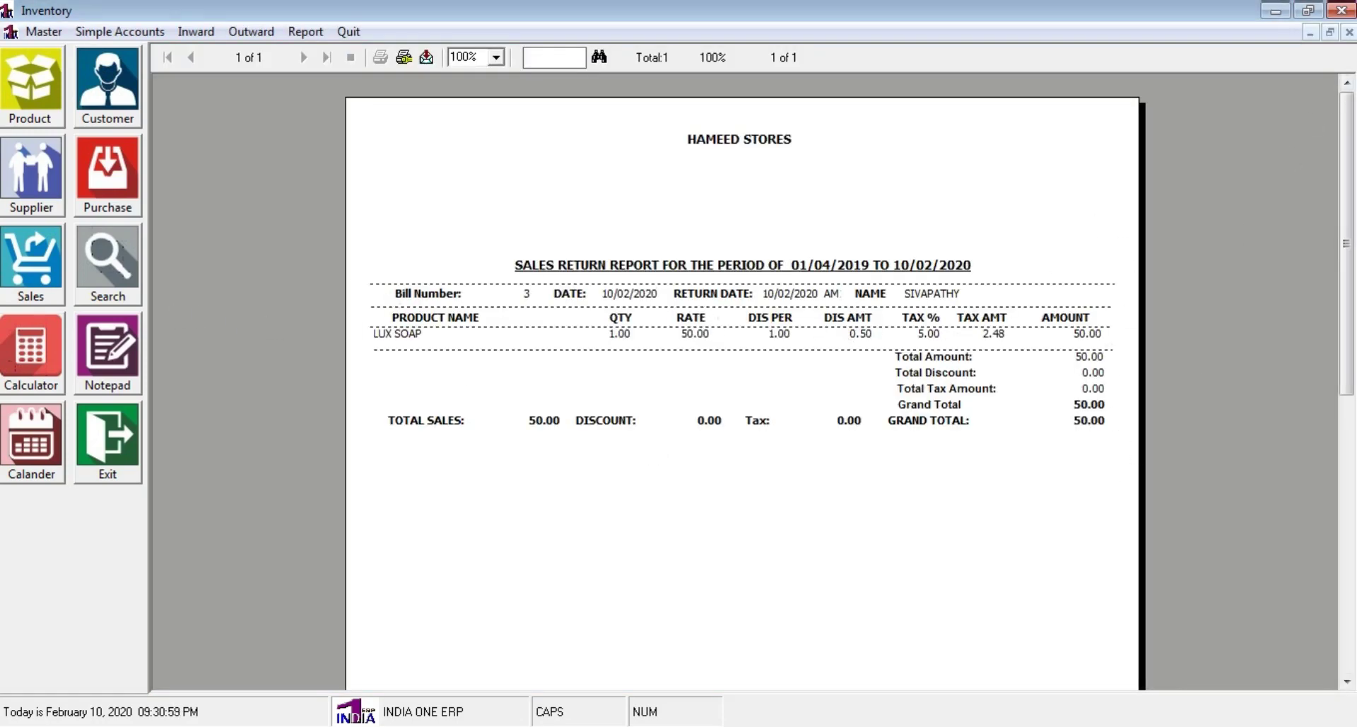
click(1350, 32)
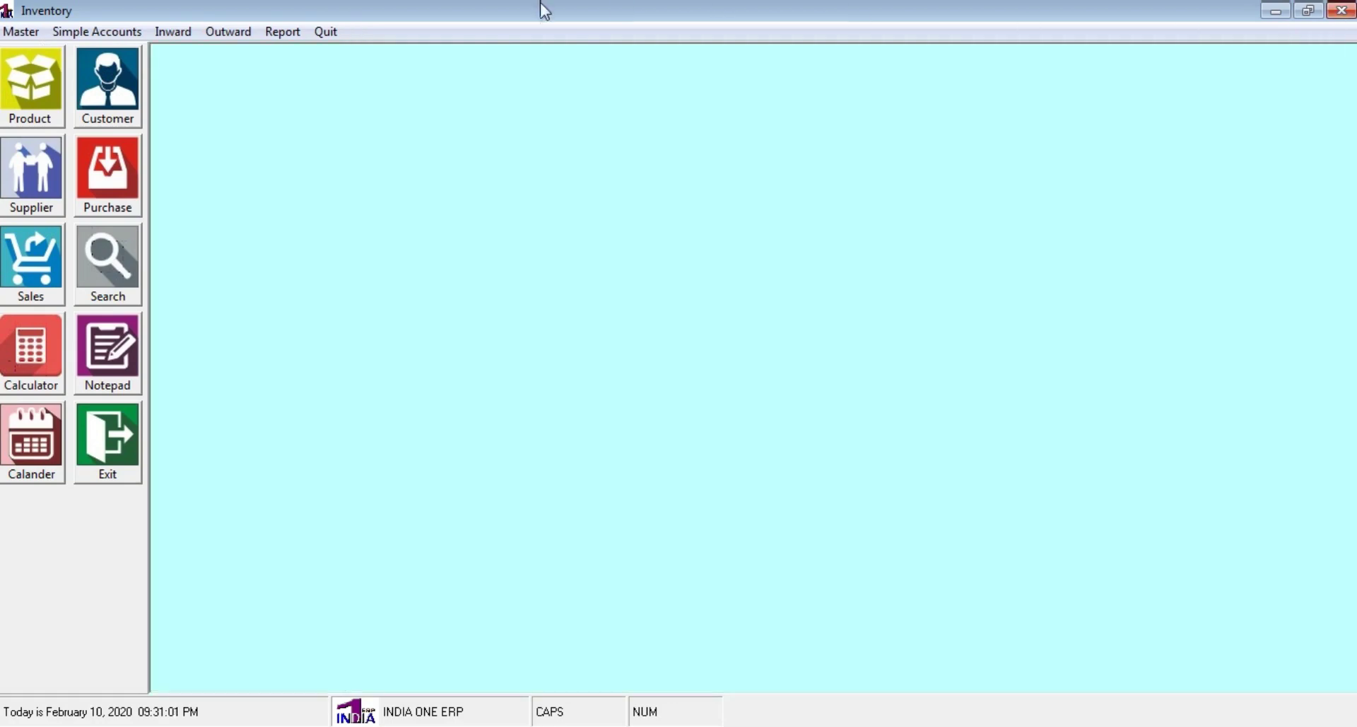
click(283, 31)
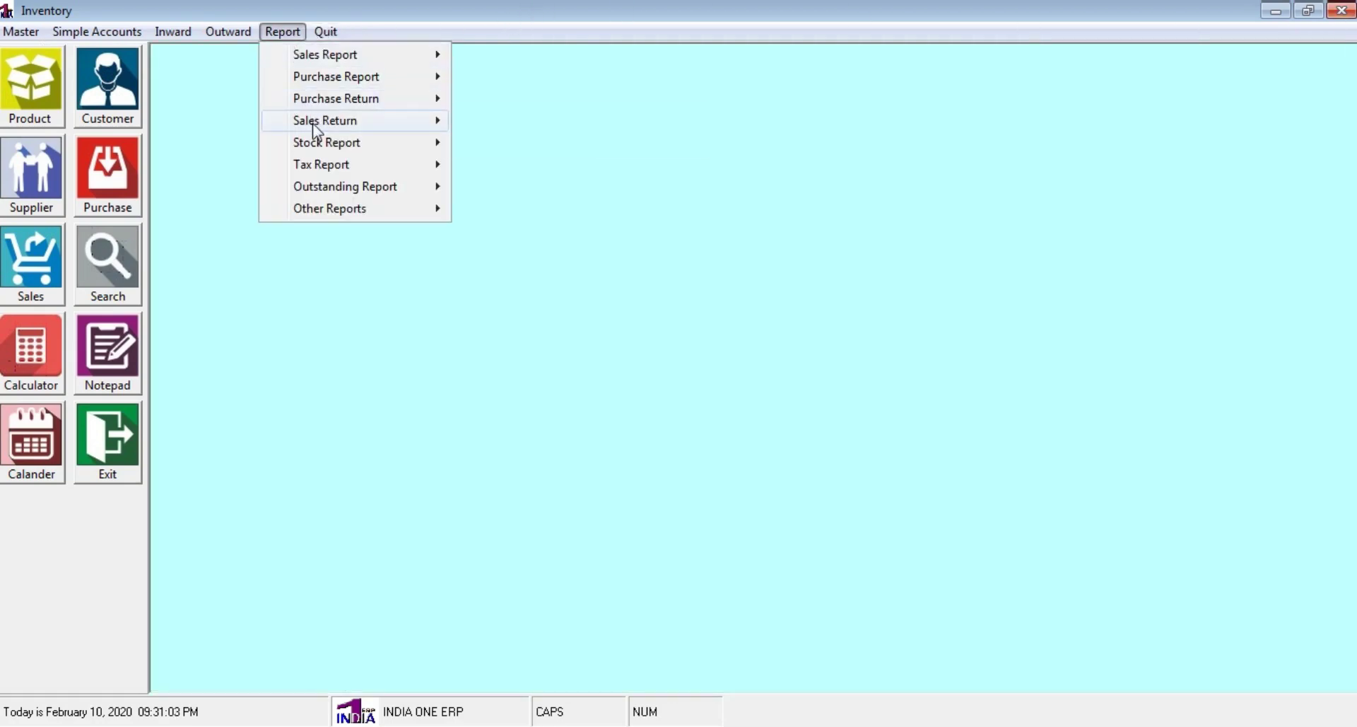
mouse_move(318, 146)
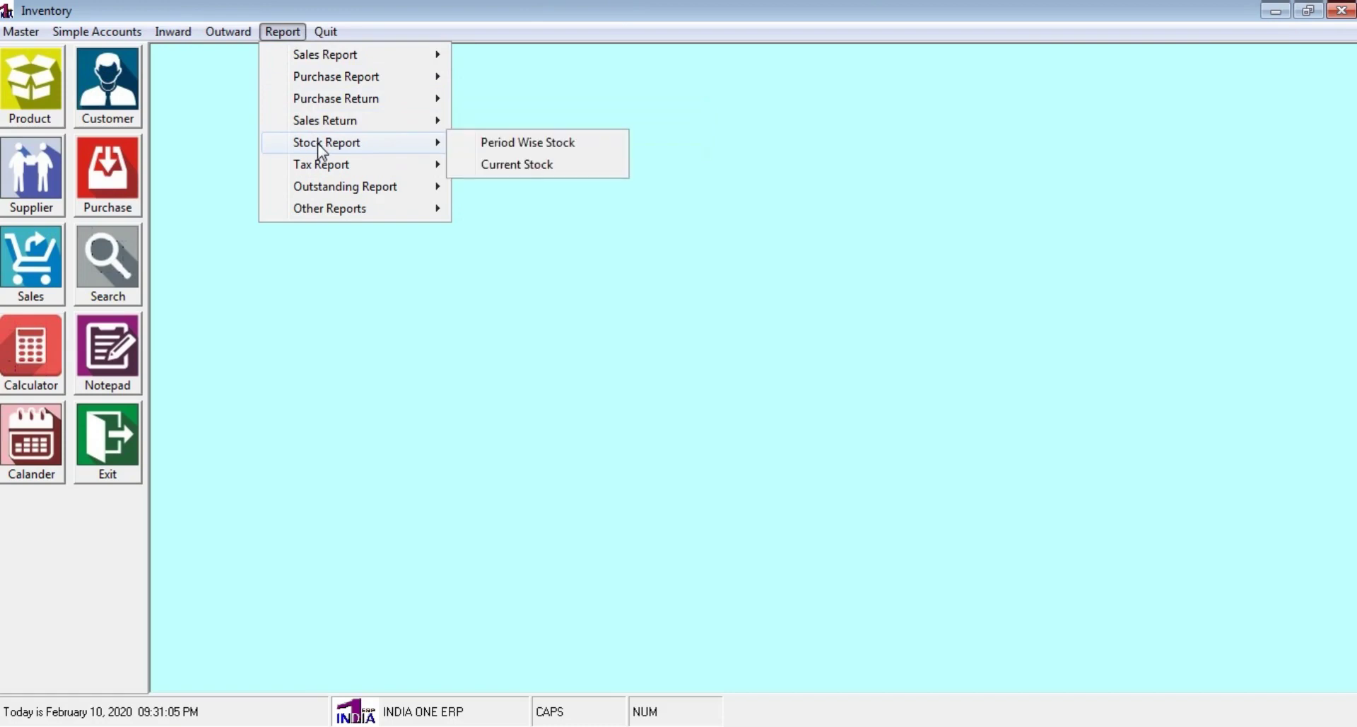
click(585, 150)
click(414, 252)
click(563, 463)
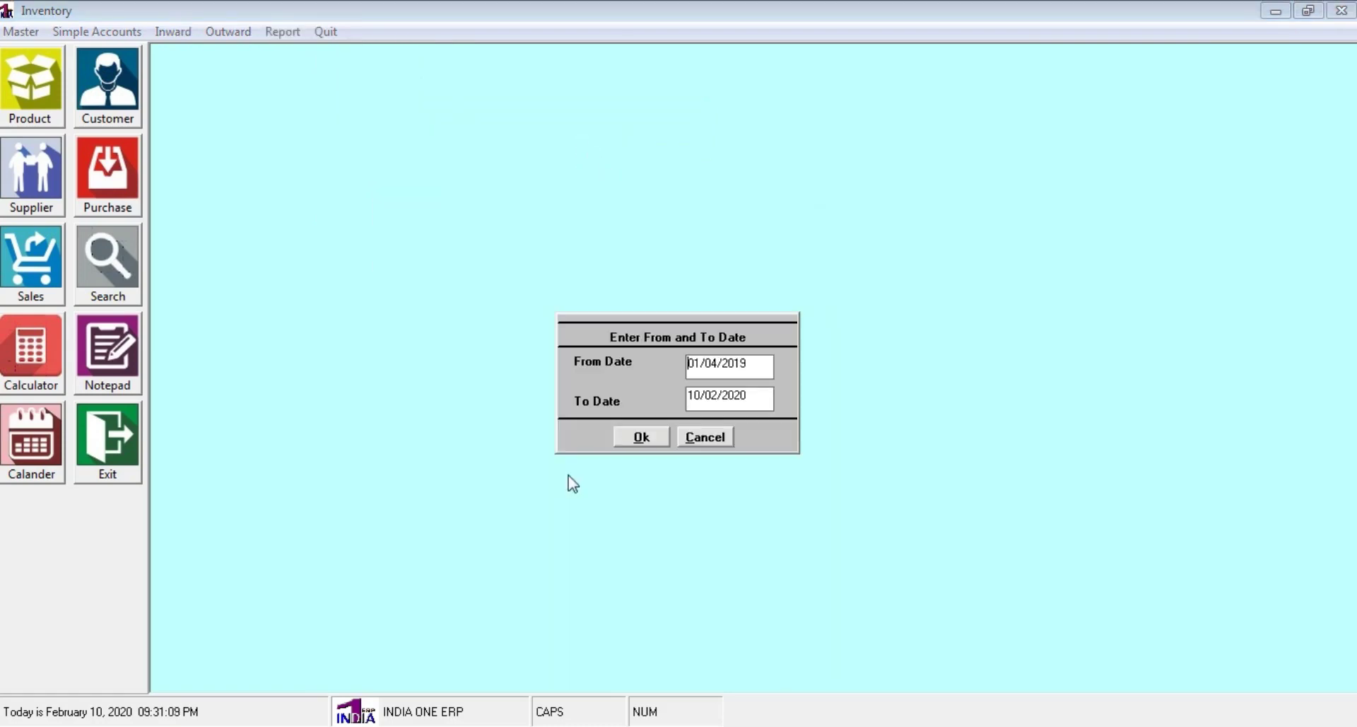
click(652, 436)
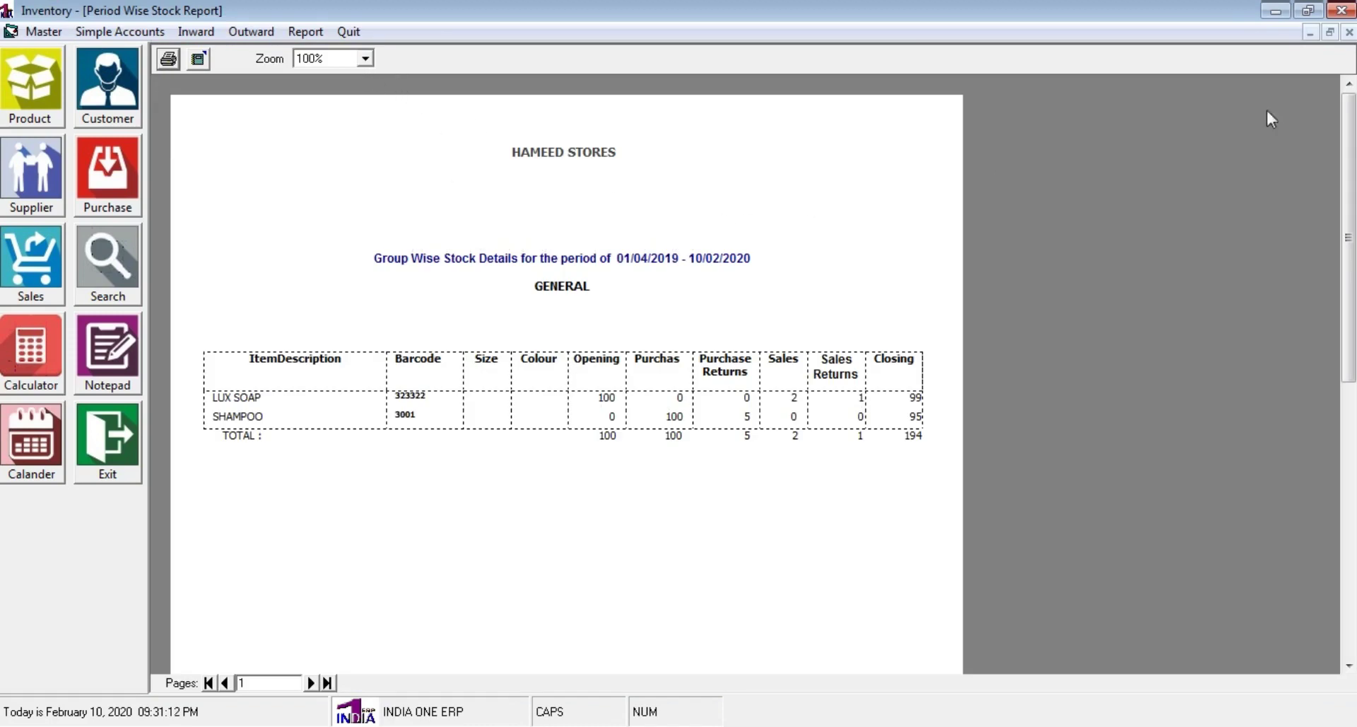
click(1349, 32)
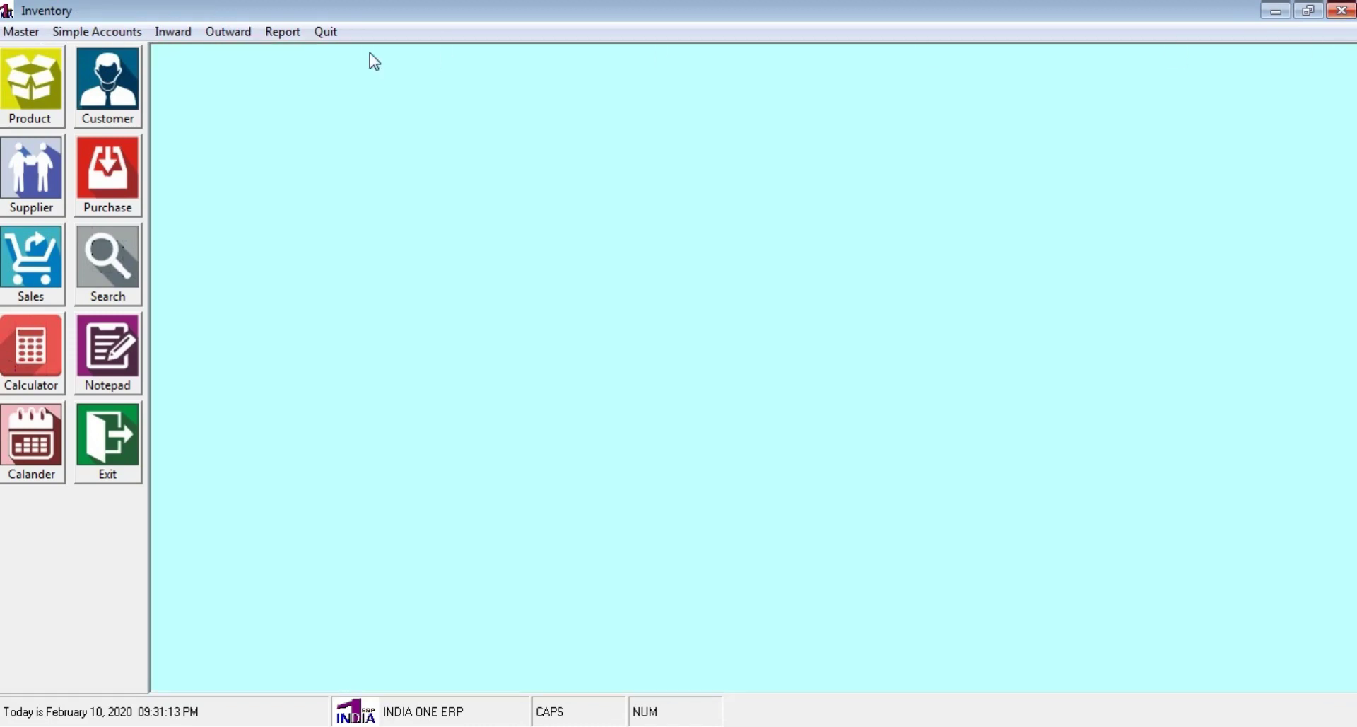
click(273, 30)
mouse_move(322, 142)
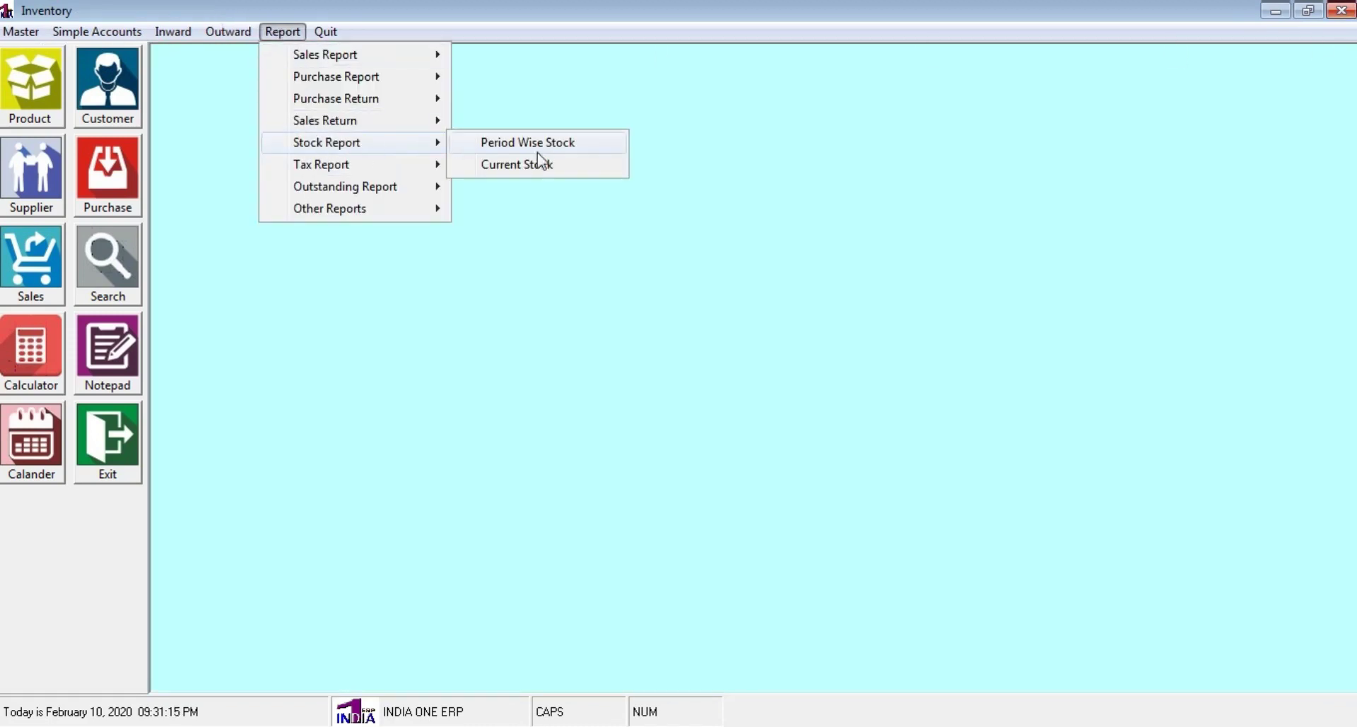
click(502, 165)
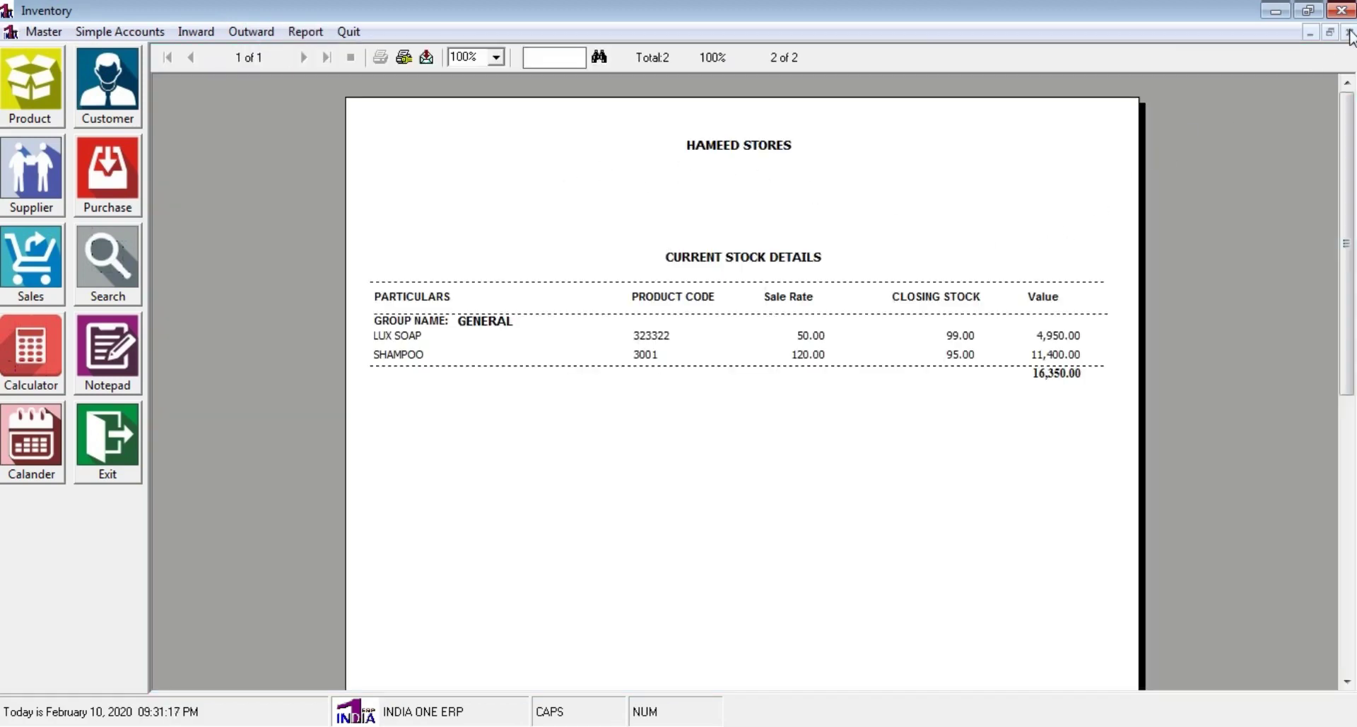
click(1349, 32)
click(284, 32)
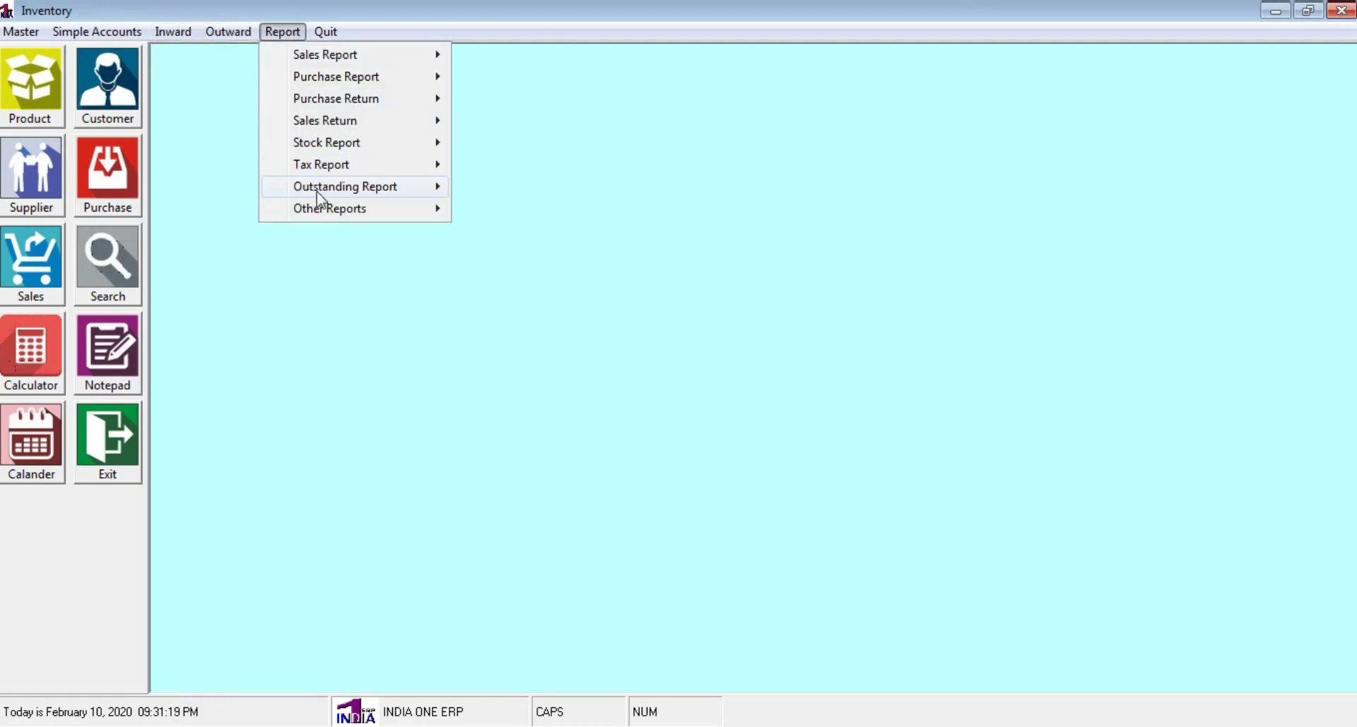
mouse_move(333, 171)
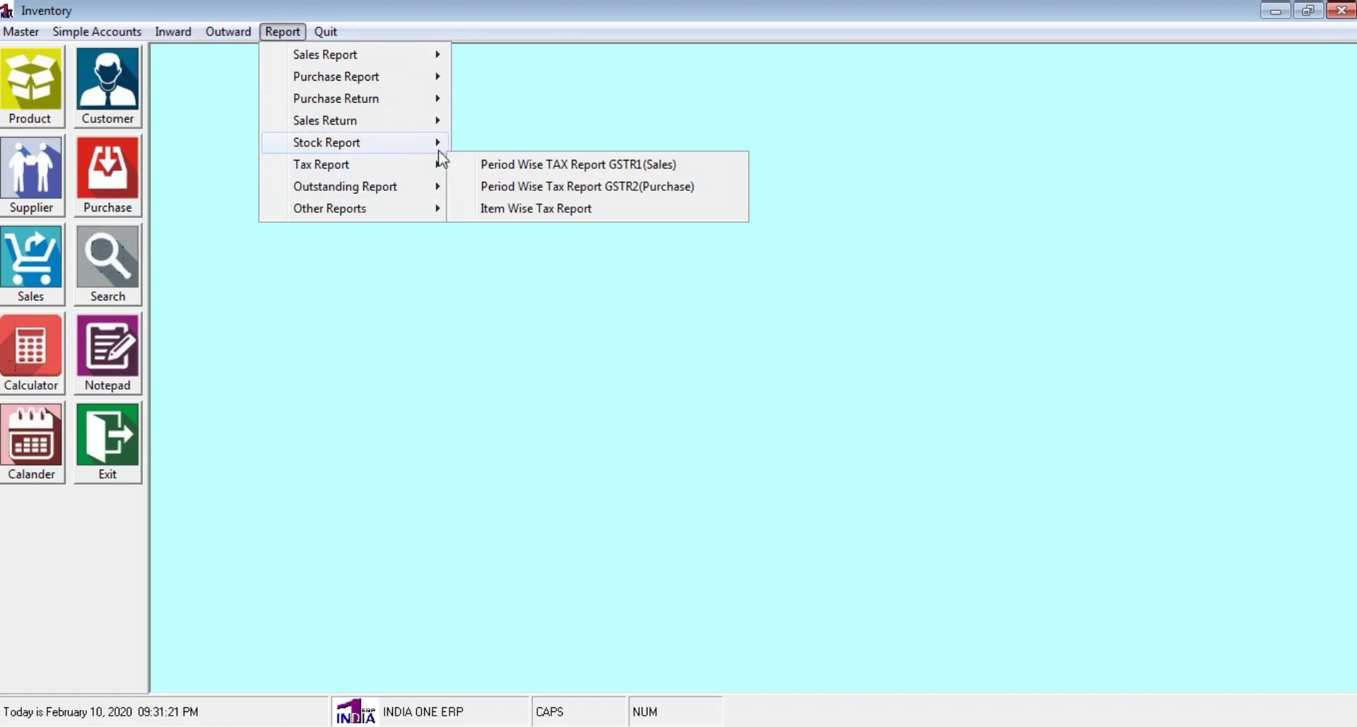
mouse_move(394, 167)
click(570, 164)
click(645, 436)
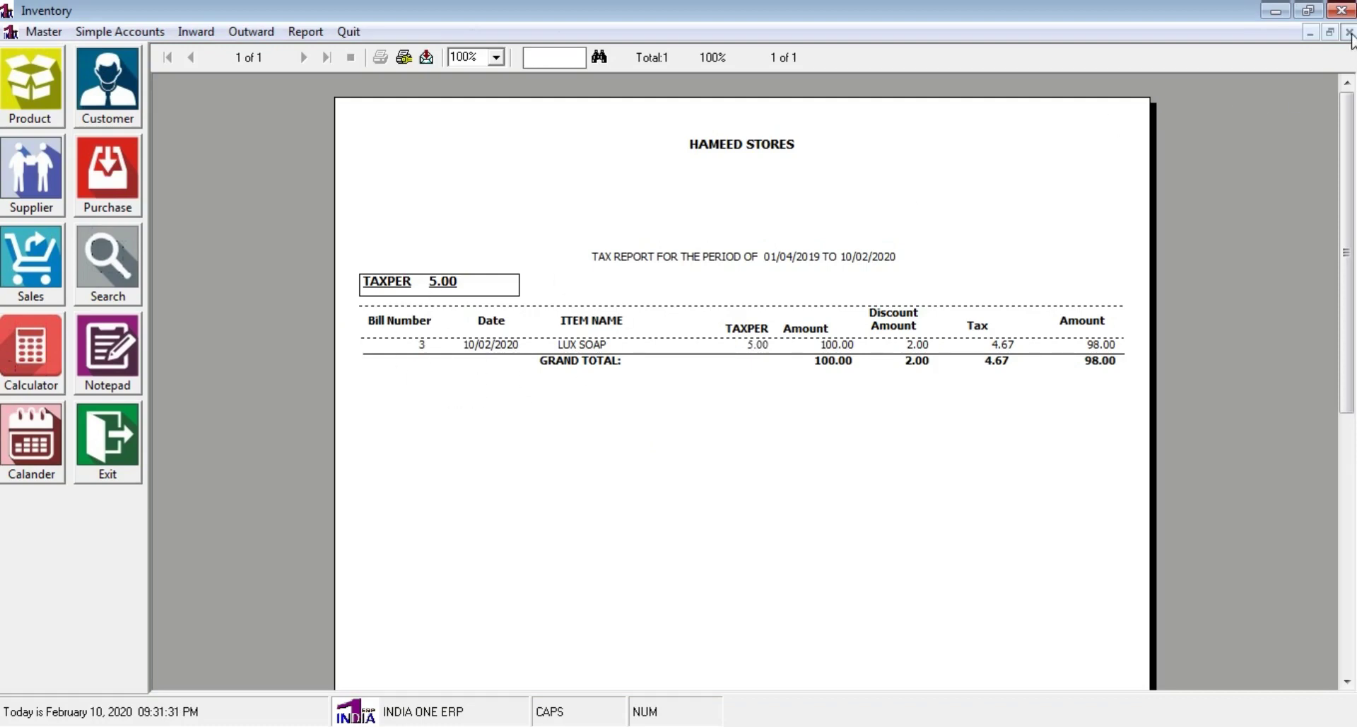
click(1350, 33)
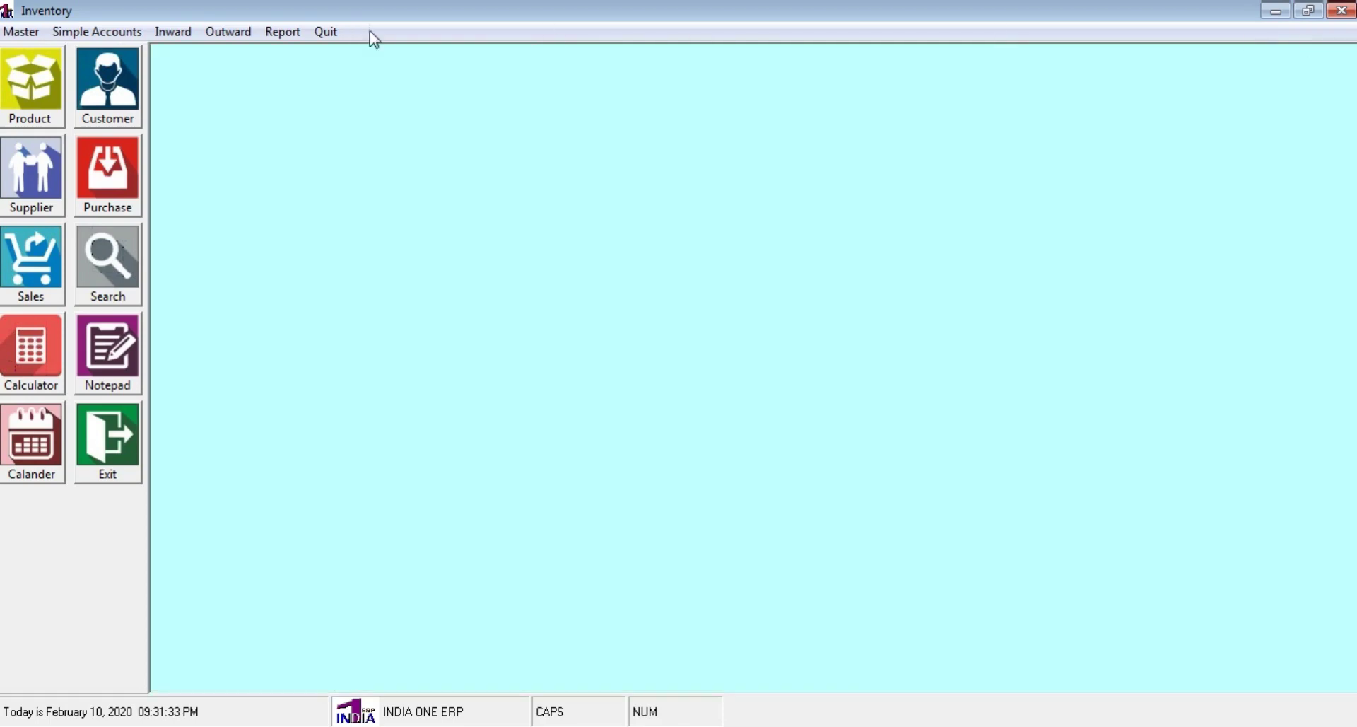
View the re-order level status report, then close it
click(293, 35)
mouse_move(304, 189)
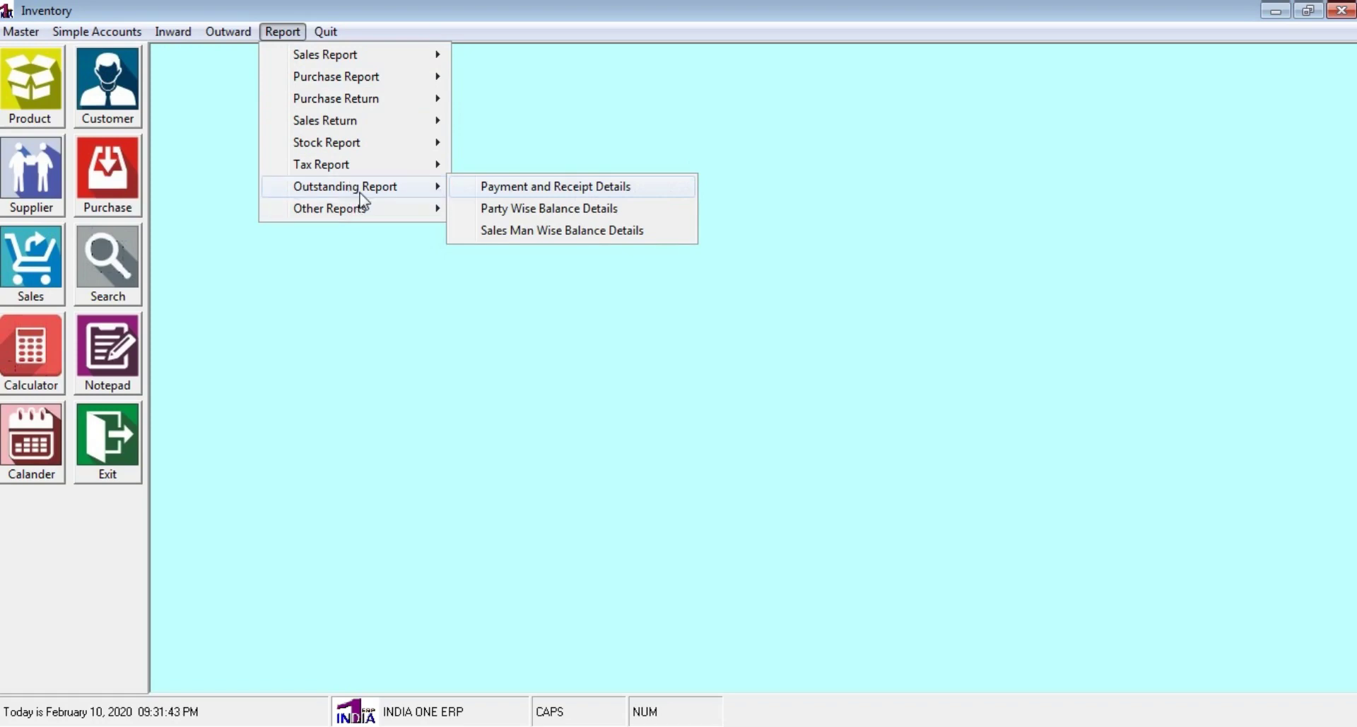
mouse_move(376, 212)
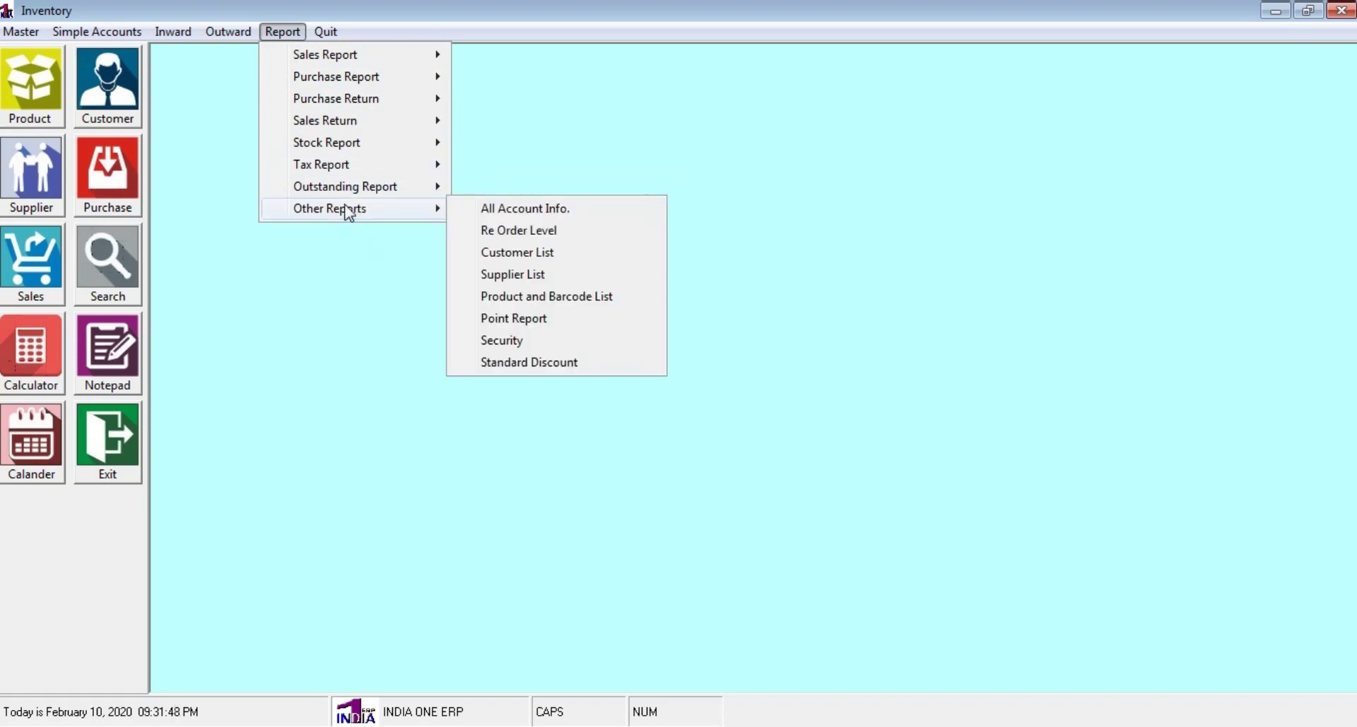
click(559, 233)
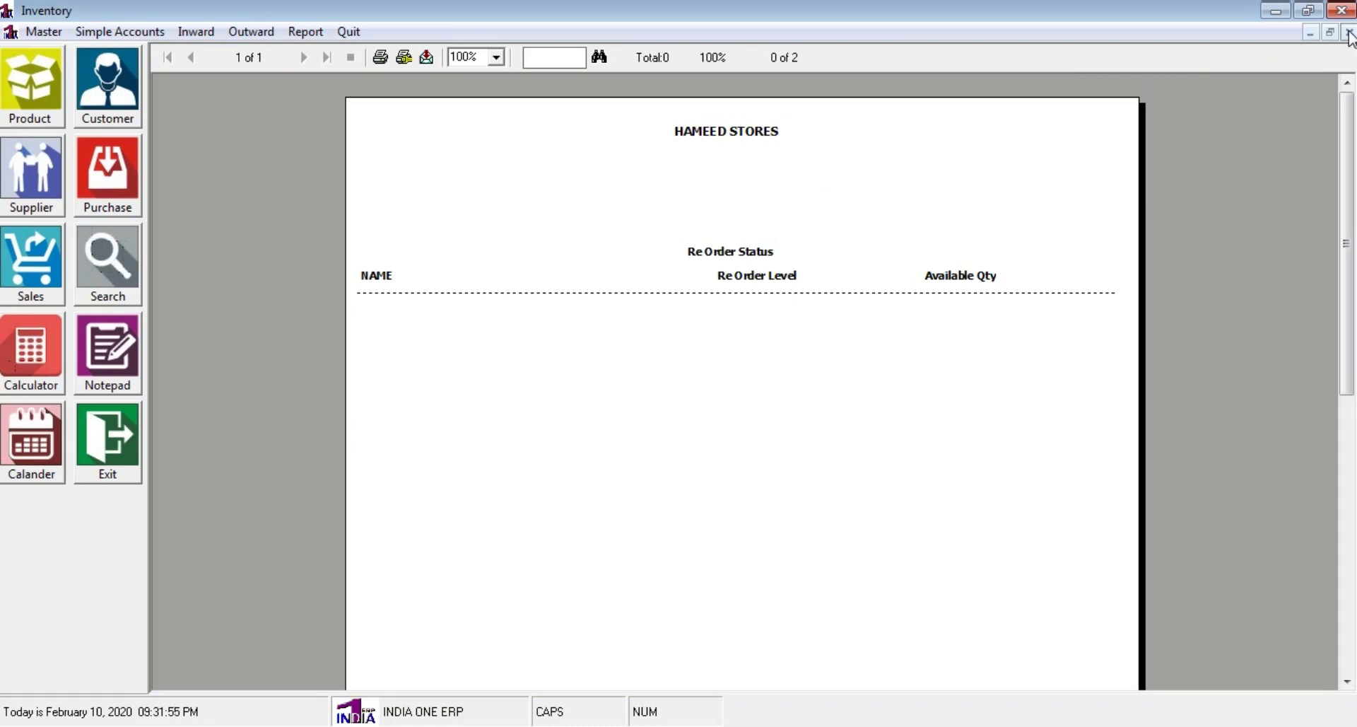
click(1349, 32)
View the customer list report from Other Reports, then close it
click(285, 37)
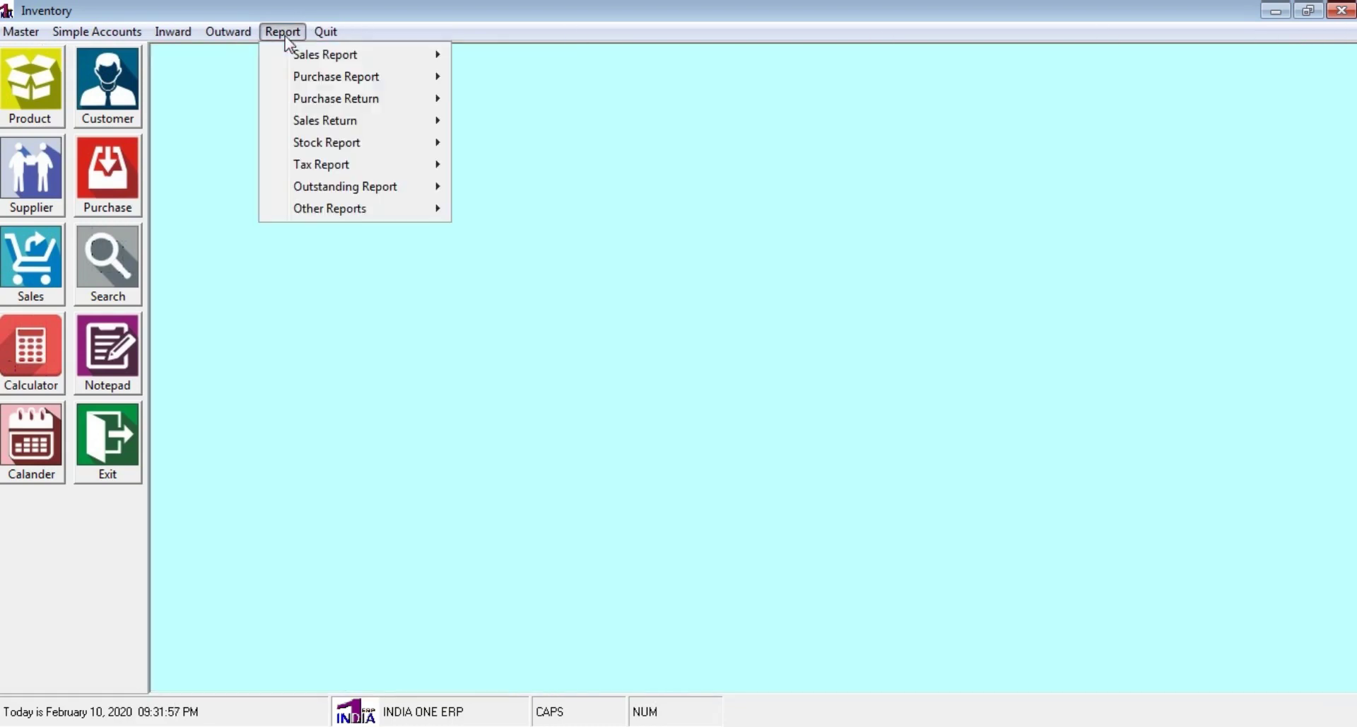
mouse_move(322, 194)
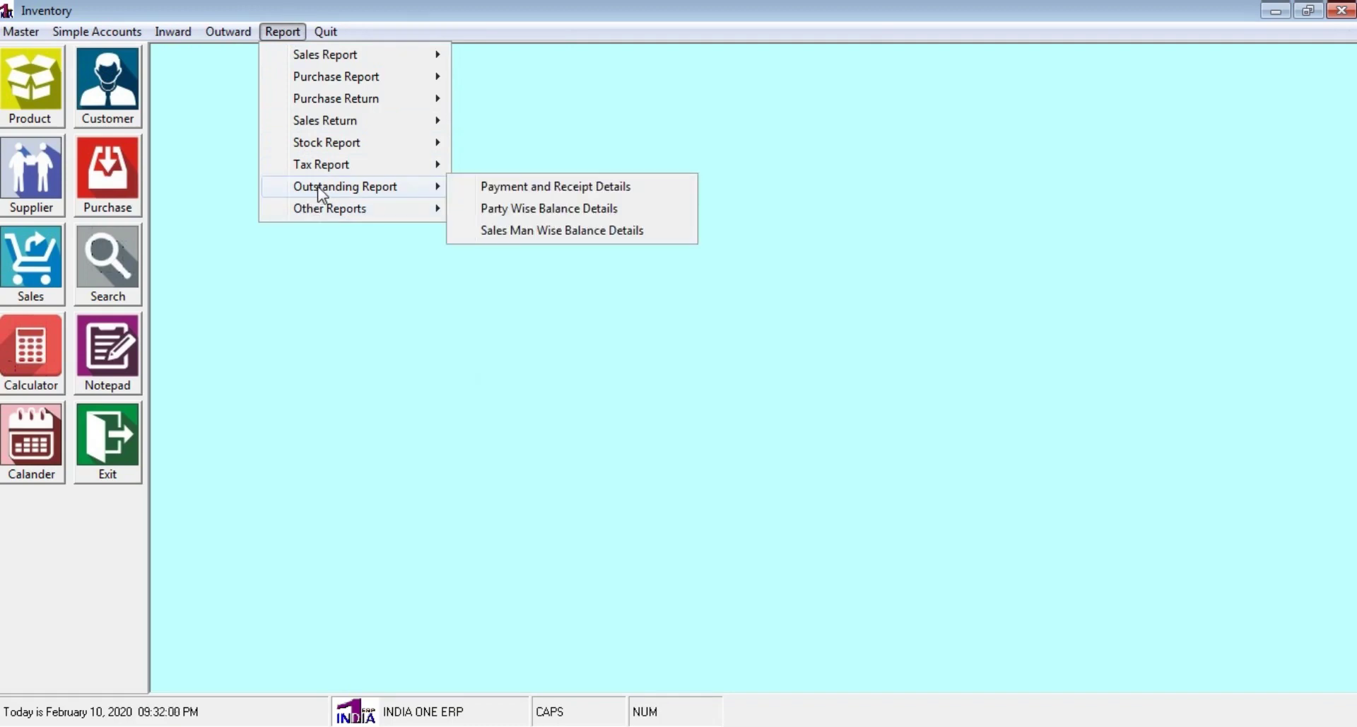
mouse_move(324, 216)
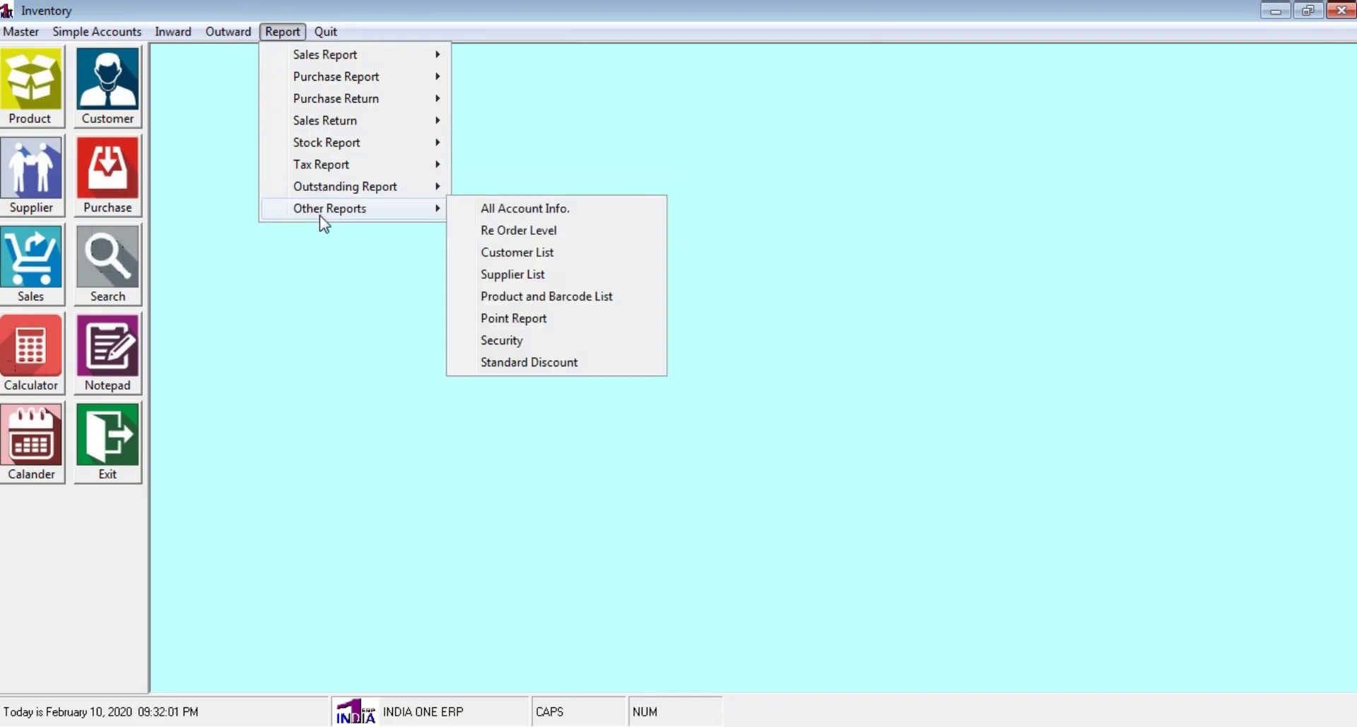
click(538, 257)
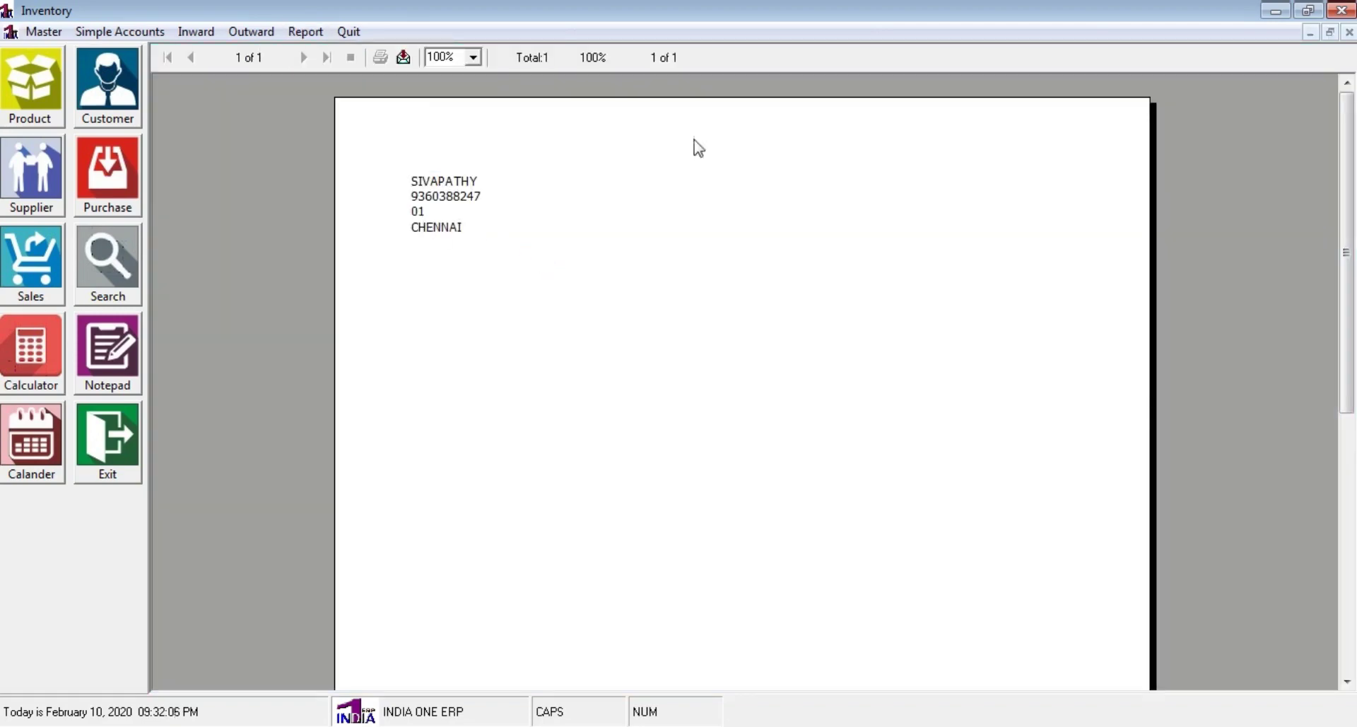
click(1348, 33)
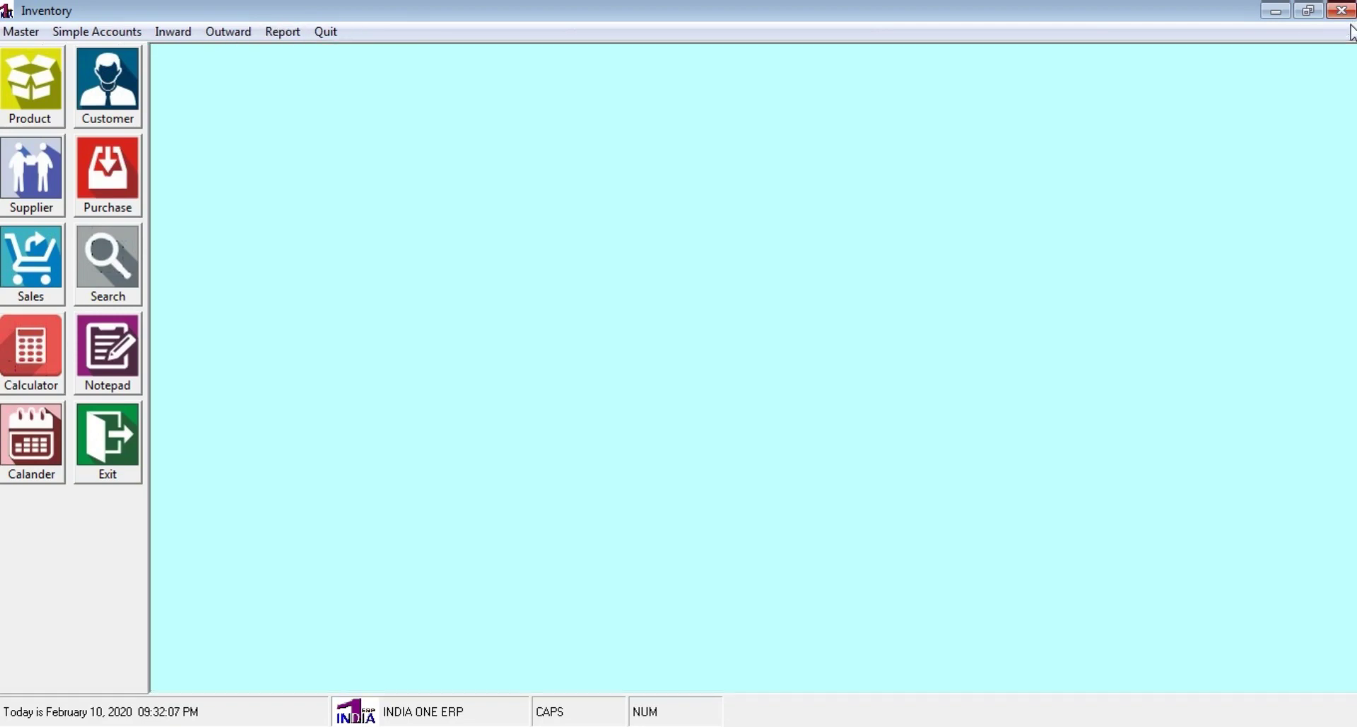
View the supplier list report with BANU INDUSTRIES' address, then close it
click(282, 34)
mouse_move(339, 188)
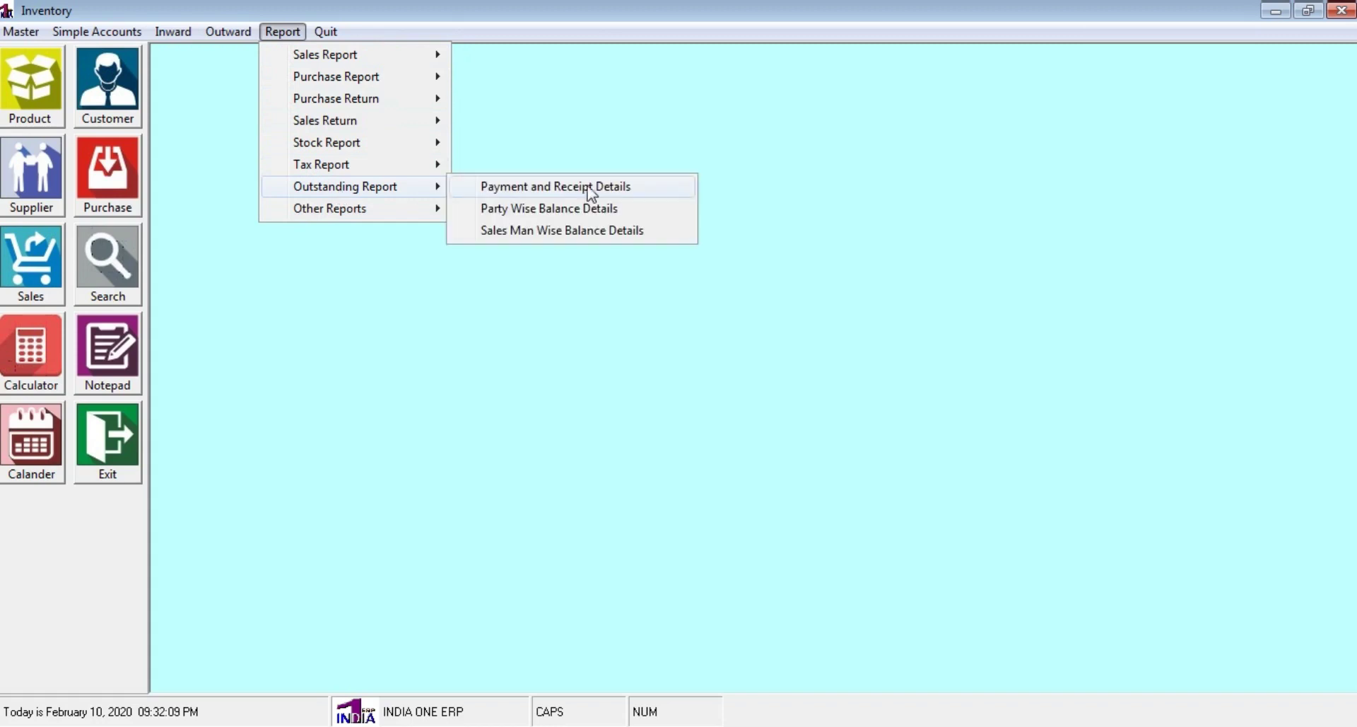
mouse_move(362, 212)
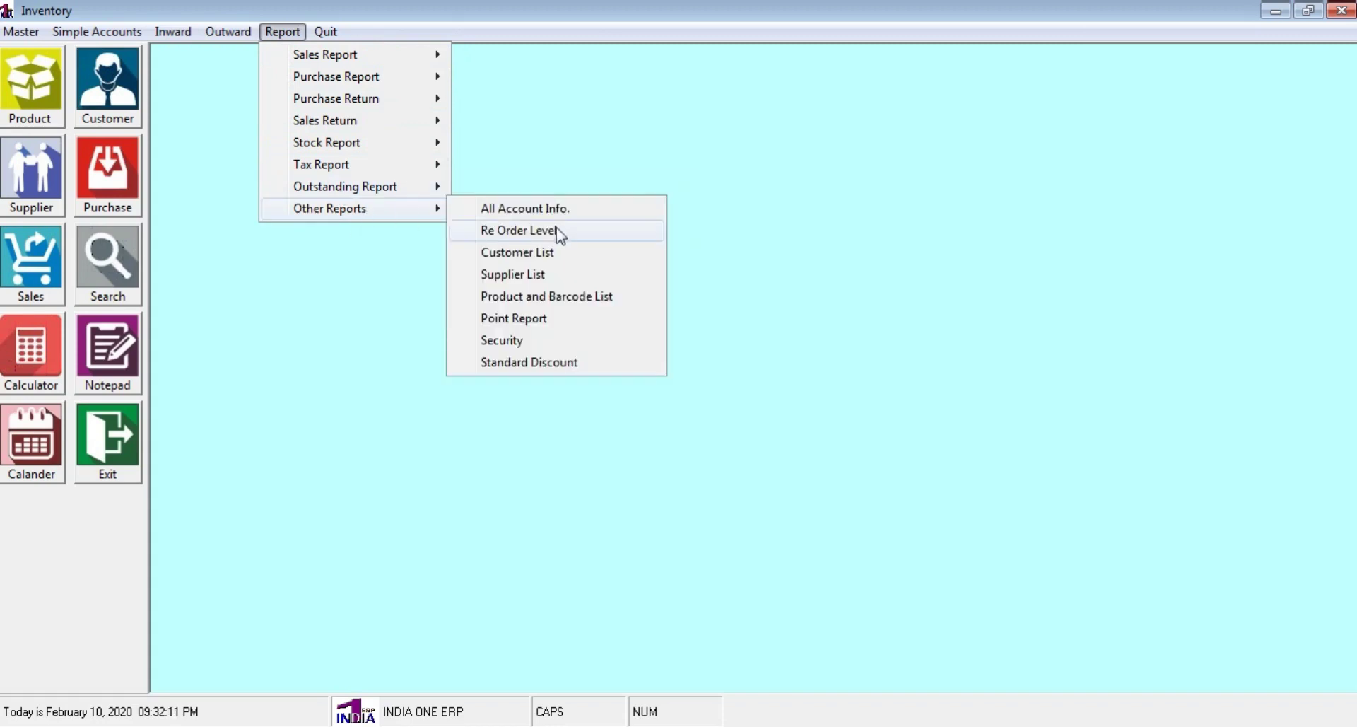
click(541, 274)
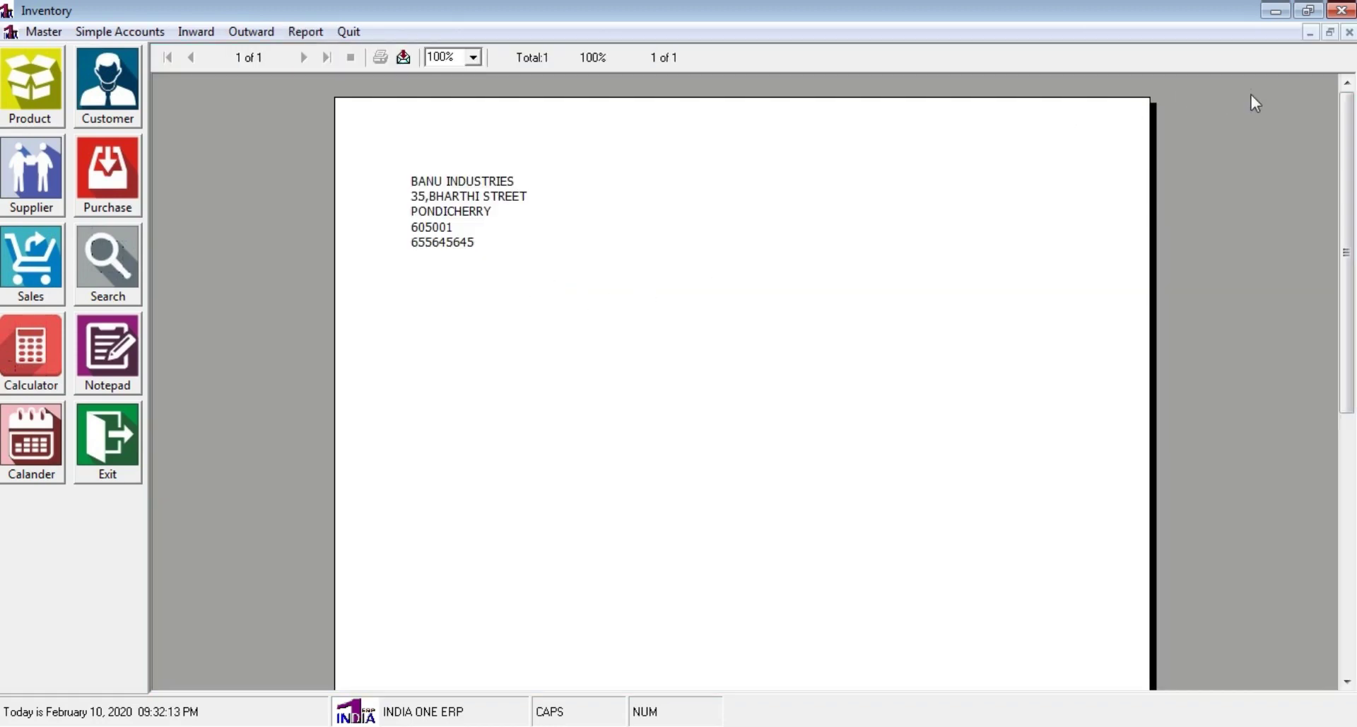
click(1349, 33)
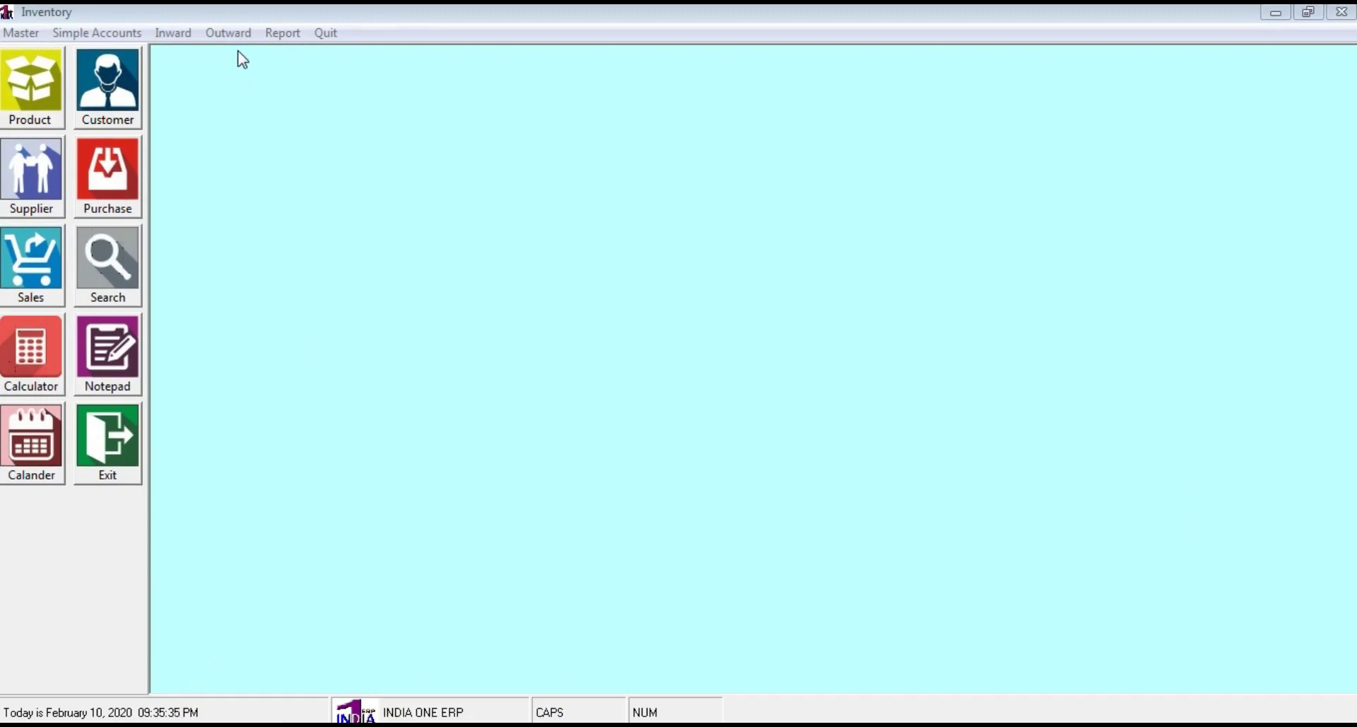
click(135, 177)
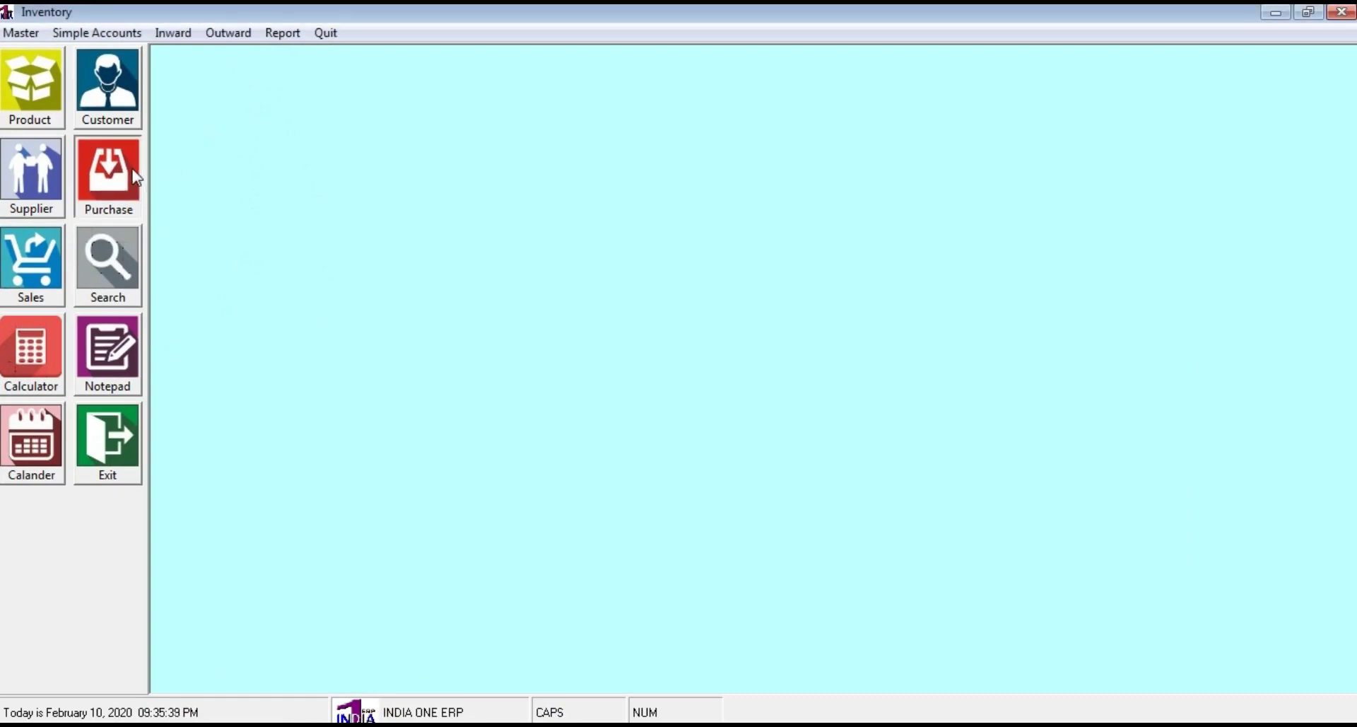
click(664, 99)
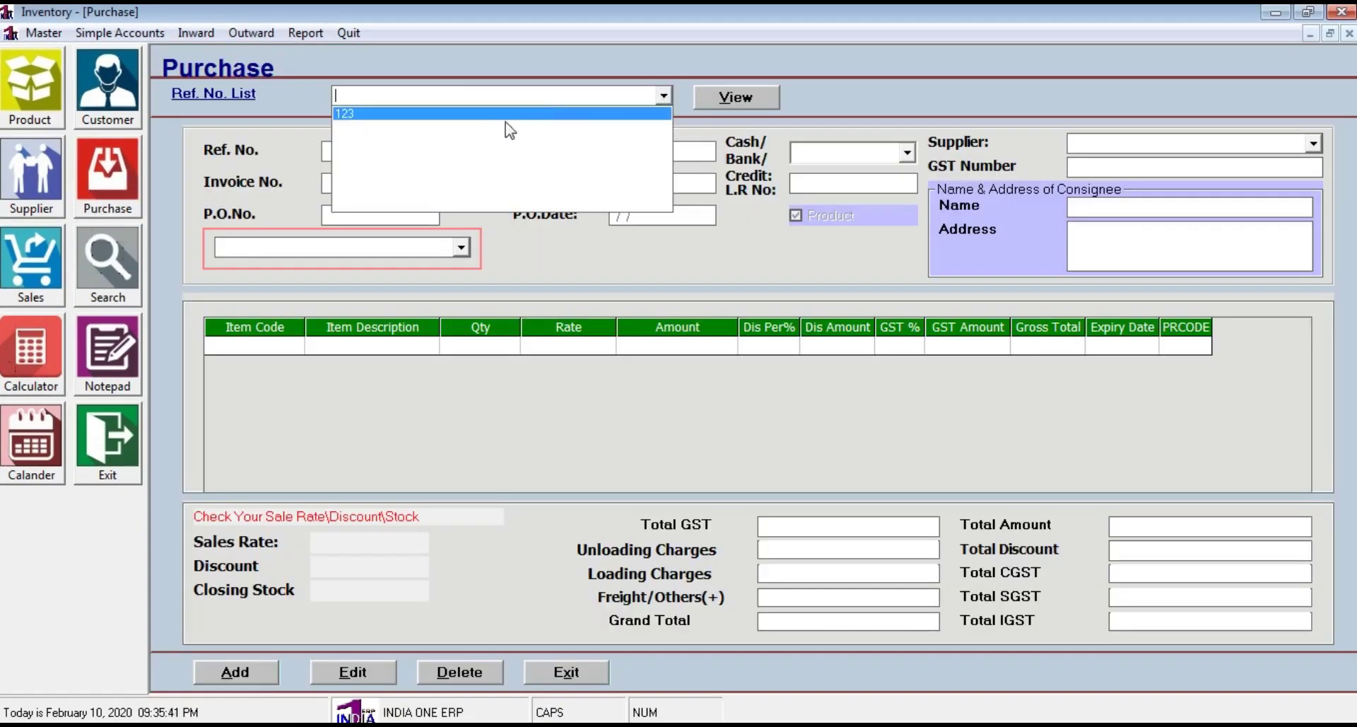
click(502, 113)
click(735, 99)
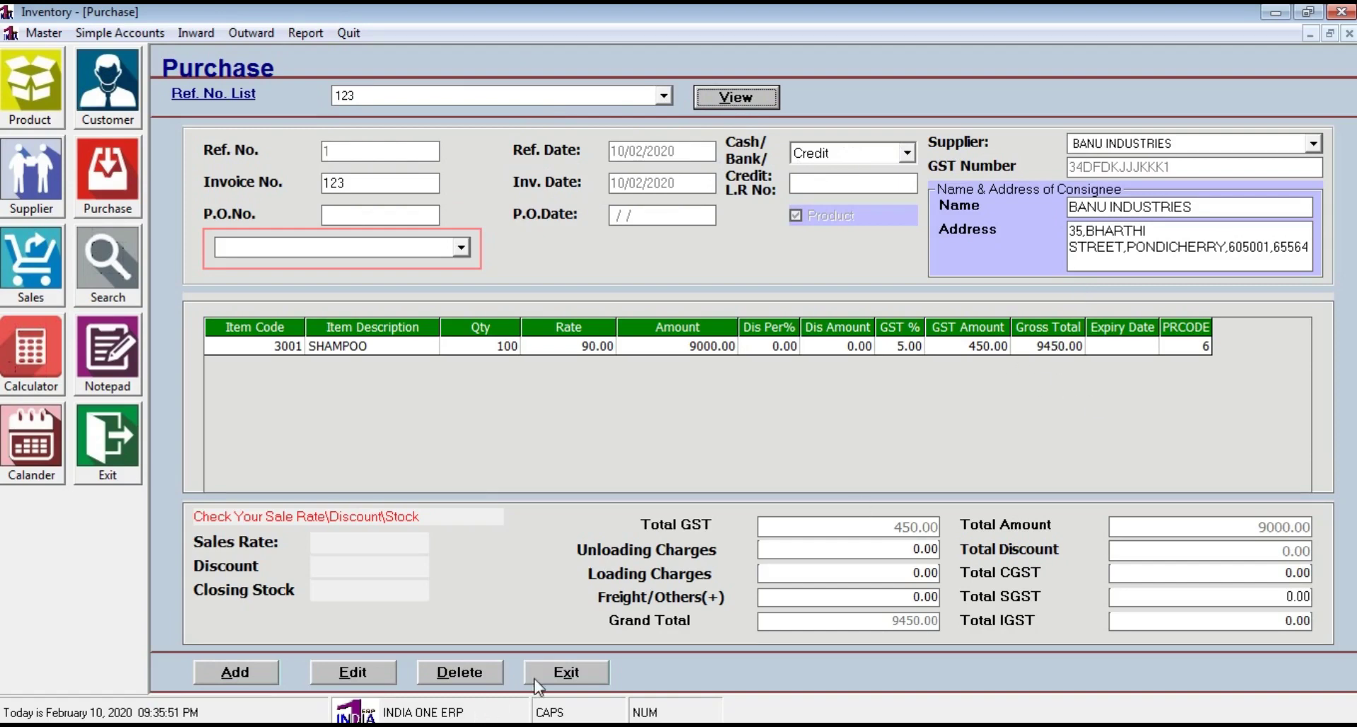
click(552, 673)
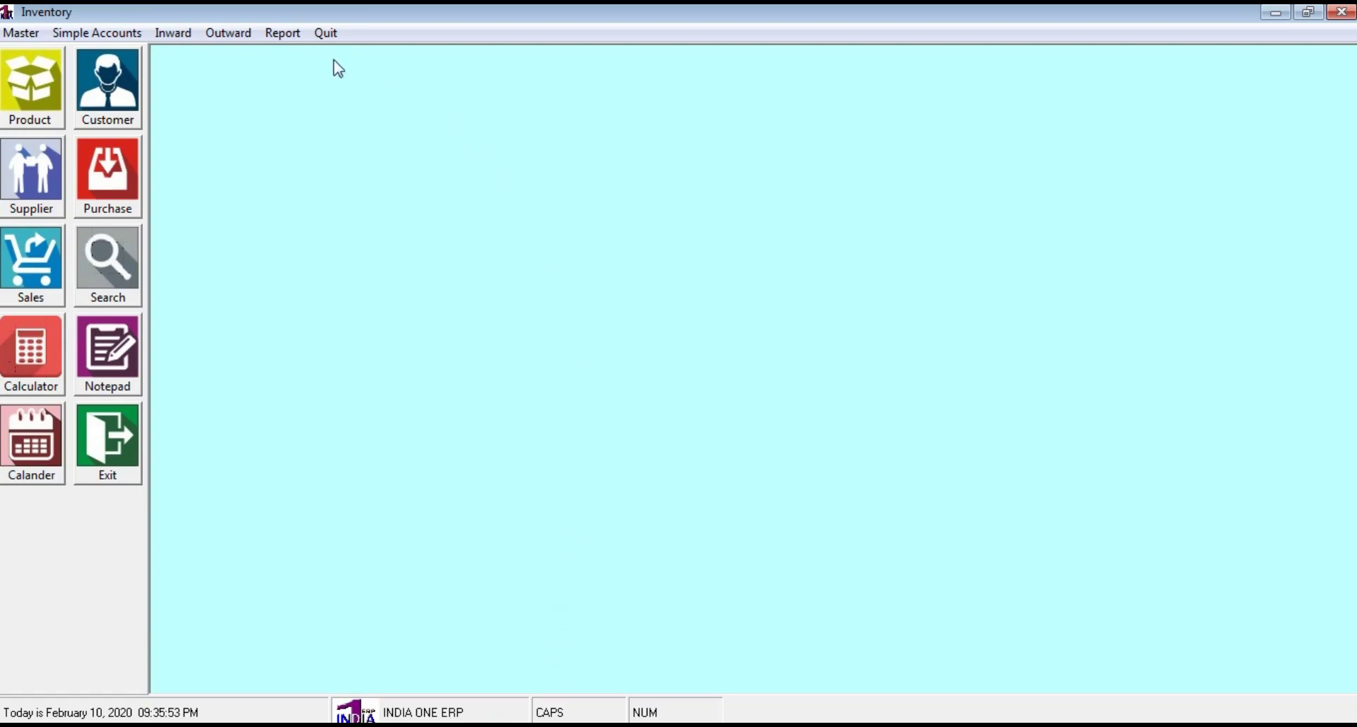
View BANU INDUSTRIES' party-wise balance showing 9,000.00 credit, close it, and exit Inventory
click(290, 35)
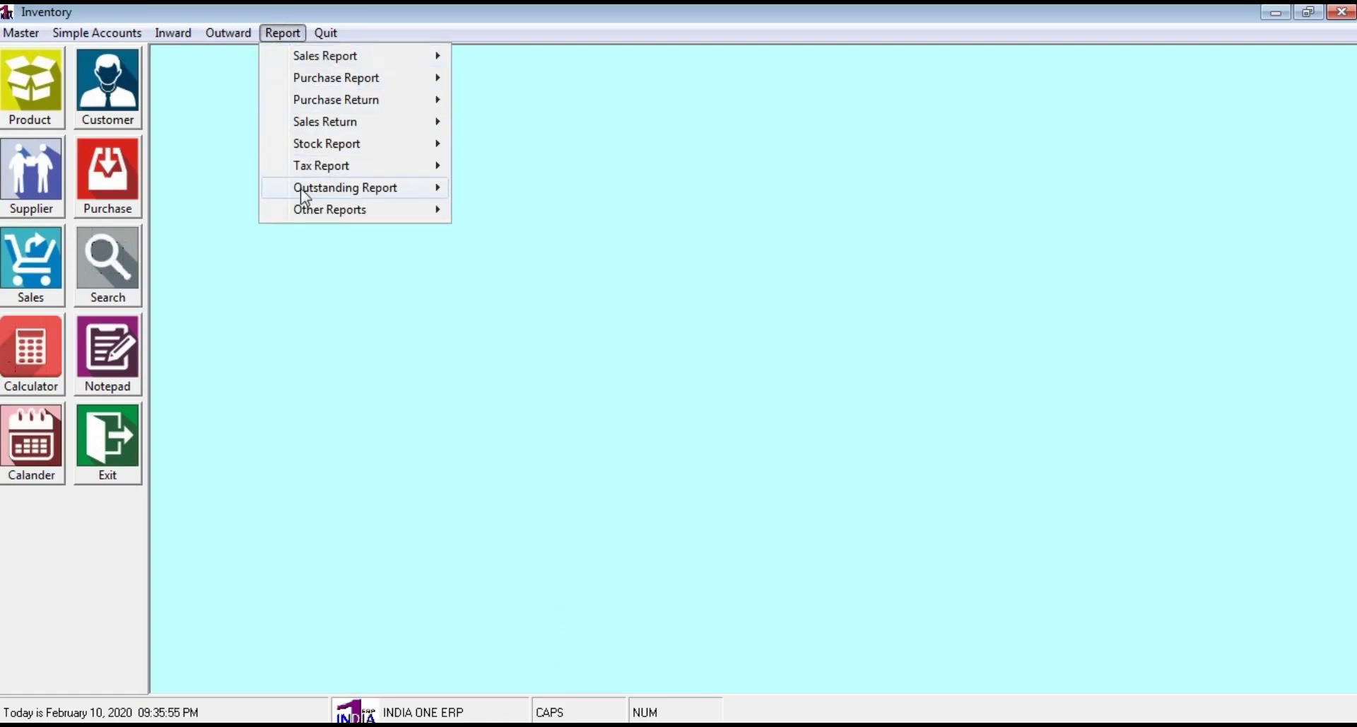
mouse_move(337, 198)
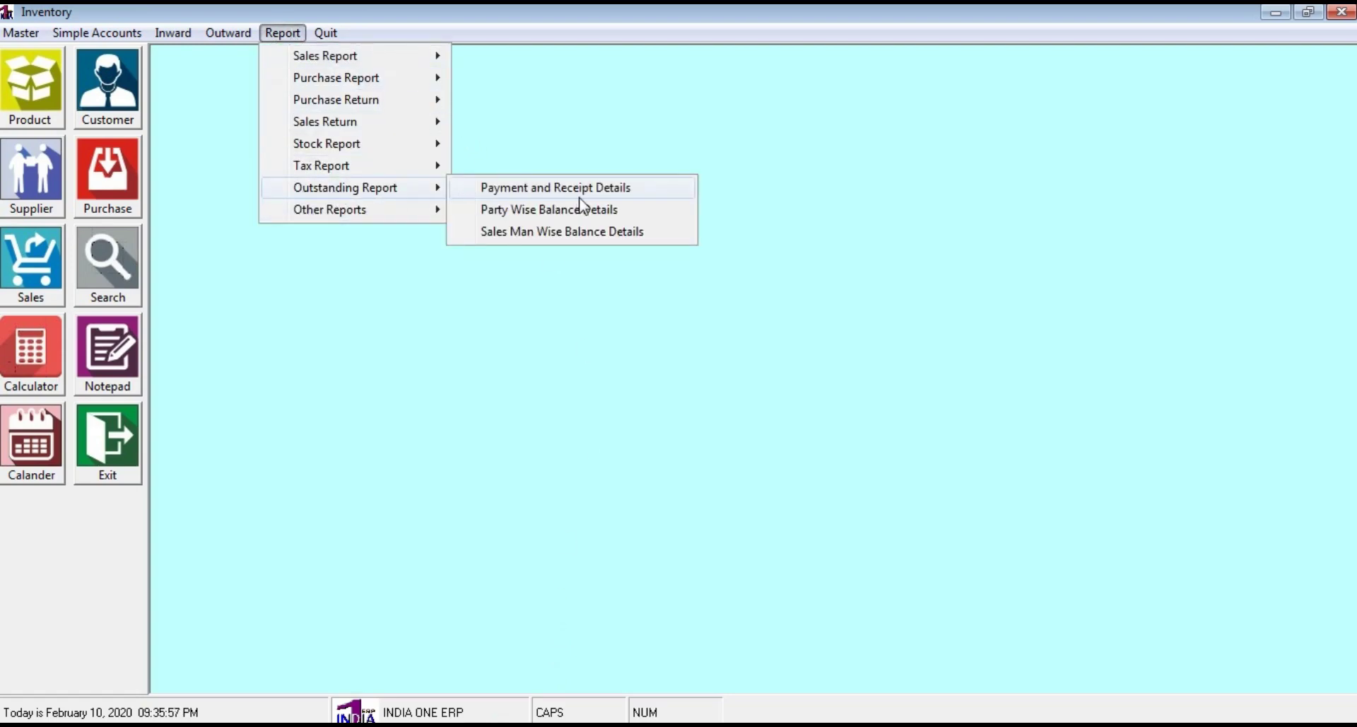
click(589, 212)
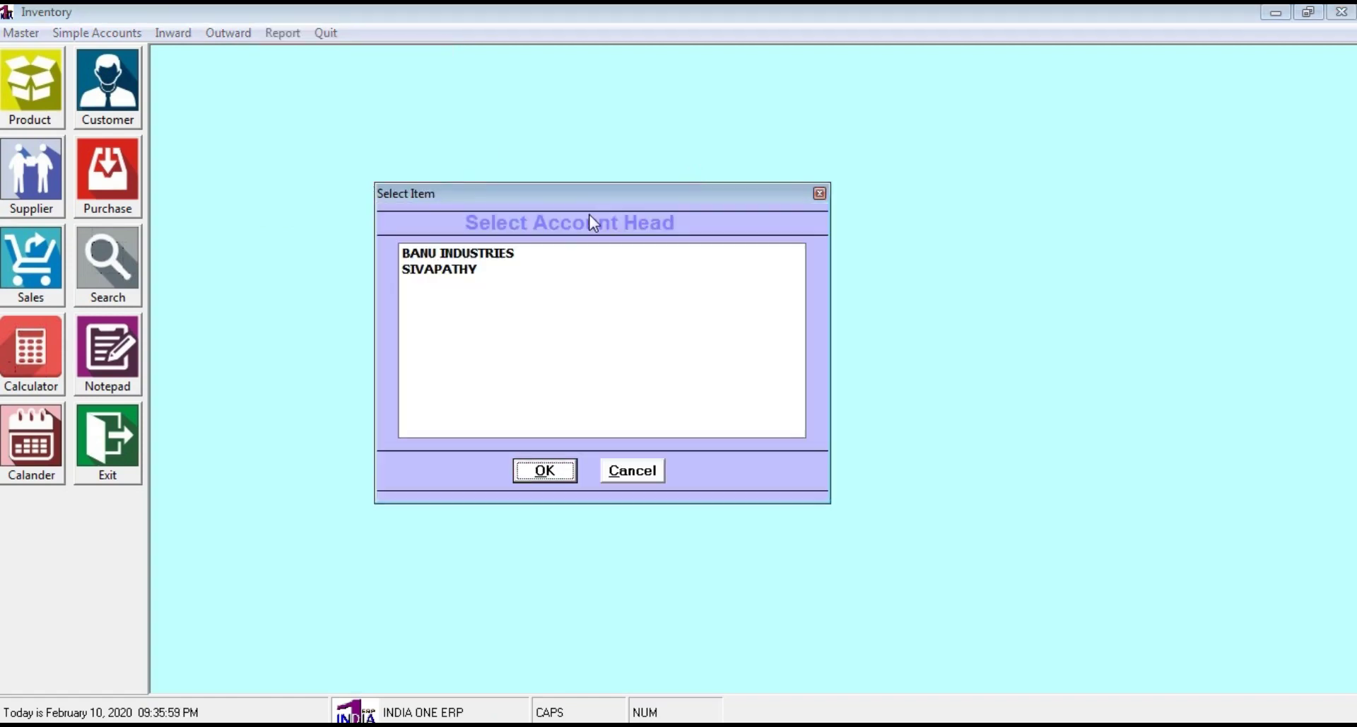
click(452, 256)
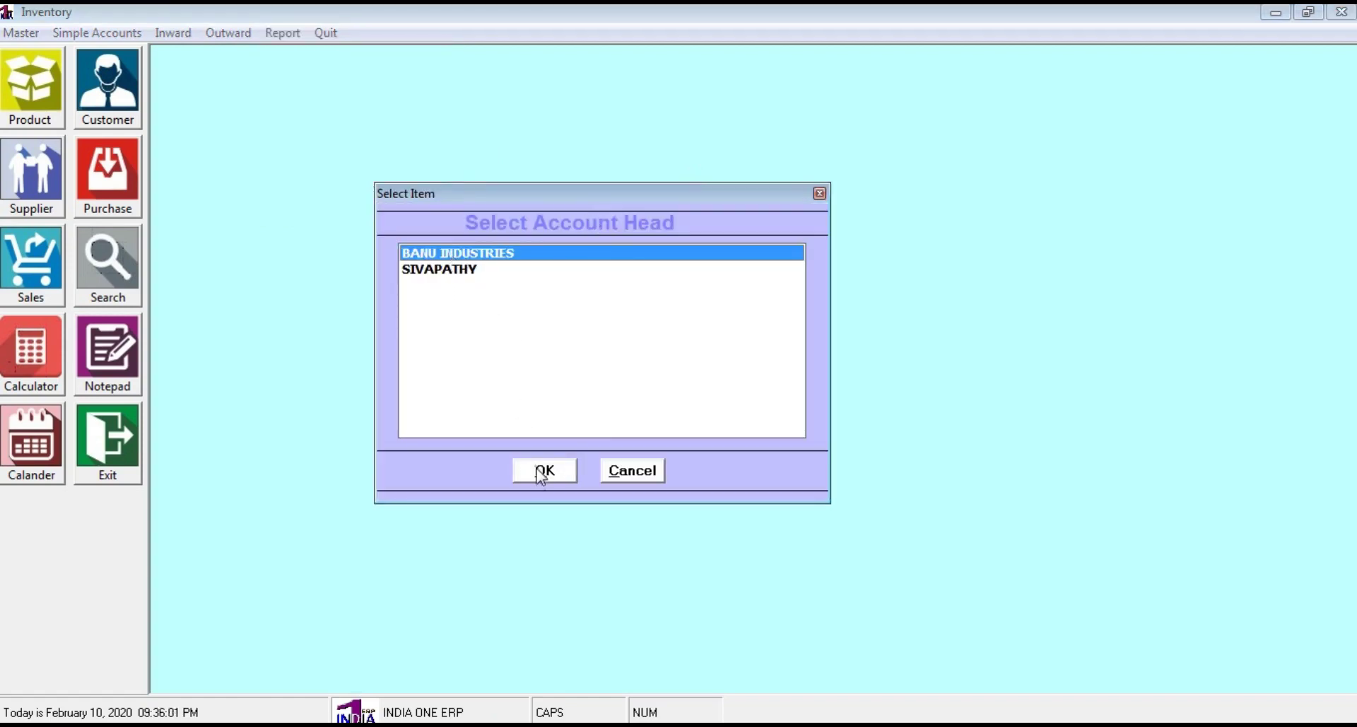
click(544, 471)
click(638, 438)
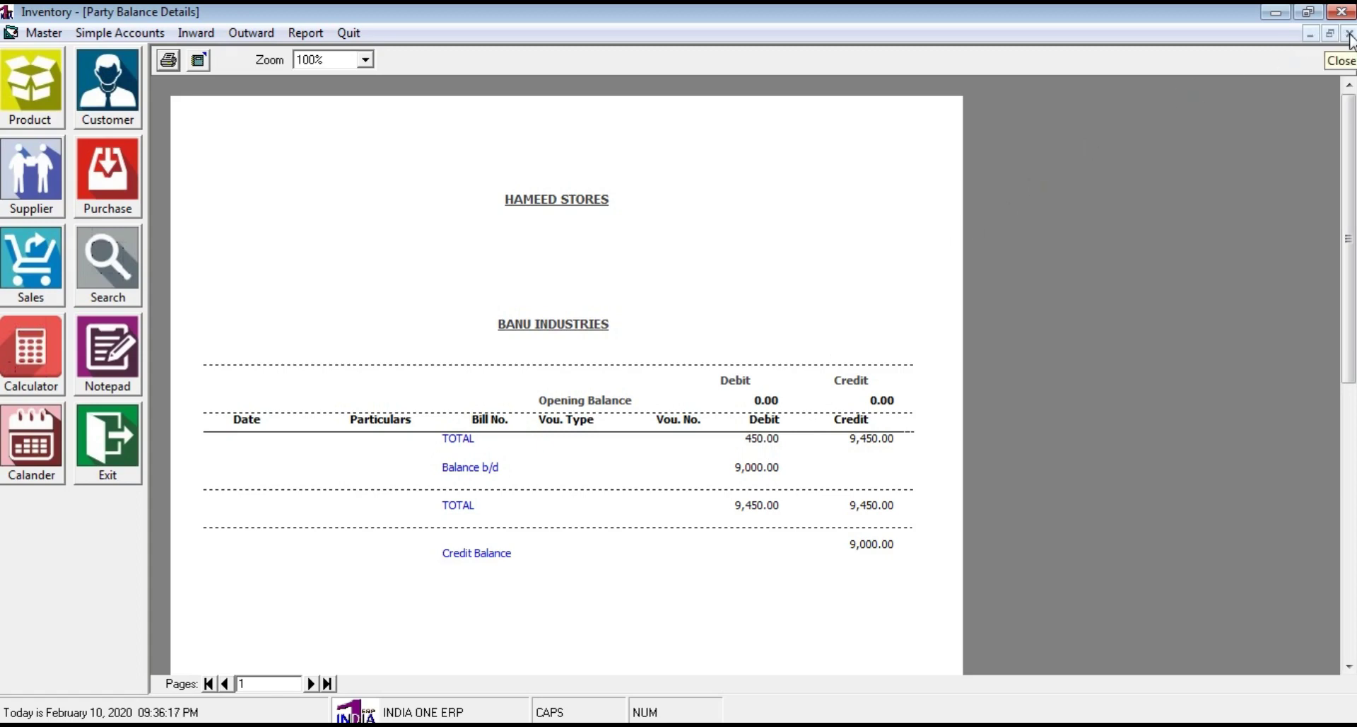
click(1349, 35)
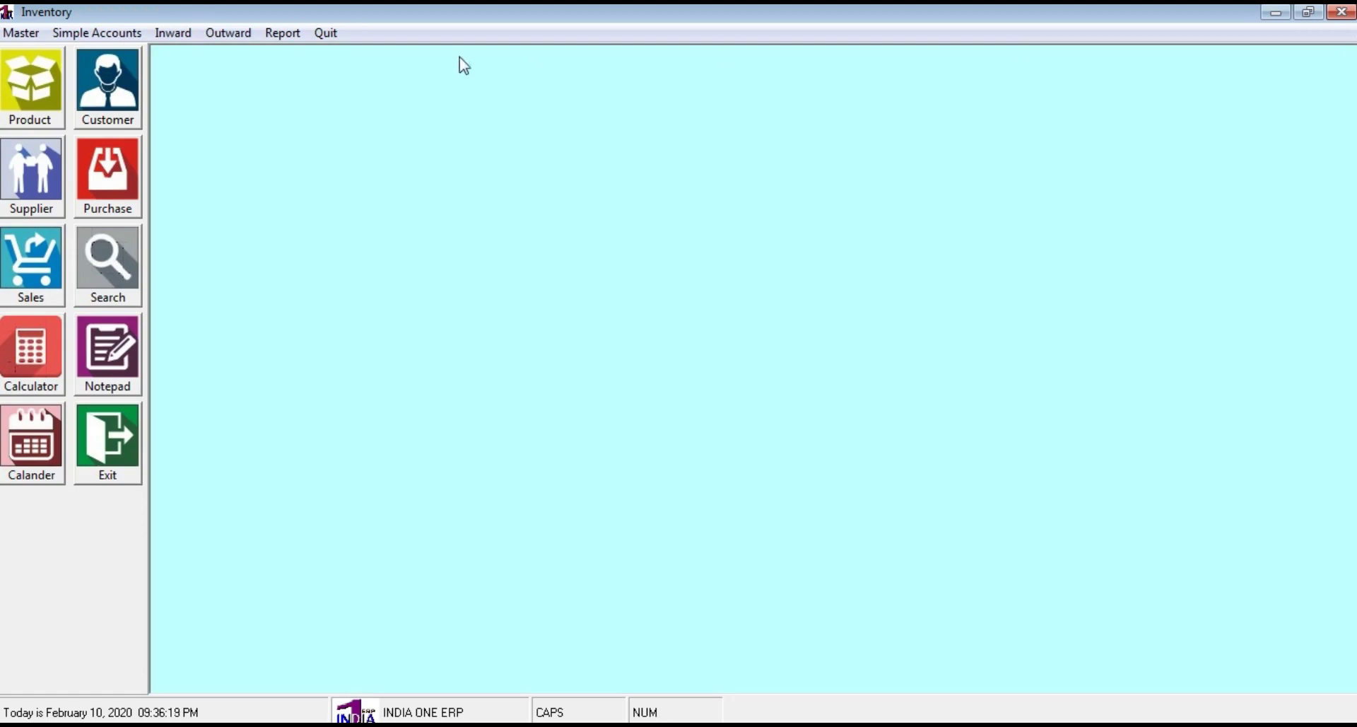
click(119, 460)
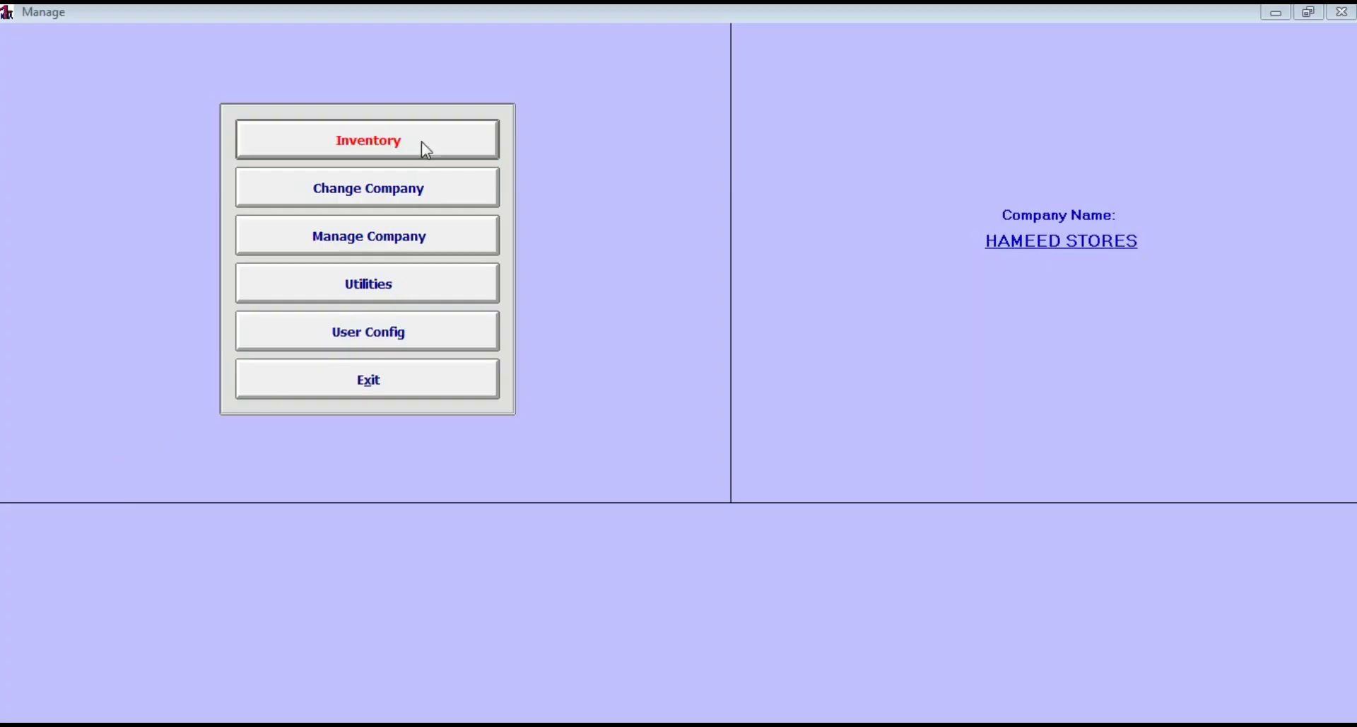
Leave the company management screen and open the Financial Accounting module
click(367, 382)
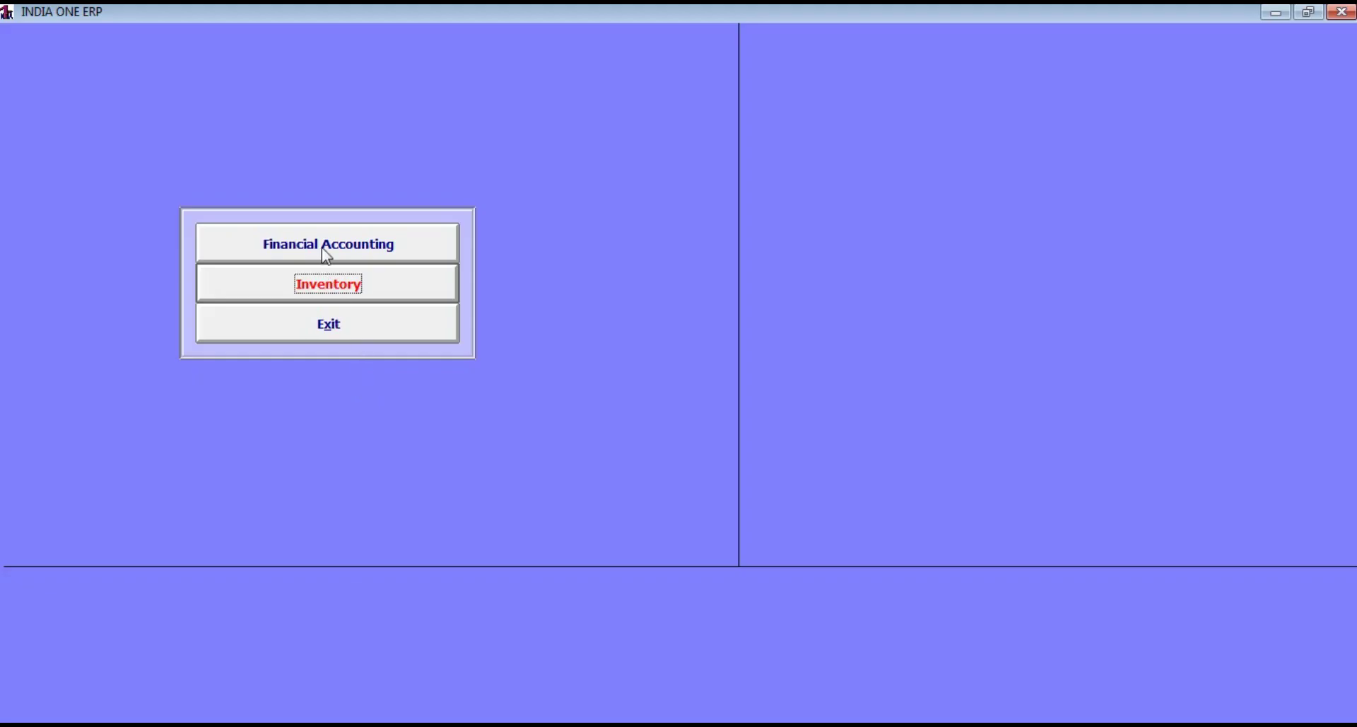
click(325, 252)
click(360, 141)
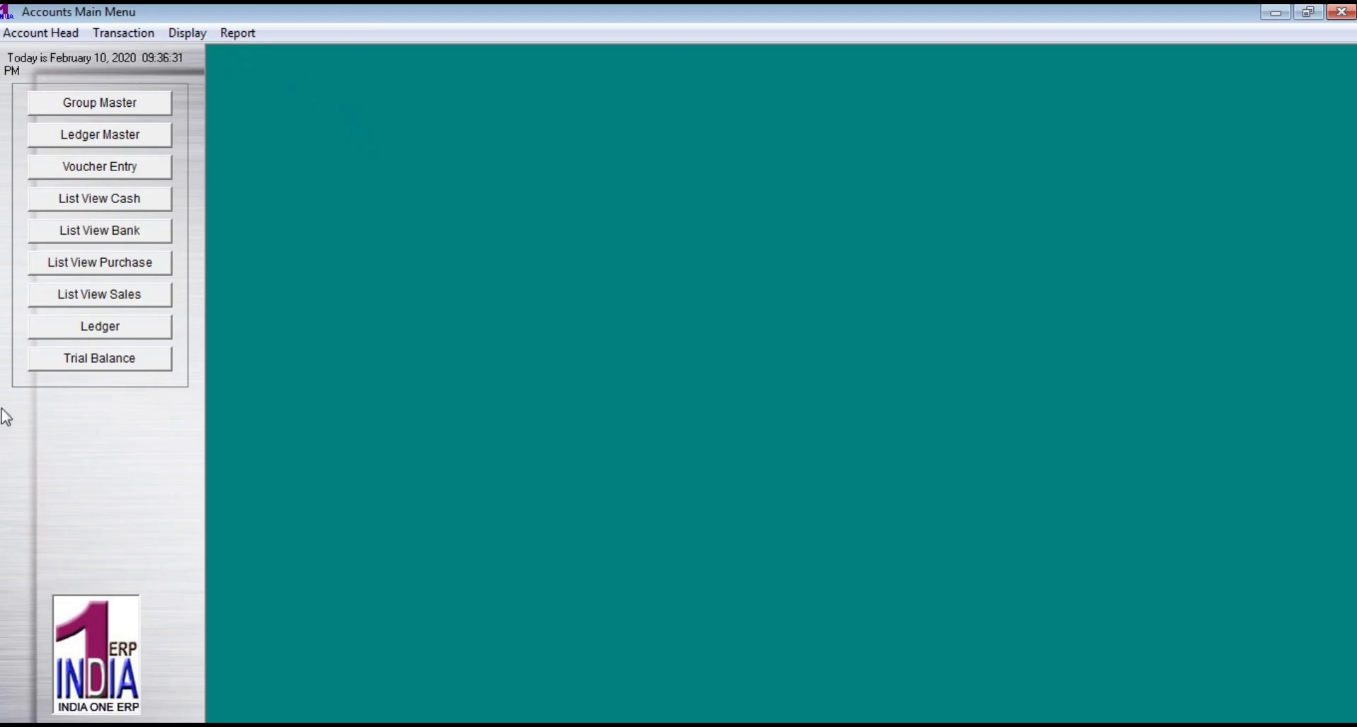
View BANU INDUSTRIES' ledger for 01/04/2019 to 10/02/2020, showing 9,000.00 credit, then close it
click(238, 33)
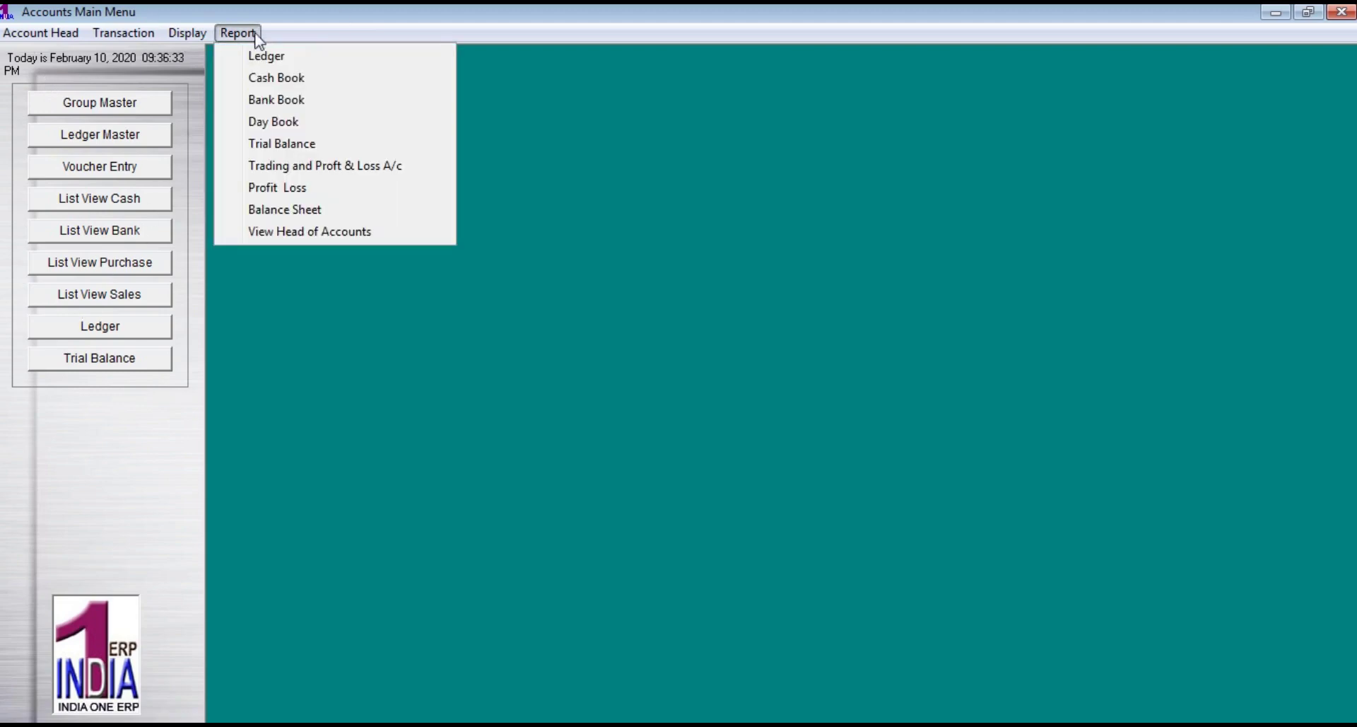
click(269, 56)
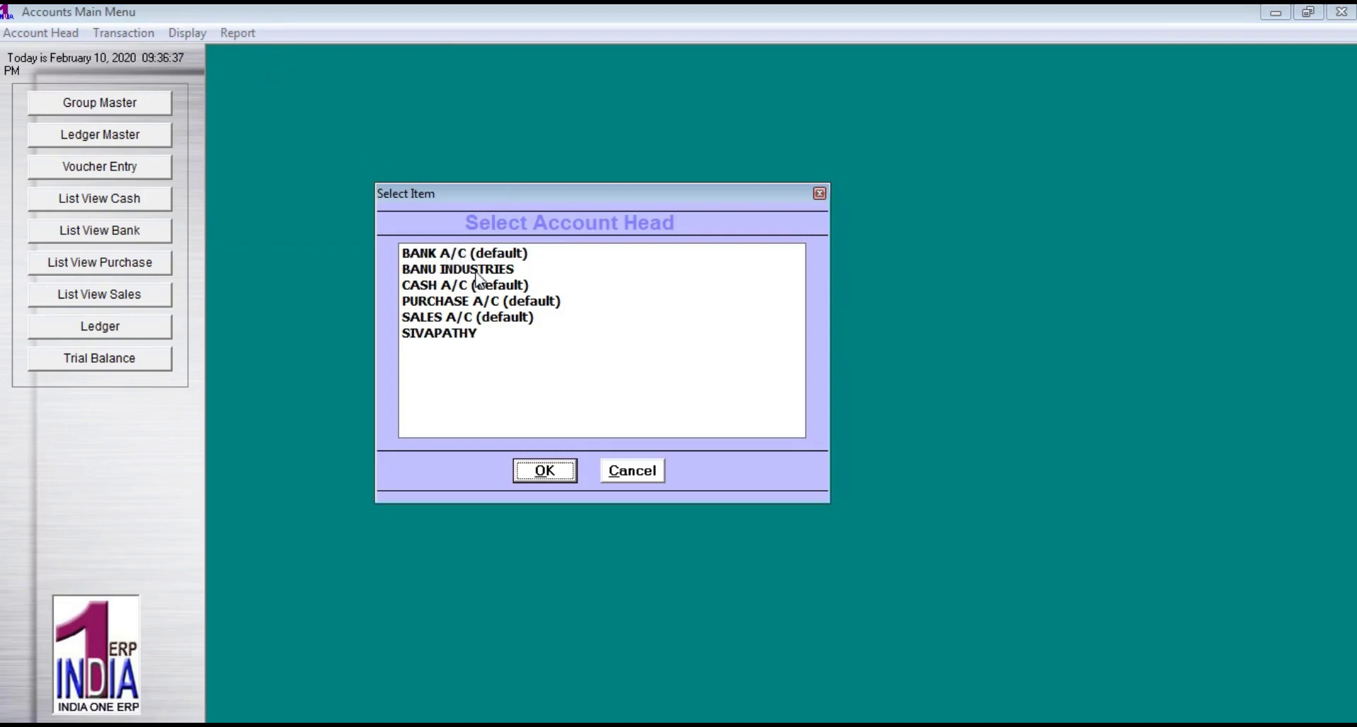
click(478, 270)
click(546, 468)
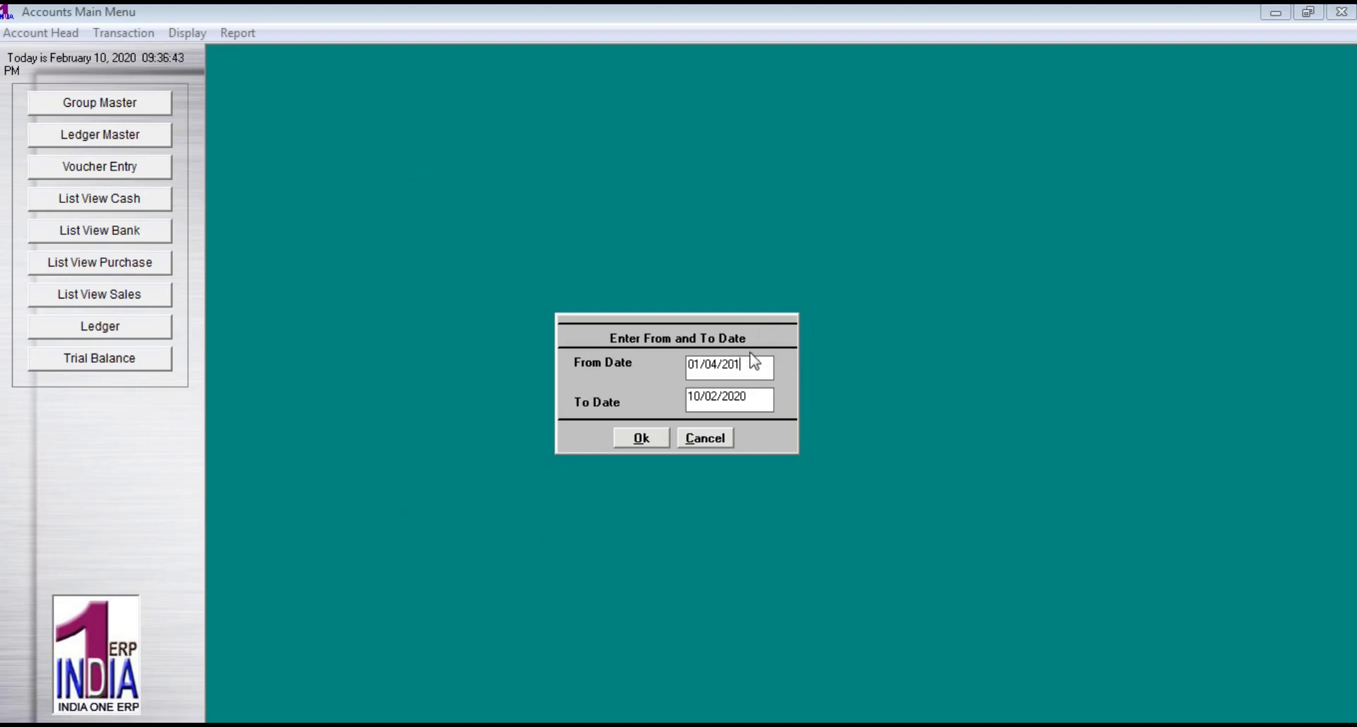
click(641, 439)
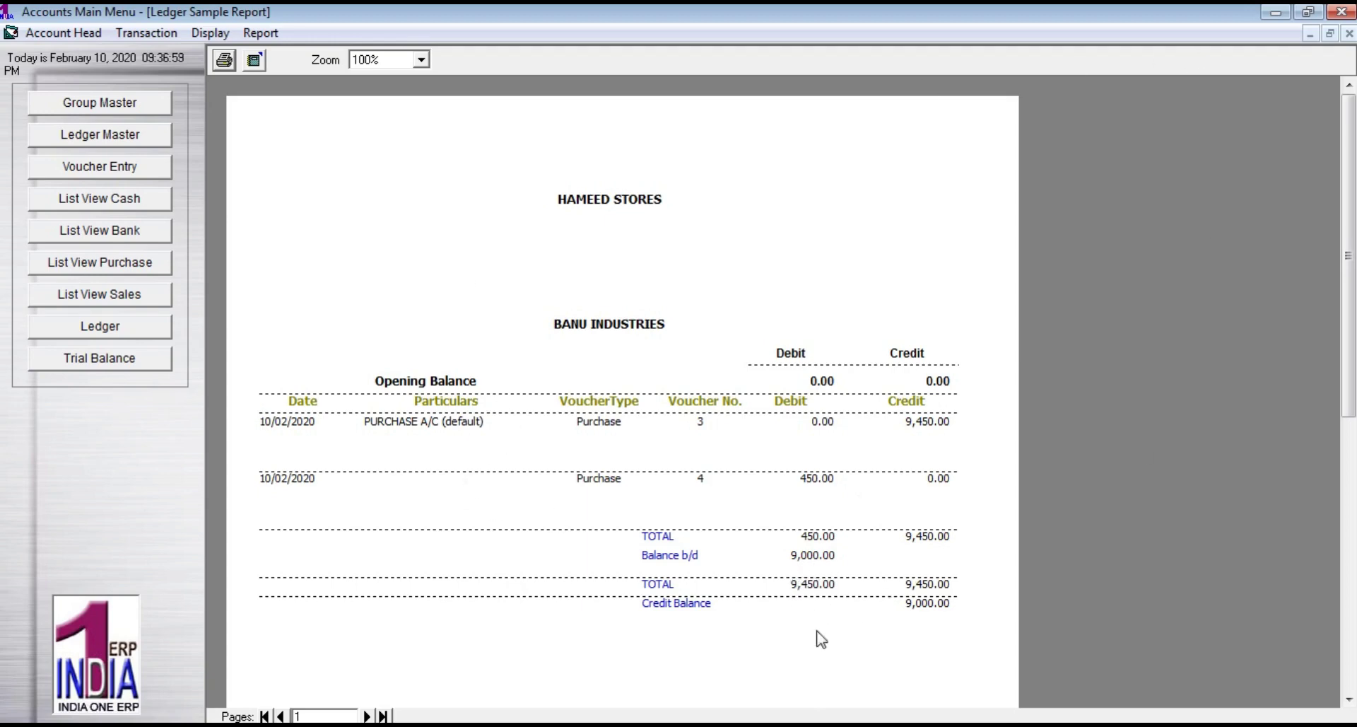
click(1350, 34)
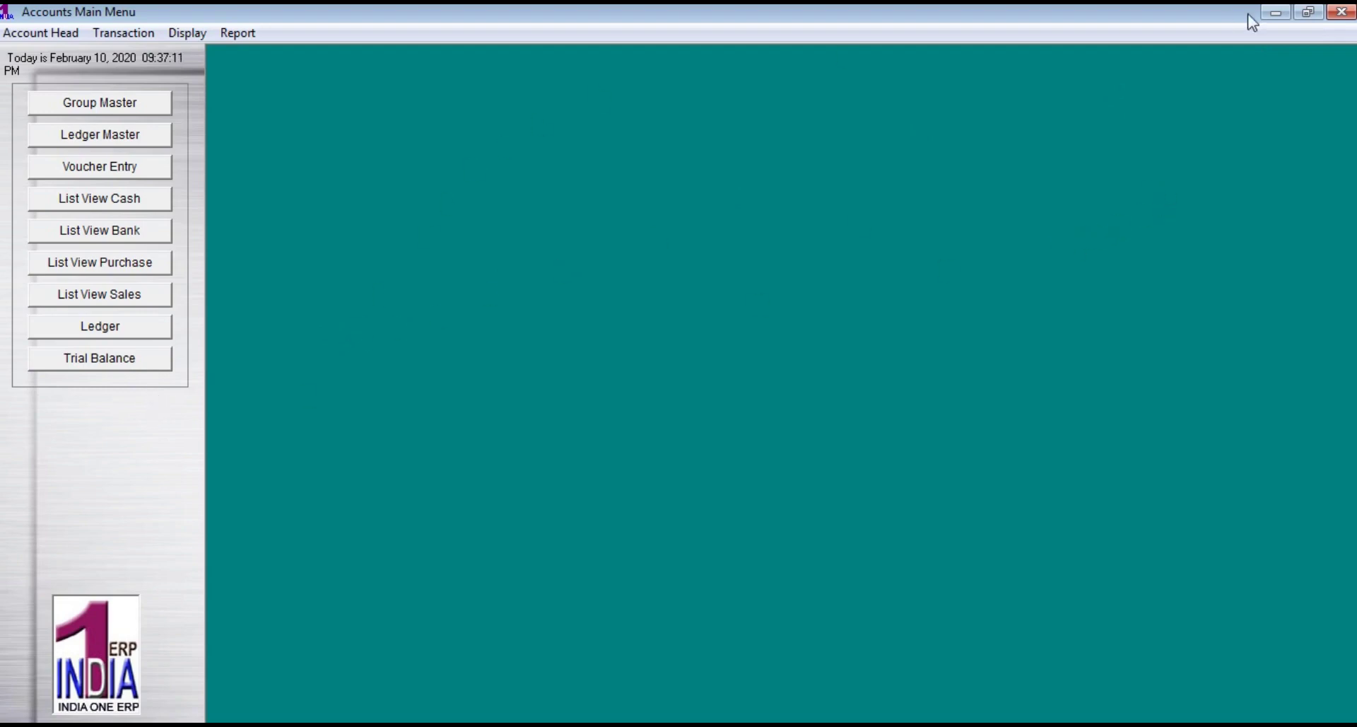
Switch from Accounts to the Inventory module and bring up the payment entry form
click(1341, 12)
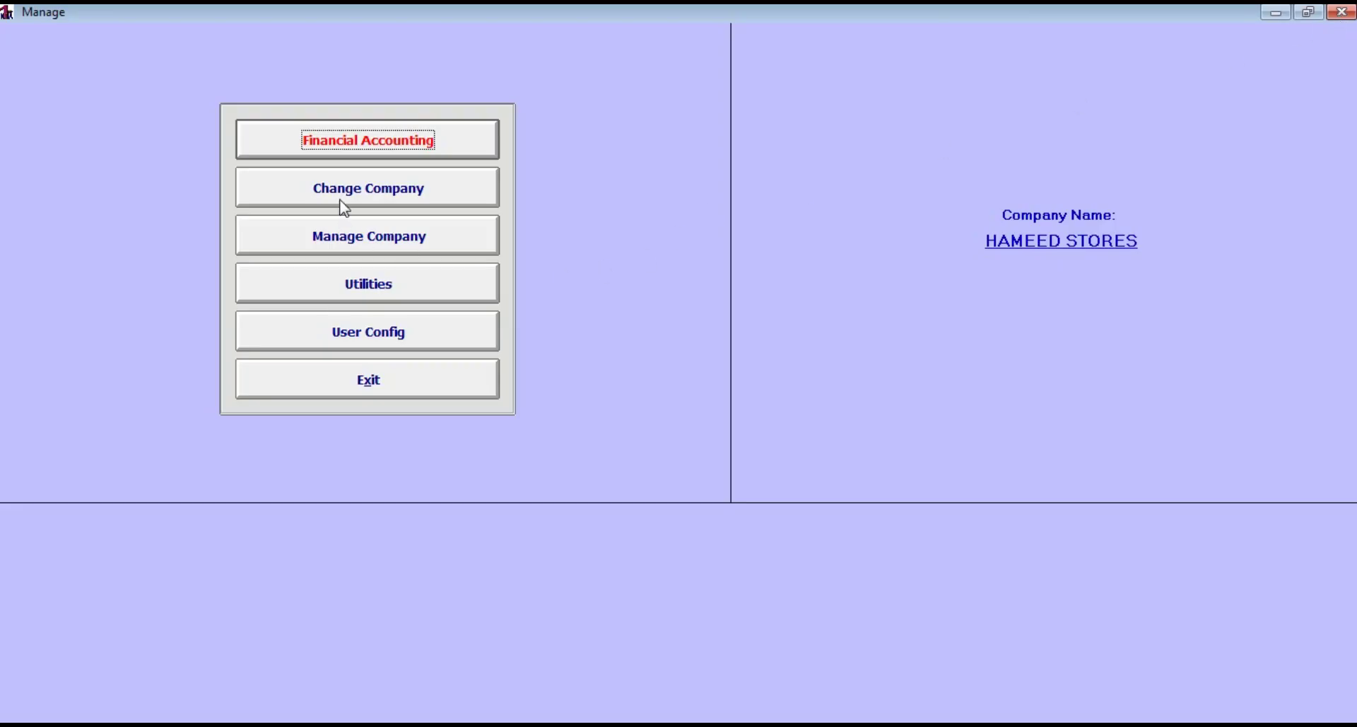
click(378, 384)
click(359, 287)
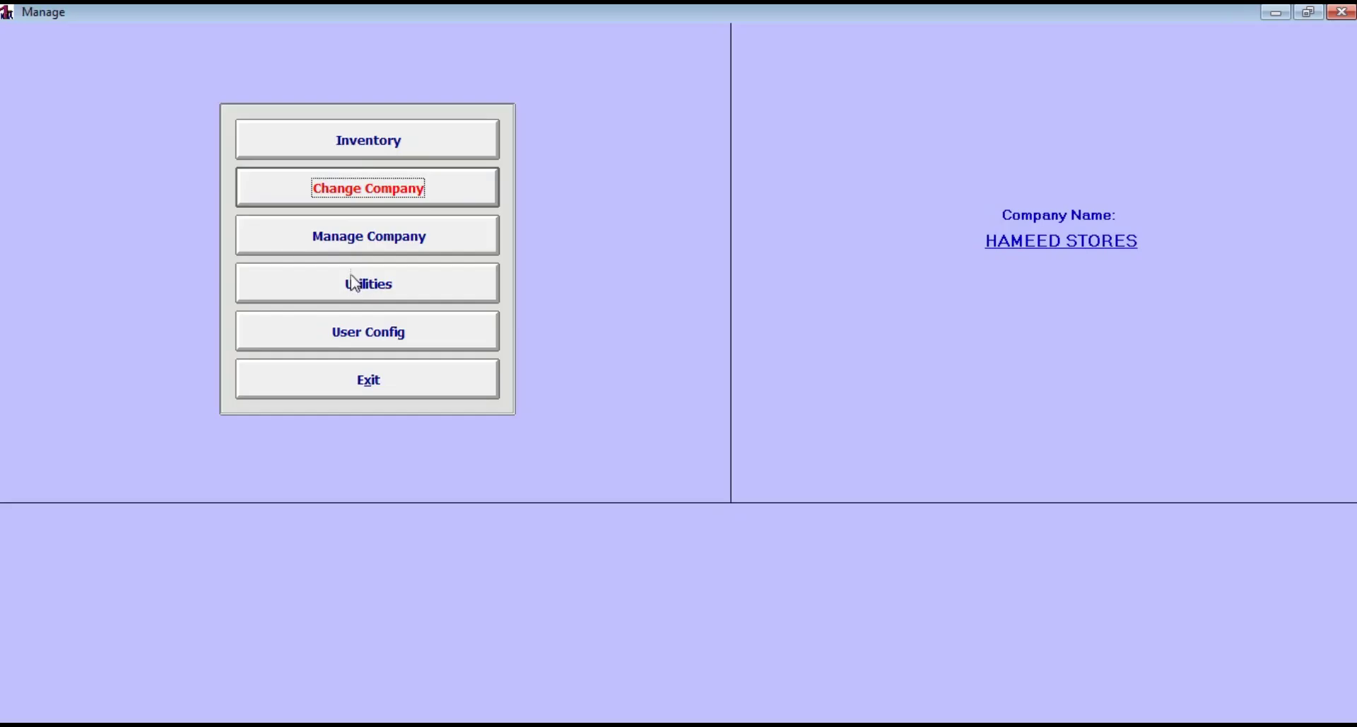
click(371, 141)
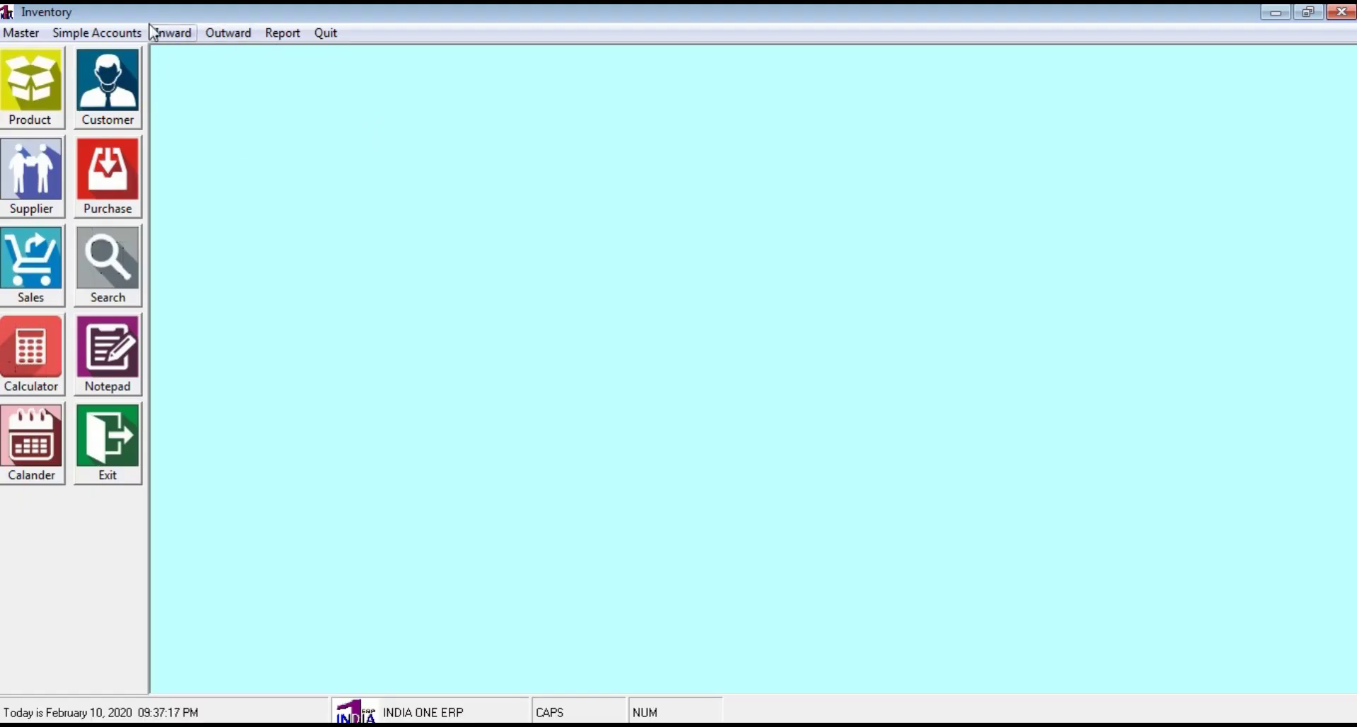
click(121, 32)
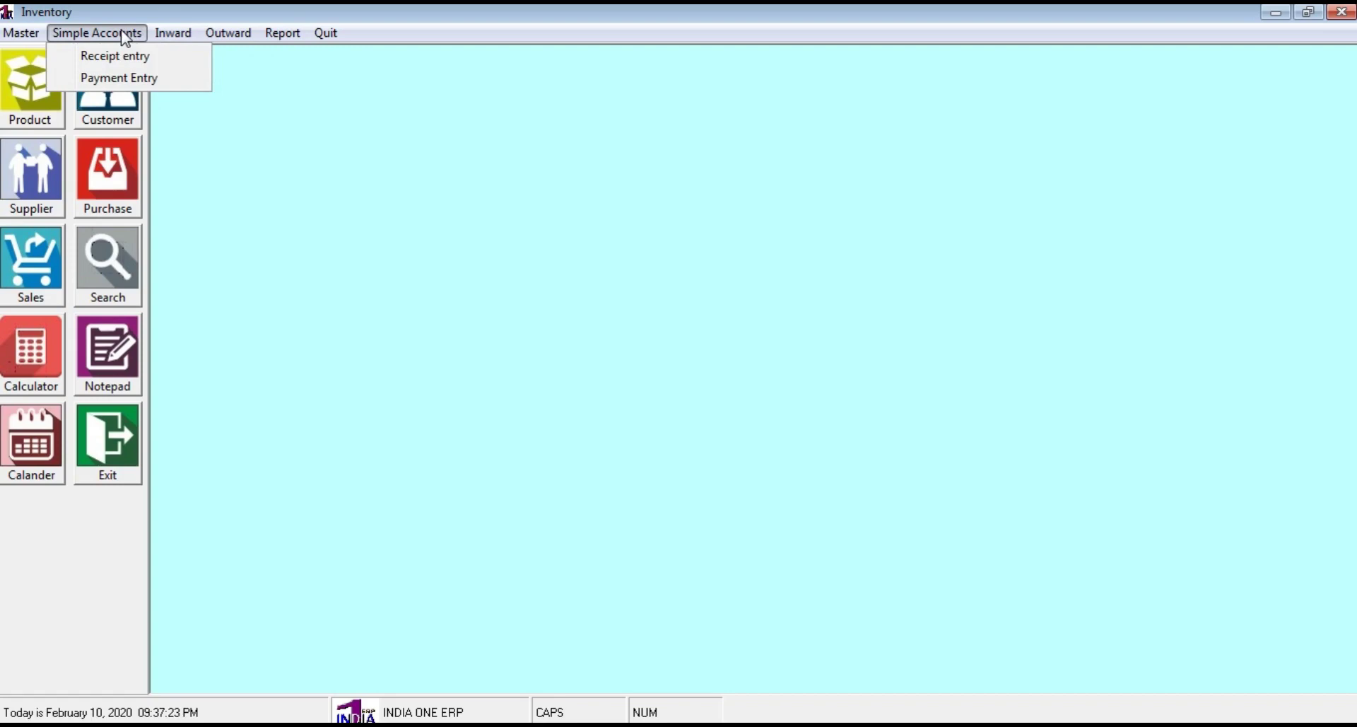
click(124, 87)
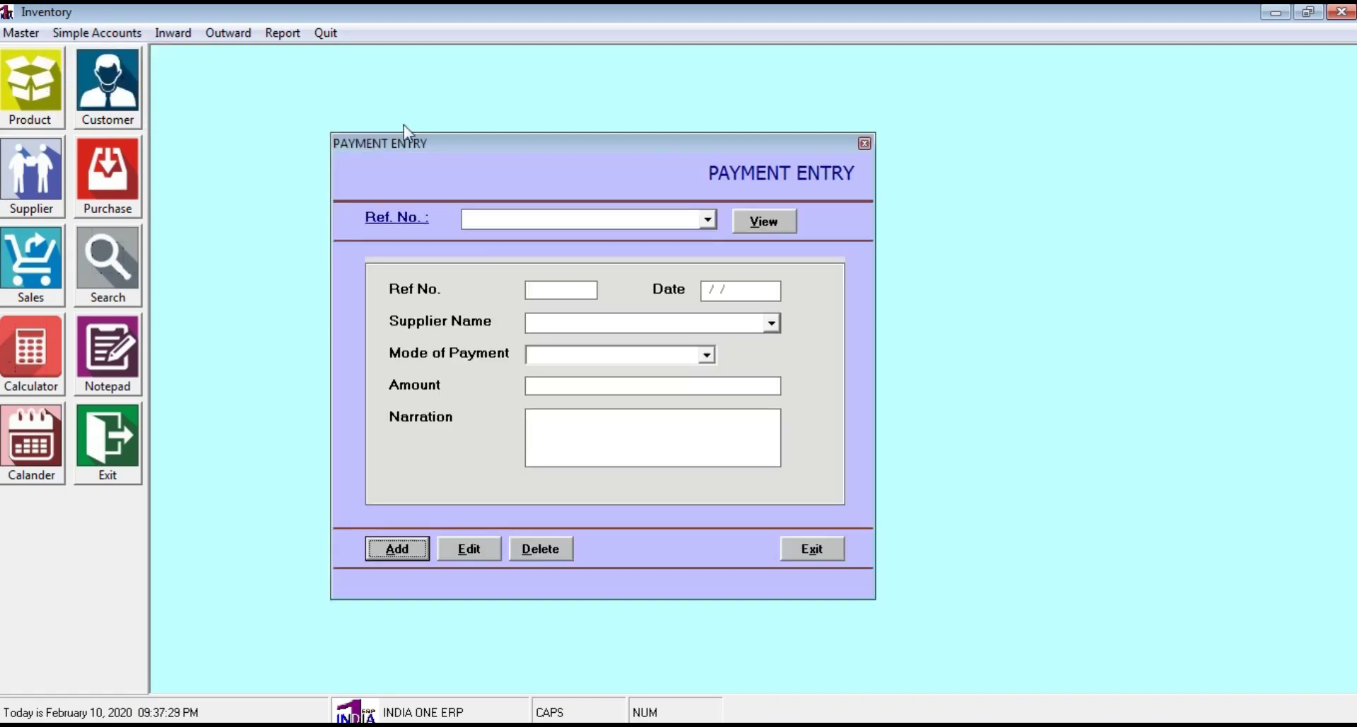
Start a new payment dated 10/02/2020 to supplier BANU INDUSTRIES with Cash mode
click(413, 549)
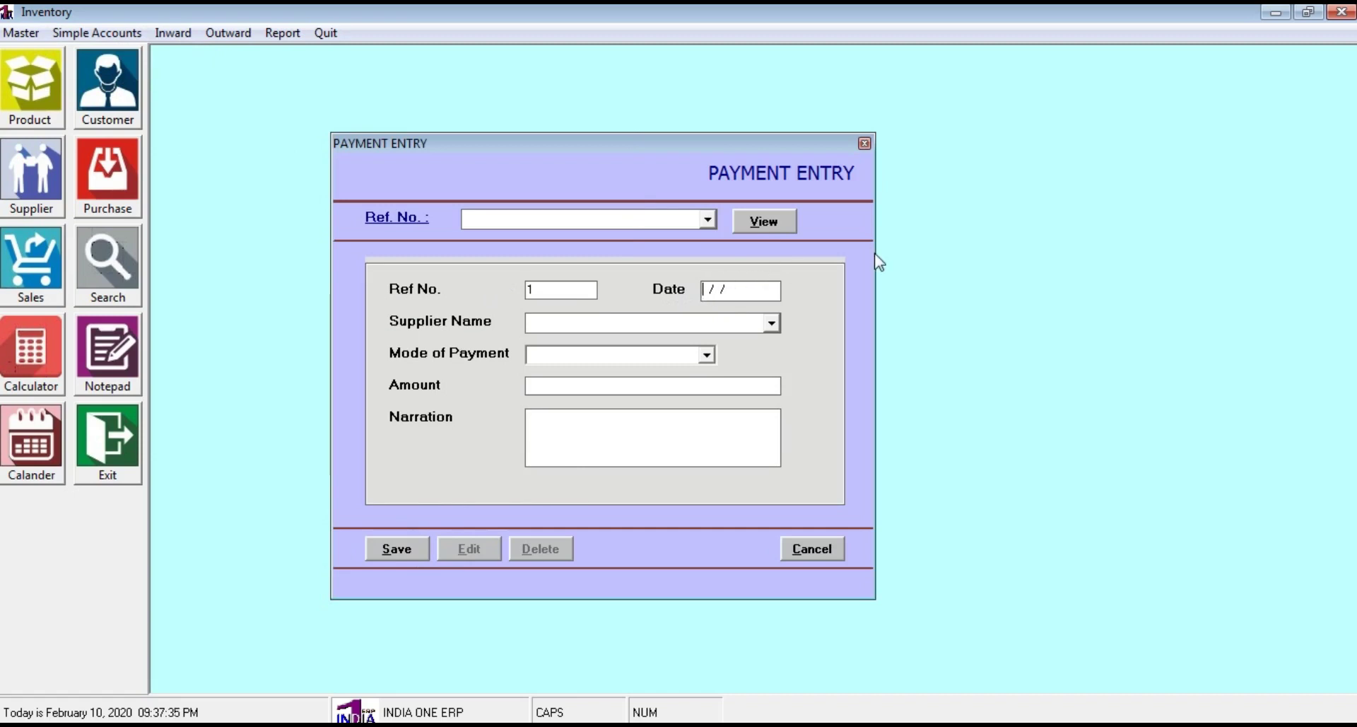
text(10/02/2020)
key(Tab)
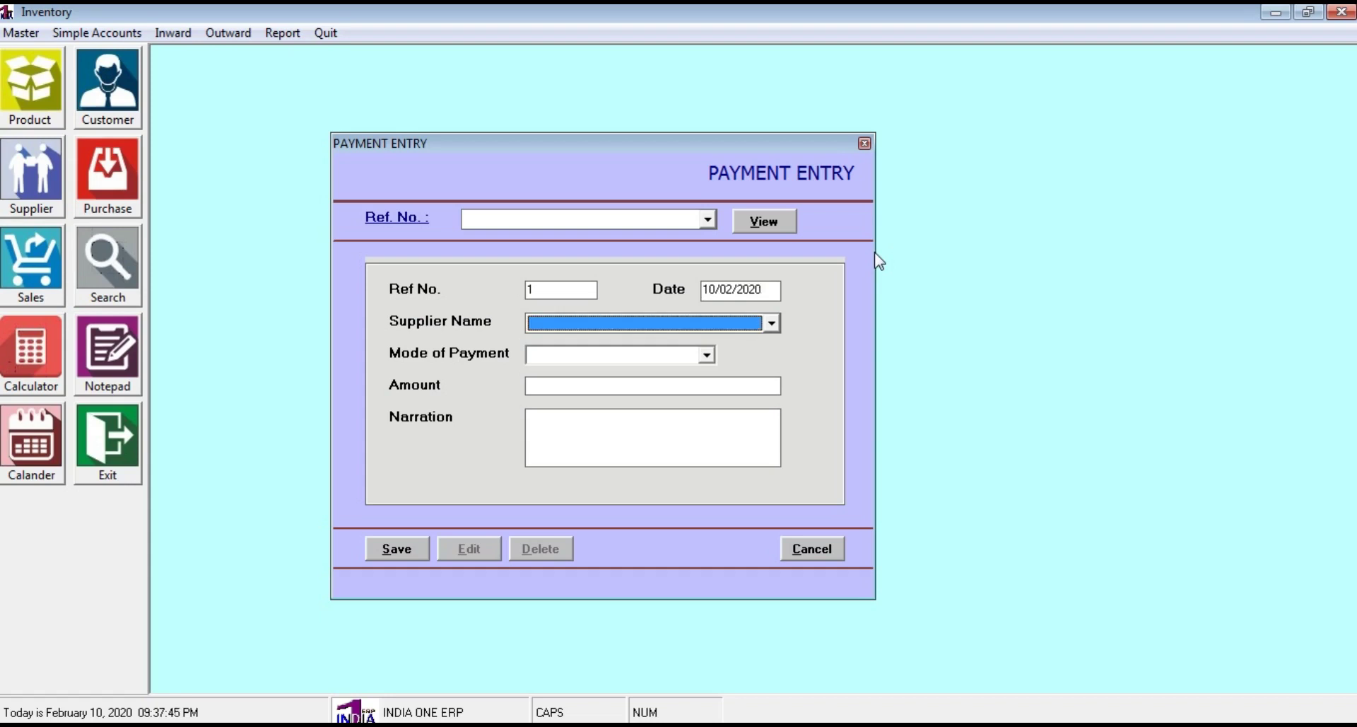
click(772, 323)
click(716, 346)
click(713, 351)
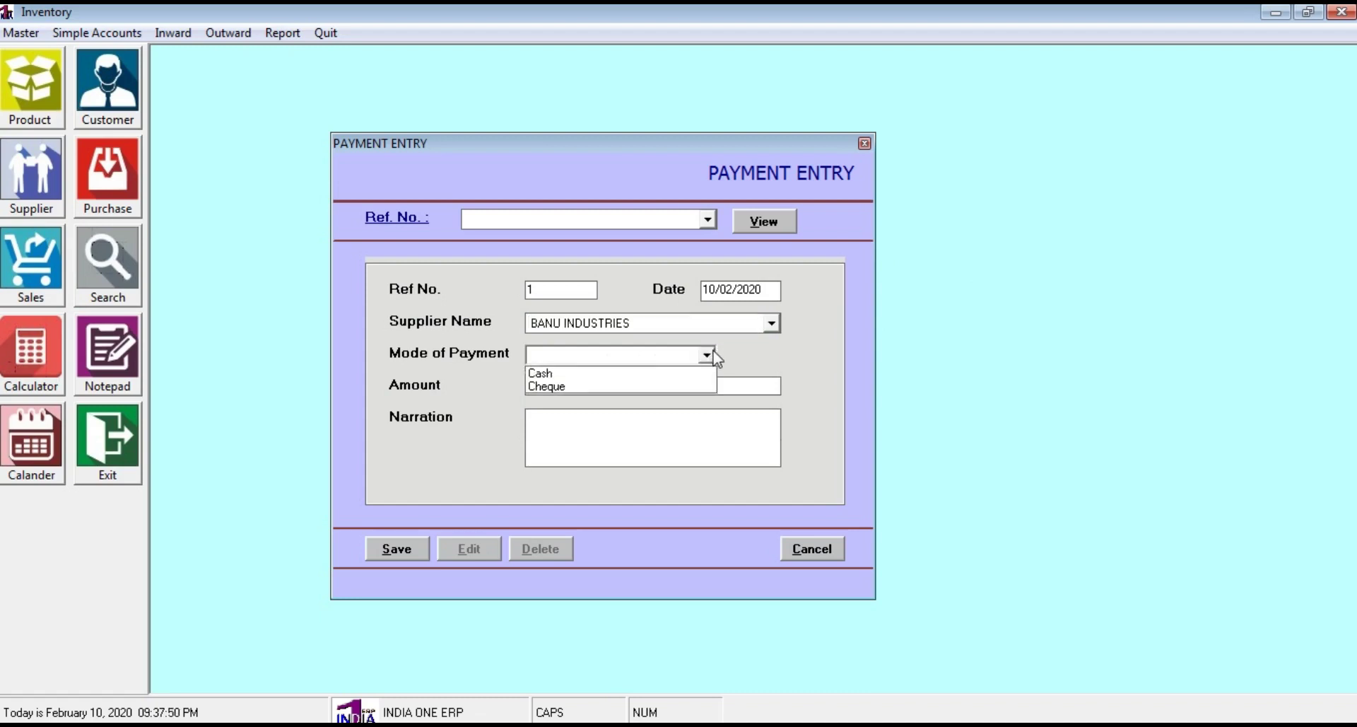
click(614, 374)
Enter amount 5000 and a narration referencing 123 and naming the payee
click(594, 385)
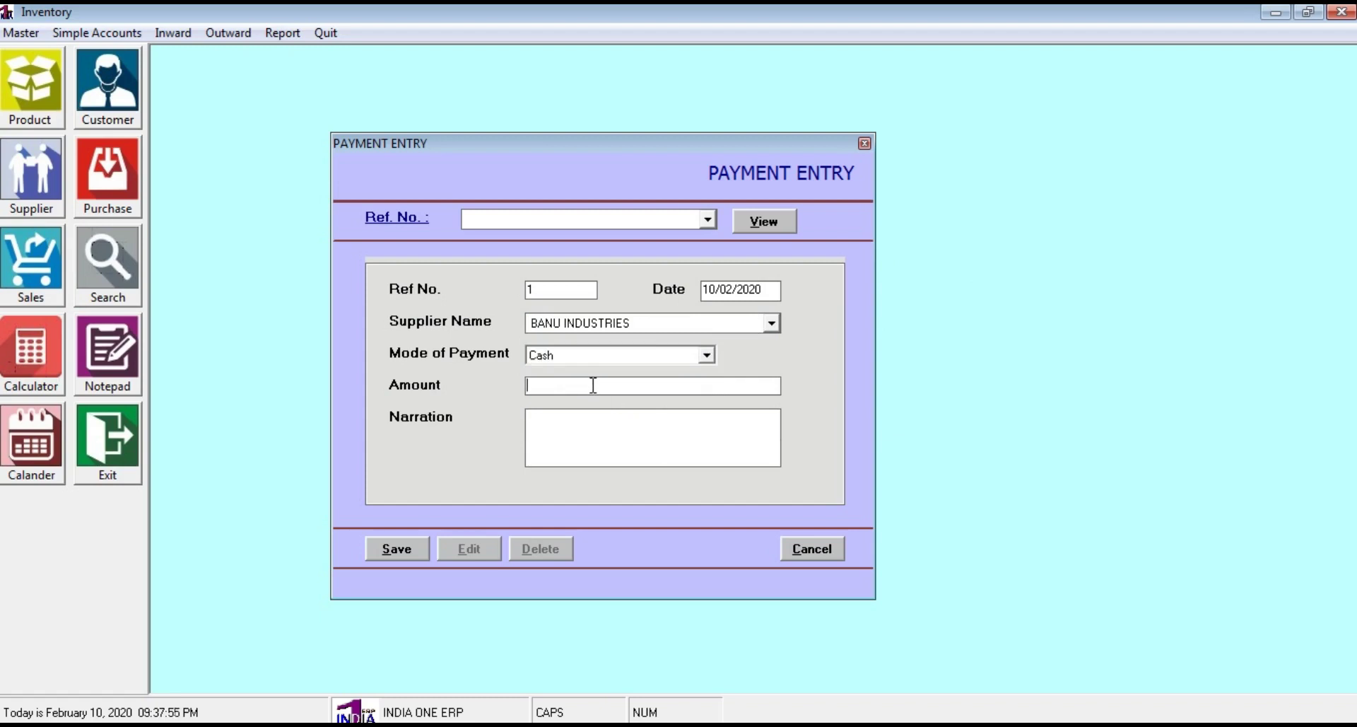
text(5000)
text(123)
key(Caps_Lock)
text(p)
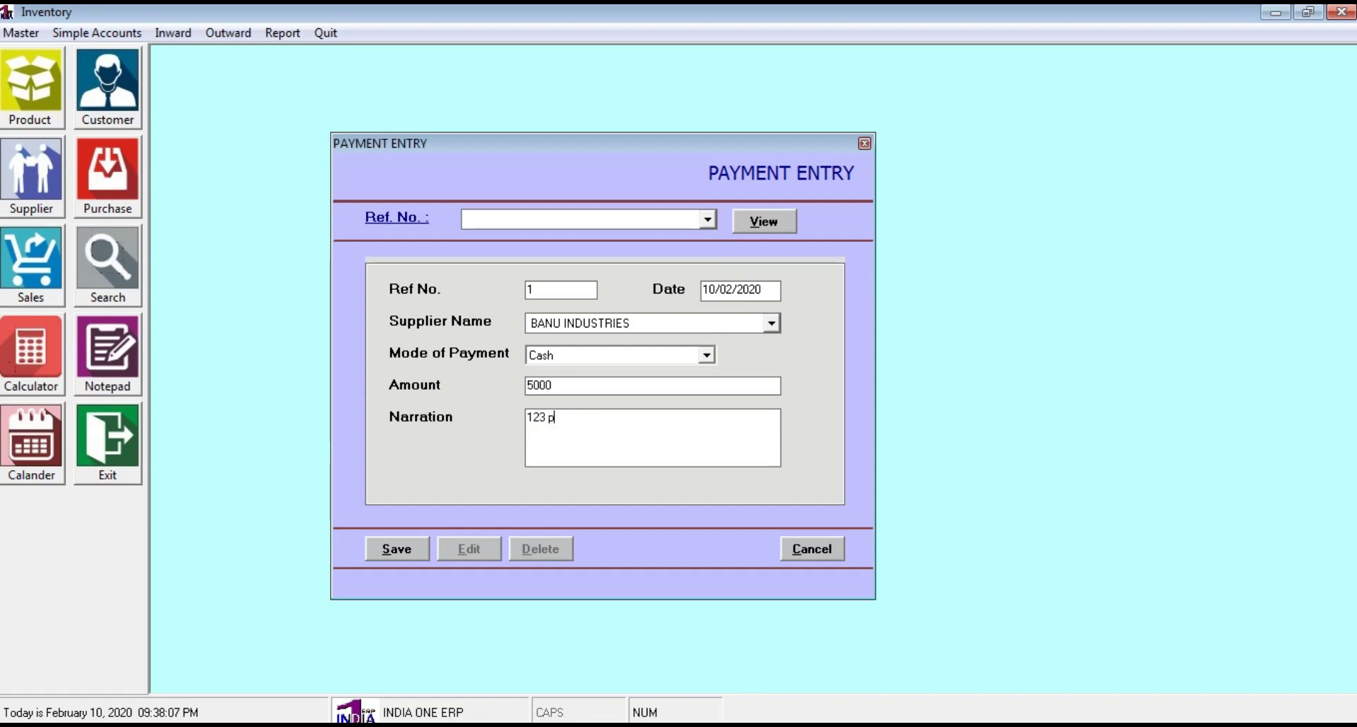
text(aid amout to)
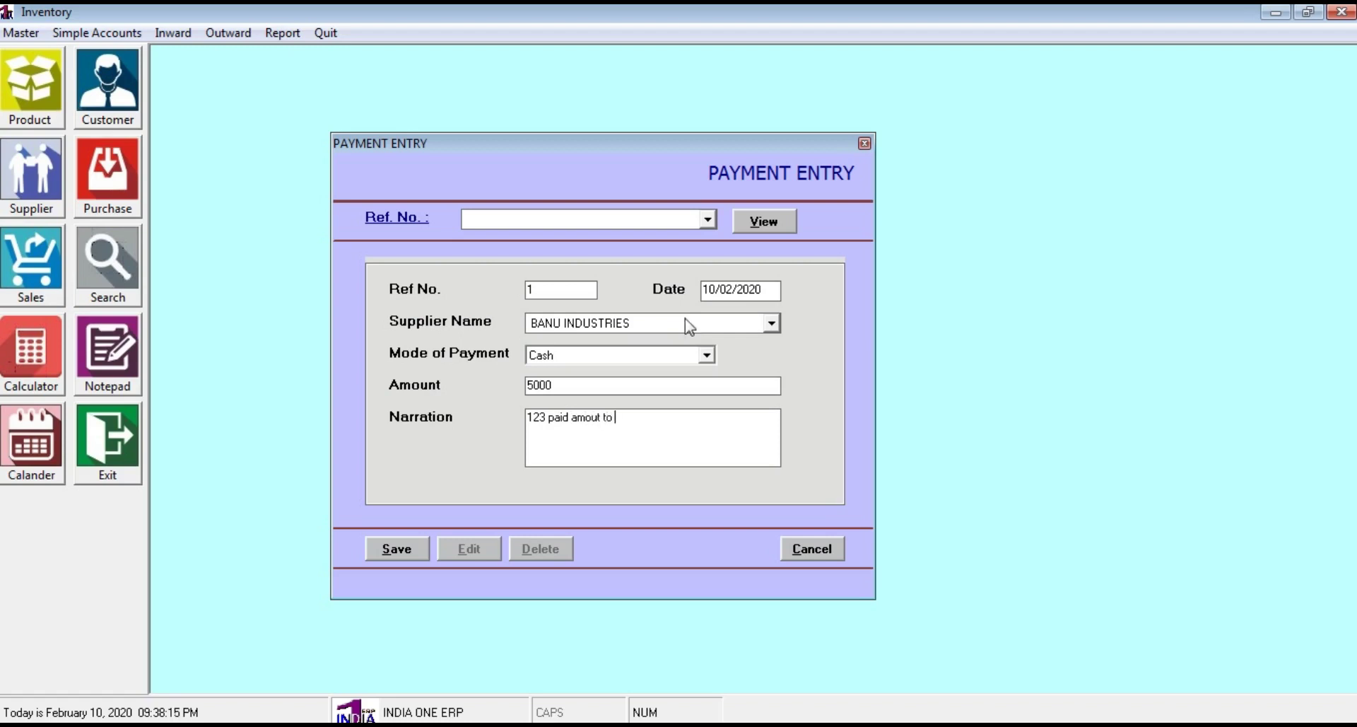
text( Mr.Murugan)
Save the payment entry, confirm it, and close the payment form
click(398, 550)
click(637, 433)
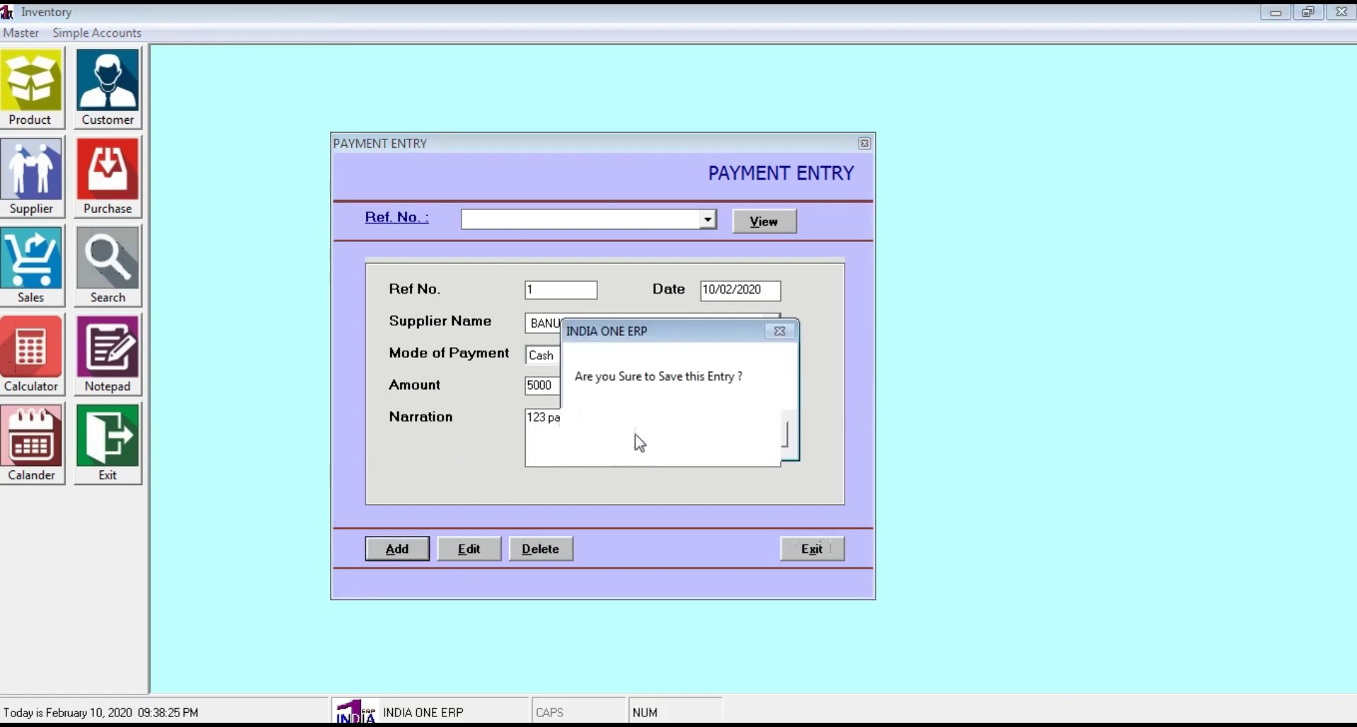
click(751, 428)
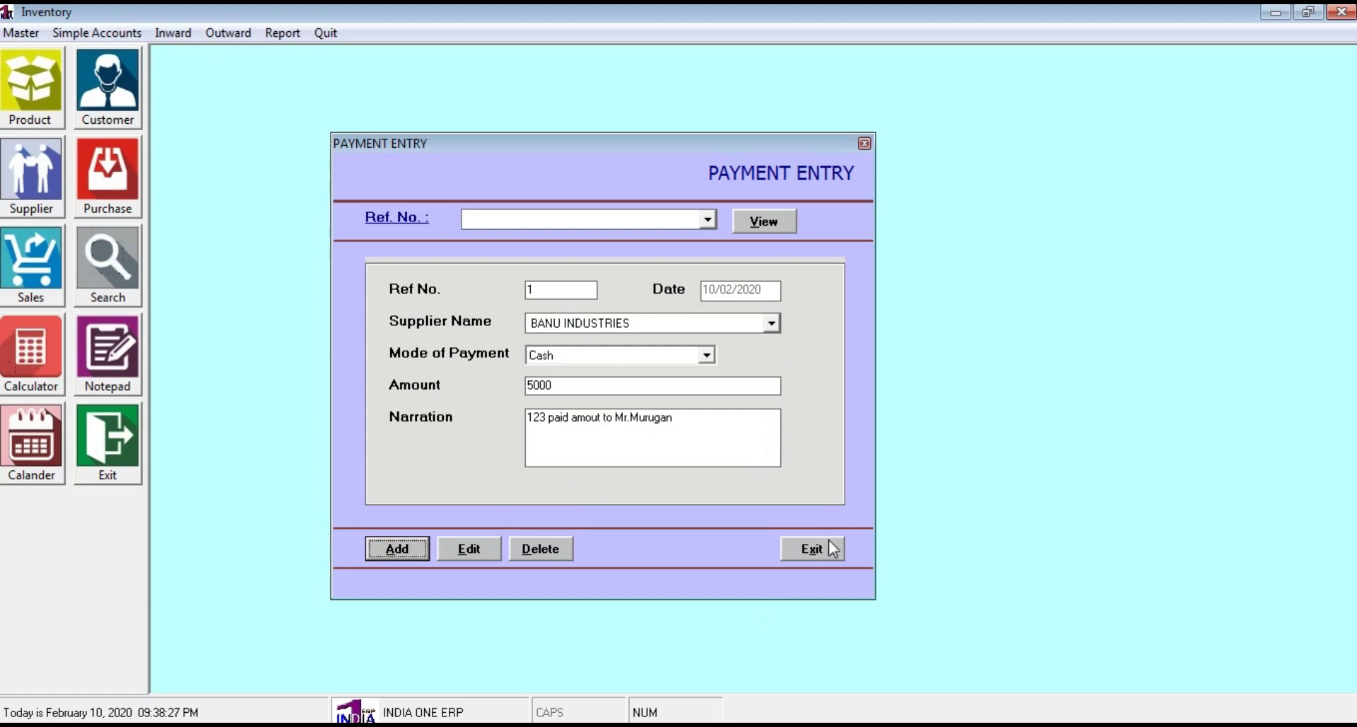
click(834, 548)
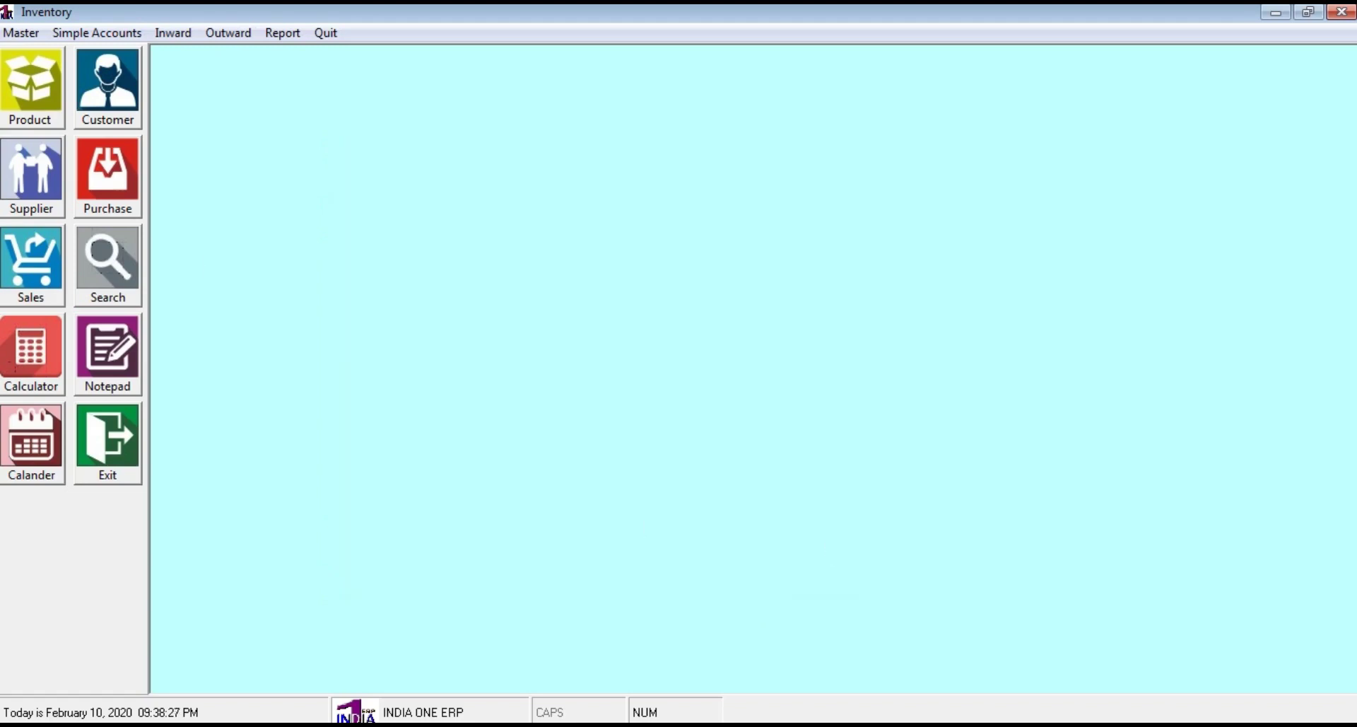
click(277, 33)
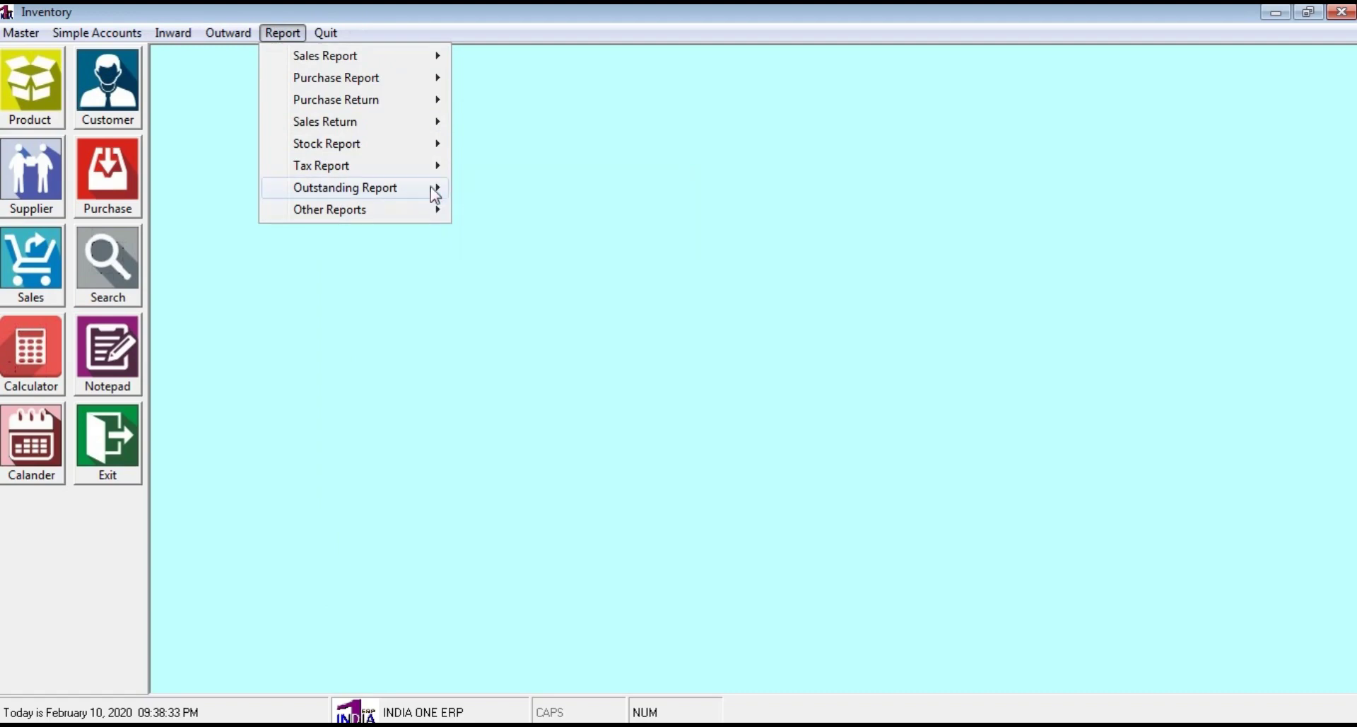
mouse_move(435, 195)
click(526, 227)
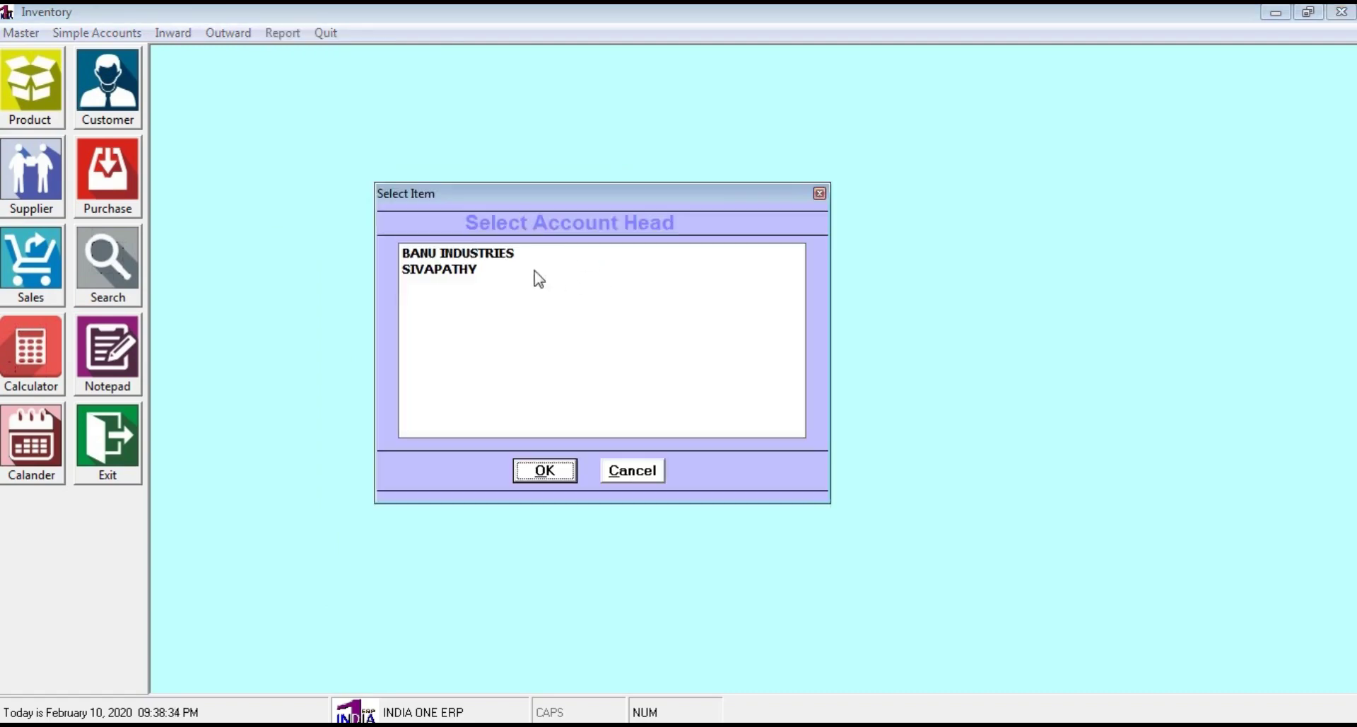
click(456, 254)
click(534, 470)
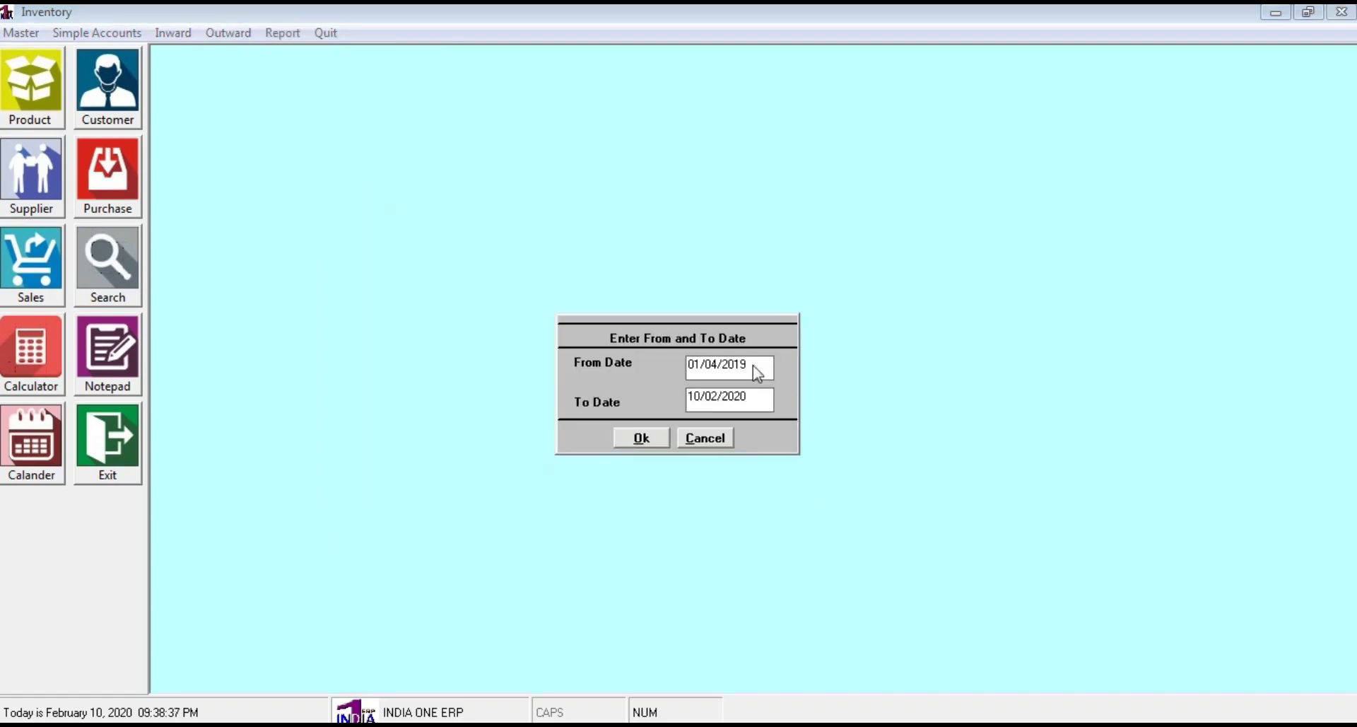
click(640, 438)
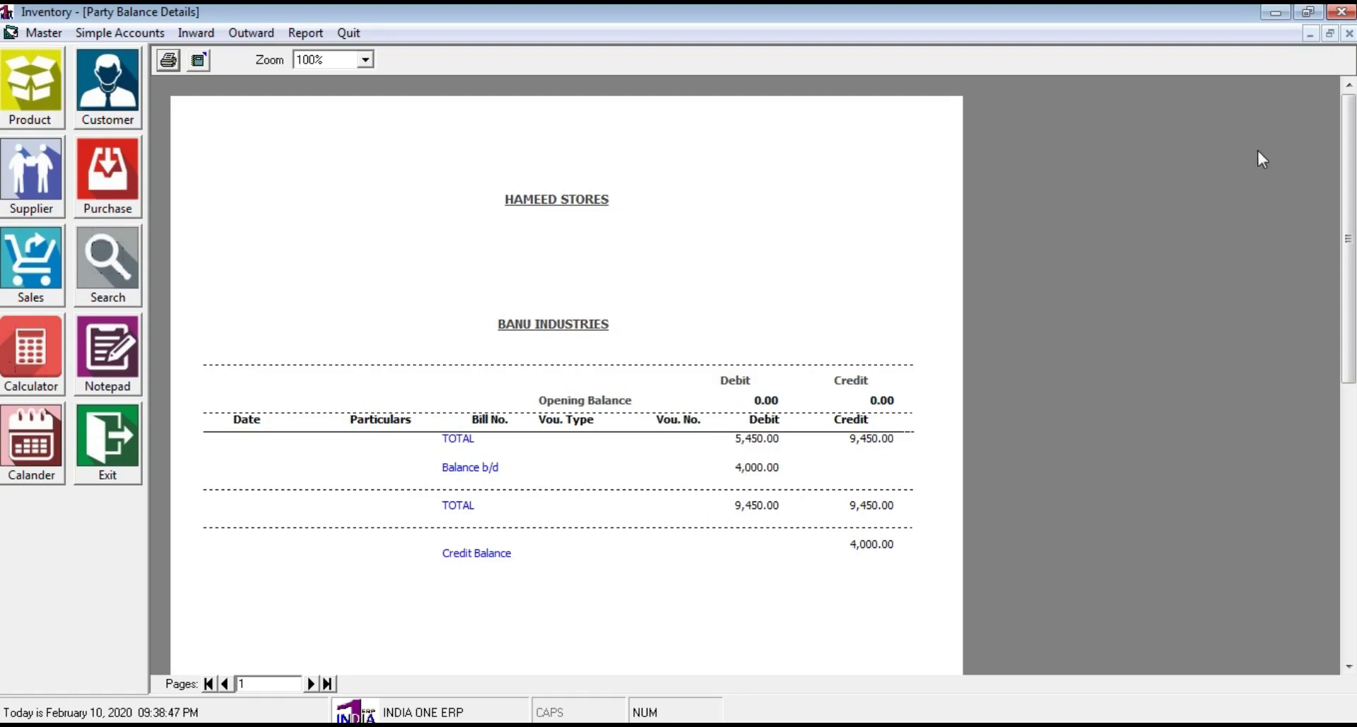
click(1349, 33)
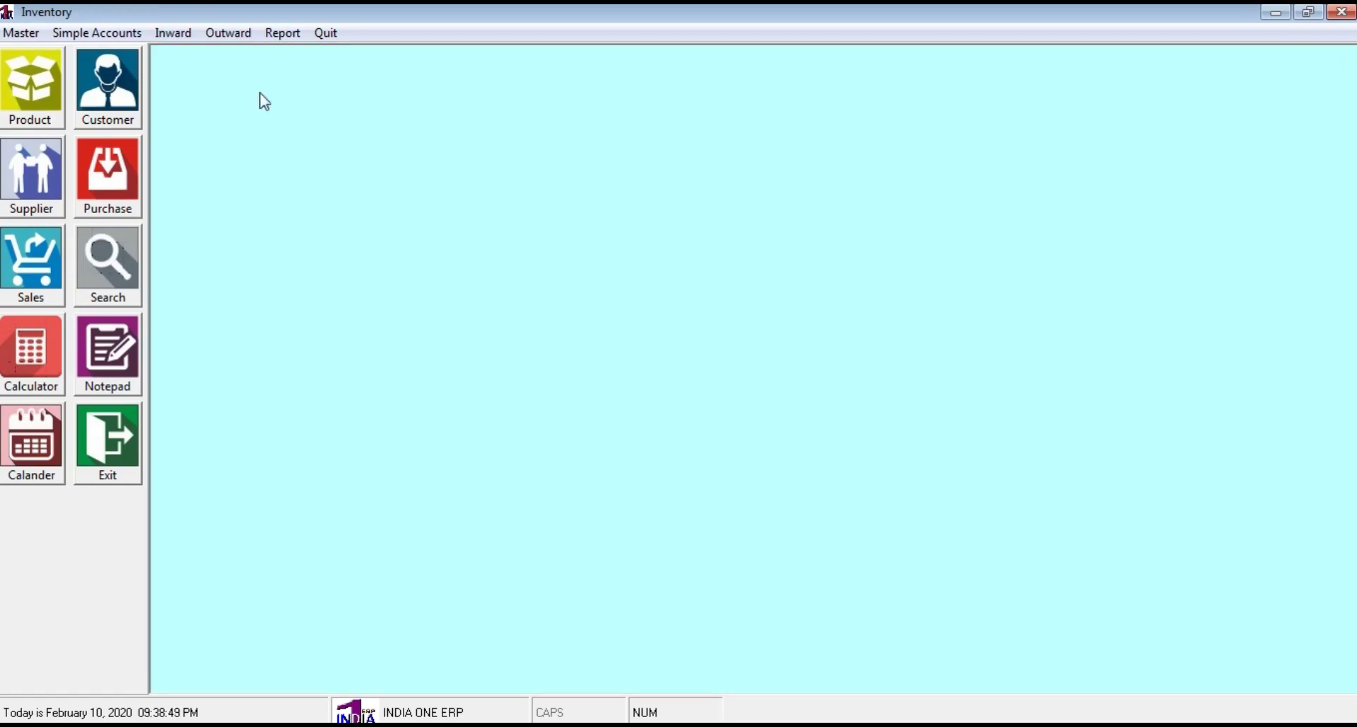
Quit Inventory and open the Financial Accounting module for the company
click(324, 34)
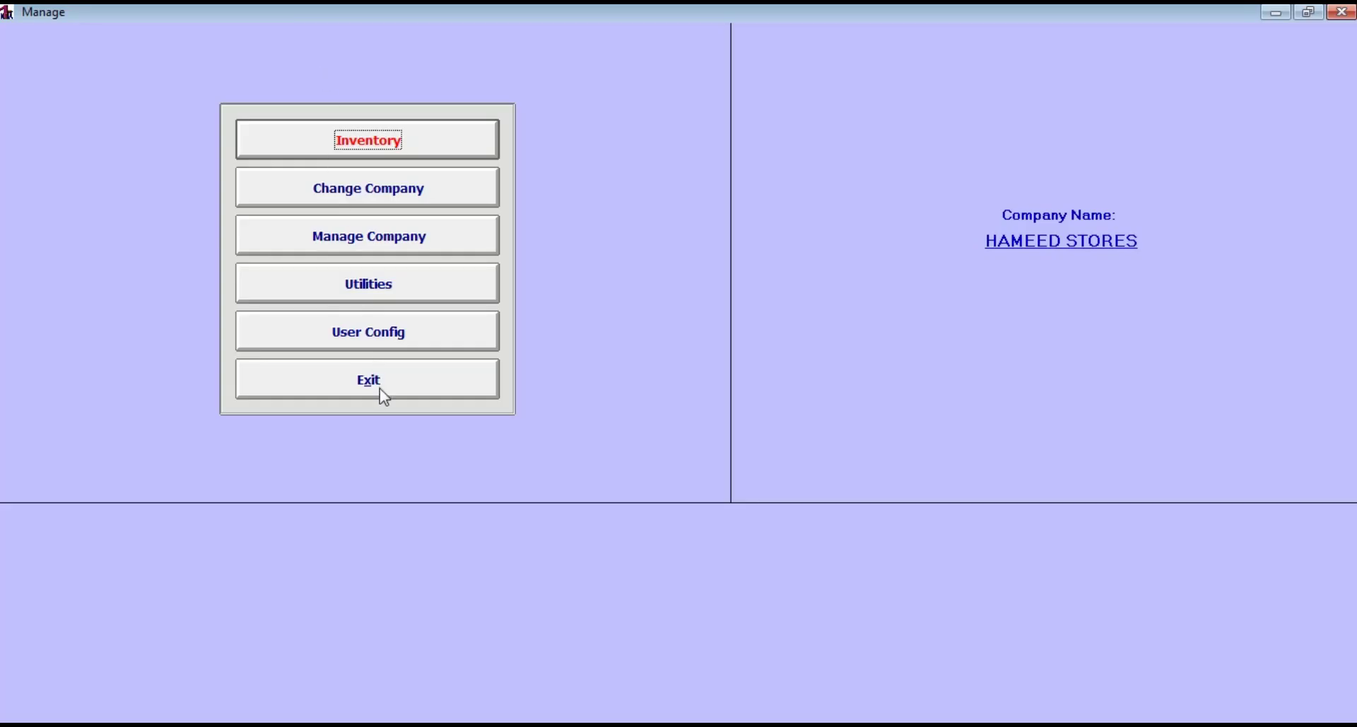
click(380, 389)
click(360, 248)
click(366, 137)
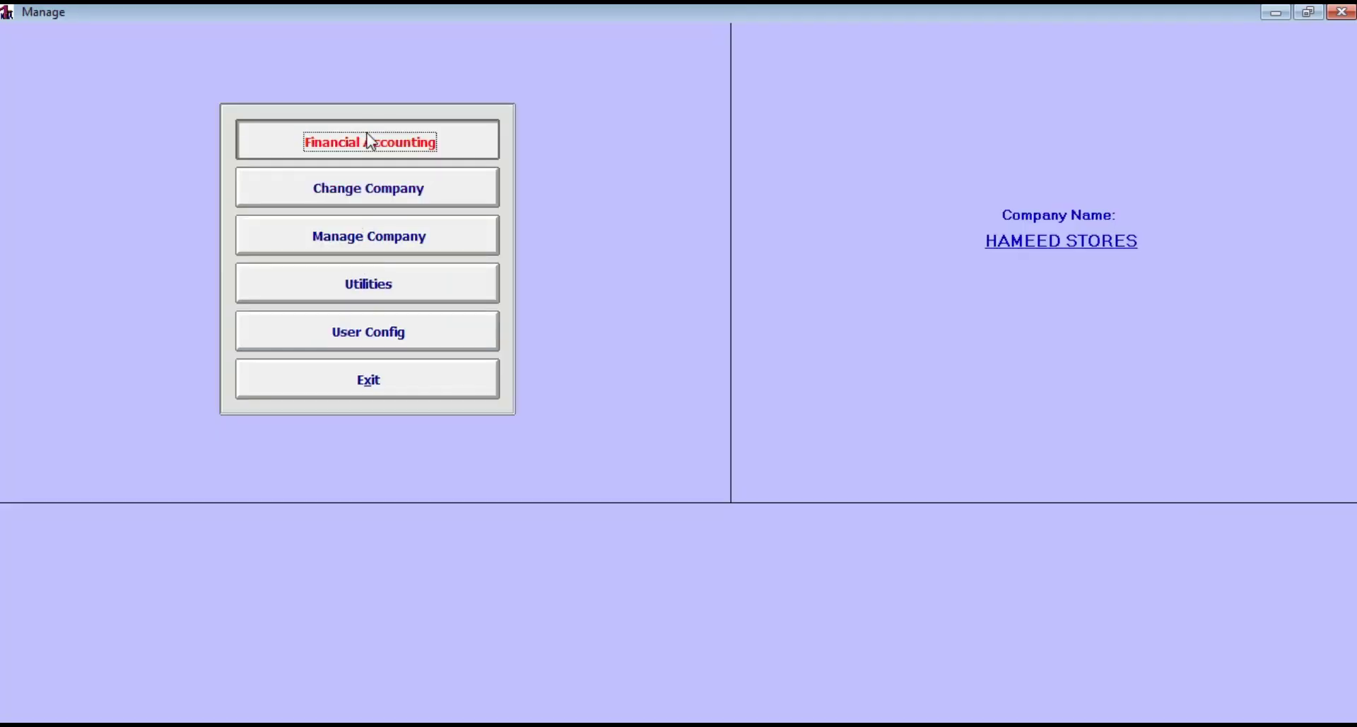
View BANU INDUSTRIES' ledger from 01/04/2019, showing the 5,000.00 payment and 4,000.00 credit, then close it
click(228, 33)
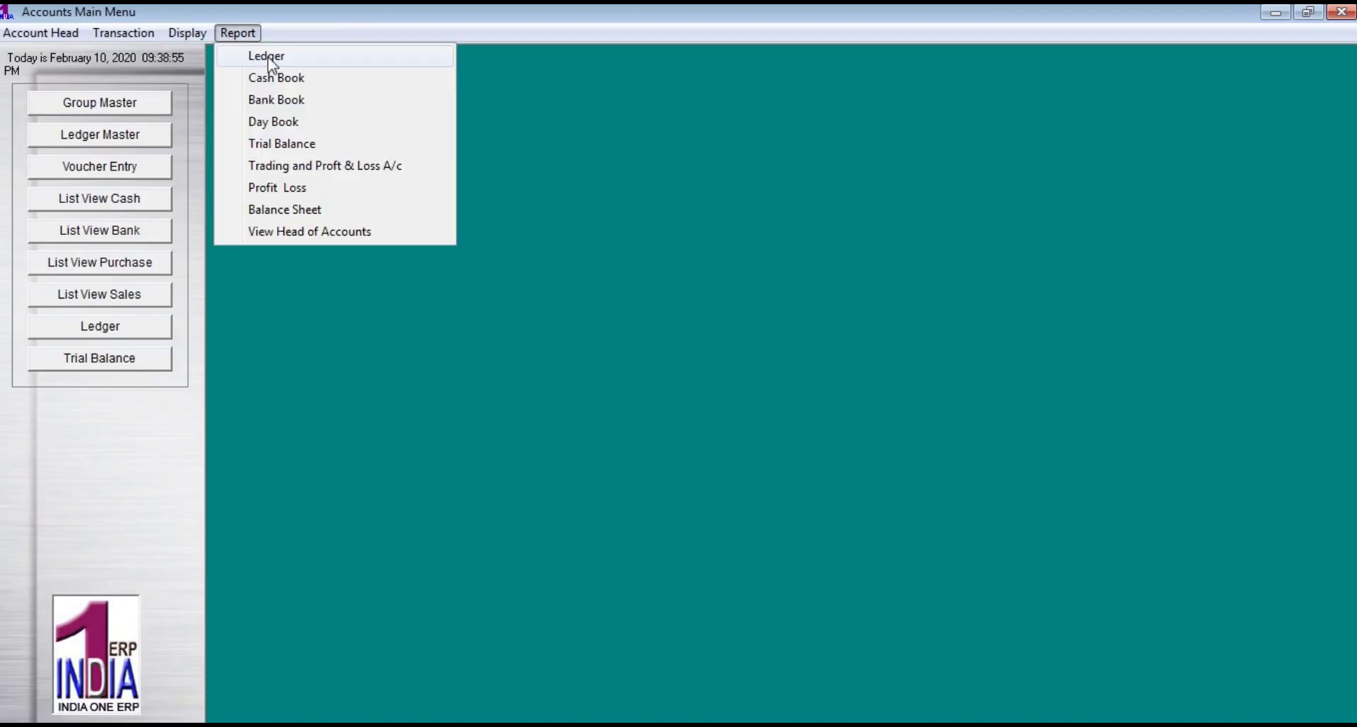
click(266, 54)
click(463, 270)
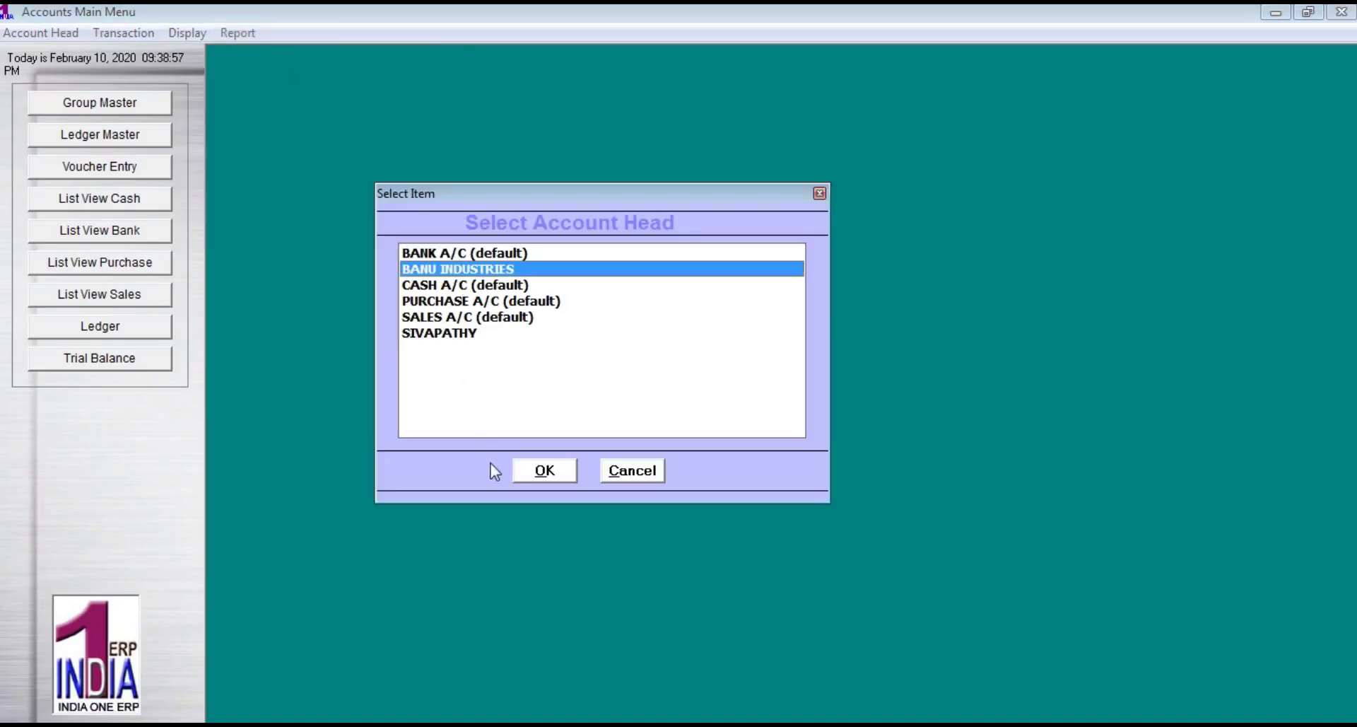
click(538, 472)
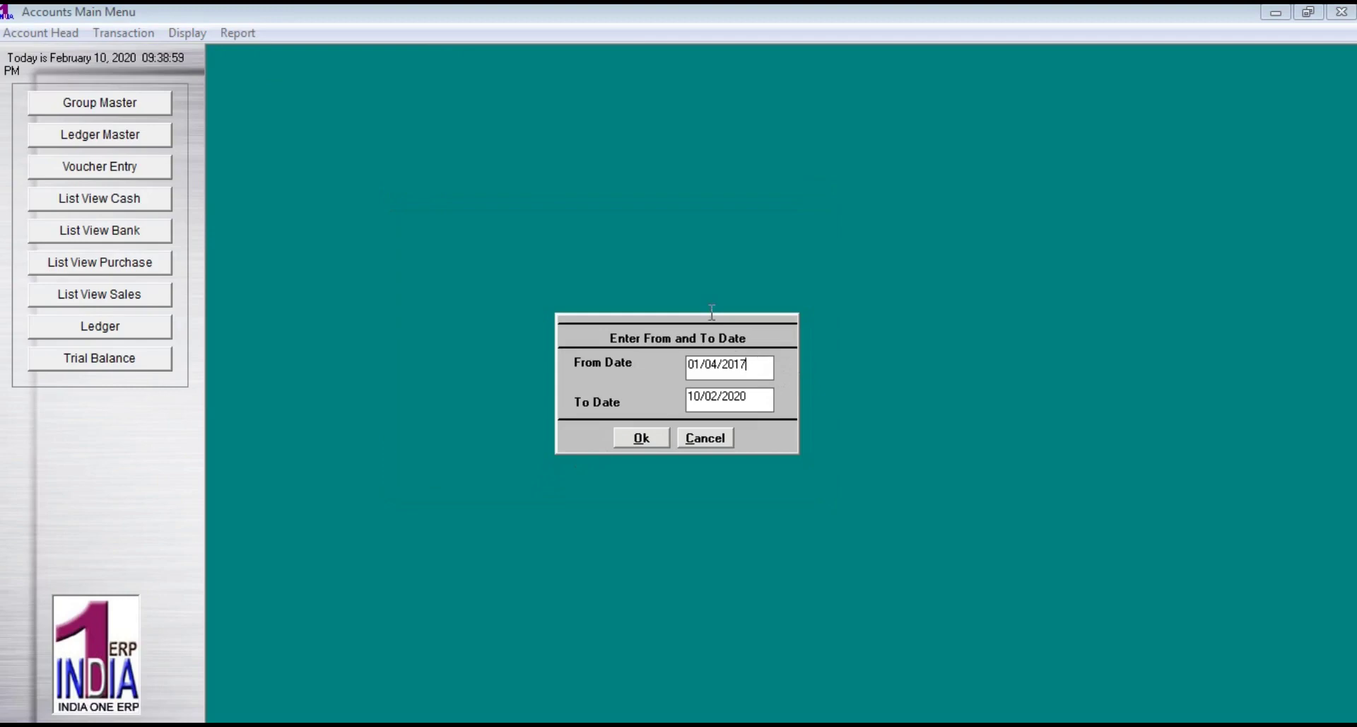
key(BackSpace)
text(0)
key(BackSpace)
text(9)
click(656, 448)
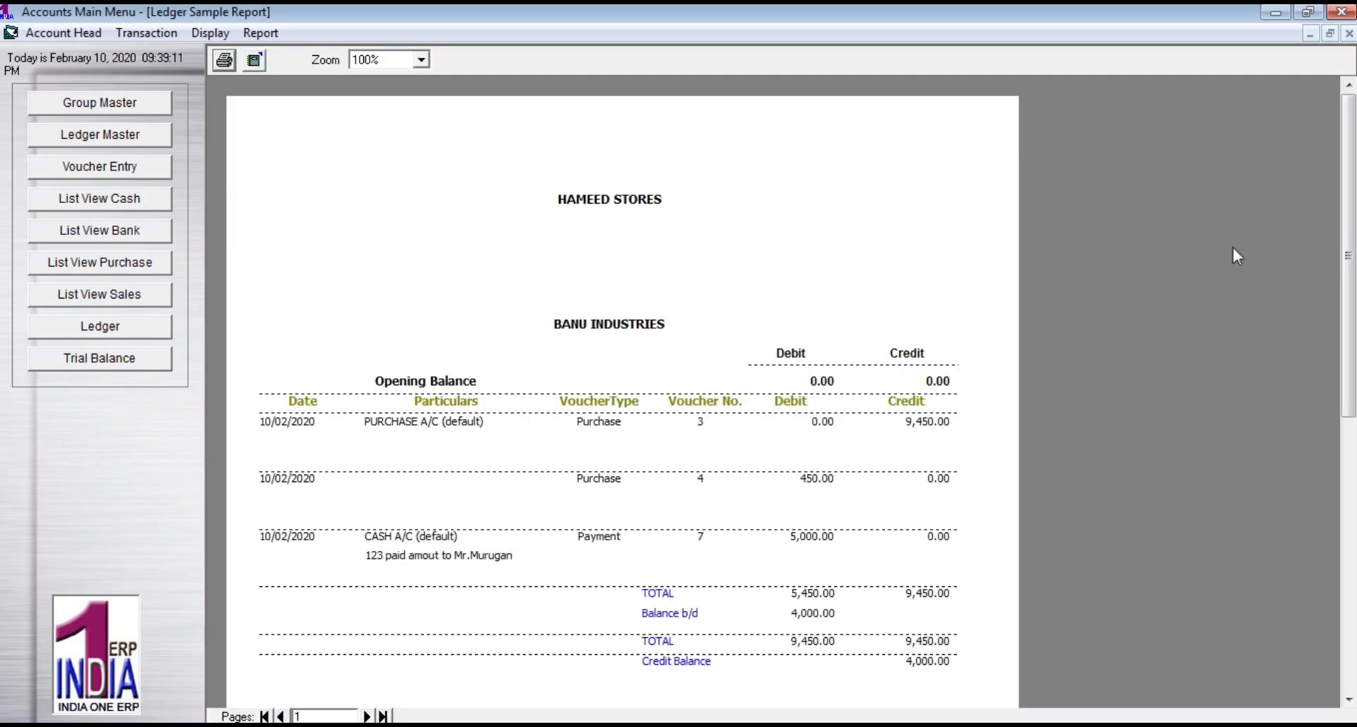
drag(1348, 177, 1349, 256)
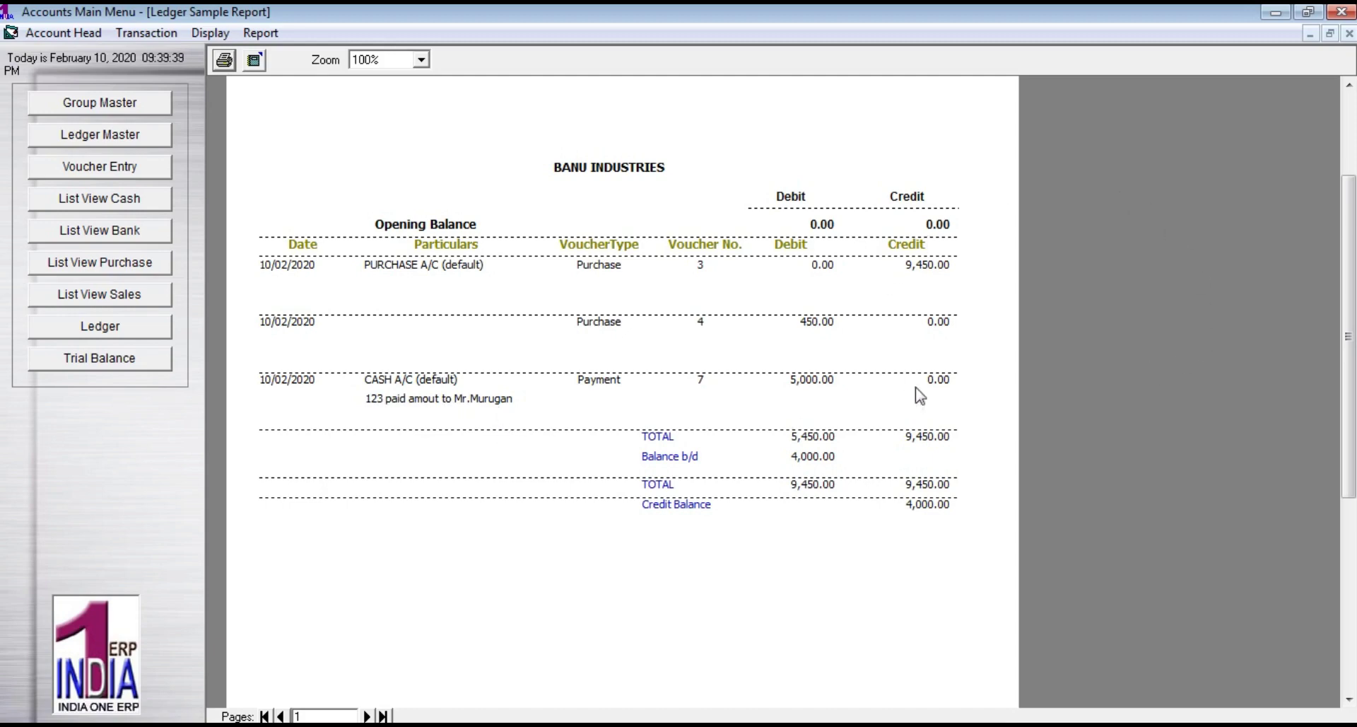
click(1348, 34)
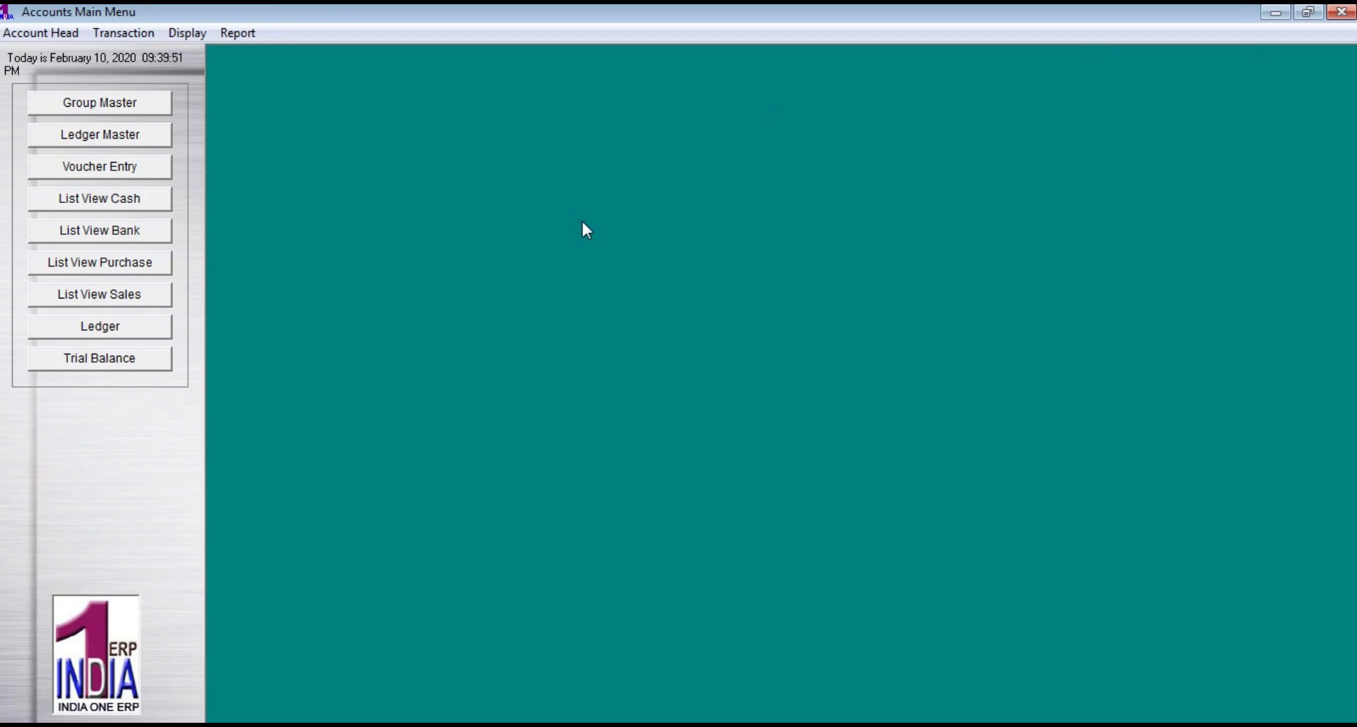
Start the cash book report for CASH A/C, then cancel it at the date dialog
click(253, 34)
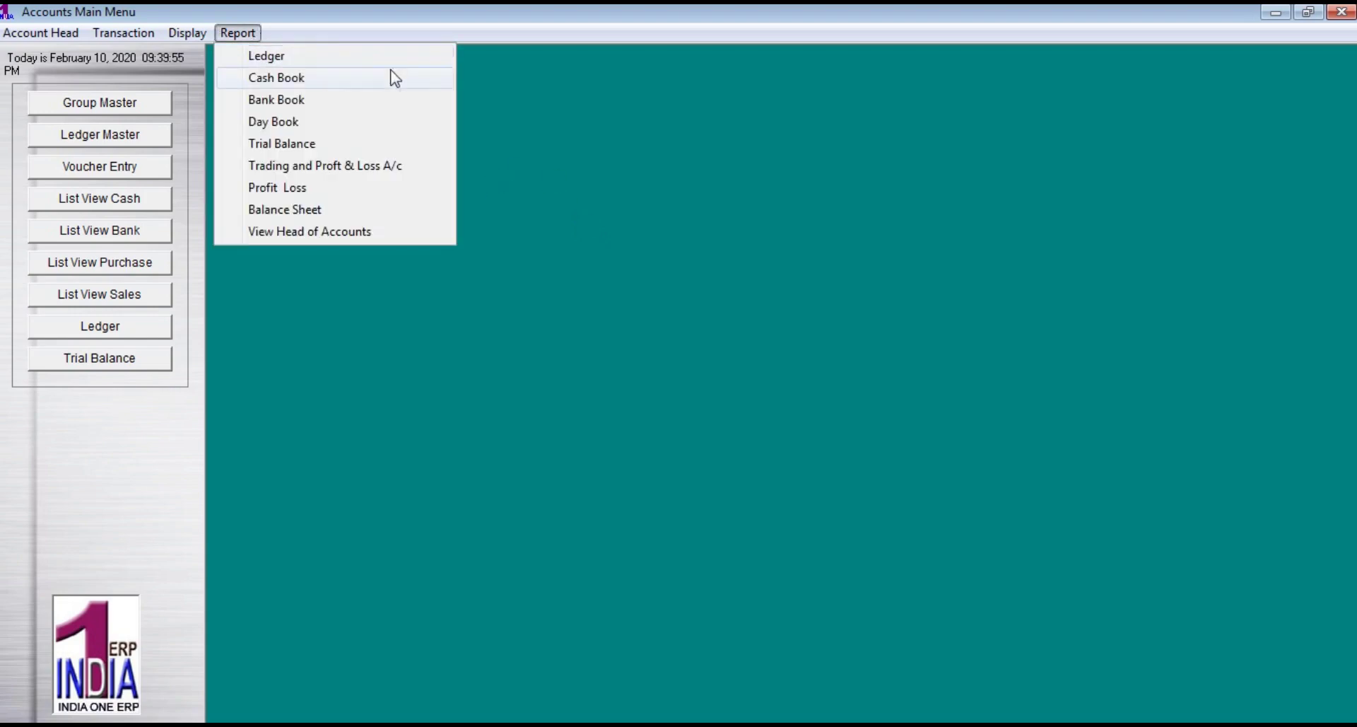
click(327, 82)
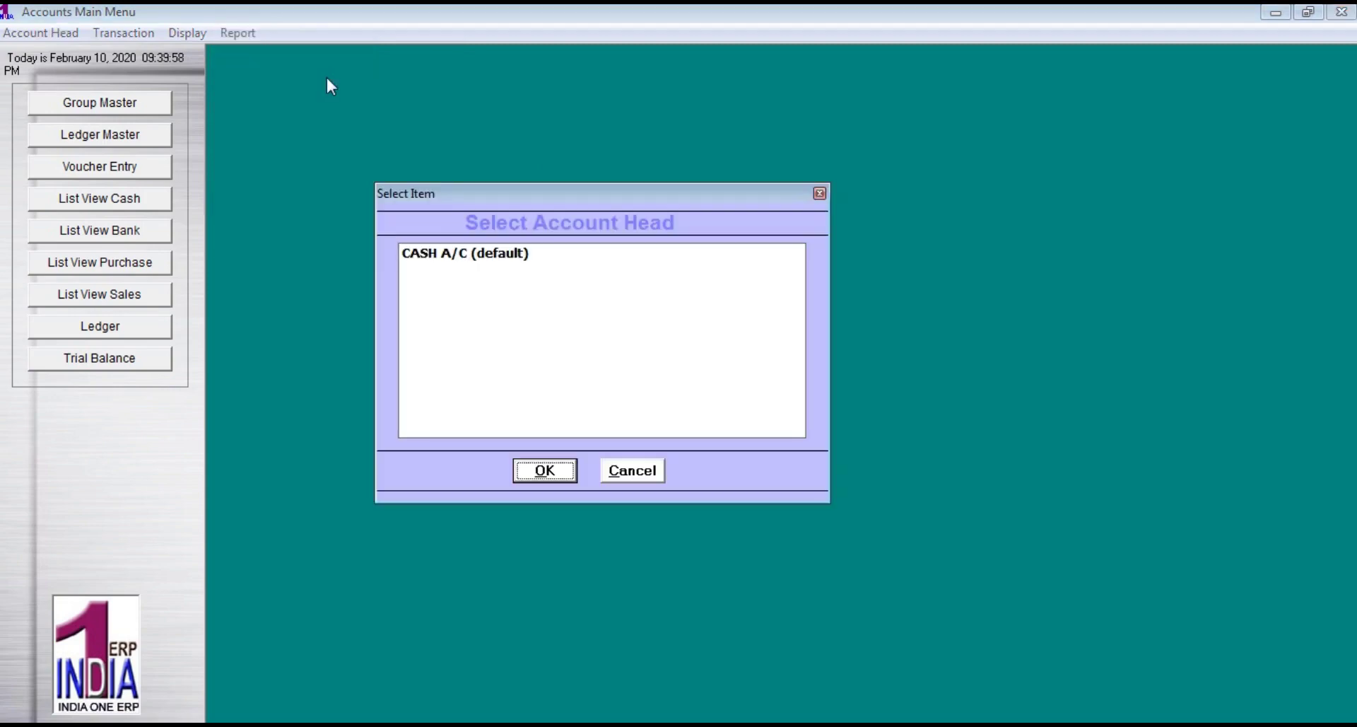
click(453, 256)
click(546, 471)
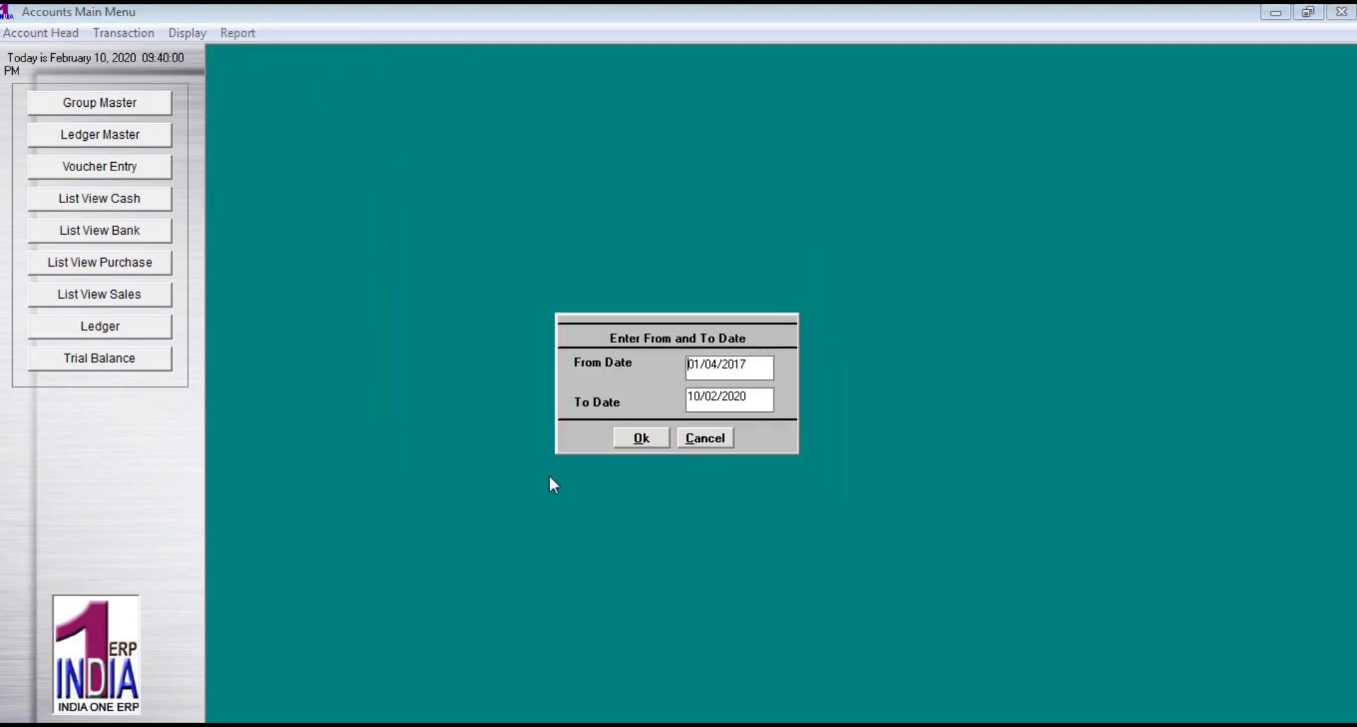
click(727, 446)
click(728, 440)
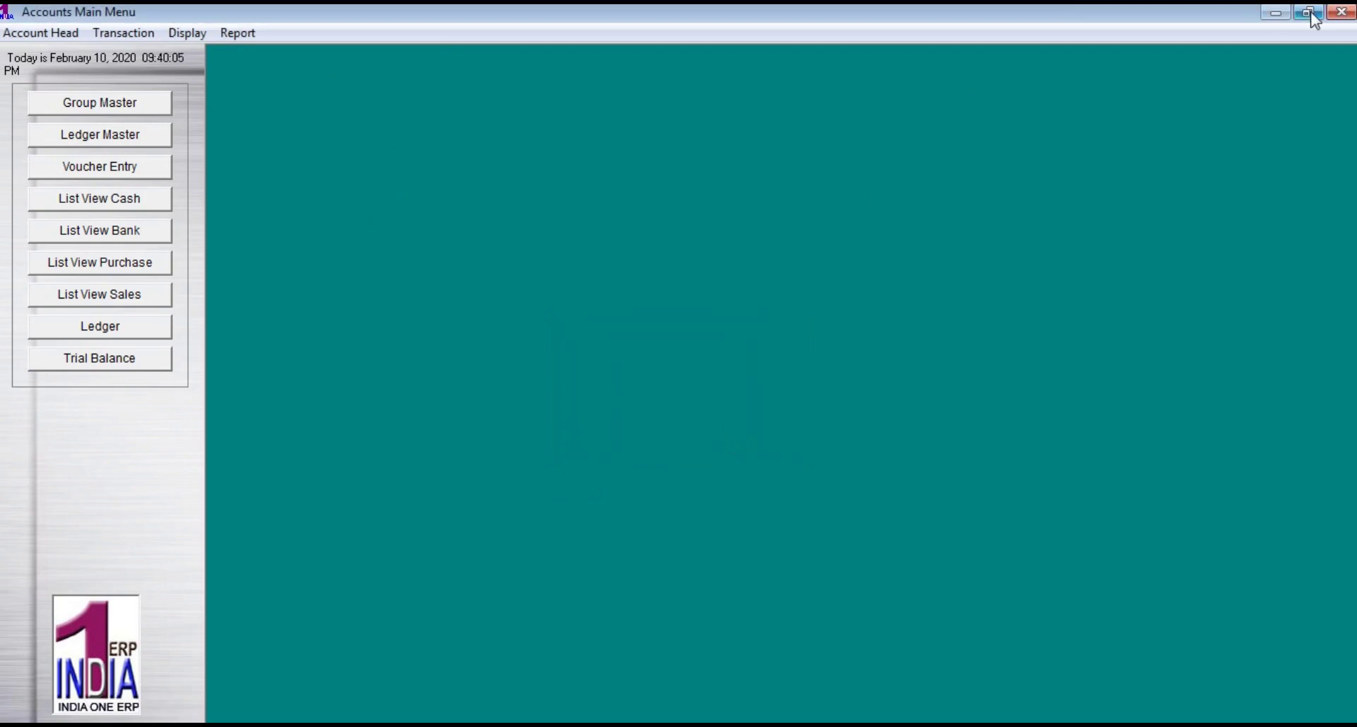
Close the accounts main menu and exit INDIA ONE ERP entirely
click(1341, 12)
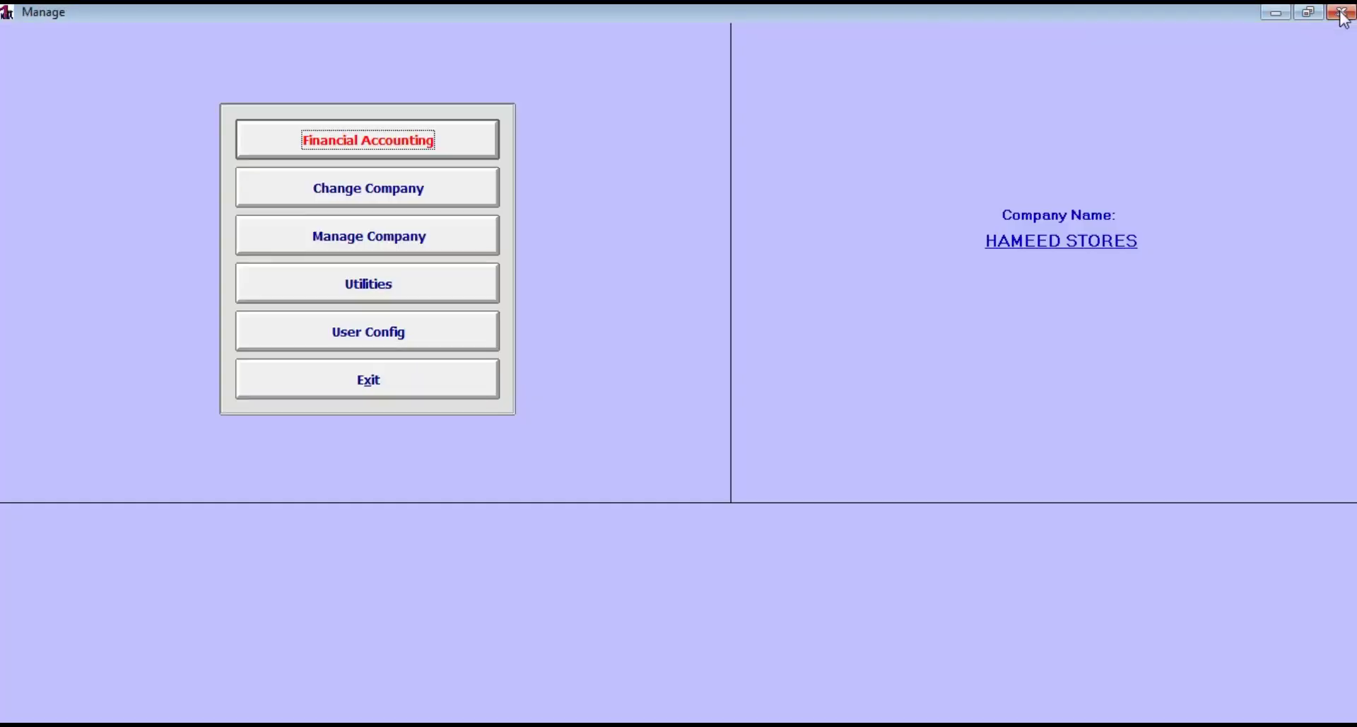
click(387, 385)
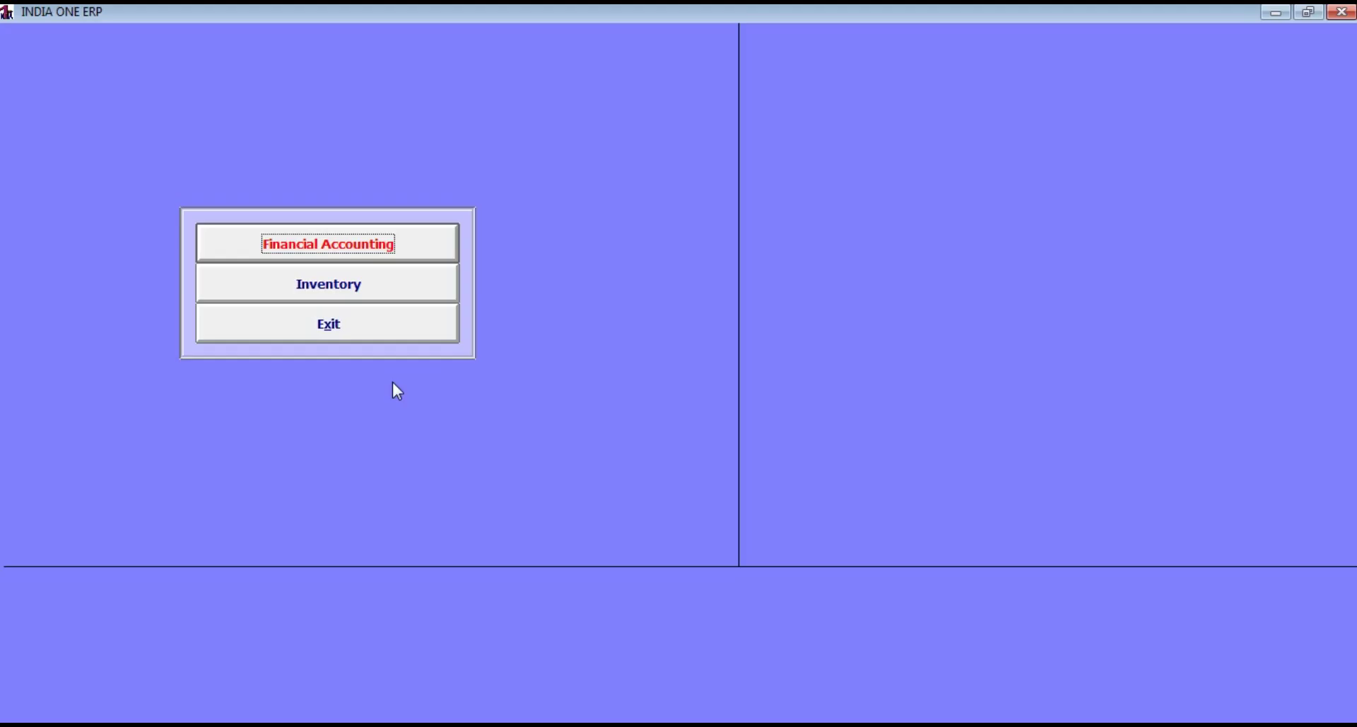
click(399, 330)
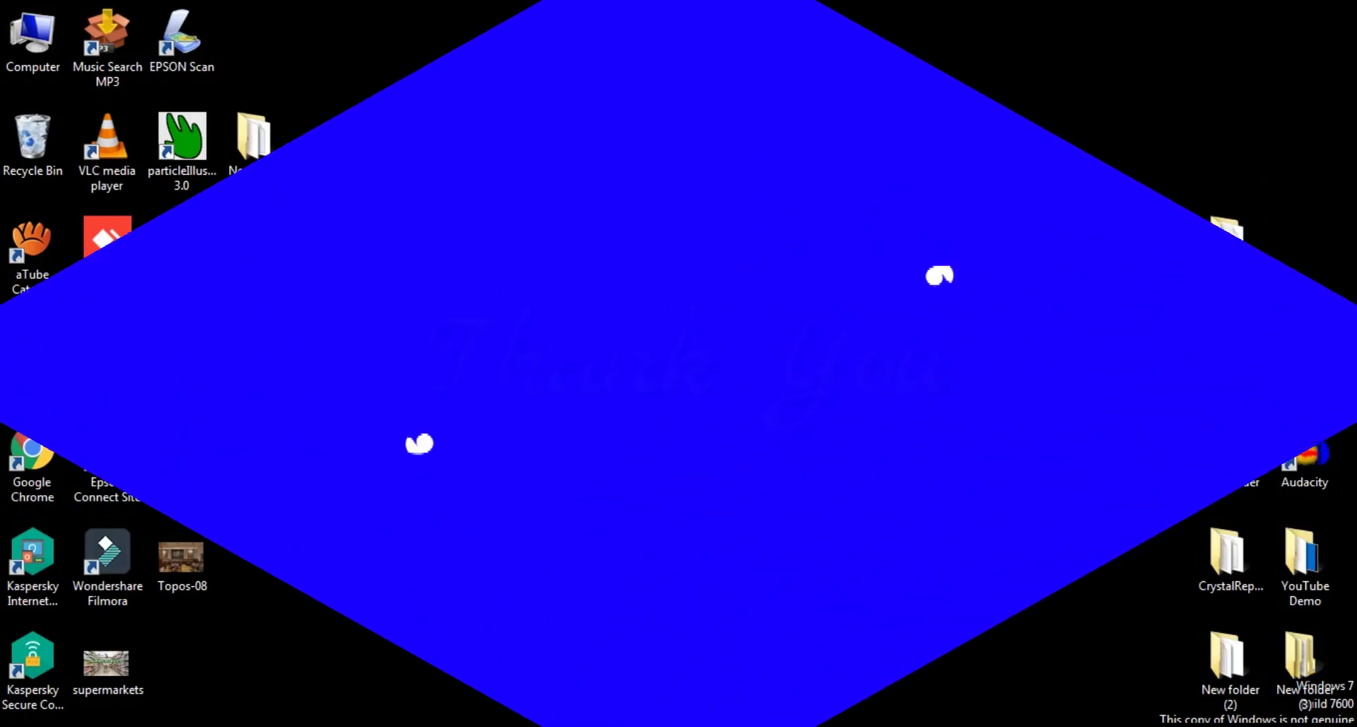